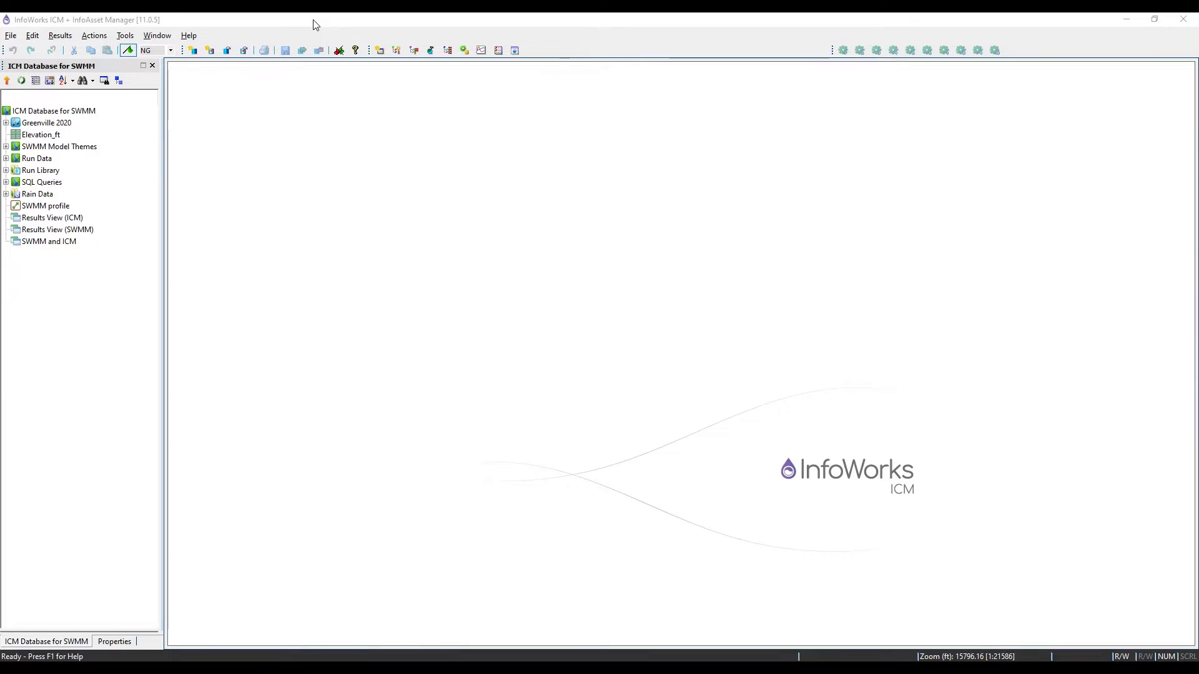
# - Open the SWMM and ICM workspace and display the properties of node N17-008 in the SWMM network
pyautogui.doubleClick(56, 243)
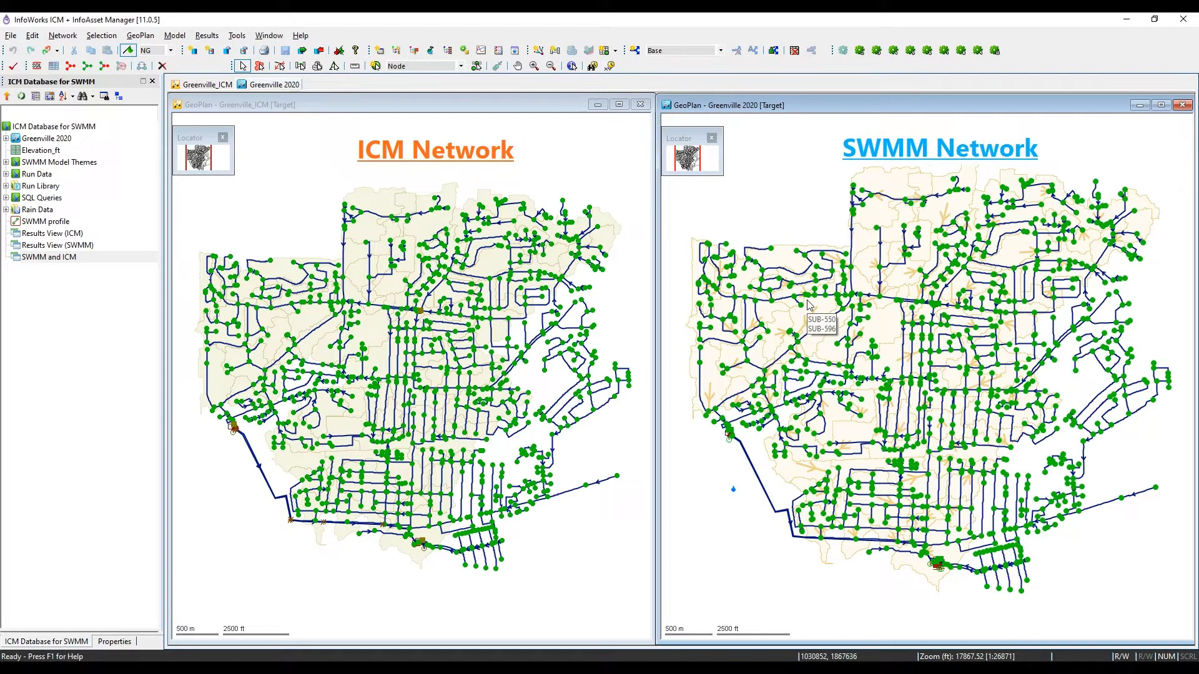
pyautogui.scroll(2, 698, 365)
pyautogui.scroll(4, 698, 365)
pyautogui.doubleClick(708, 366)
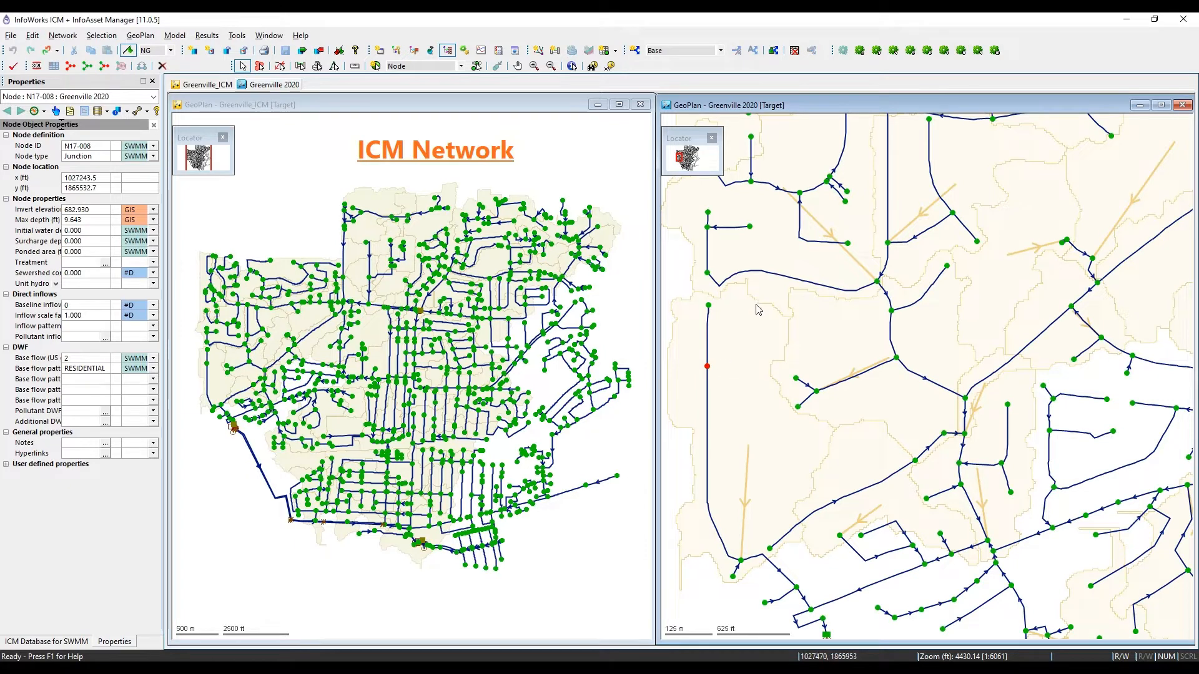
# - Display manhole N17-008 in the Greenville_ICM network, widen the properties pane, and compare its attributes with the matching SWMM node
pyautogui.scroll(-2, 737, 394)
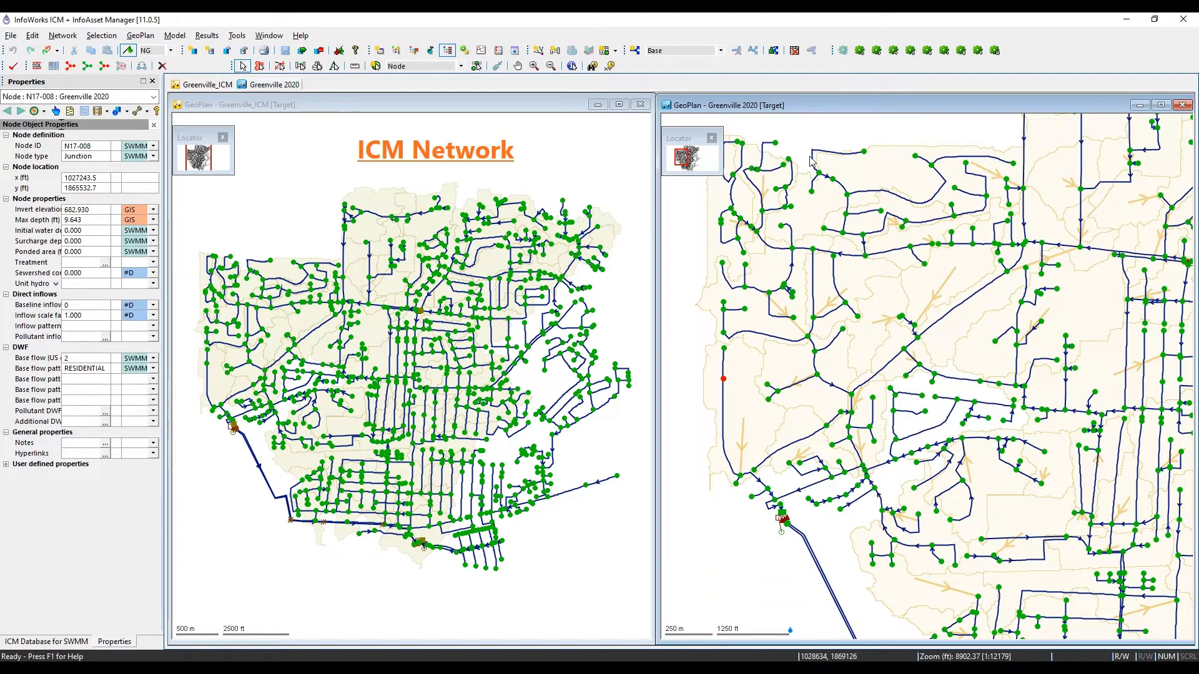
pyautogui.moveTo(195, 392); pyautogui.dragTo(457, 392)
pyautogui.scroll(4, 474, 364)
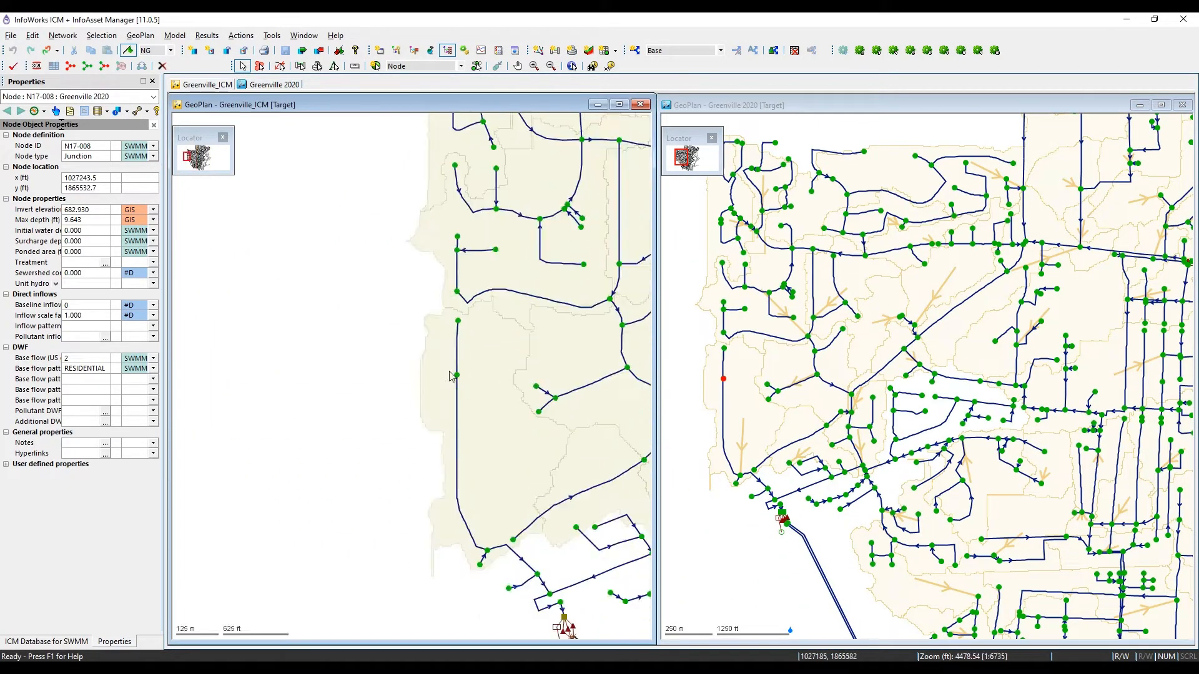
pyautogui.click(457, 375)
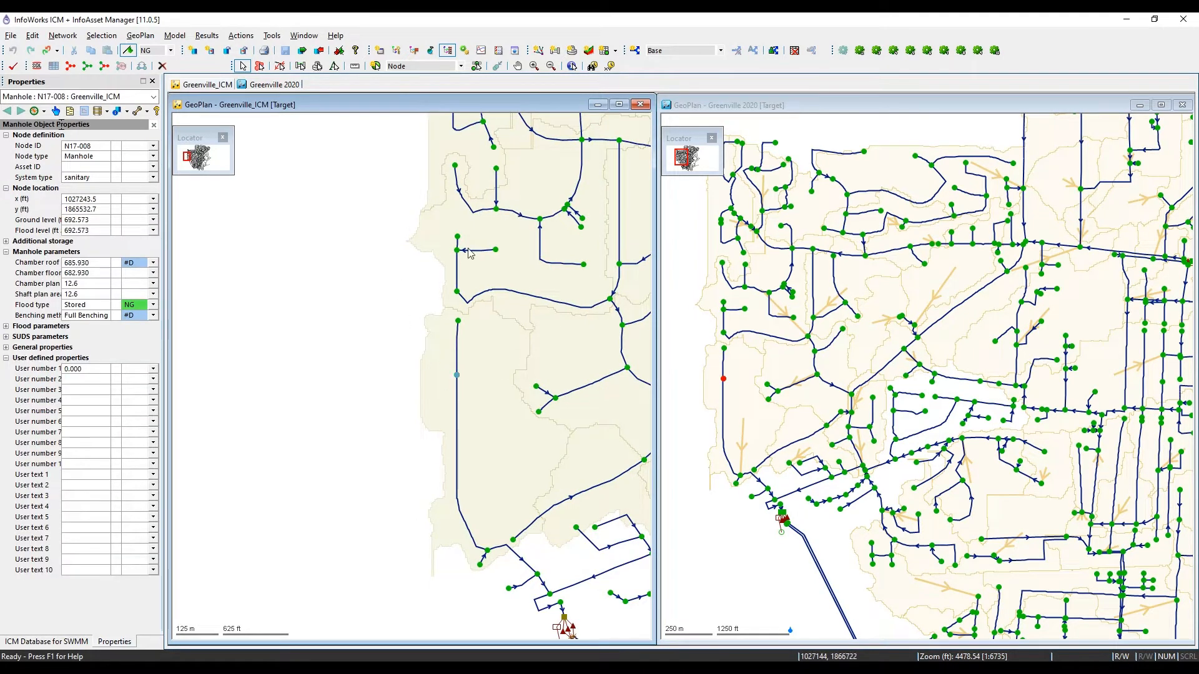
pyautogui.moveTo(160, 156); pyautogui.dragTo(238, 173)
pyautogui.moveTo(619, 321); pyautogui.dragTo(528, 305)
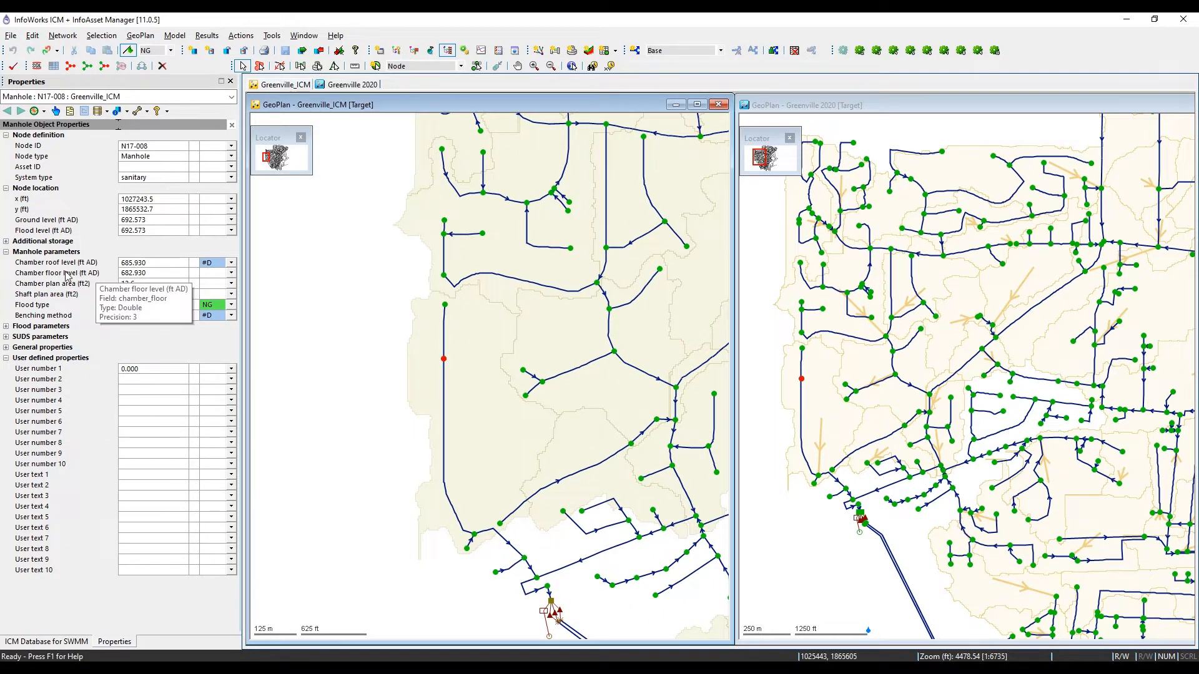
pyautogui.click(802, 379)
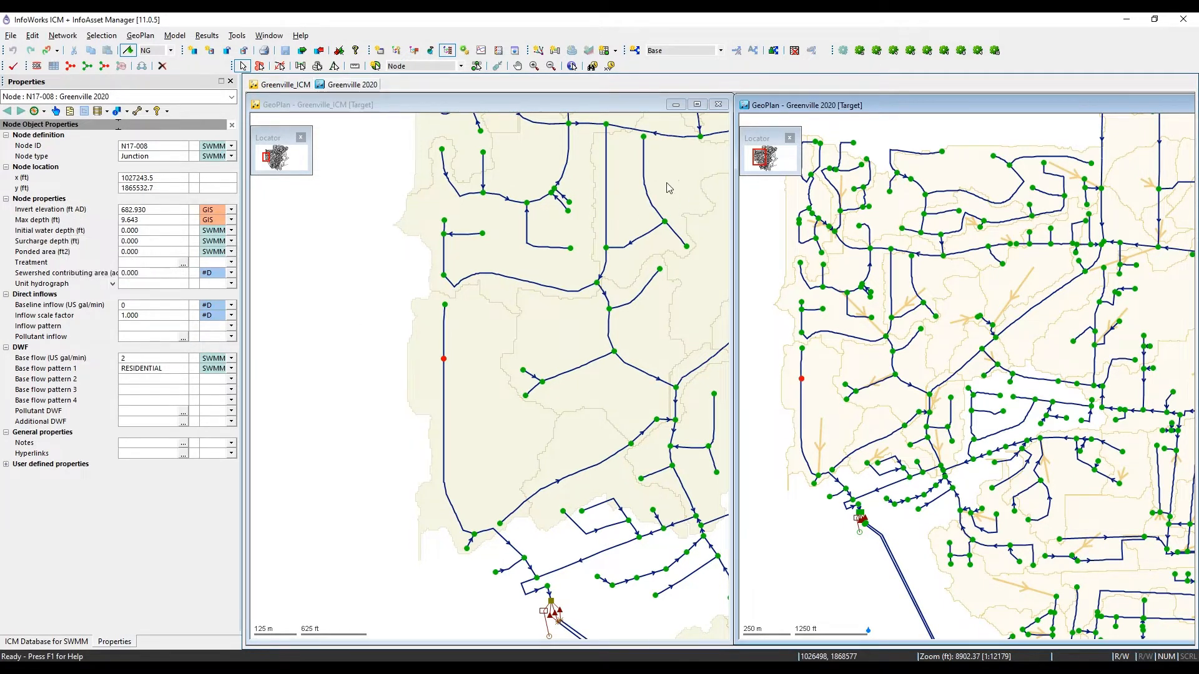
# - Close all open windows, open only the Greenville 2020 network in a GeoPlan, and narrow the database pane
pyautogui.rightClick(296, 86)
pyautogui.click(345, 121)
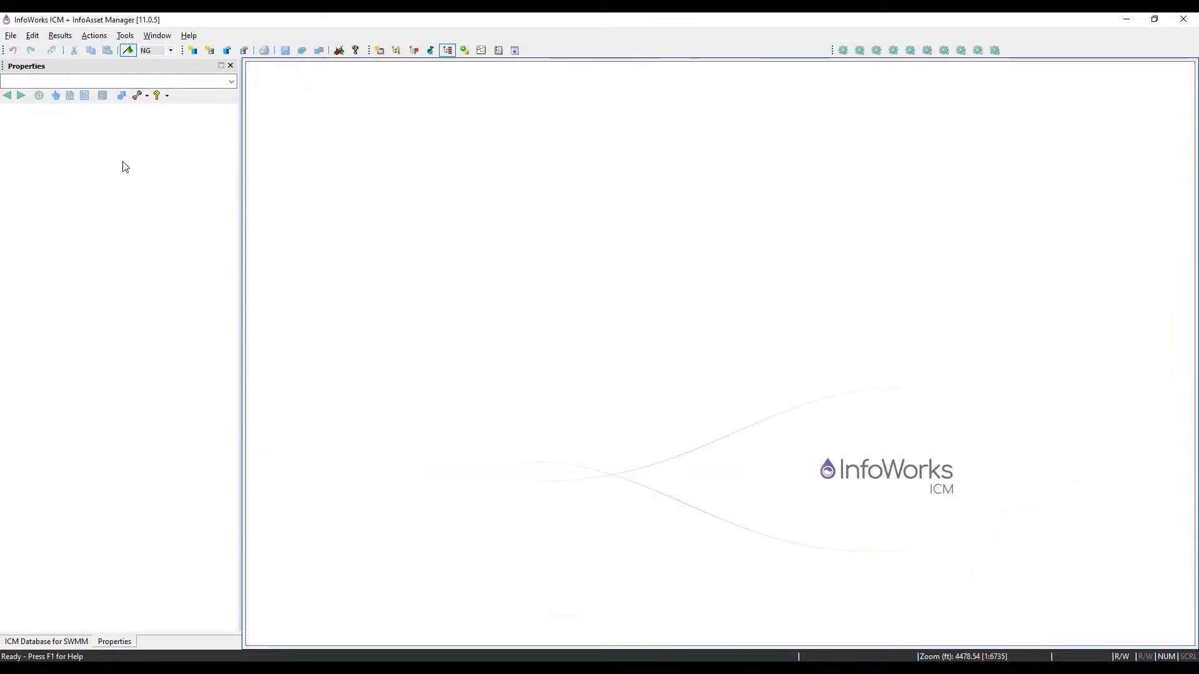
pyautogui.click(25, 640)
pyautogui.moveTo(47, 123); pyautogui.dragTo(426, 125)
pyautogui.moveTo(424, 191); pyautogui.dragTo(357, 118)
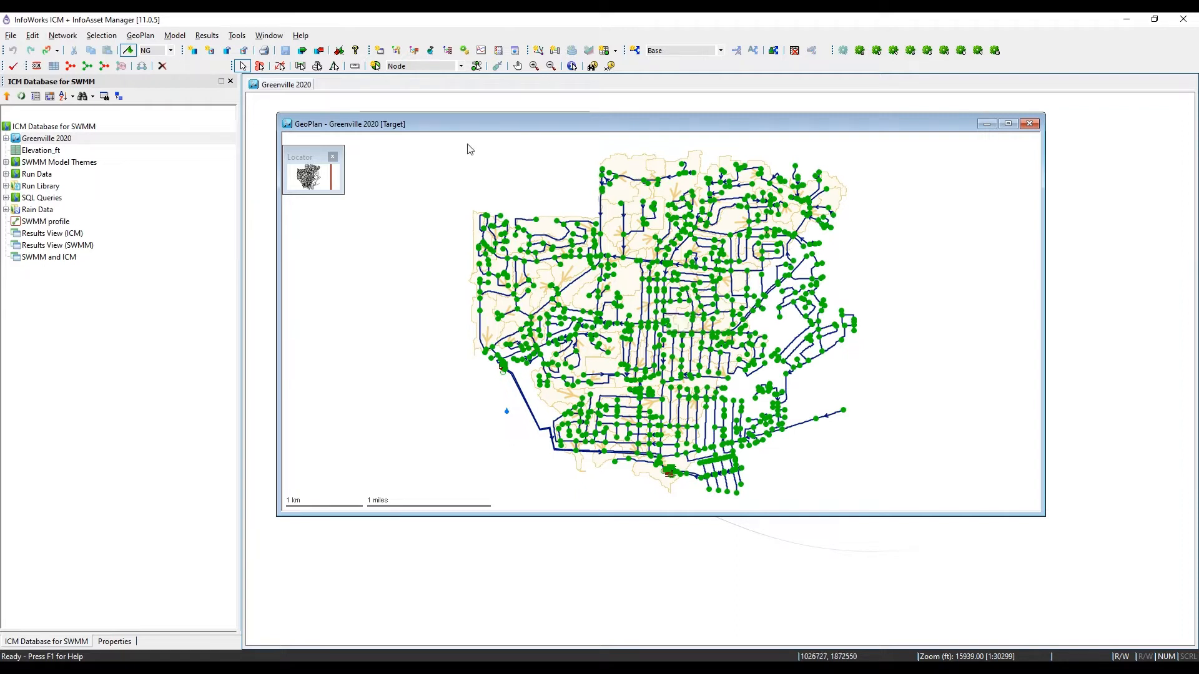
pyautogui.moveTo(415, 126); pyautogui.dragTo(390, 110)
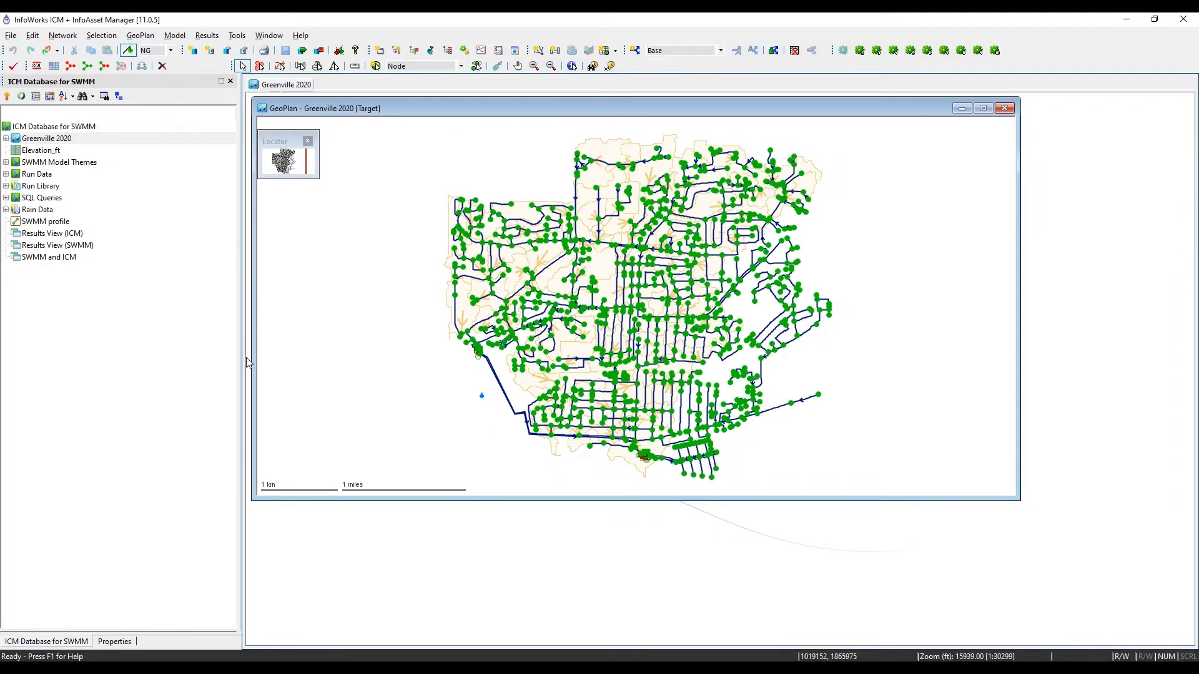
pyautogui.moveTo(244, 364); pyautogui.dragTo(199, 355)
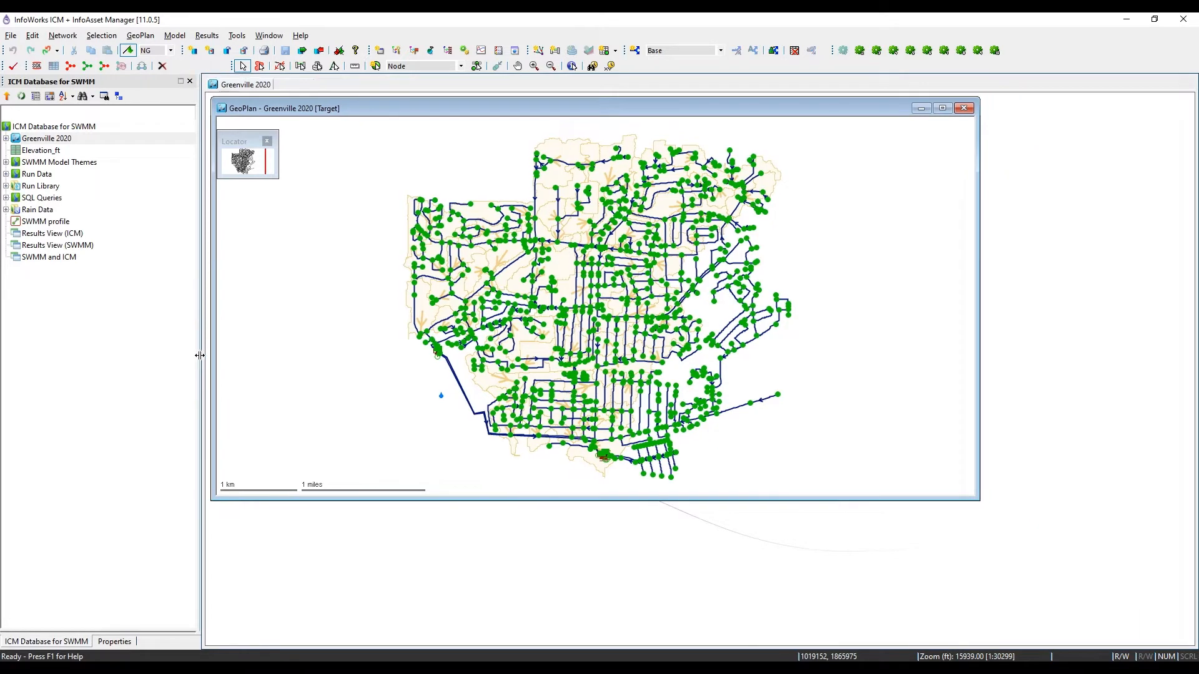
# - Load the Addresses and Imagery layers from SWMM Model Themes onto the Greenville 2020 GeoPlan and make the map window taller
pyautogui.click(6, 162)
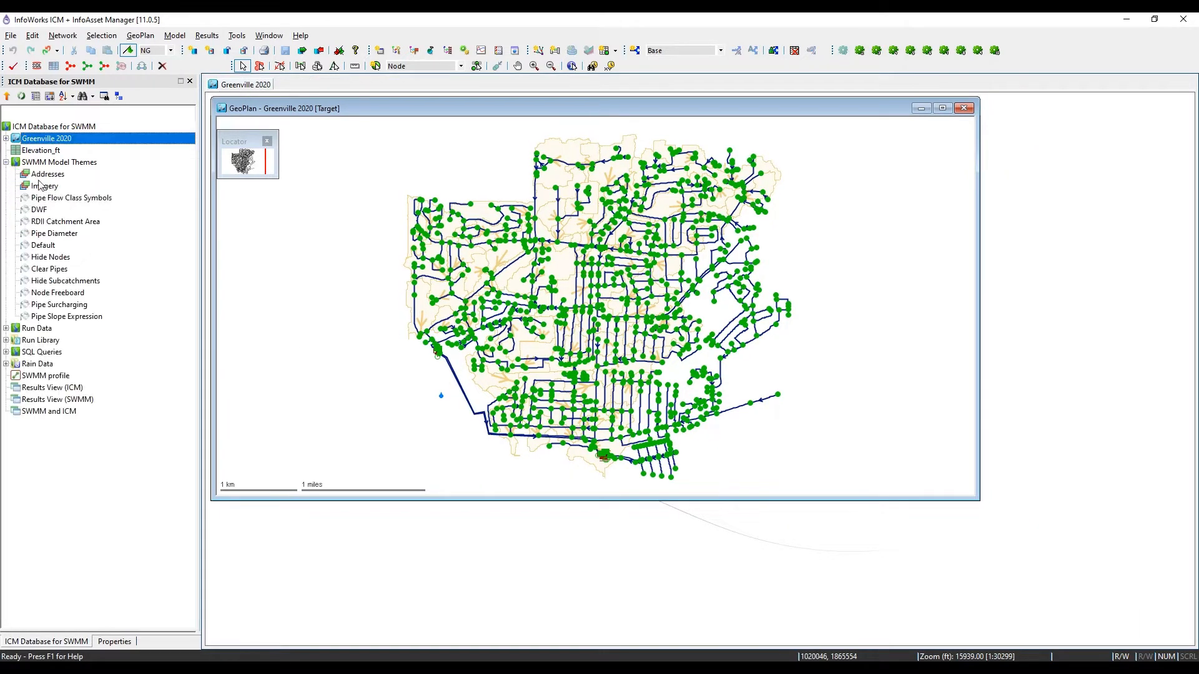
pyautogui.click(36, 175)
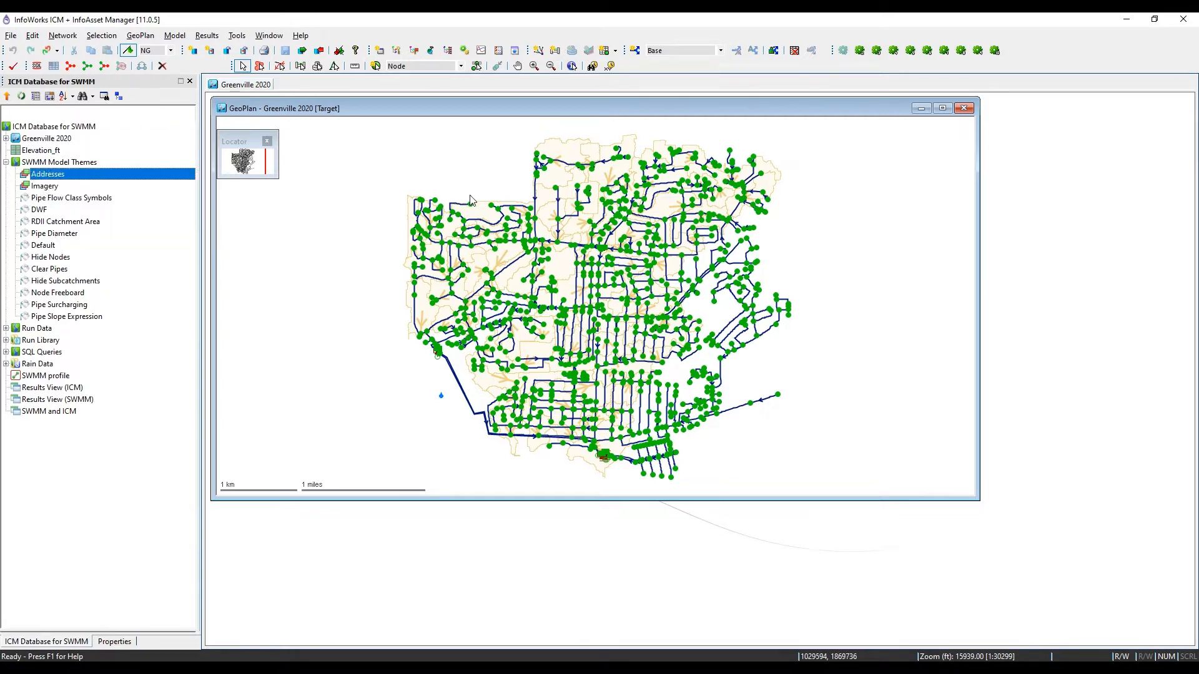
pyautogui.click(36, 186)
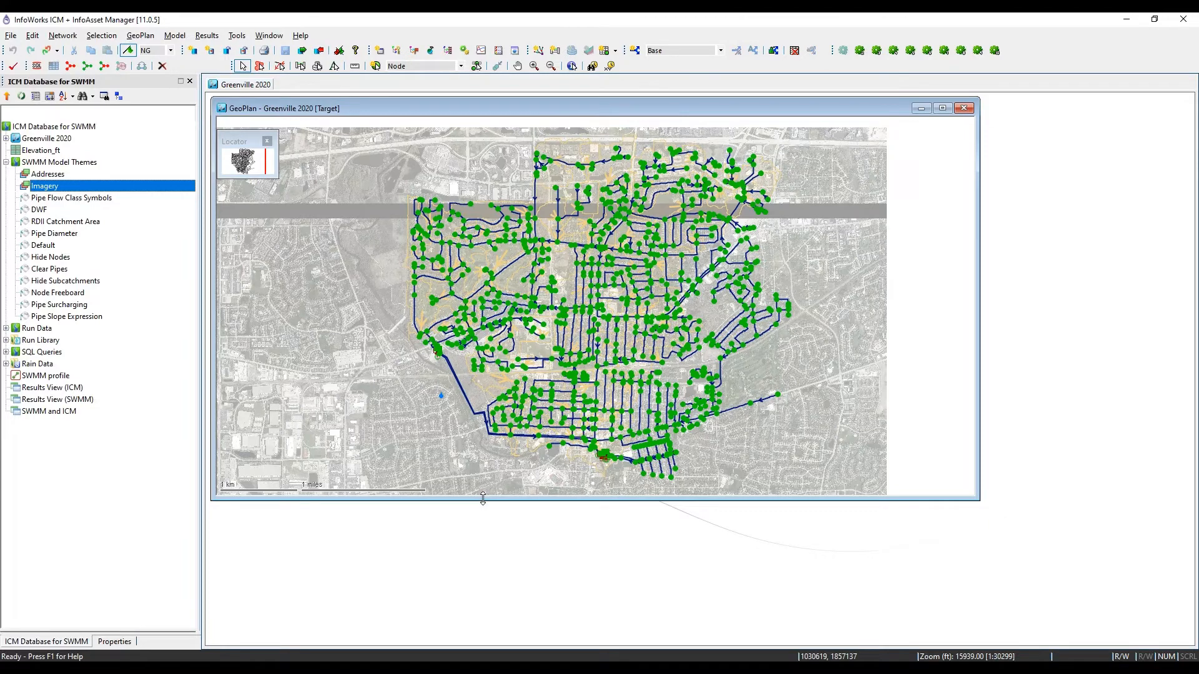
pyautogui.moveTo(483, 498); pyautogui.dragTo(483, 645)
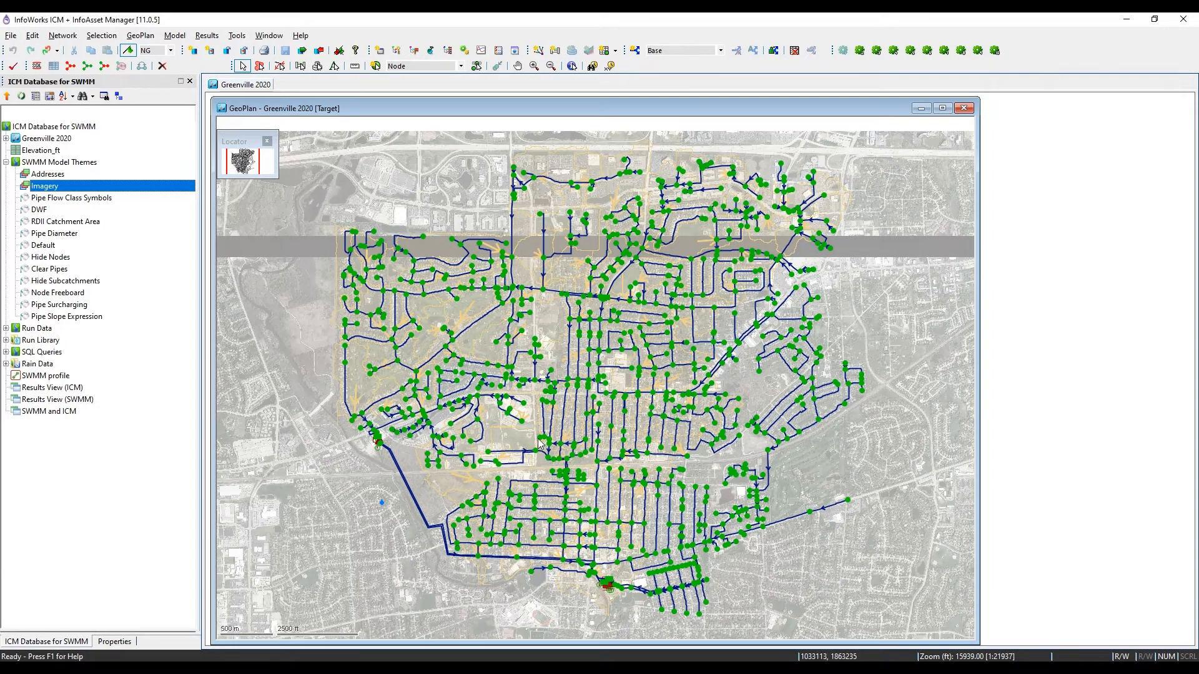
pyautogui.scroll(2, 540, 440)
pyautogui.scroll(-3, 535, 418)
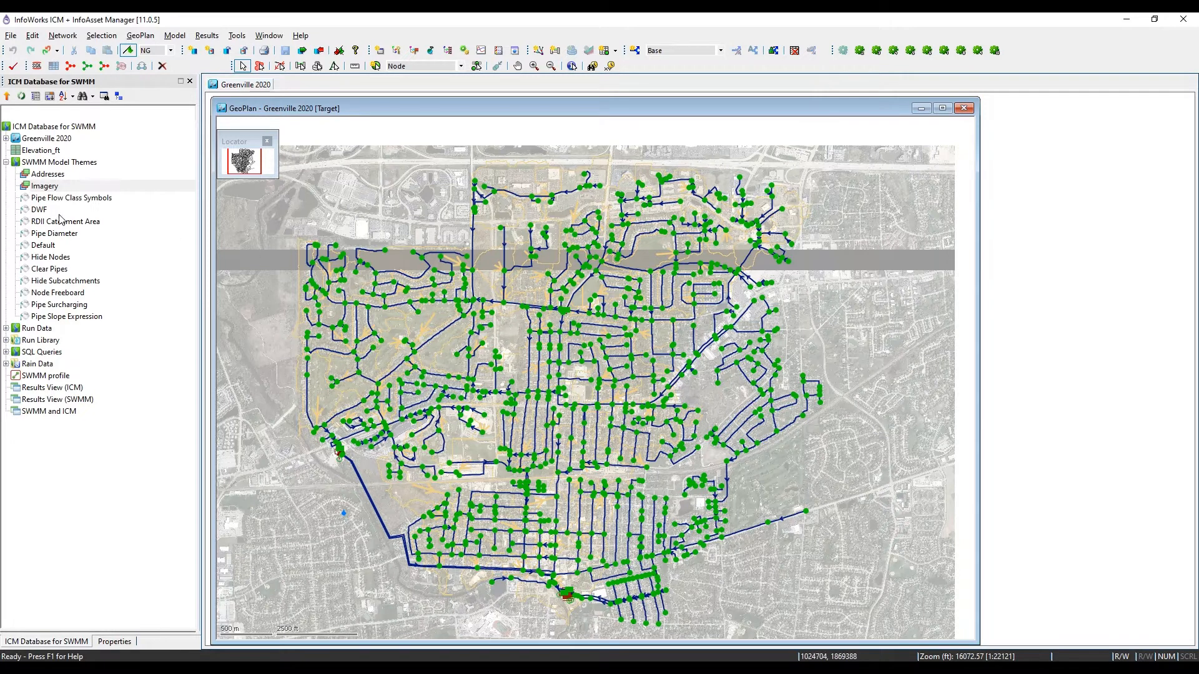
# - Apply the RDII Catchment Area theme to the Greenville 2020 GeoPlan
pyautogui.moveTo(62, 221); pyautogui.dragTo(604, 453)
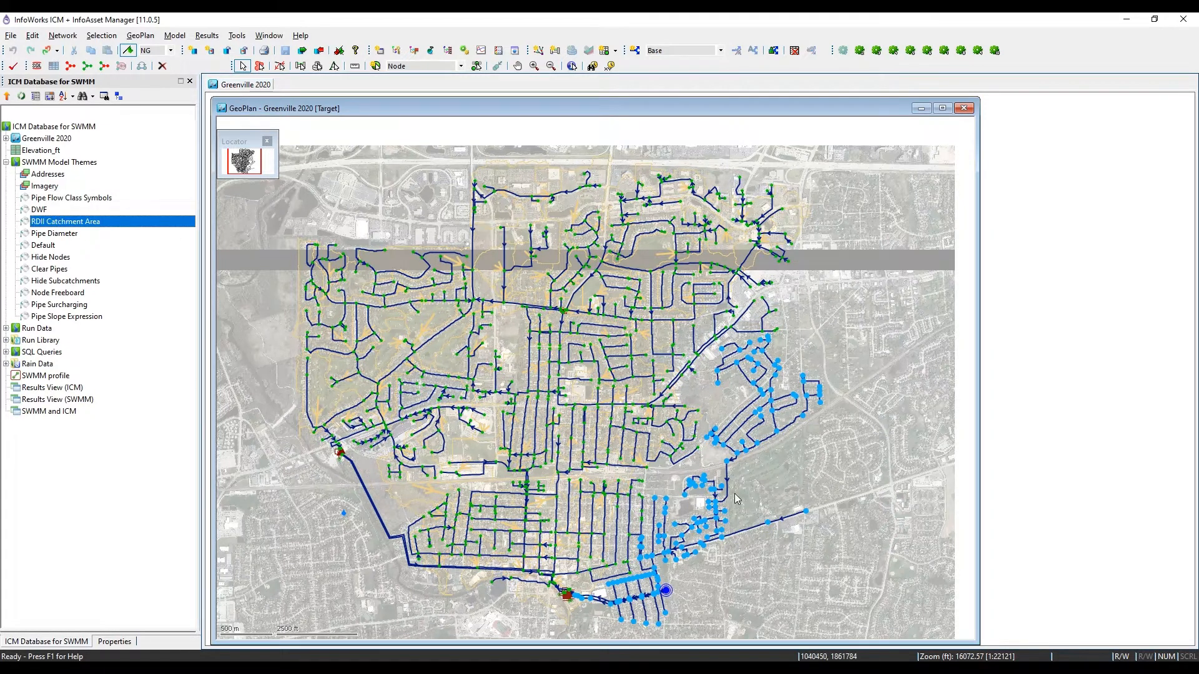
pyautogui.moveTo(735, 499); pyautogui.dragTo(692, 420)
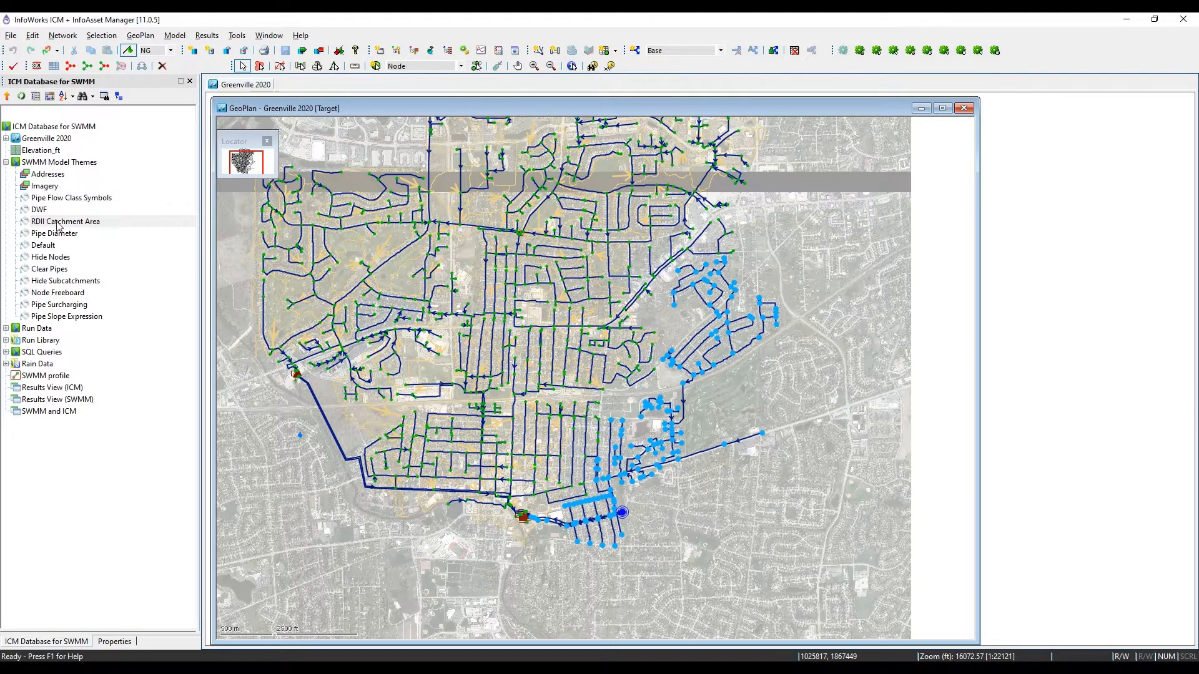
pyautogui.moveTo(58, 225); pyautogui.dragTo(479, 331)
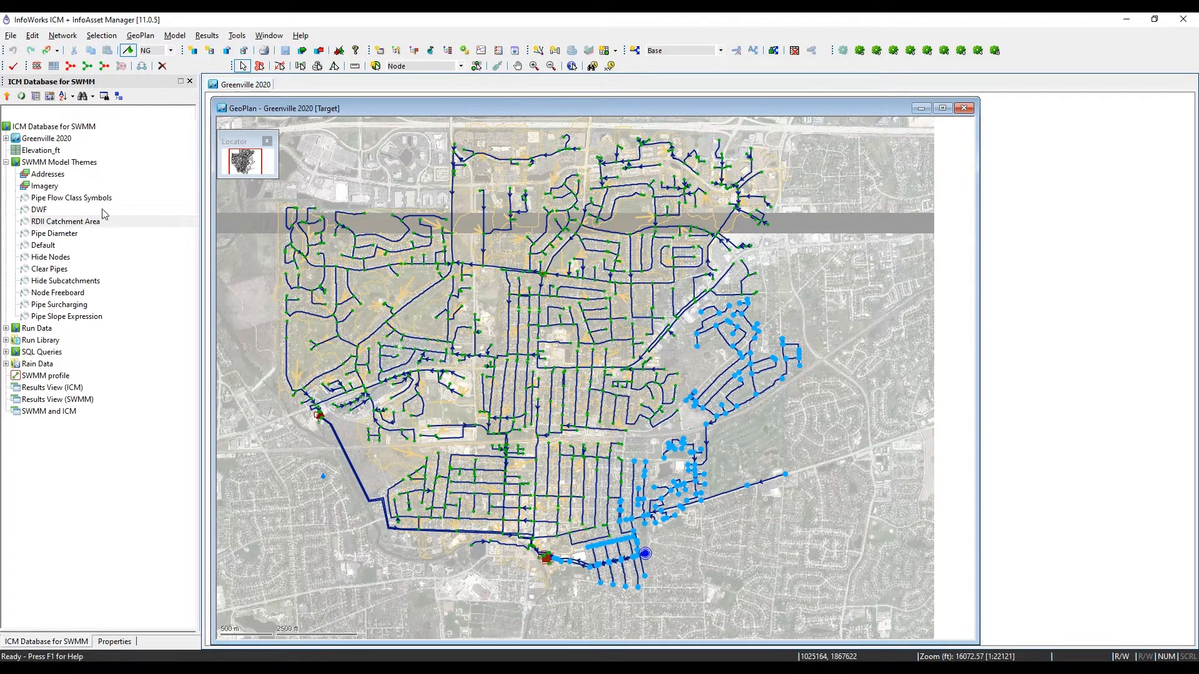
# - Apply the Pipe Diameter, DWF and Pipe Slope Expression themes one after another to the Greenville 2020 GeoPlan
pyautogui.moveTo(70, 236); pyautogui.dragTo(491, 293)
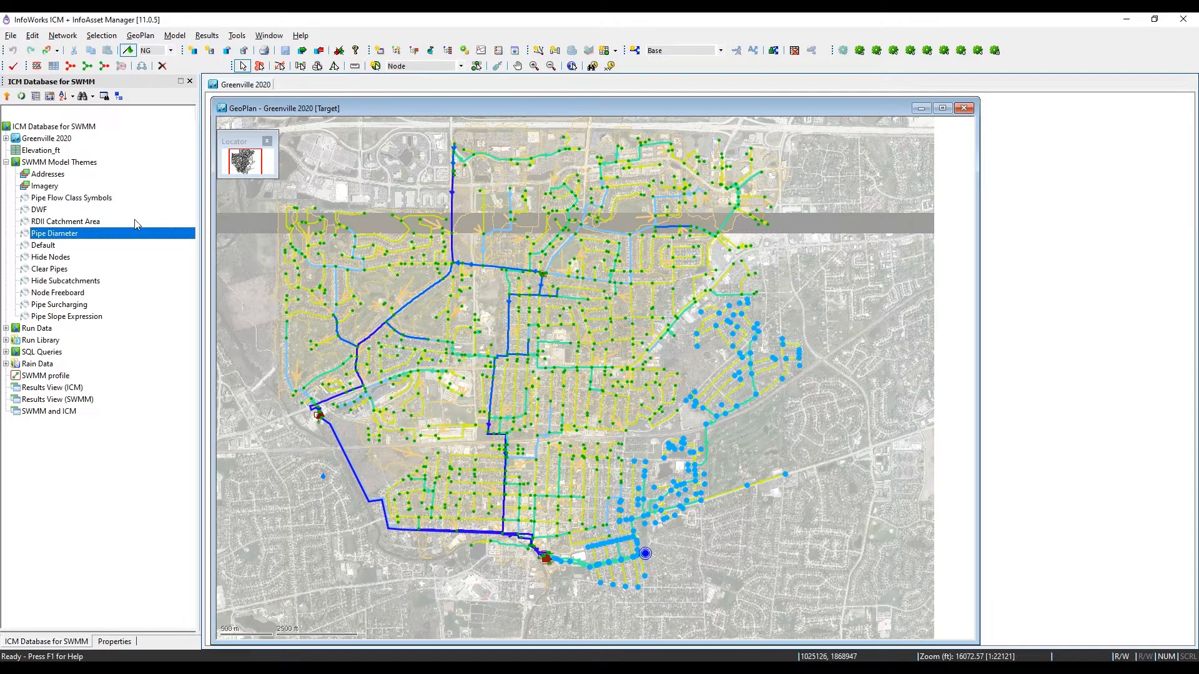
pyautogui.moveTo(41, 210); pyautogui.dragTo(514, 341)
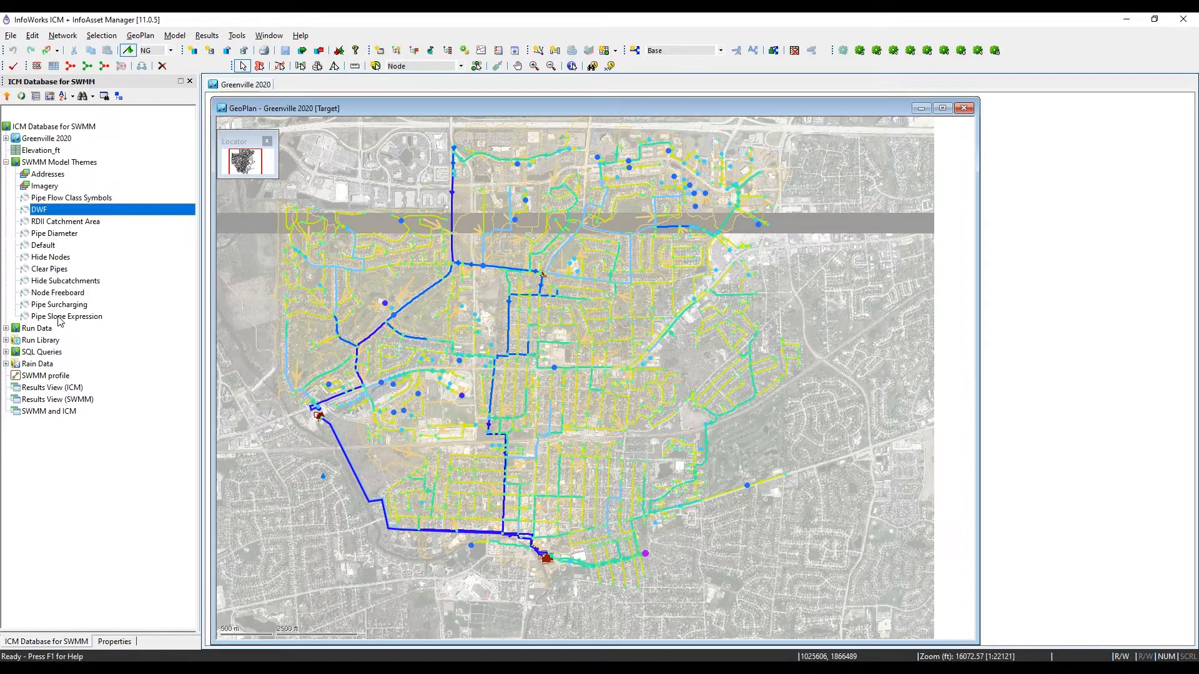
pyautogui.moveTo(60, 319); pyautogui.dragTo(497, 311)
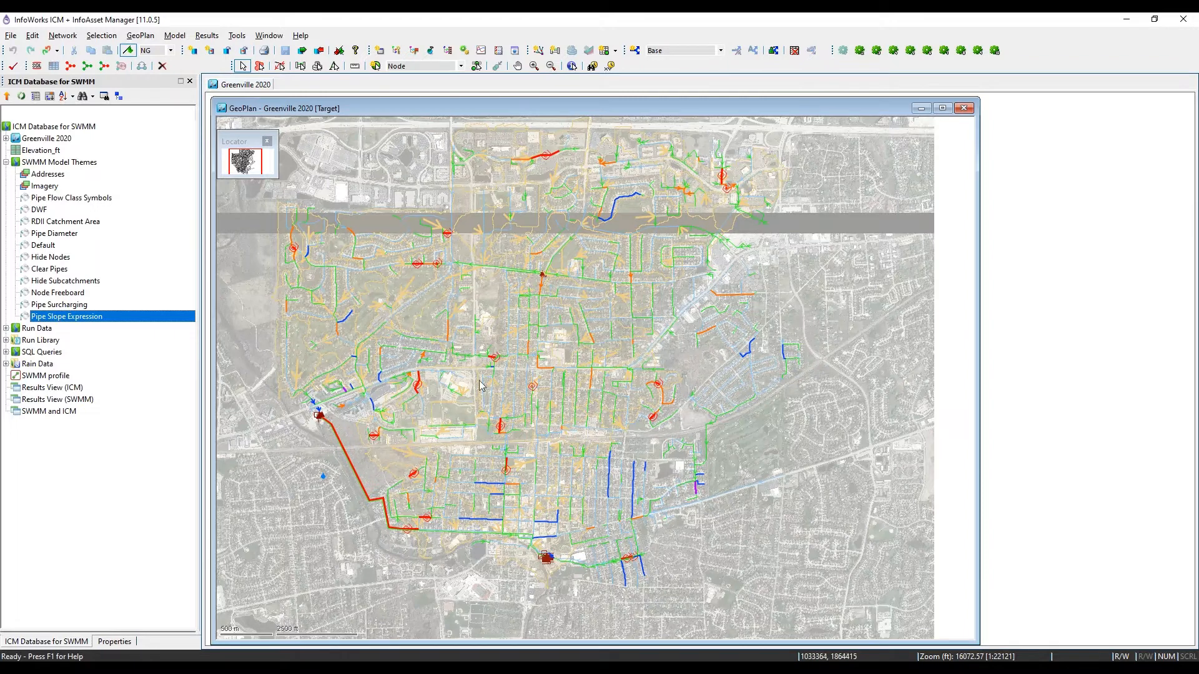
# - Open the theme editor for the Conduit layer from the GeoPlan properties and themes
pyautogui.rightClick(642, 356)
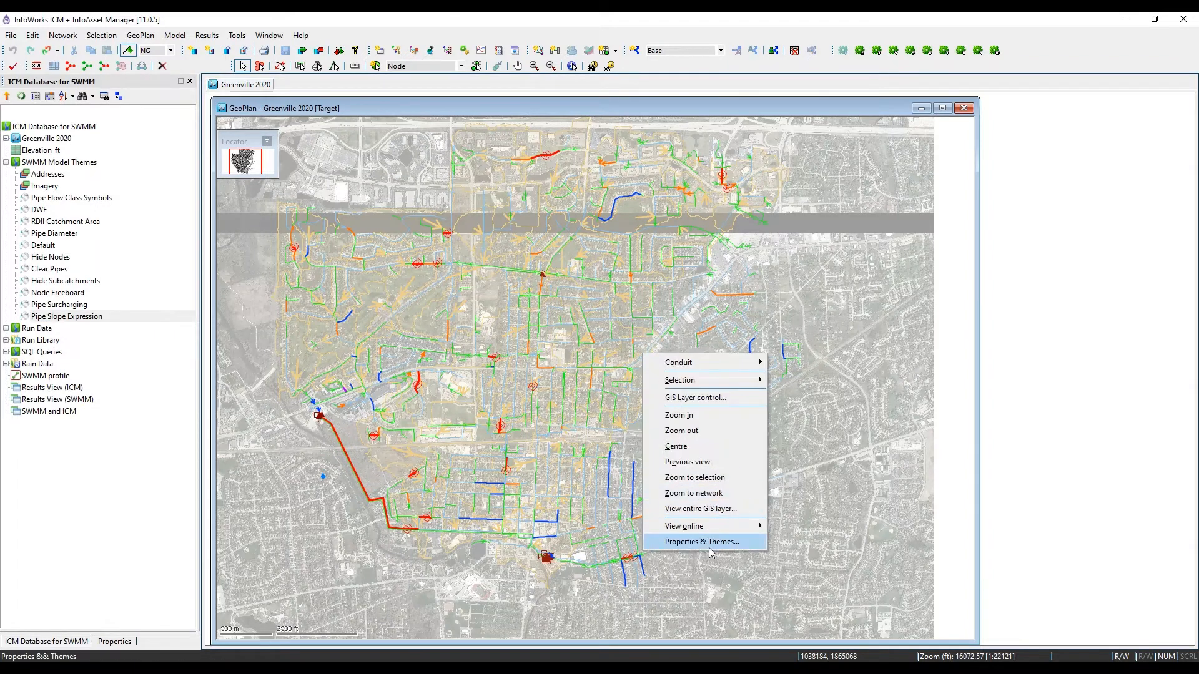
pyautogui.click(972, 431)
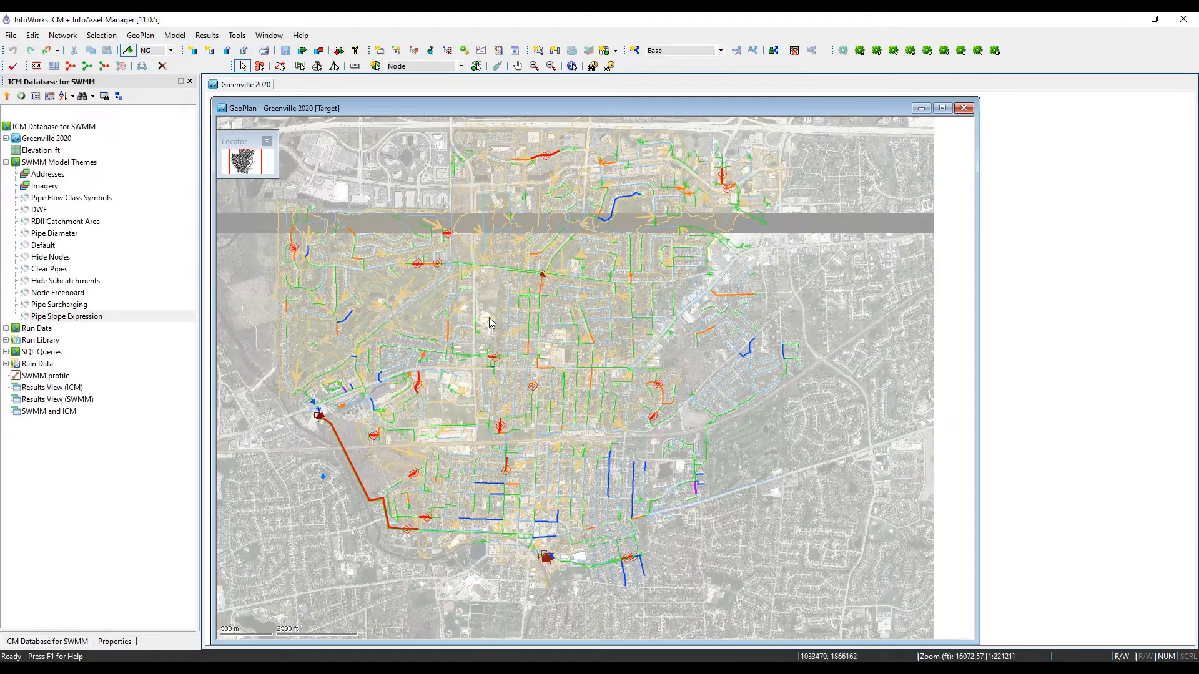
pyautogui.rightClick(530, 334)
pyautogui.click(609, 520)
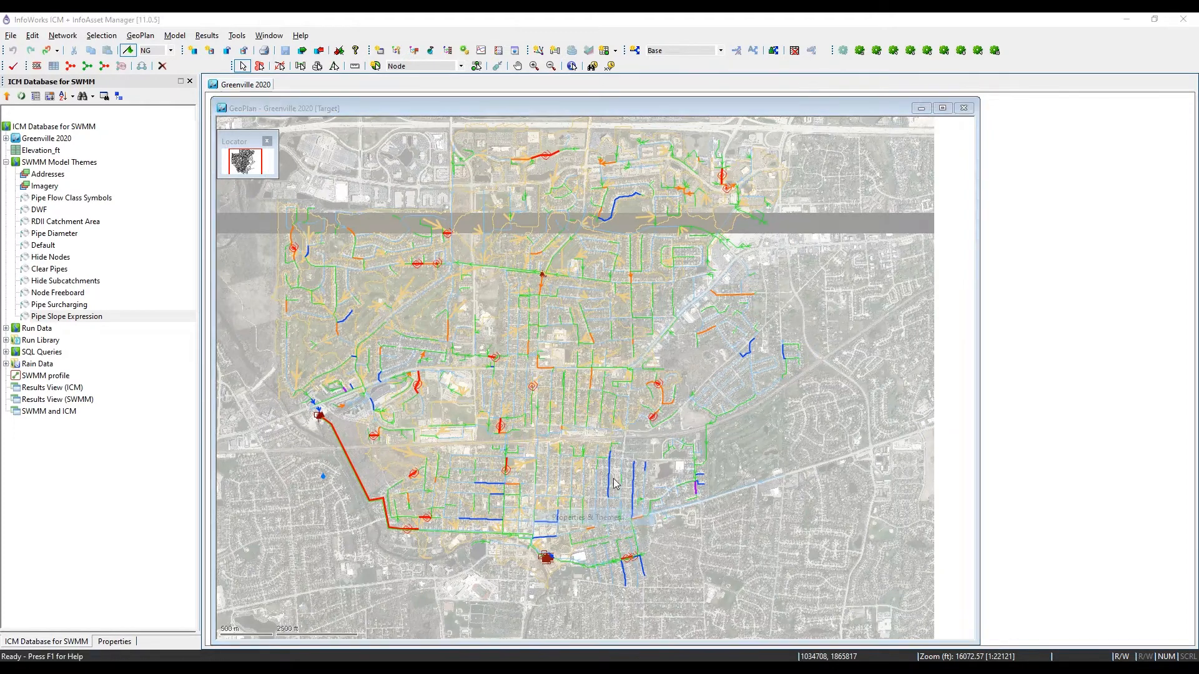
pyautogui.moveTo(362, 127); pyautogui.dragTo(940, 181)
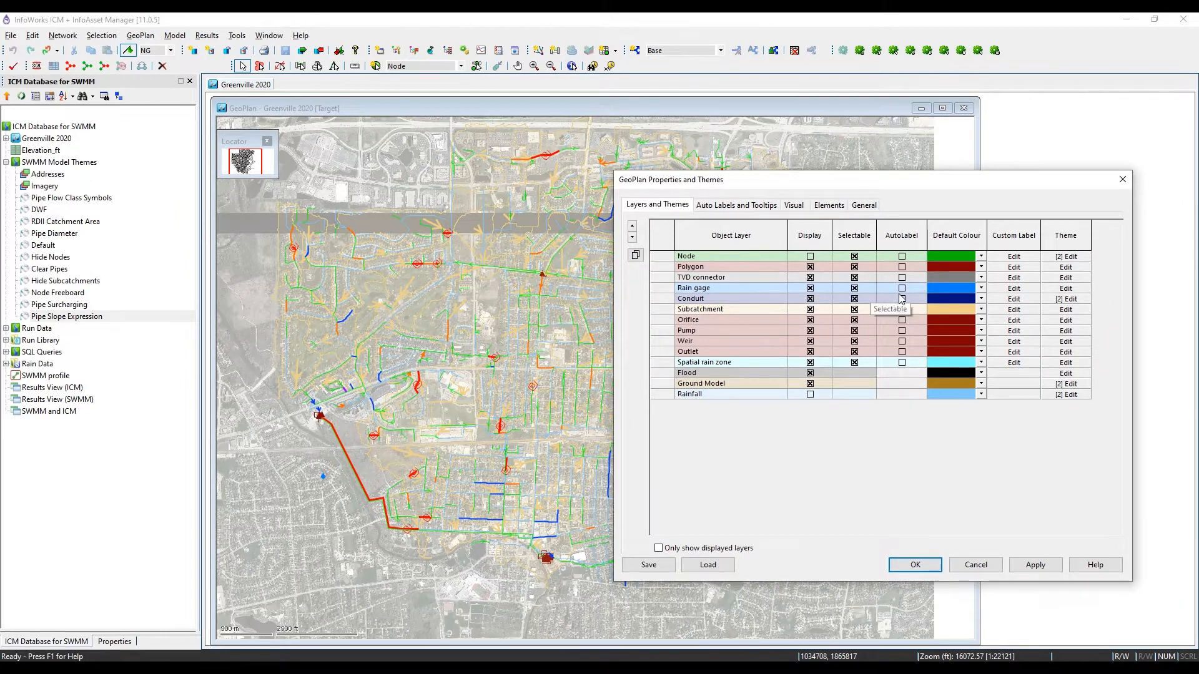
pyautogui.click(692, 298)
pyautogui.click(1068, 299)
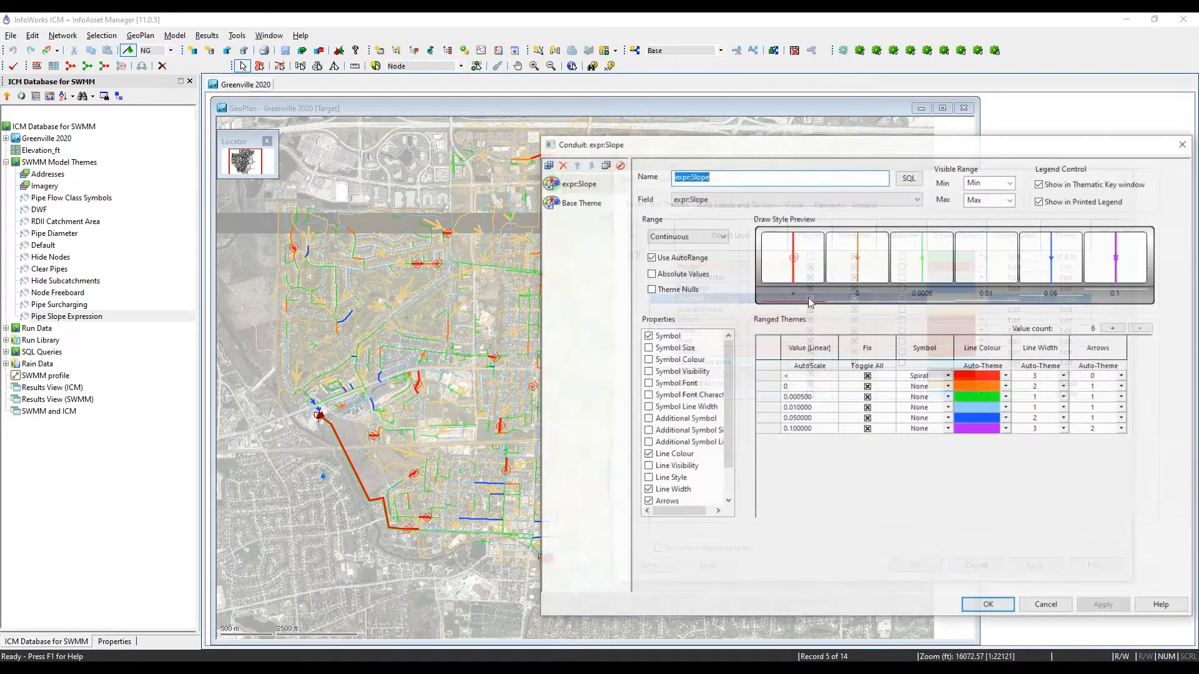
# - Add a new conduit sub-theme and browse the fields available for it without choosing one
pyautogui.click(547, 165)
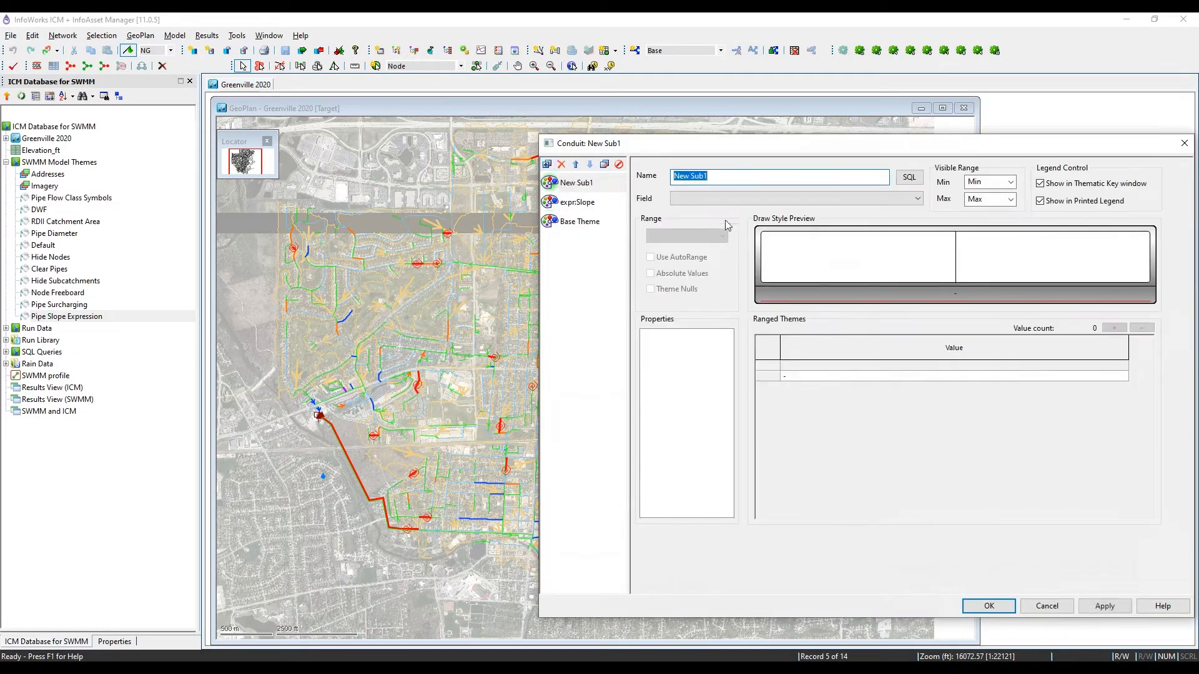
pyautogui.click(725, 198)
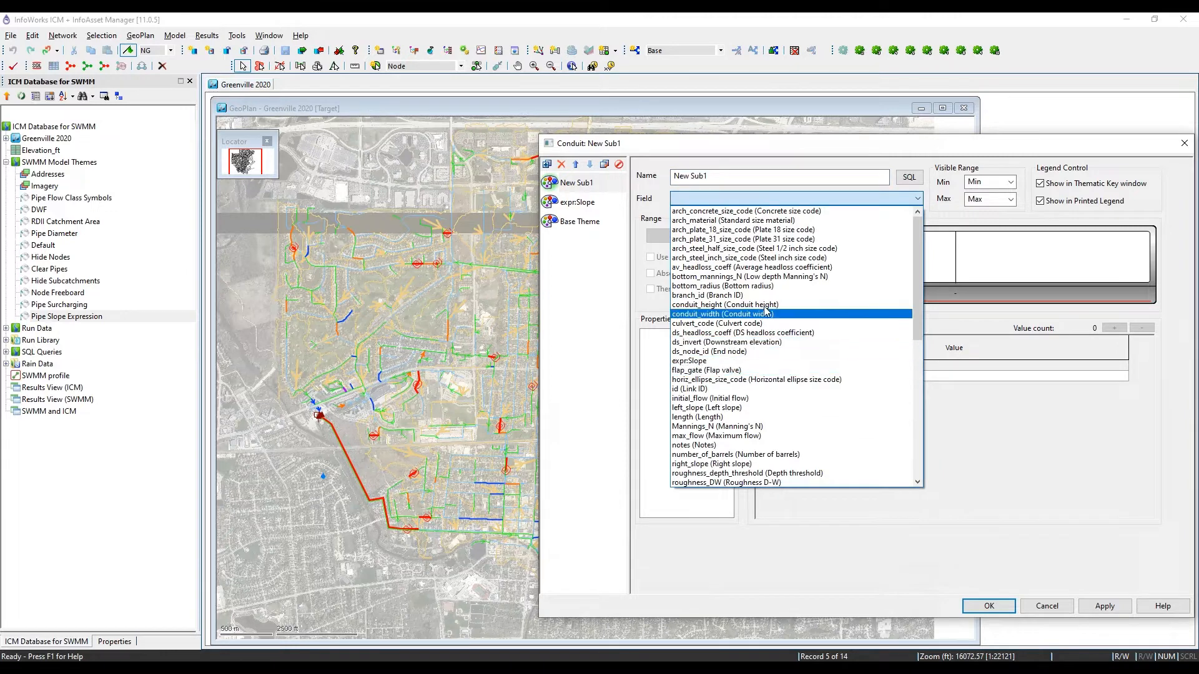
pyautogui.scroll(-1, 817, 409)
pyautogui.scroll(-10, 815, 409)
pyautogui.click(1093, 423)
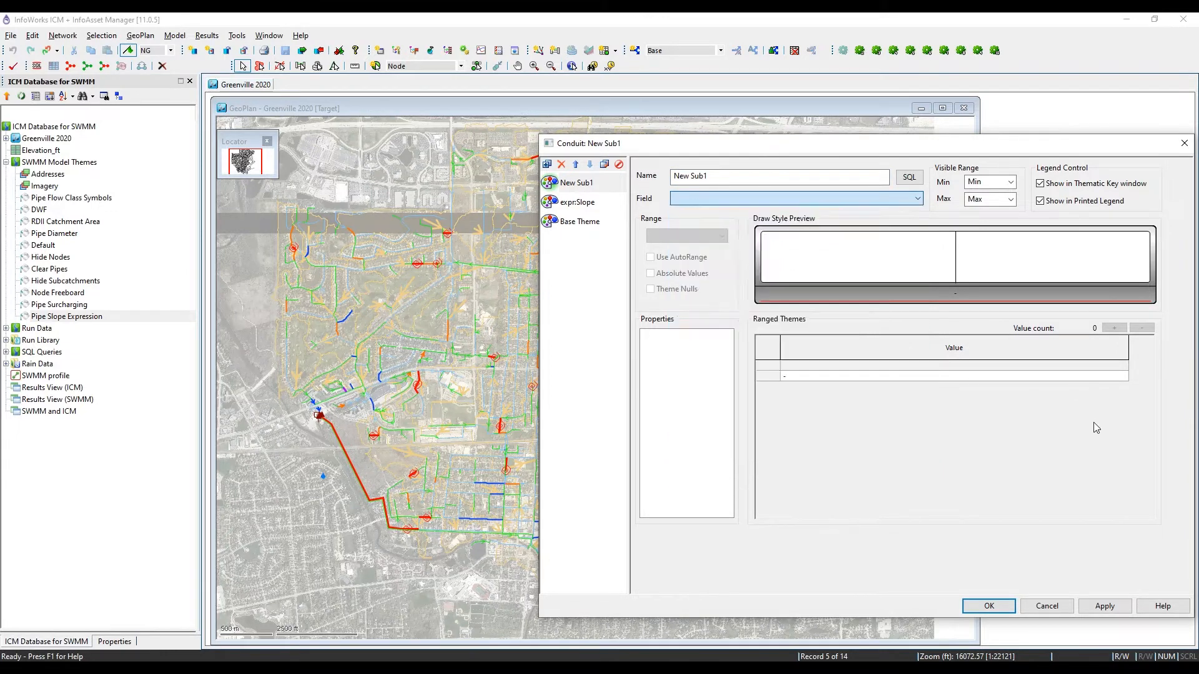
# - Delete the existing expr:Slope sub-theme from the conduit themes
pyautogui.click(562, 165)
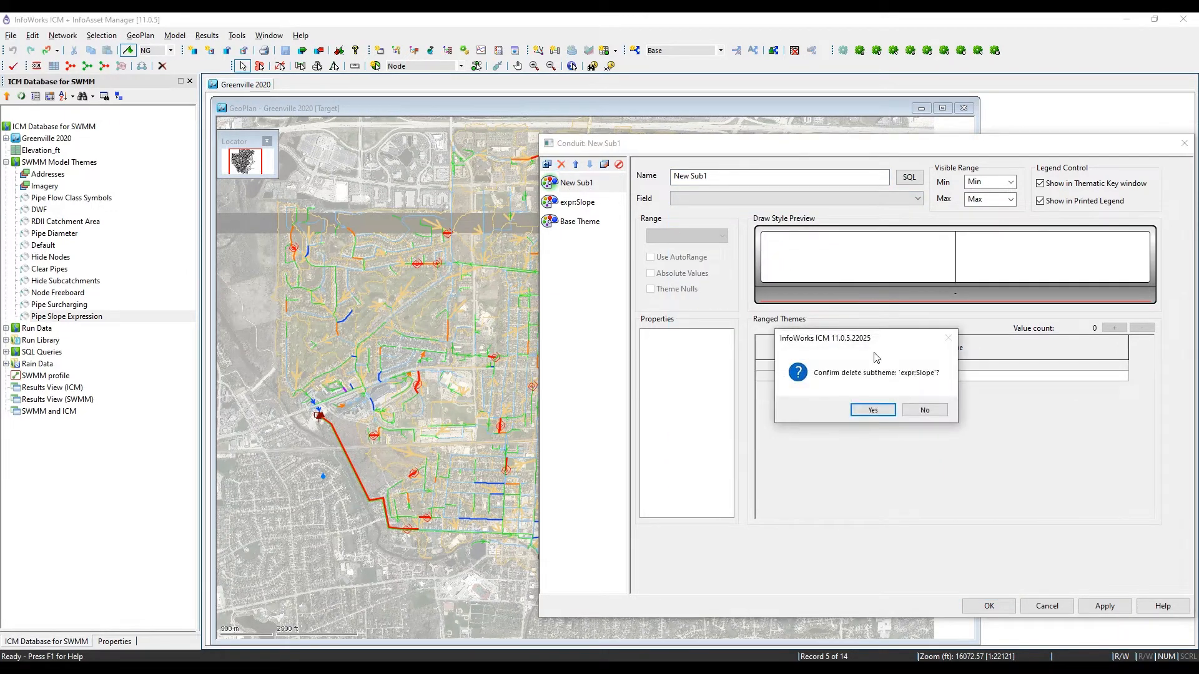
pyautogui.click(871, 410)
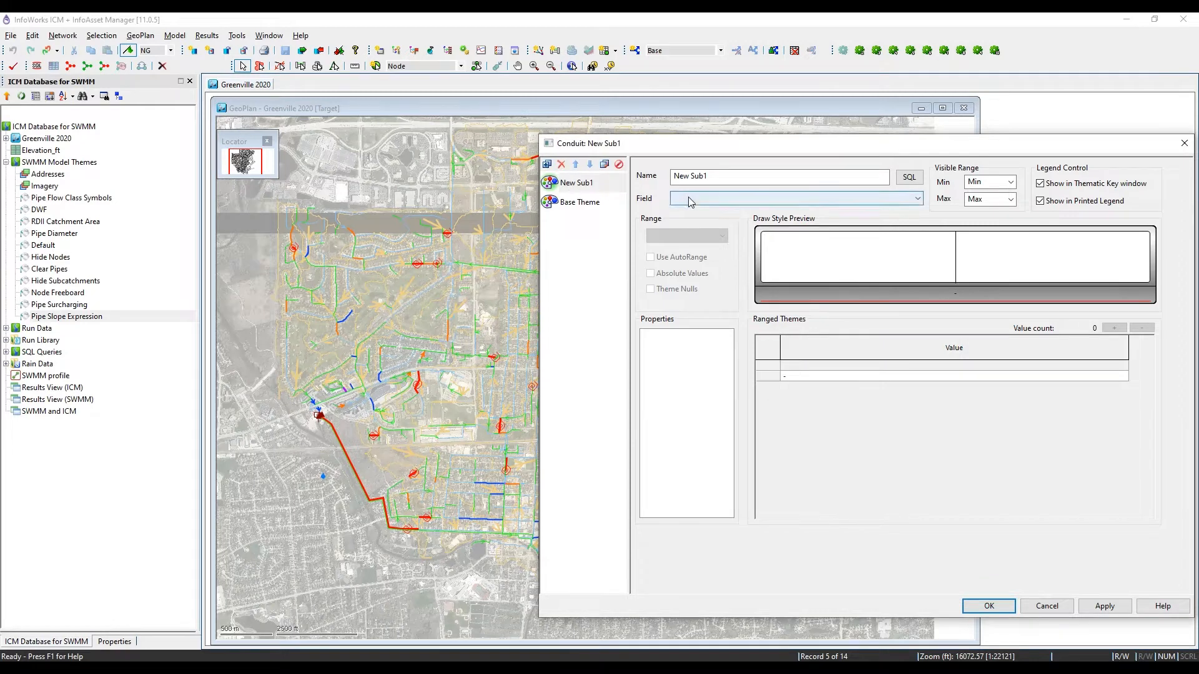
pyautogui.click(691, 199)
pyautogui.click(691, 199)
# - Review the SQL definition of the conduit Slope expression and close the expression windows without editing it
pyautogui.click(909, 177)
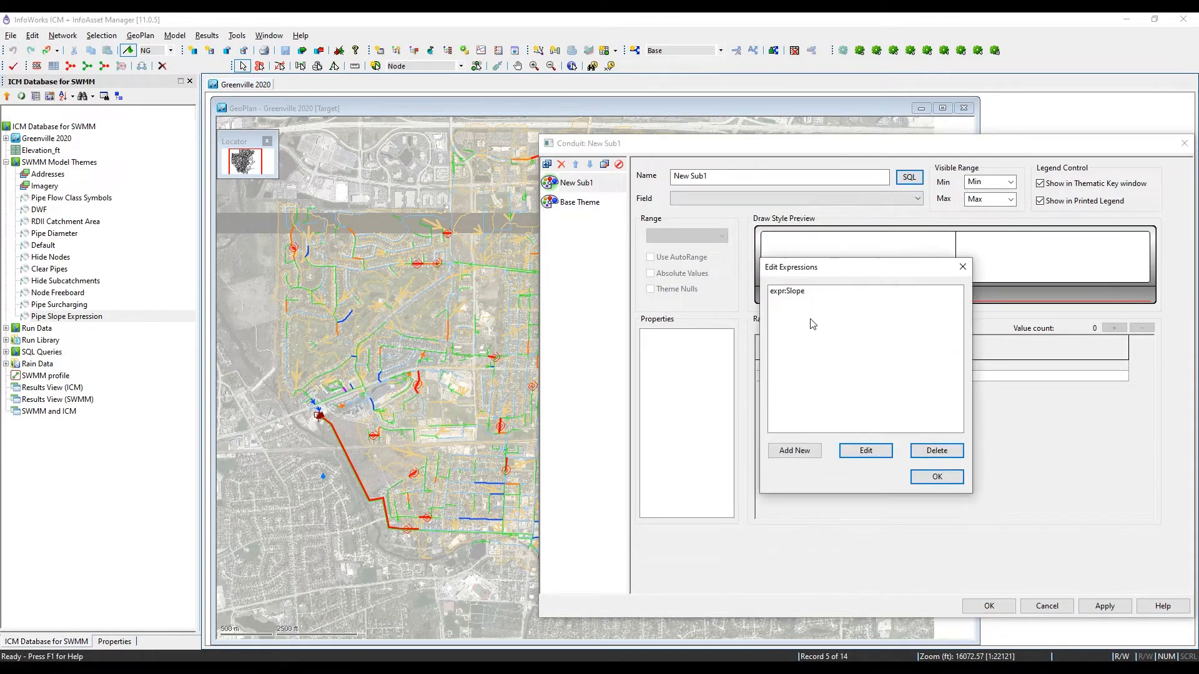
pyautogui.click(788, 292)
pyautogui.click(866, 450)
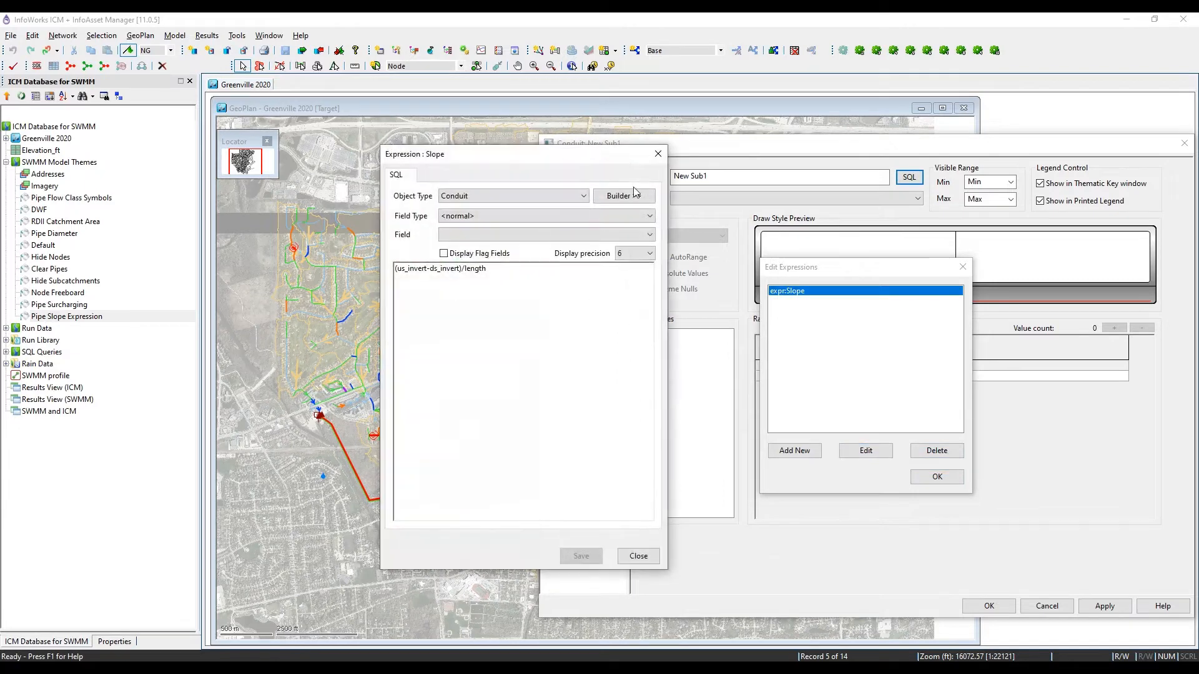
pyautogui.click(658, 154)
pyautogui.click(963, 268)
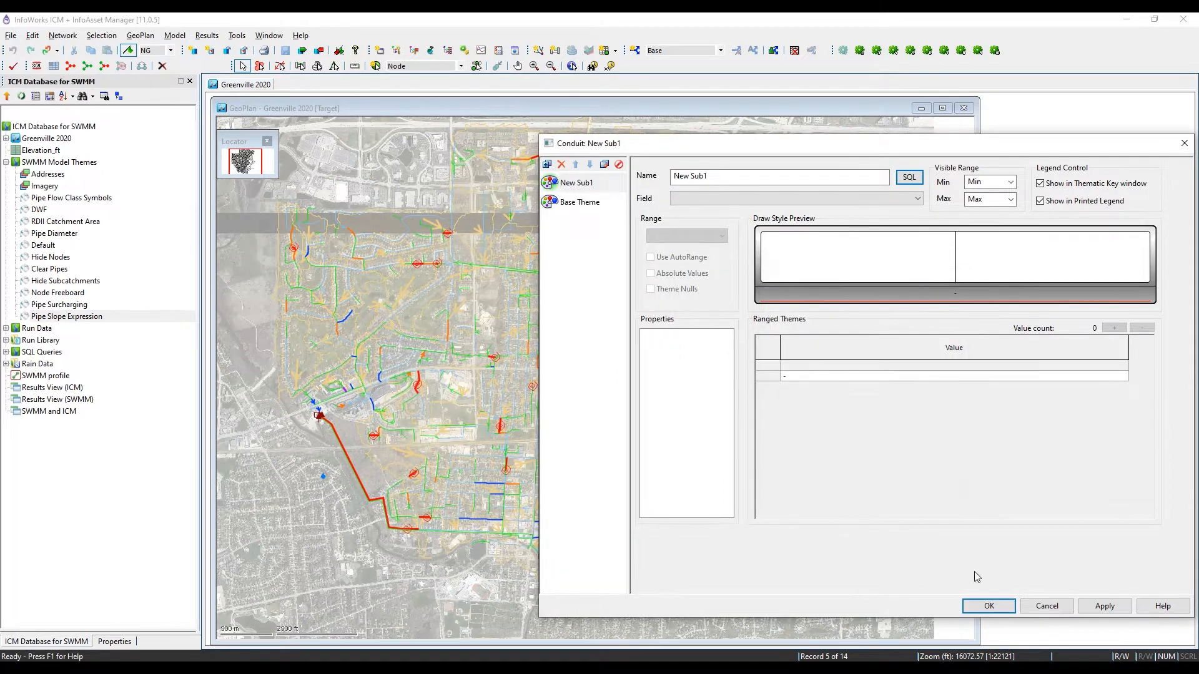
# - Discard the pending conduit theme edits and apply the Default theme to the Greenville 2020 GeoPlan
pyautogui.click(1056, 604)
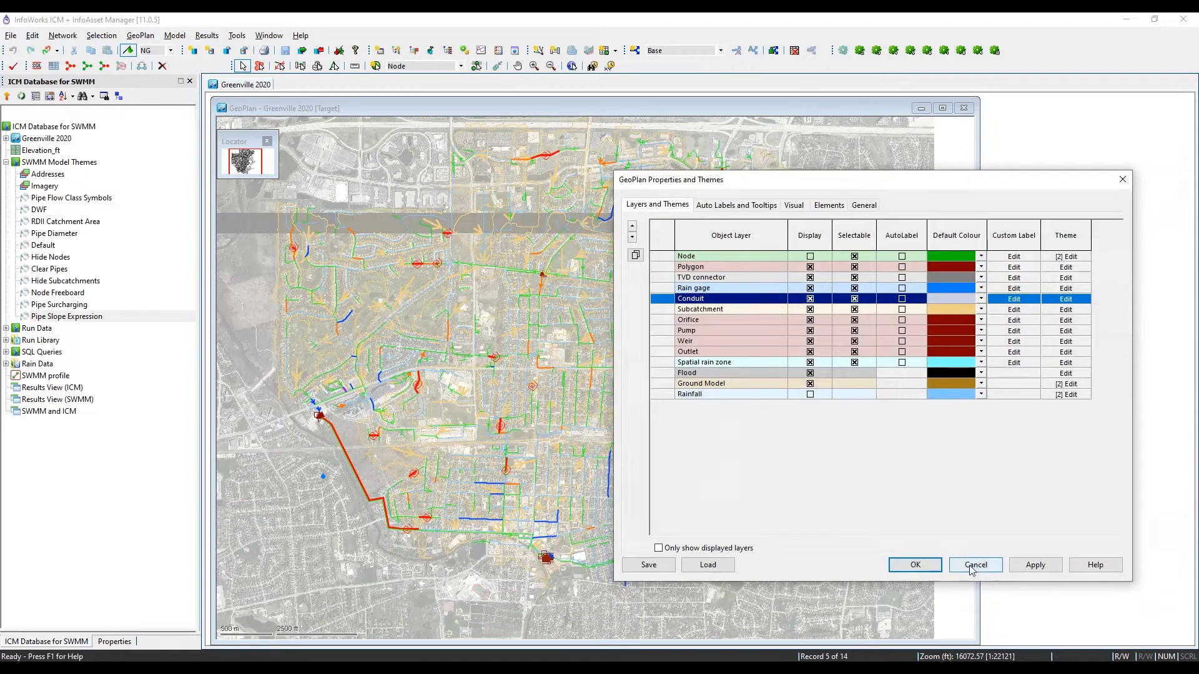
pyautogui.click(976, 565)
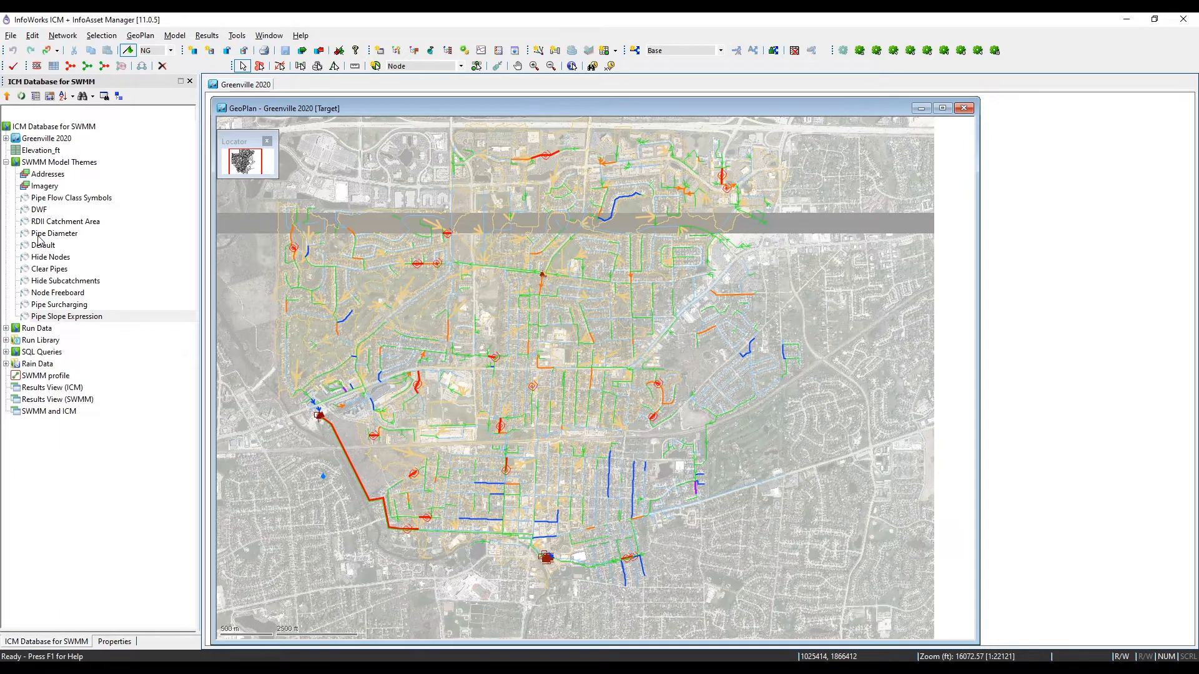
pyautogui.moveTo(40, 245); pyautogui.dragTo(507, 320)
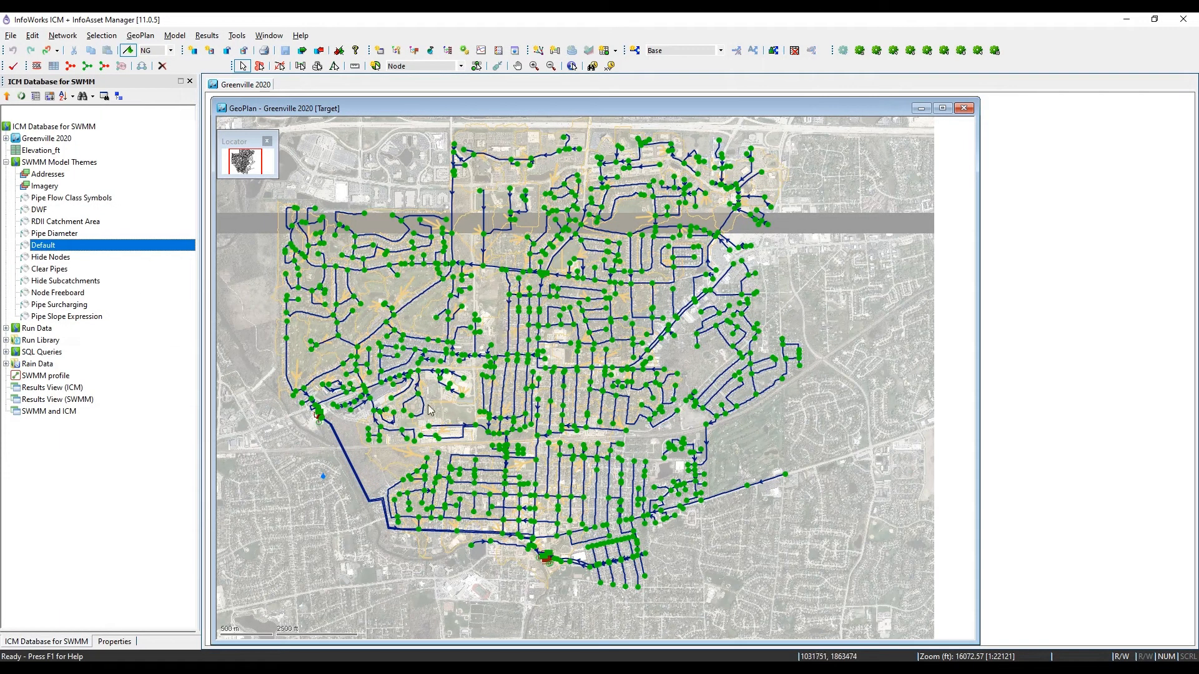
# - Open the properties of the conduit from N13-006 to N13-004 and examine its height, length, invert elevations and data flags
pyautogui.scroll(3, 303, 350)
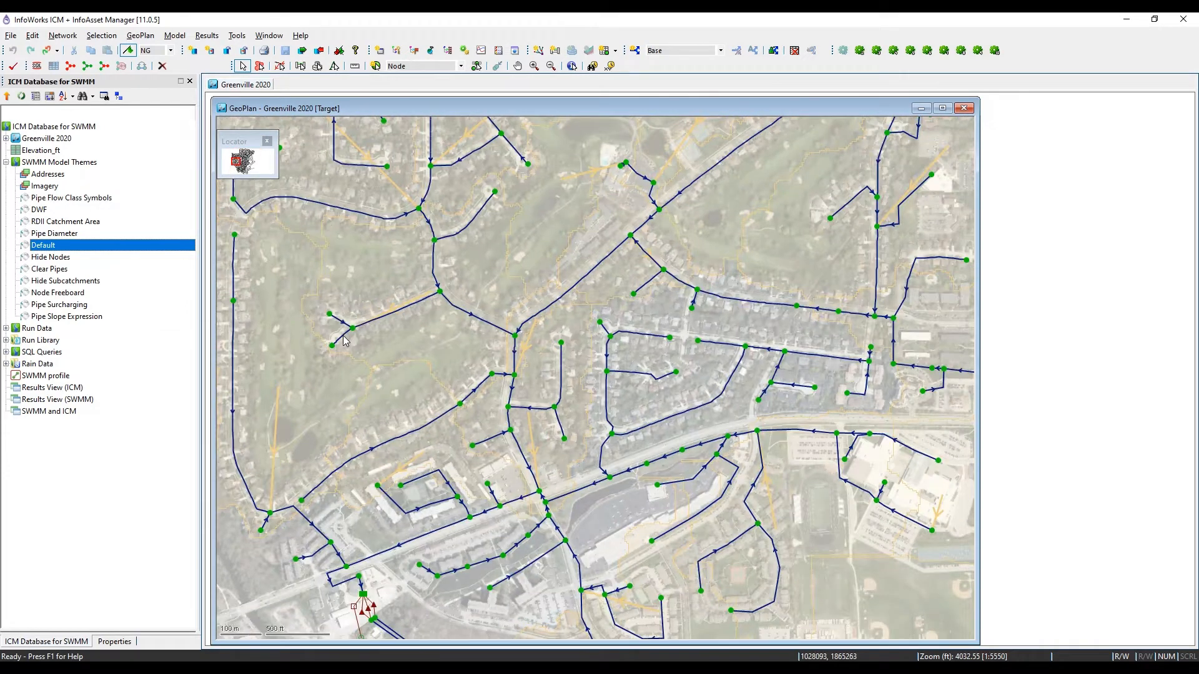
pyautogui.doubleClick(342, 337)
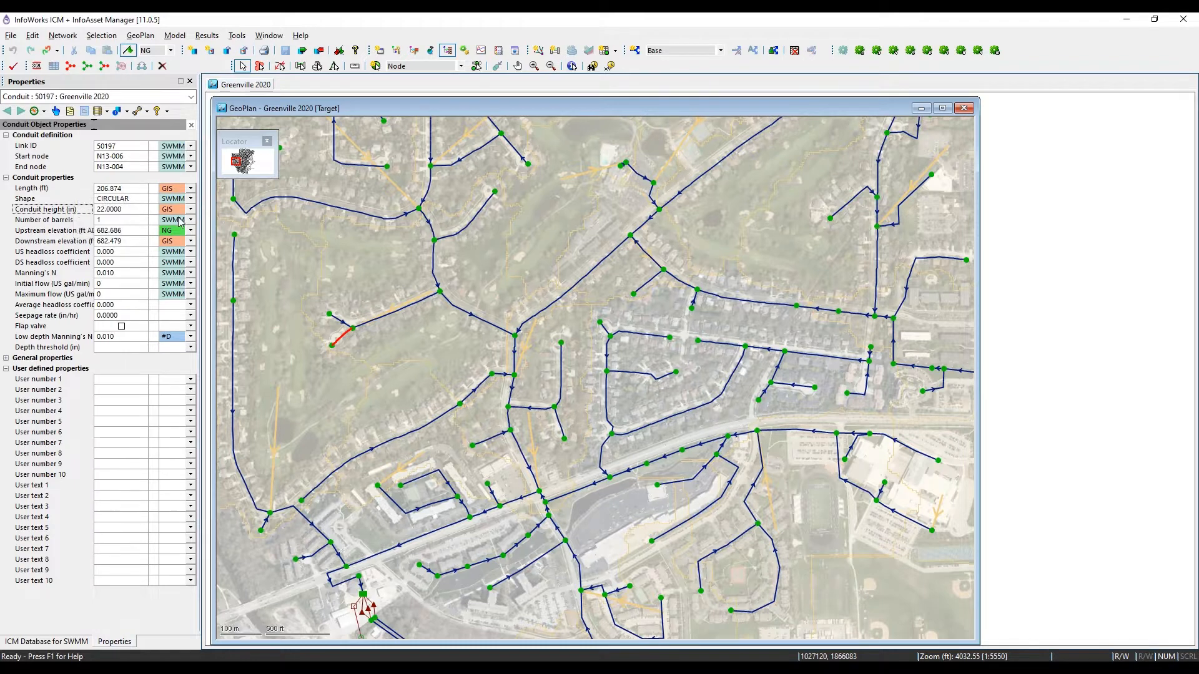
pyautogui.click(112, 209)
pyautogui.click(113, 190)
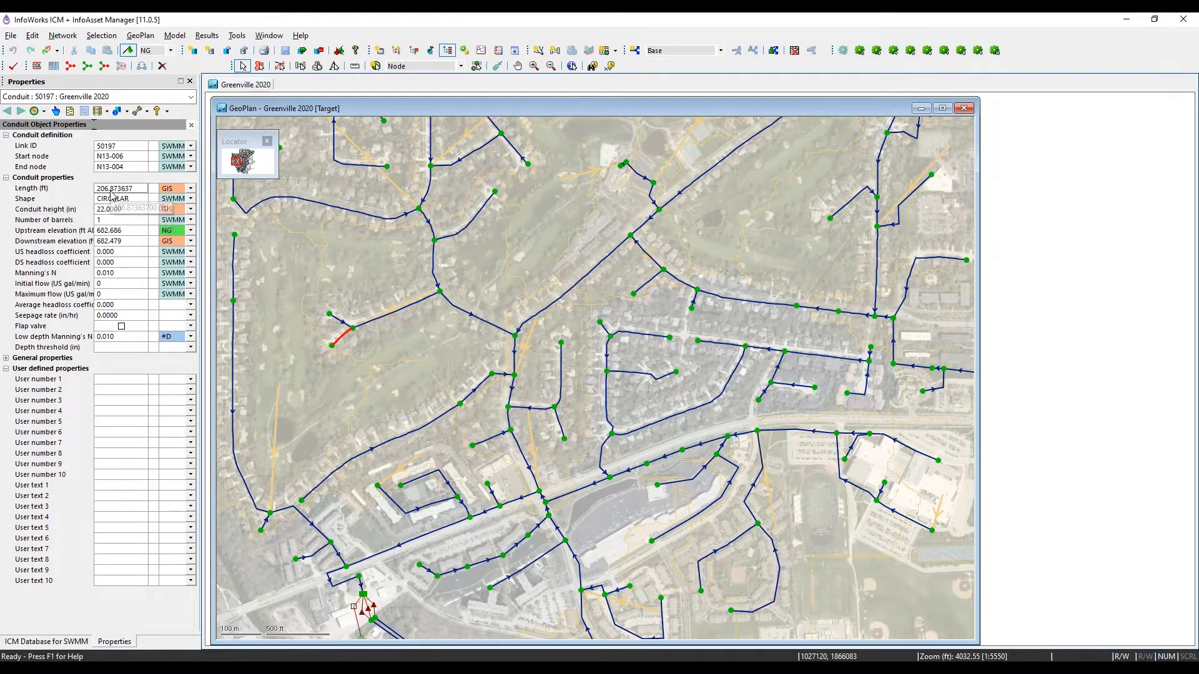
pyautogui.click(112, 242)
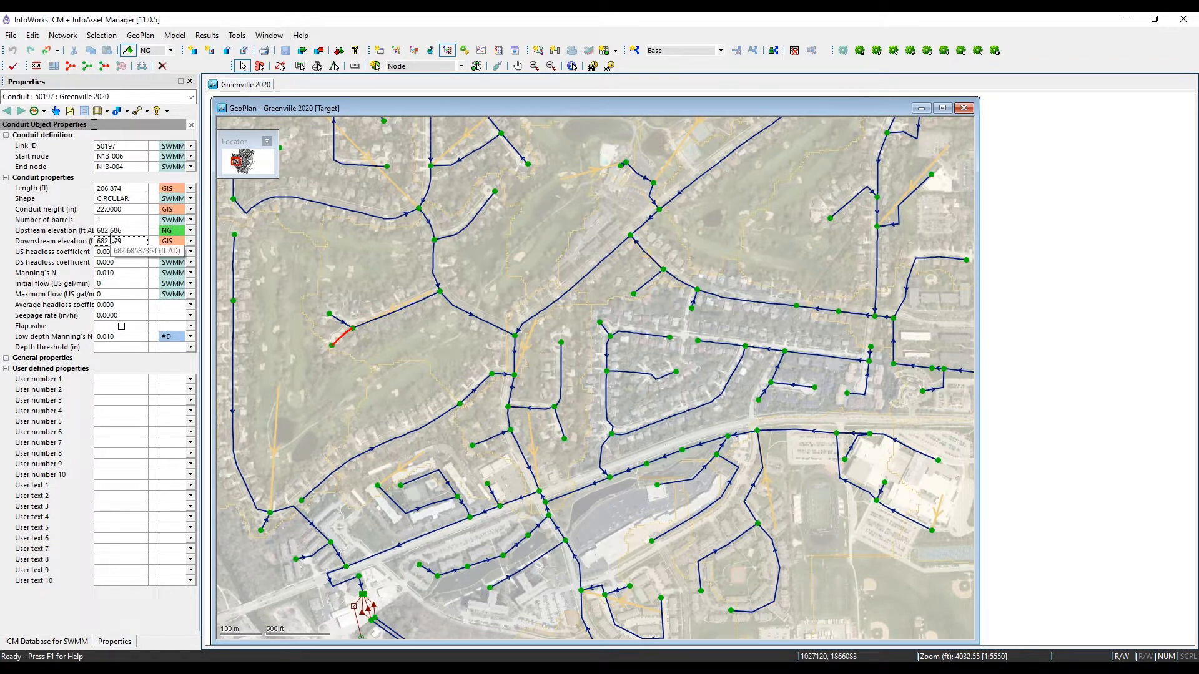
pyautogui.click(175, 234)
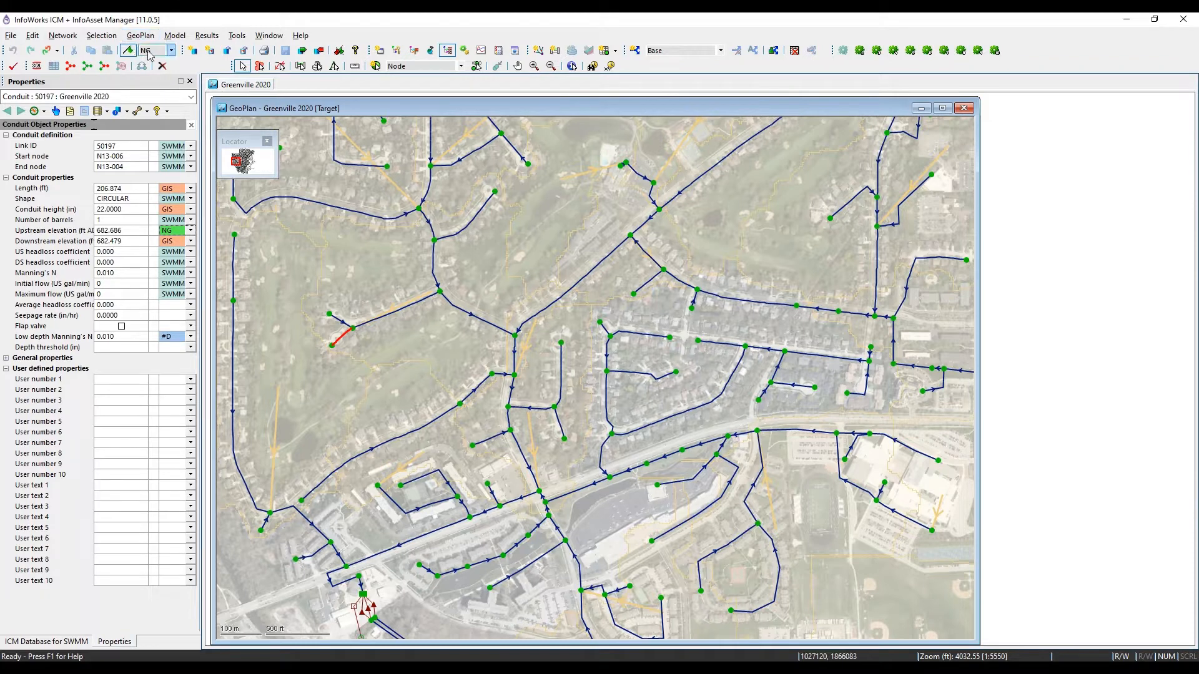
# - Set the conduit's User number 3 to 2354 with the NG flag, and undo that property edit
pyautogui.click(128, 50)
pyautogui.click(125, 404)
pyautogui.write('2354')
pyautogui.press('Return')
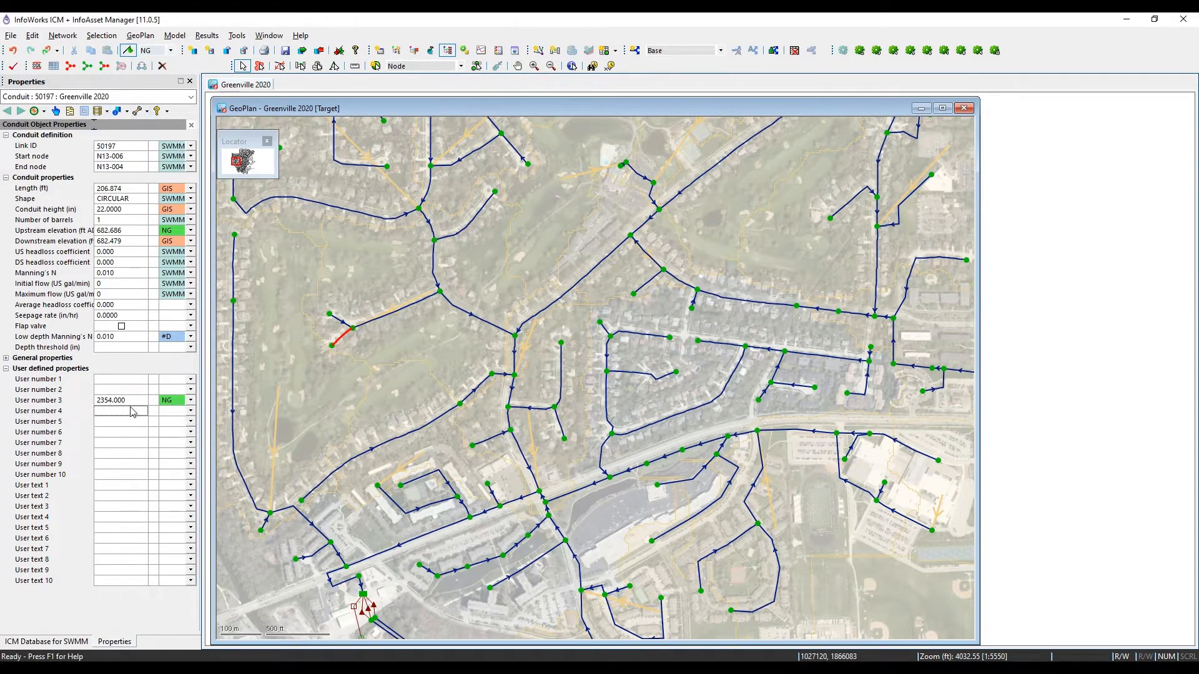
pyautogui.click(13, 53)
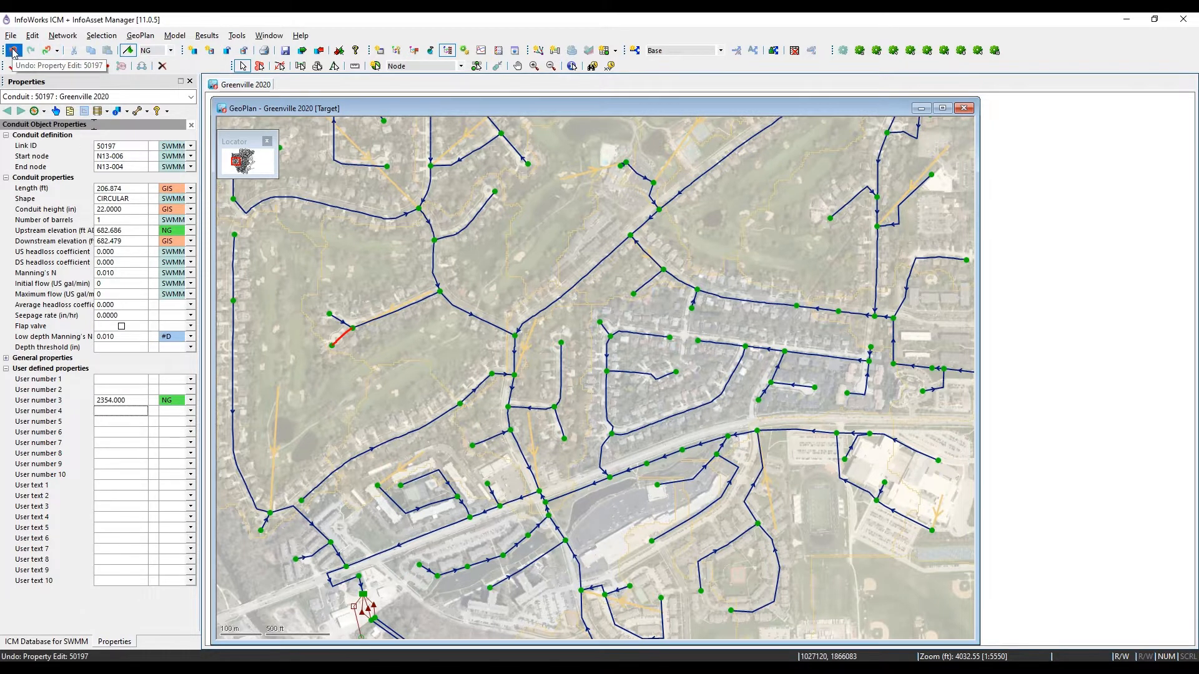
# - Open the selected conduit's commit history, enlarge the window and date column, and look through its listed versions
pyautogui.click(70, 112)
pyautogui.moveTo(592, 204); pyautogui.dragTo(644, 128)
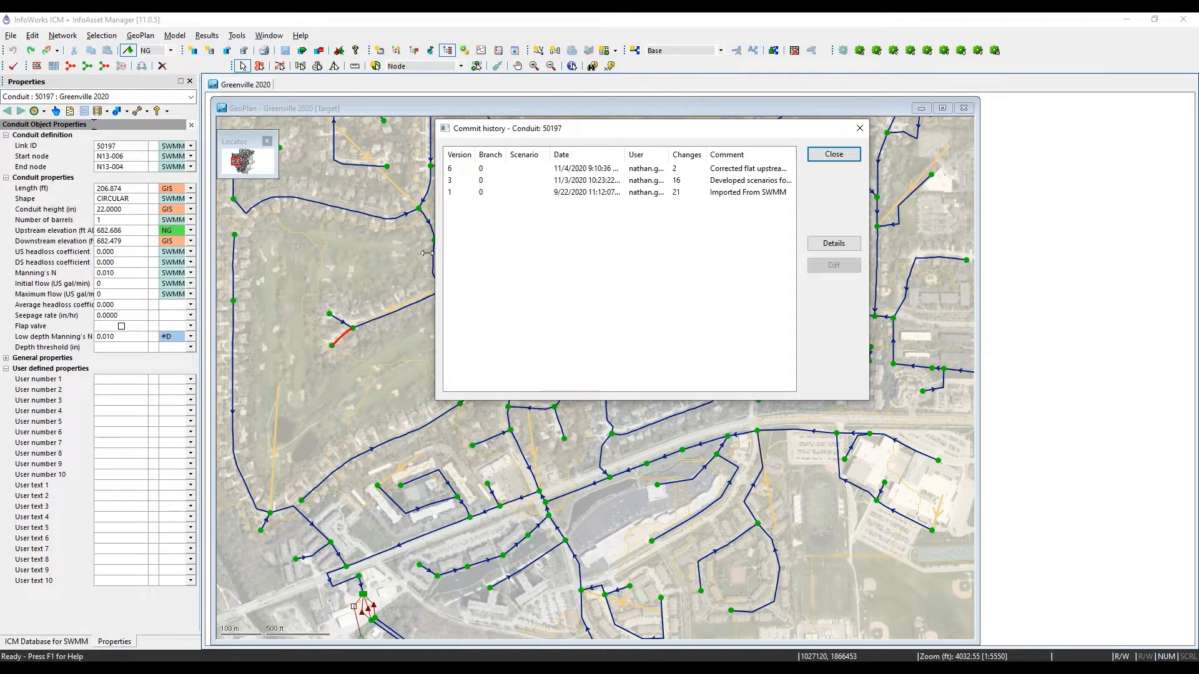
pyautogui.moveTo(428, 253); pyautogui.dragTo(295, 253)
pyautogui.moveTo(493, 155); pyautogui.dragTo(525, 160)
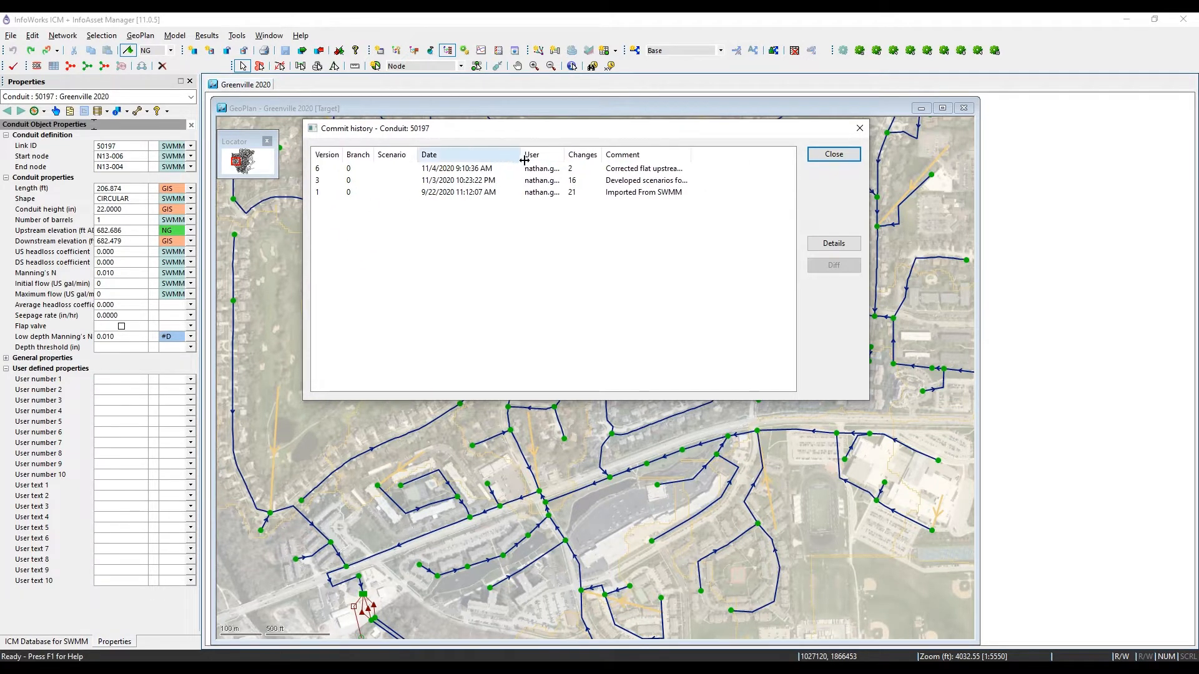
pyautogui.click(432, 193)
pyautogui.click(435, 181)
pyautogui.click(438, 169)
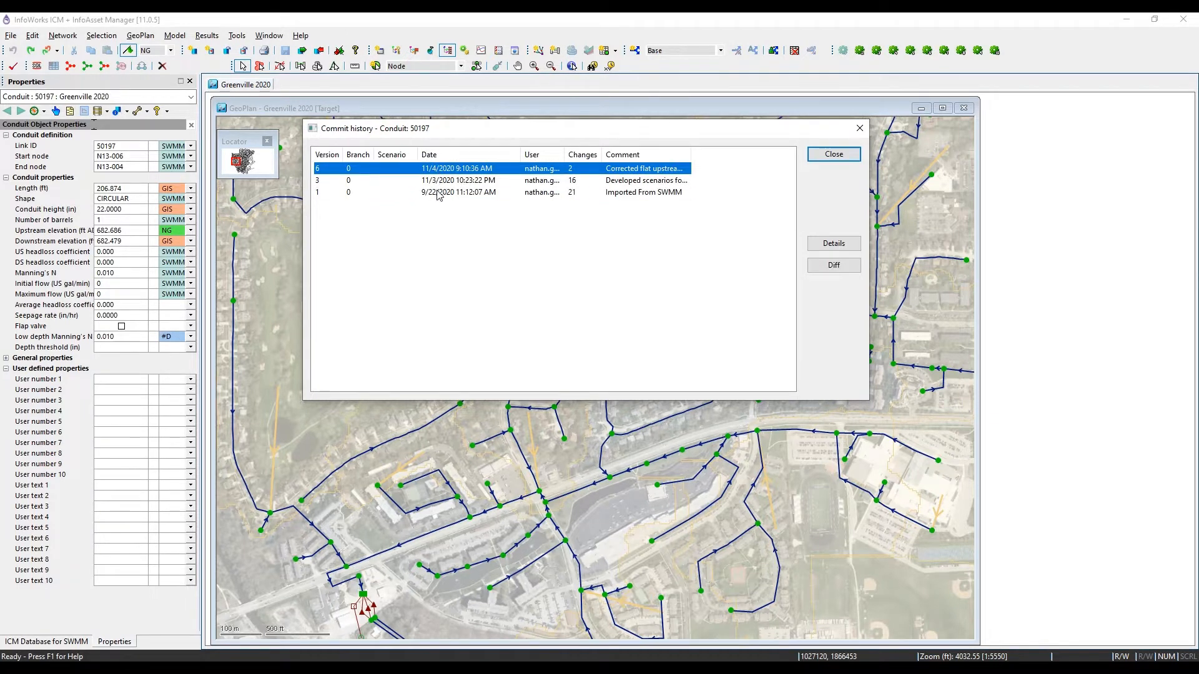
pyautogui.click(437, 191)
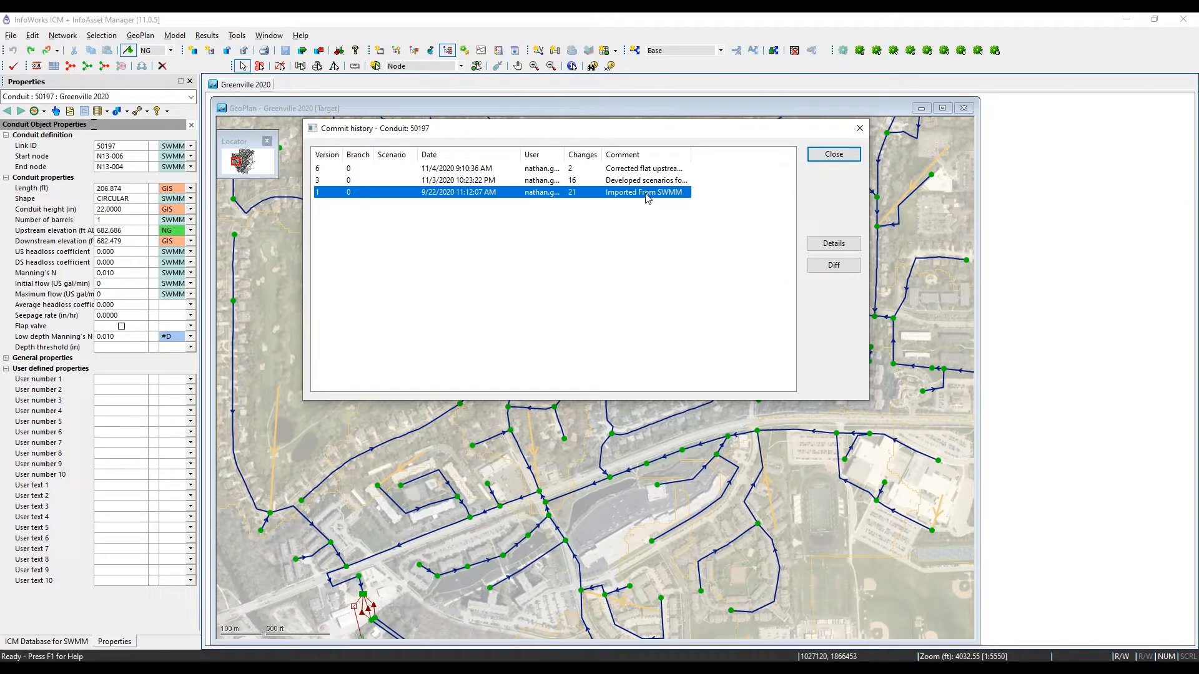
# - Open the commit details for all the conduit's versions and step through versions 1, 3 and 6 to compare field values and flags
pyautogui.hotkey('ctrl', 'a')
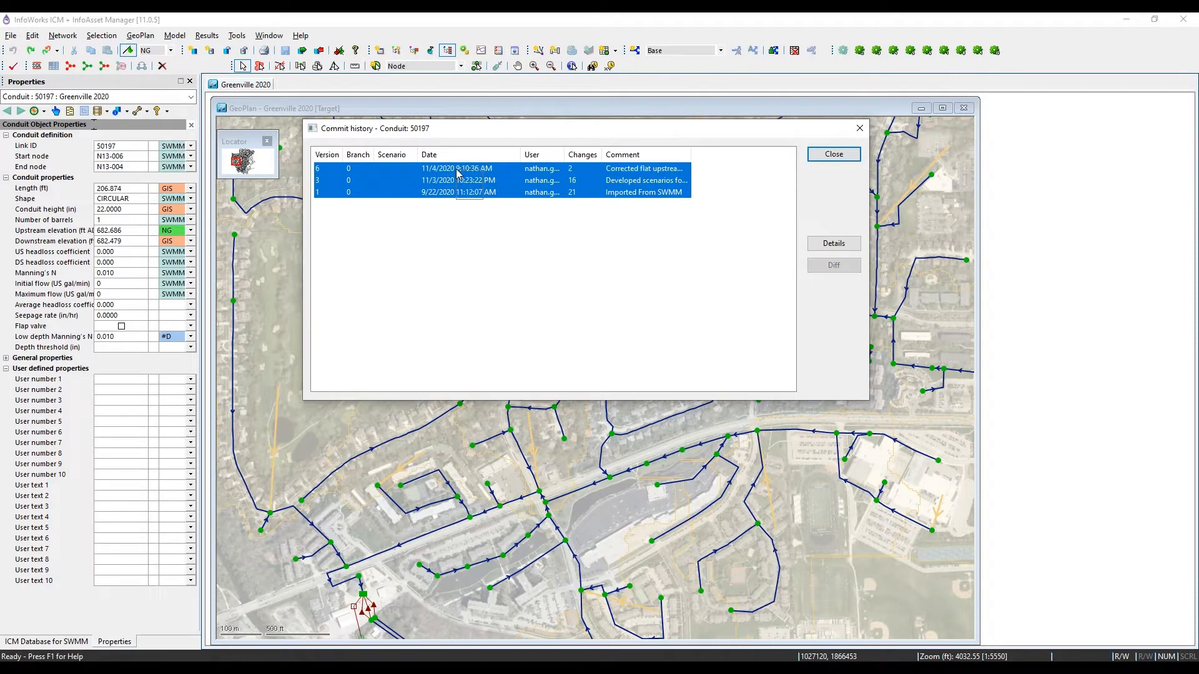
pyautogui.click(818, 245)
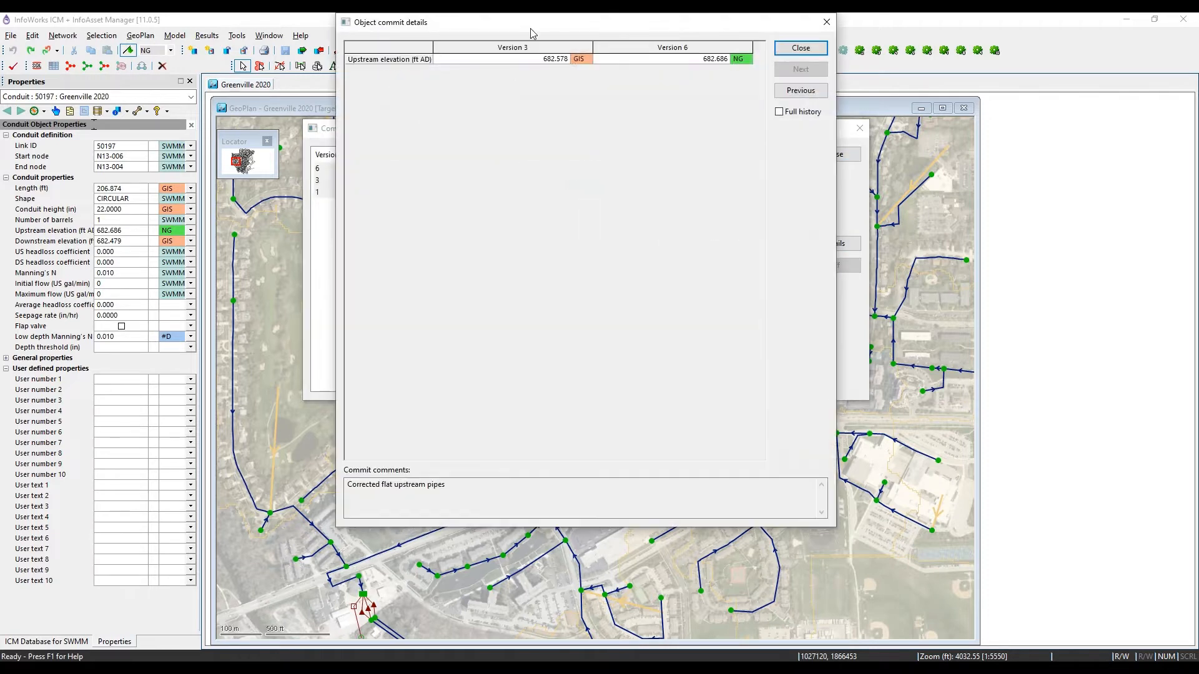
pyautogui.moveTo(533, 28); pyautogui.dragTo(556, 146)
pyautogui.click(827, 212)
pyautogui.click(832, 215)
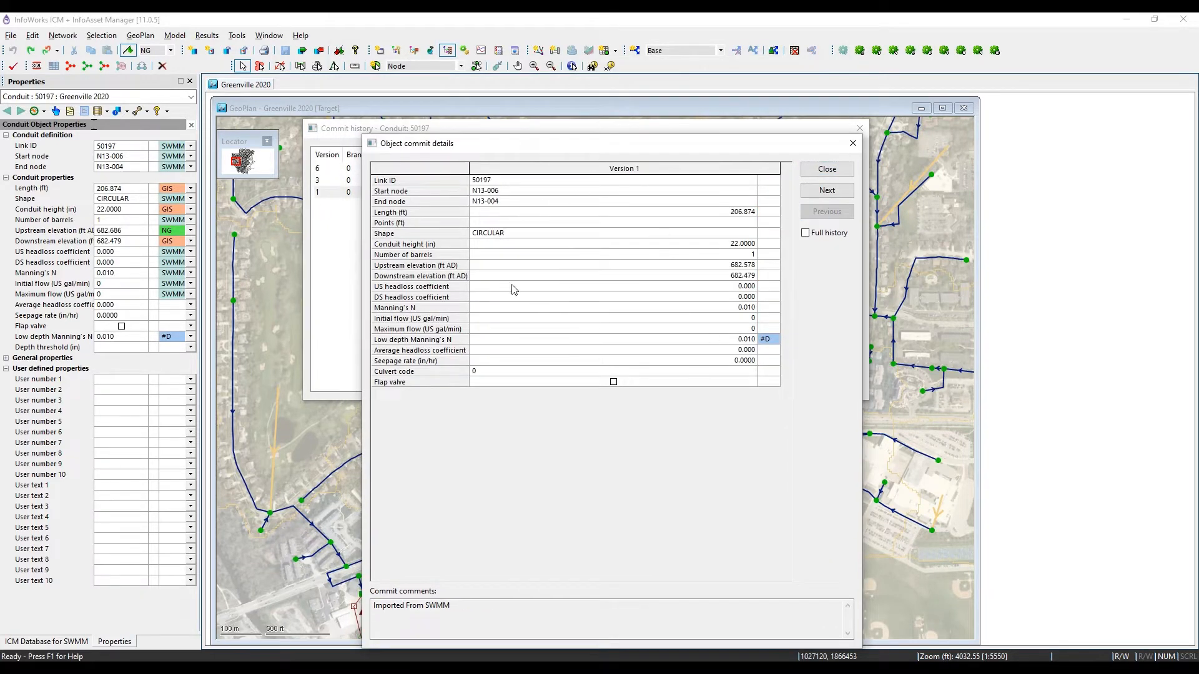
pyautogui.click(827, 191)
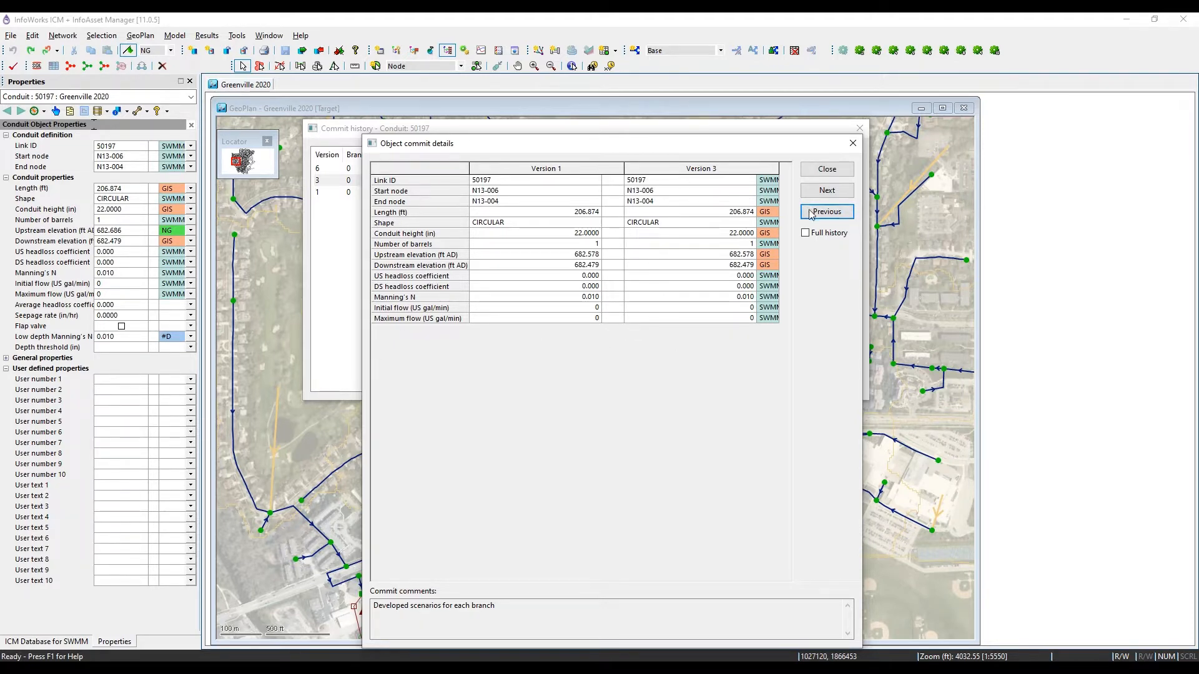
pyautogui.click(836, 196)
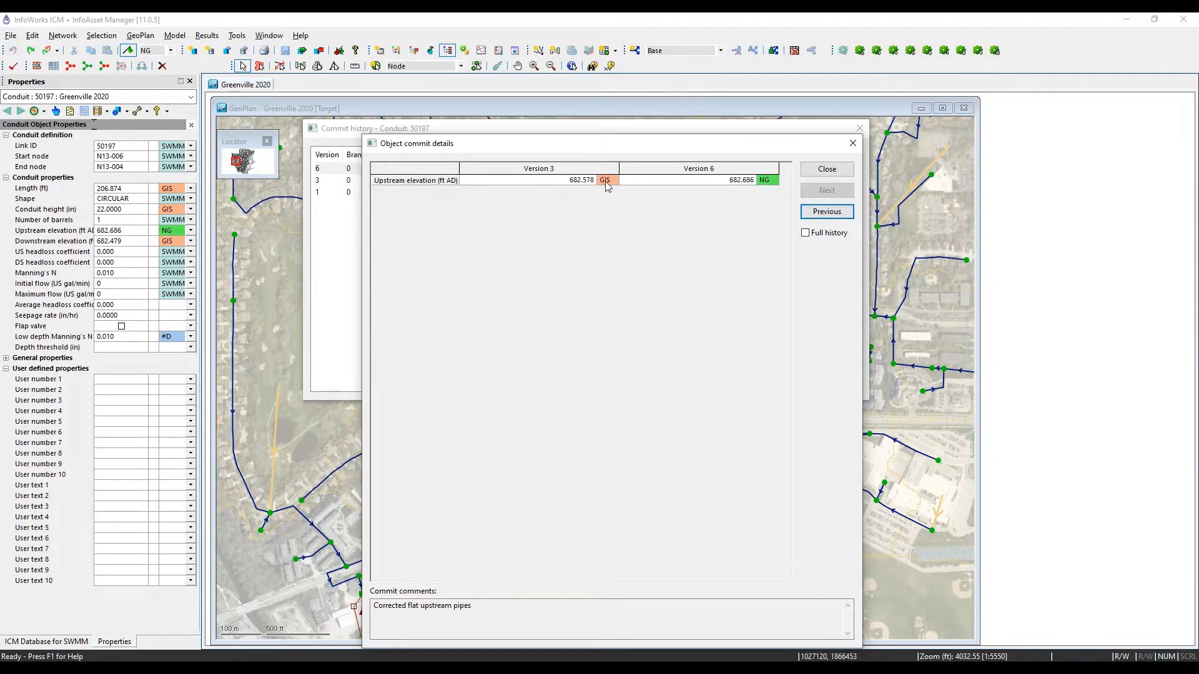
pyautogui.click(770, 182)
# - Show the full history of the conduit's field changes across versions, and close the commit details and history
pyautogui.click(805, 233)
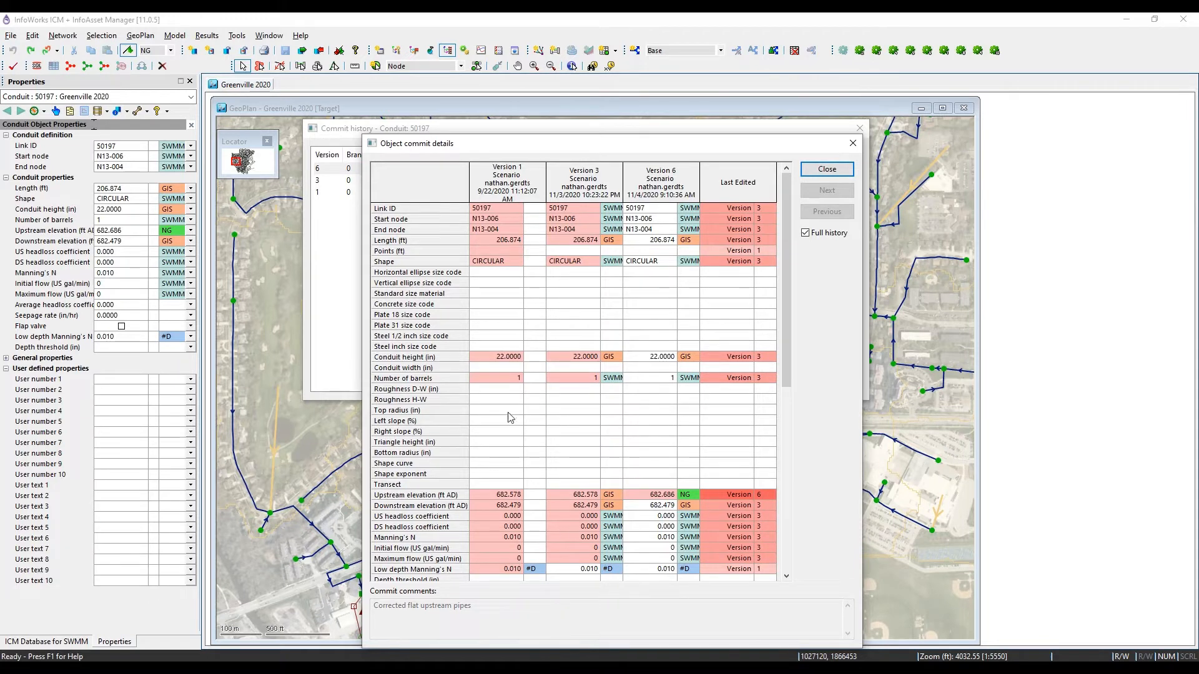
pyautogui.click(854, 143)
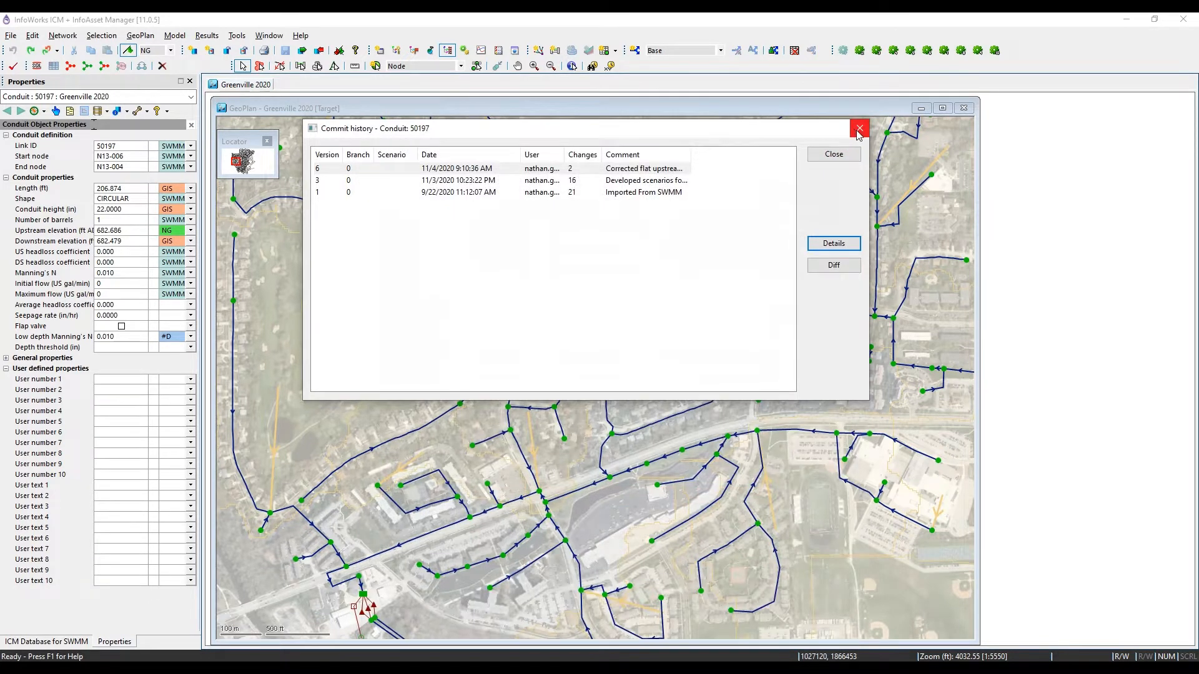
pyautogui.click(858, 131)
# - Show the commit history of the Greenville 2020 network and widen its window and user column
pyautogui.click(53, 642)
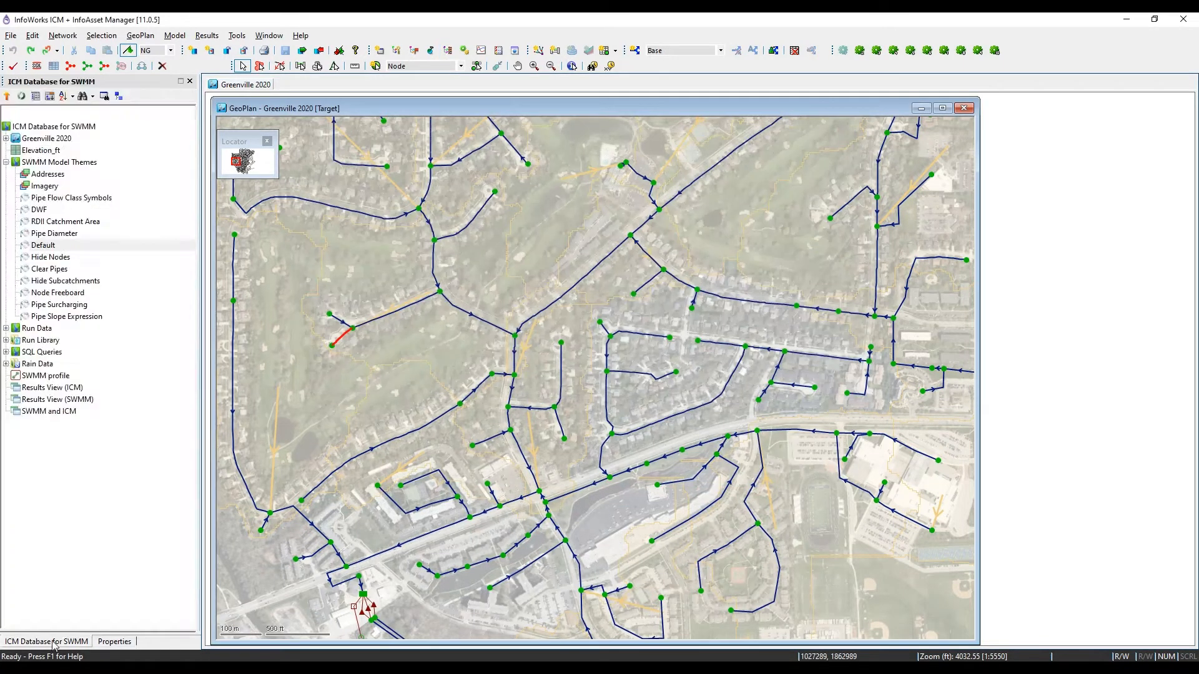
pyautogui.click(6, 163)
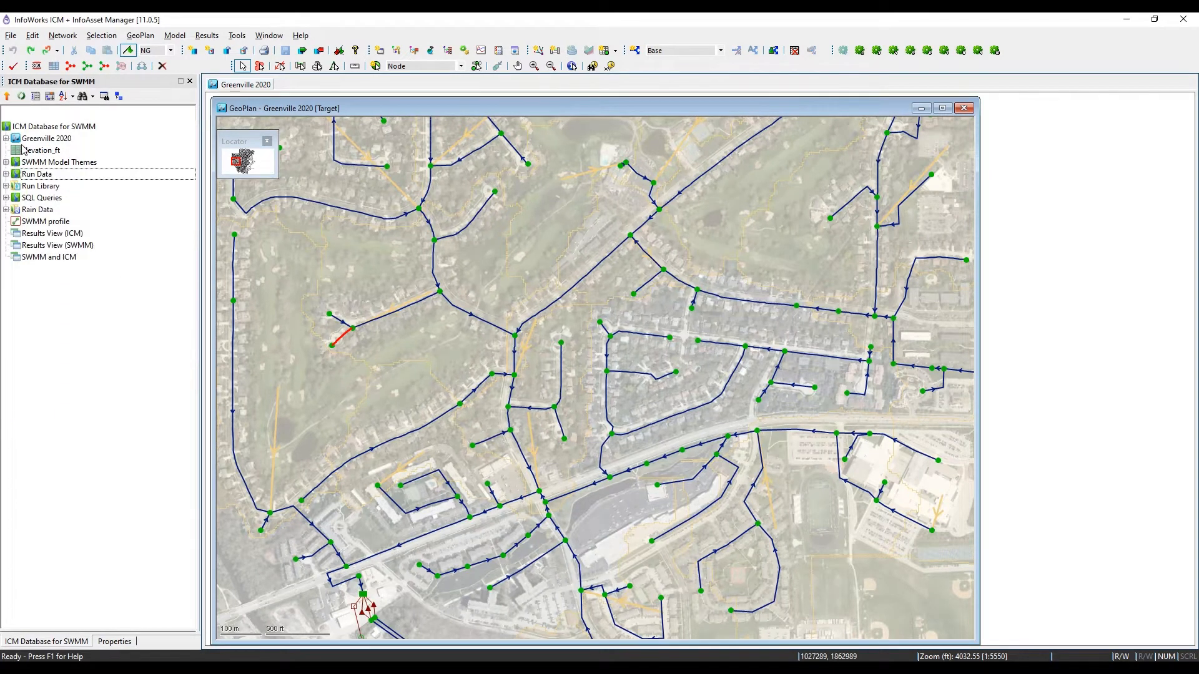
pyautogui.rightClick(38, 138)
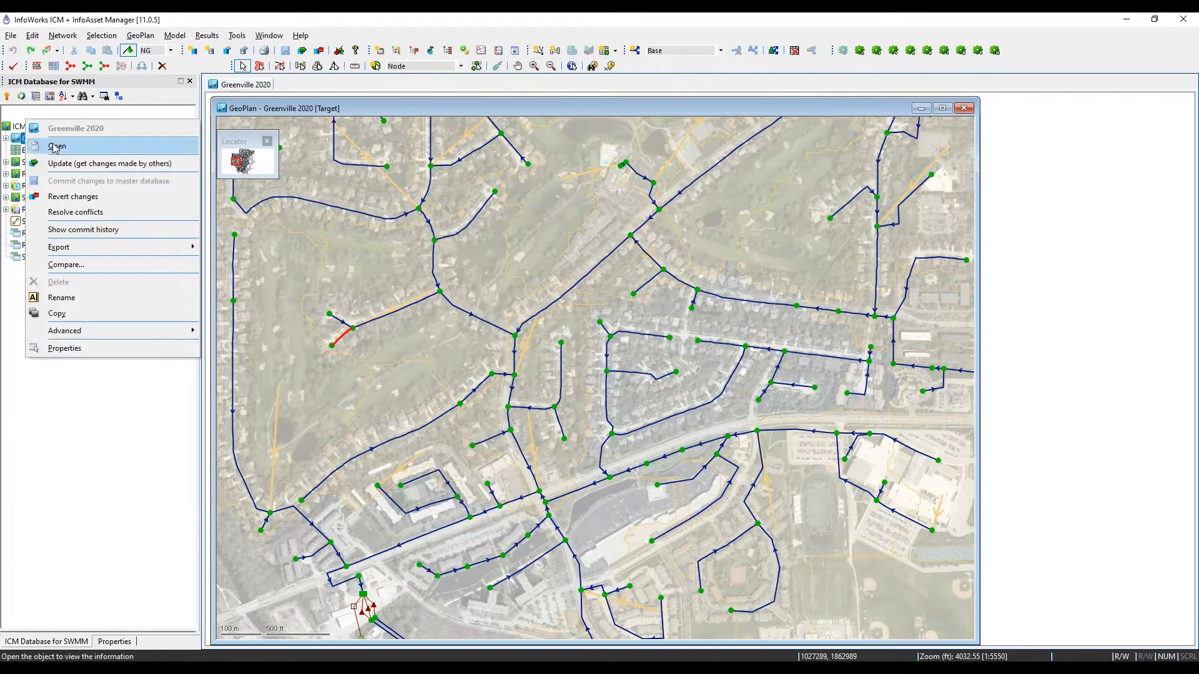
pyautogui.click(125, 231)
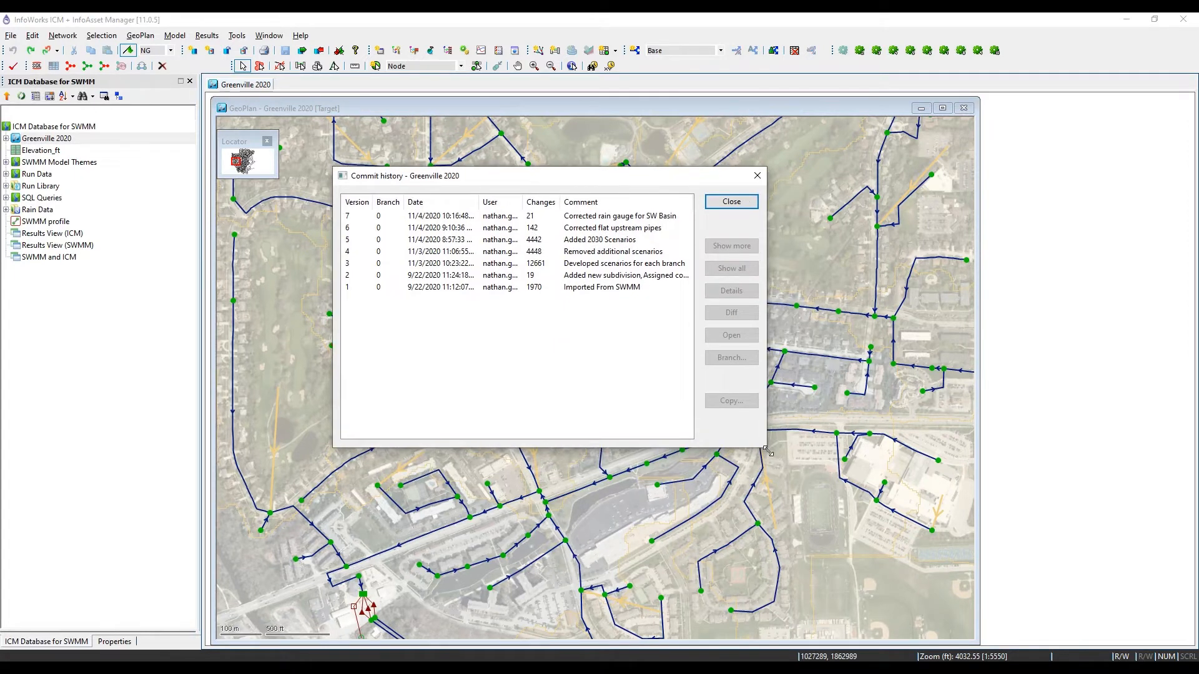
pyautogui.moveTo(767, 449); pyautogui.dragTo(869, 490)
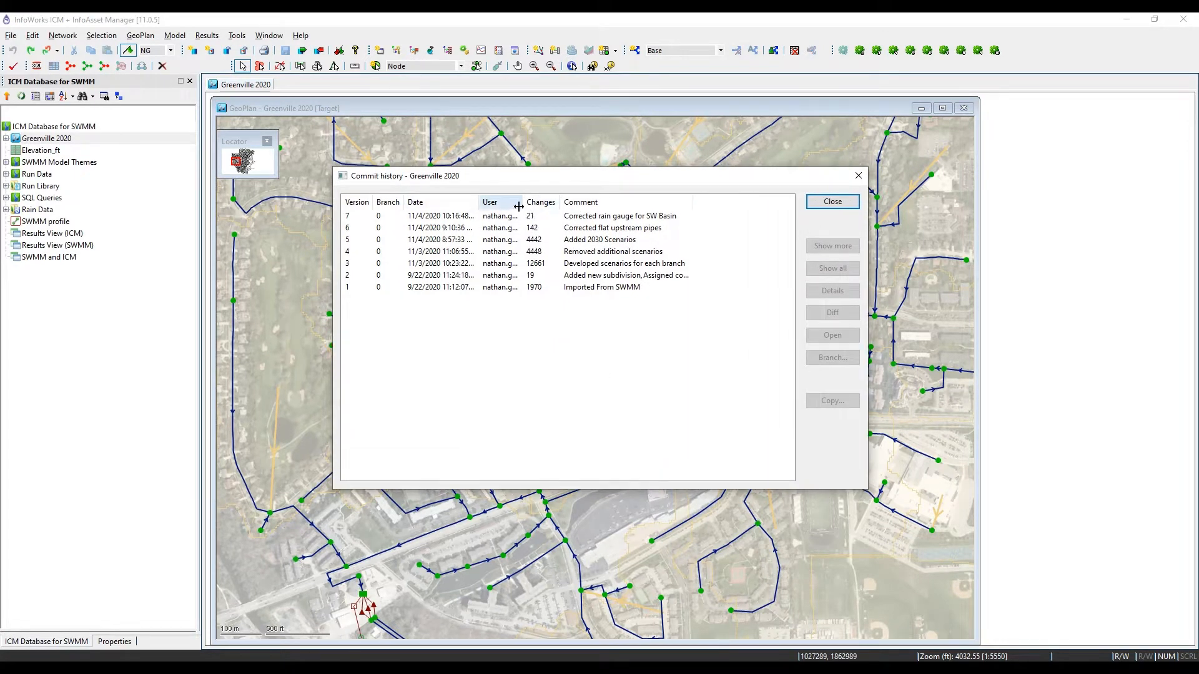
pyautogui.moveTo(518, 206); pyautogui.dragTo(567, 207)
# - Review the network's committed versions with their users, change counts and comments
pyautogui.click(497, 230)
pyautogui.click(506, 276)
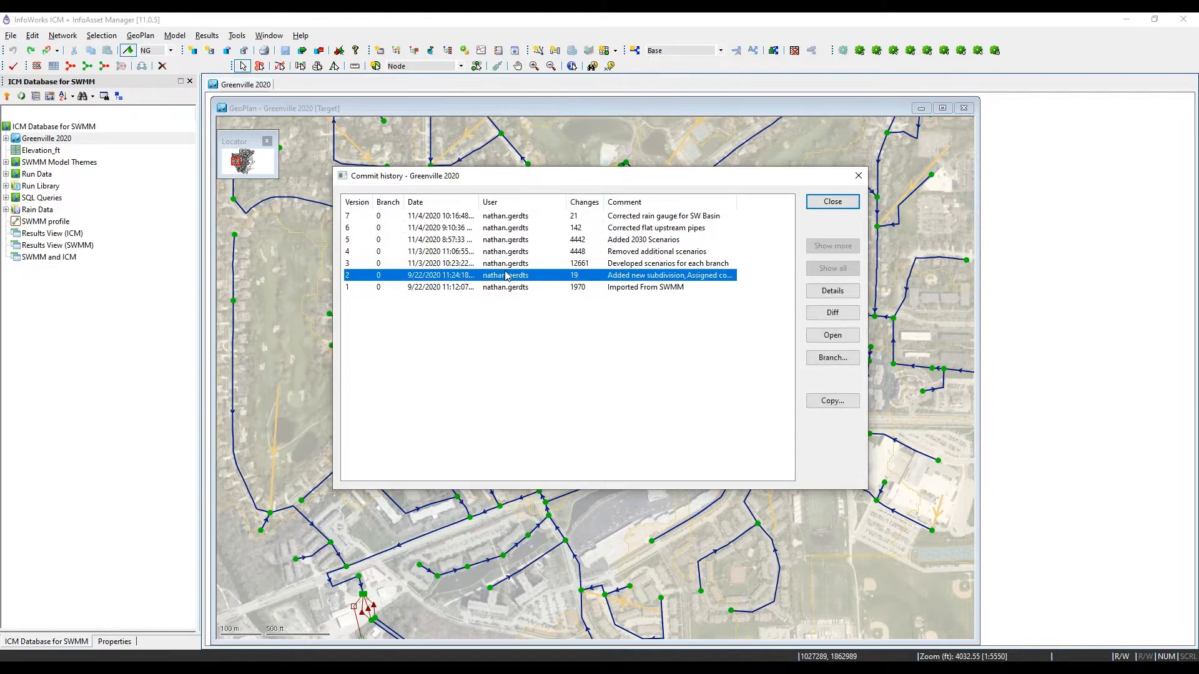
pyautogui.click(583, 220)
pyautogui.click(579, 242)
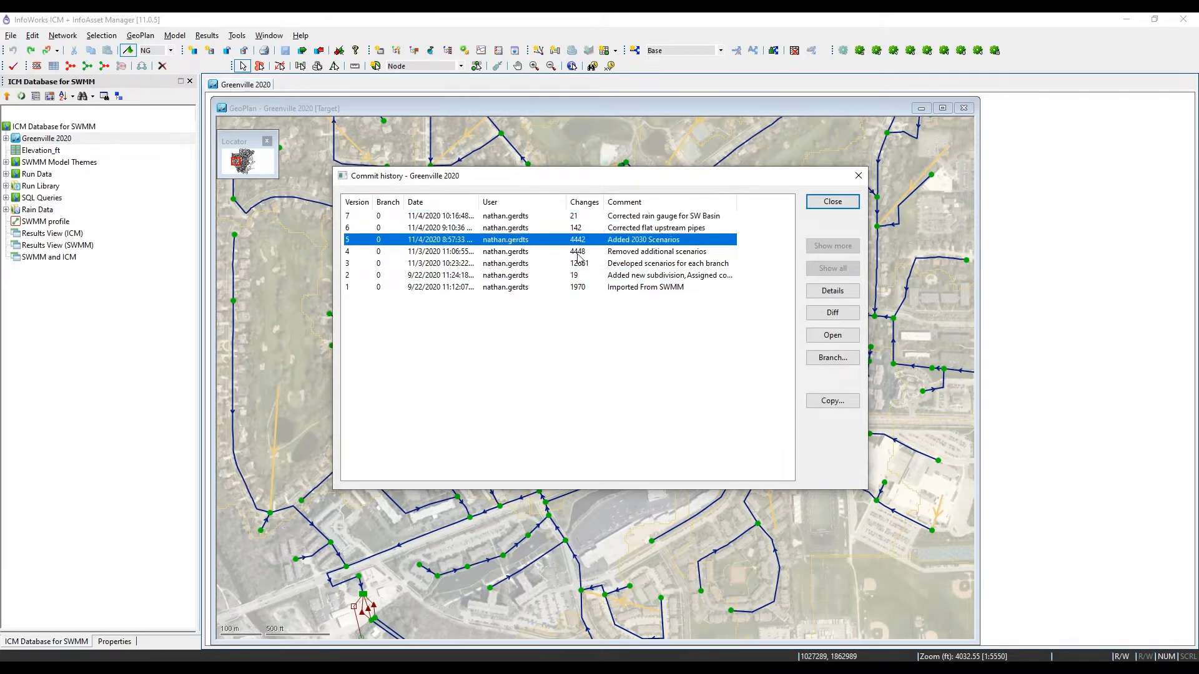
pyautogui.click(579, 255)
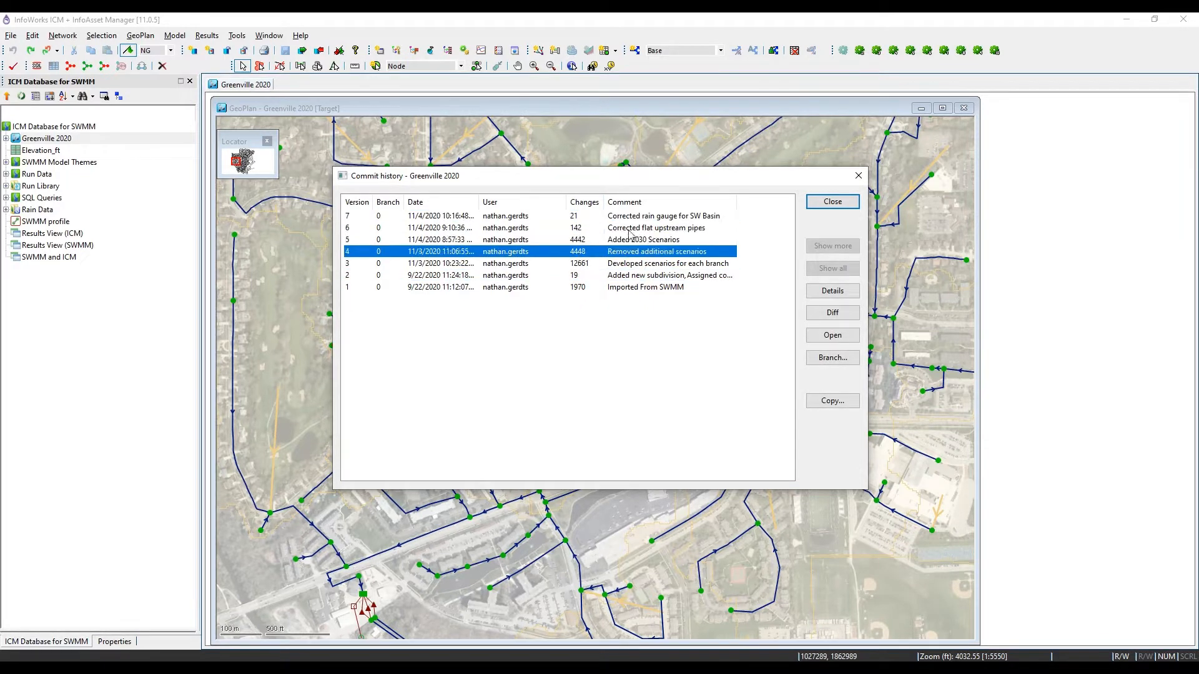
# - Set up a comparison of network versions 7 and 5, selecting changed objects, ignoring flags and defaults, and using display precision
pyautogui.keyDown('ctrl'); pyautogui.click(531, 217); pyautogui.keyUp('ctrl')
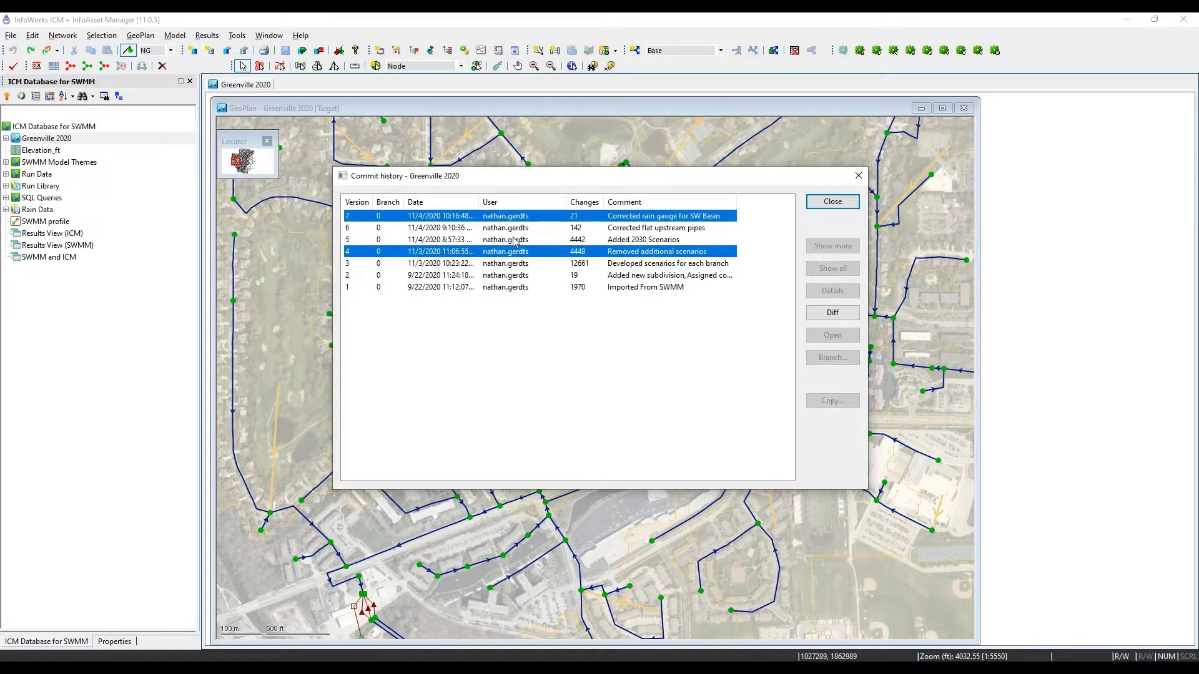
pyautogui.click(514, 242)
pyautogui.keyDown('ctrl'); pyautogui.click(498, 218); pyautogui.keyUp('ctrl')
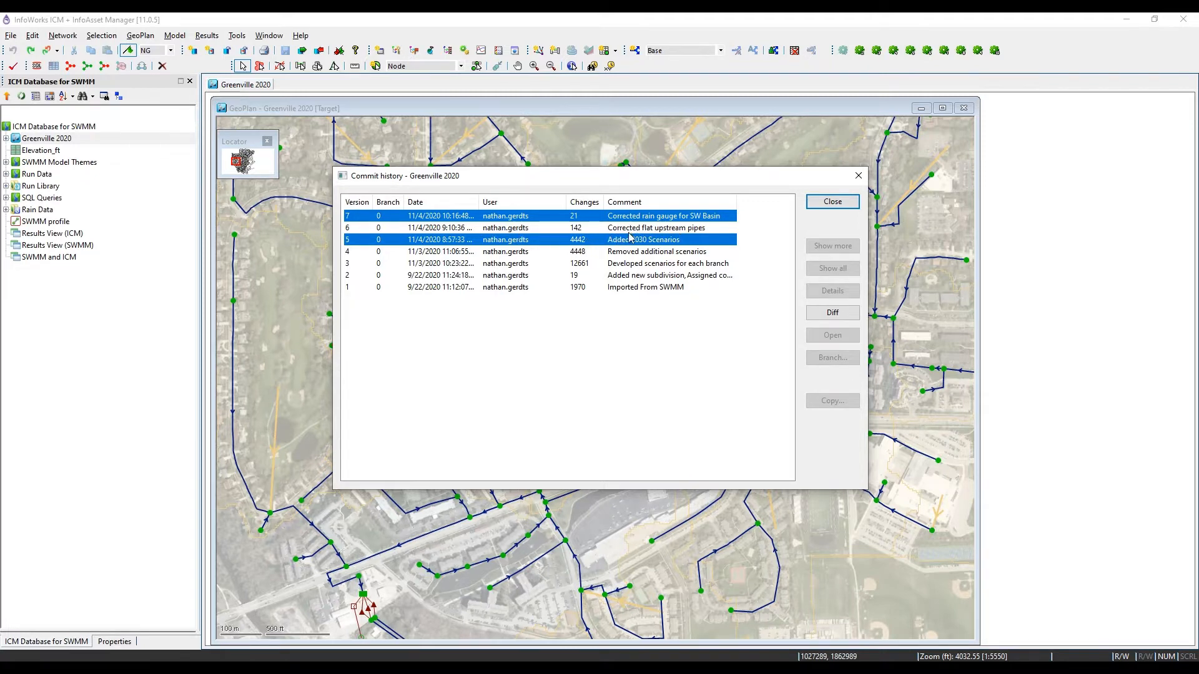
pyautogui.click(831, 312)
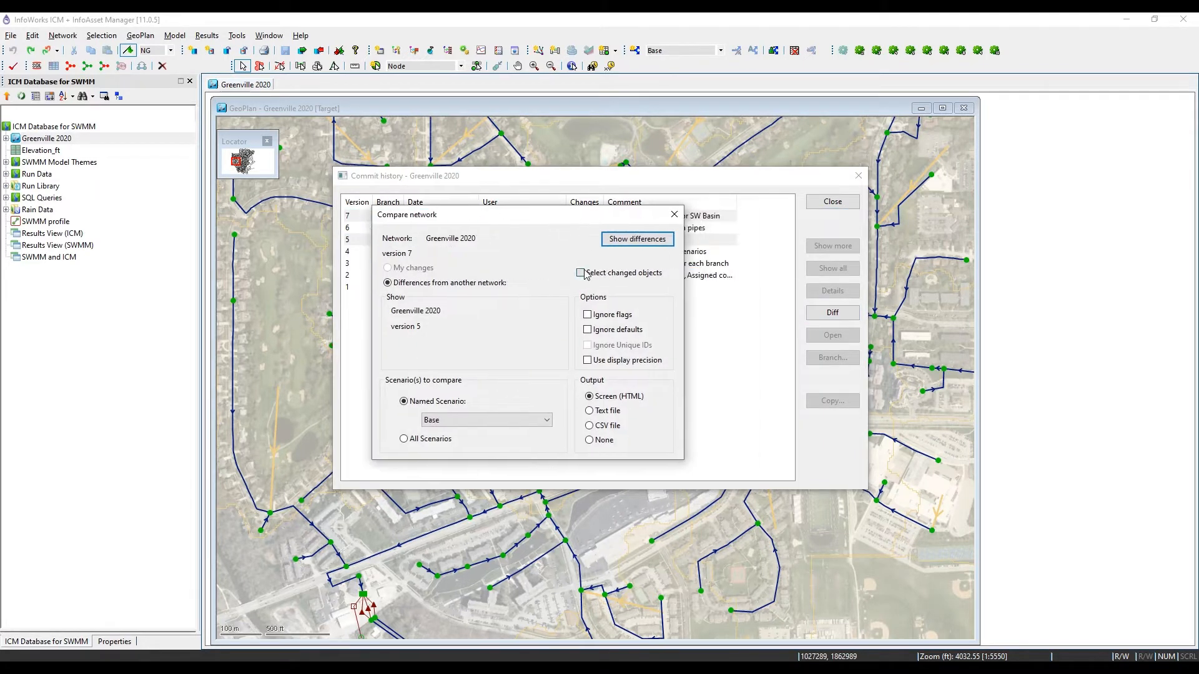
pyautogui.click(601, 315)
pyautogui.click(601, 330)
pyautogui.click(588, 360)
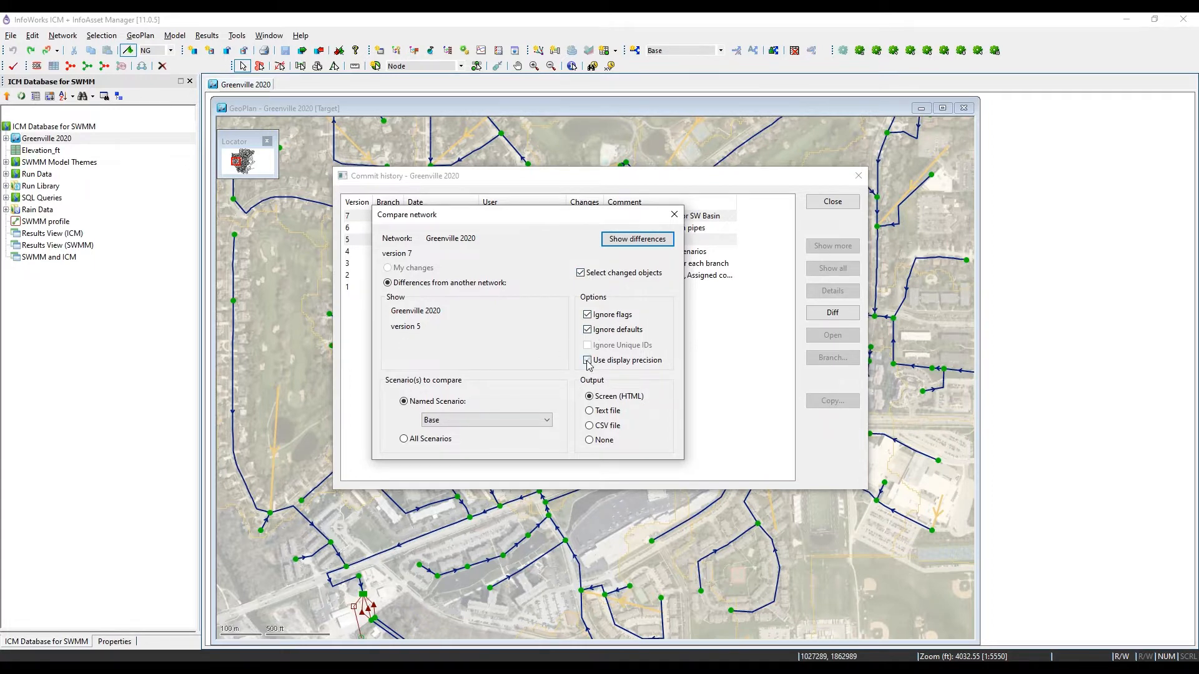
# - Generate the network differences report, close the commit history, and examine the listed differences through to the end
pyautogui.click(614, 240)
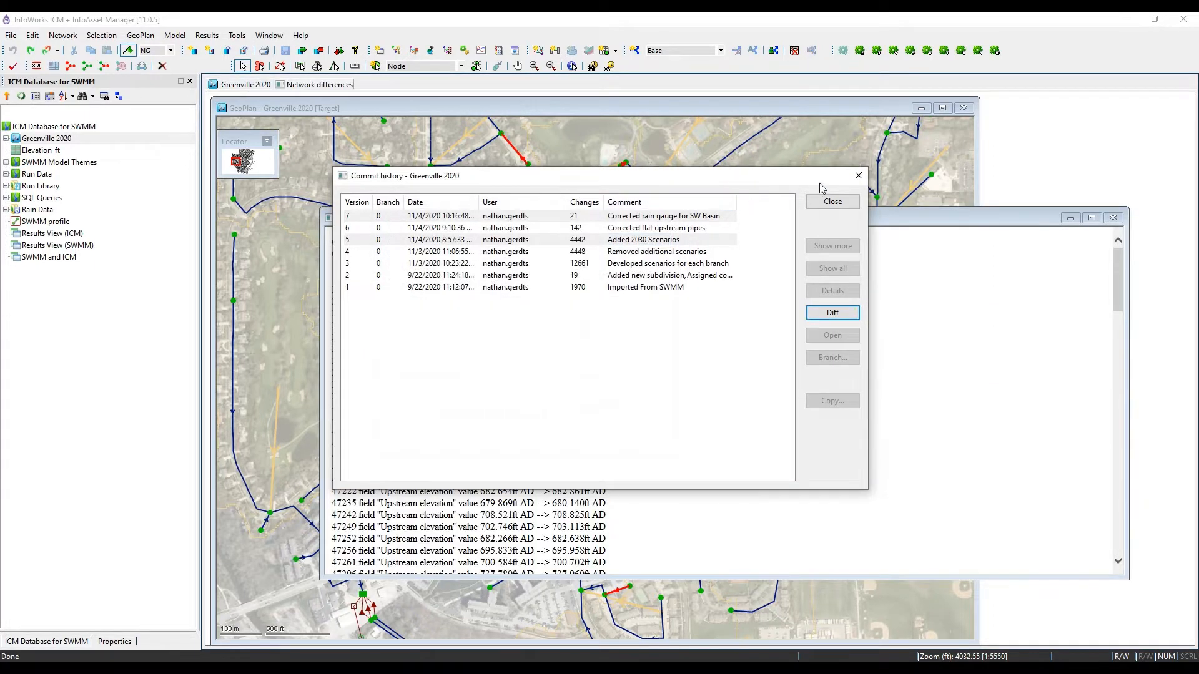
pyautogui.click(859, 177)
pyautogui.moveTo(1107, 266); pyautogui.dragTo(1106, 524)
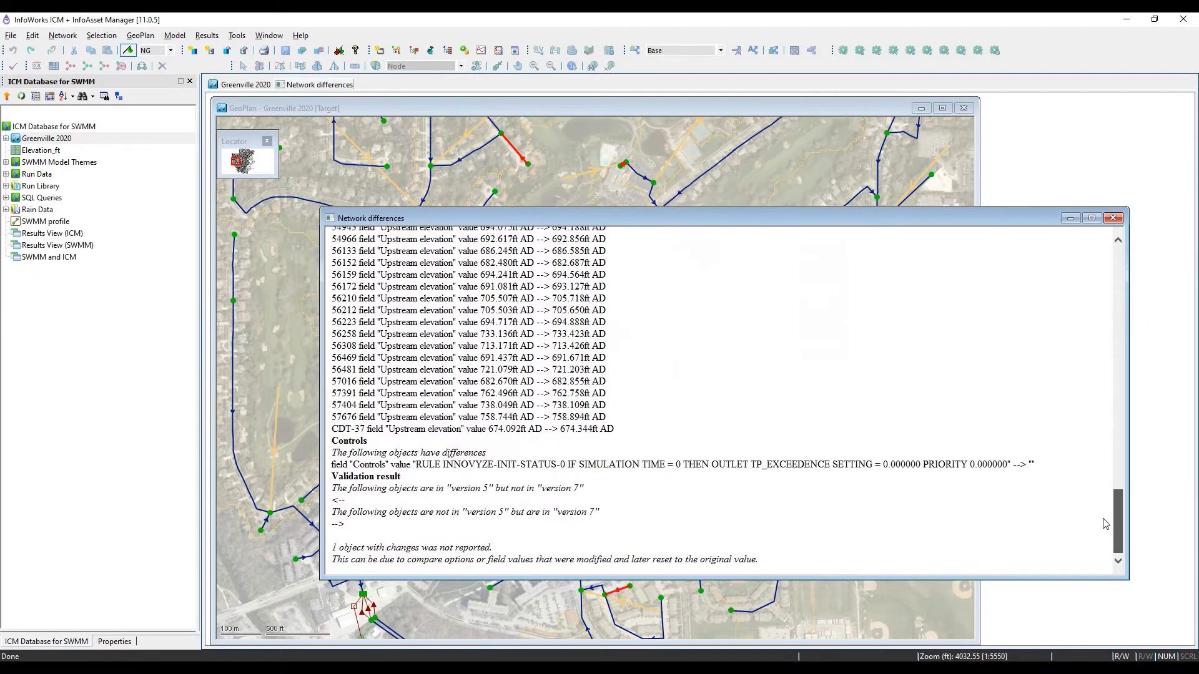
# - Close the network differences report and clear the selected objects across the whole network
pyautogui.click(1113, 218)
pyautogui.scroll(-3, 676, 294)
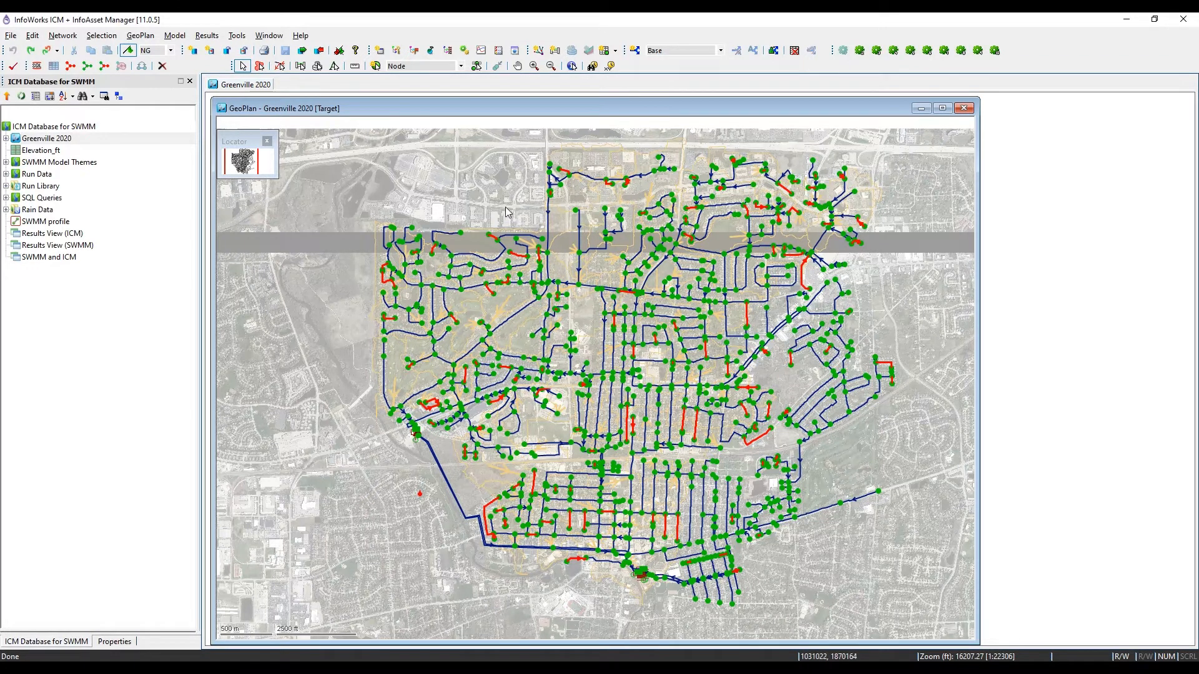
pyautogui.click(162, 66)
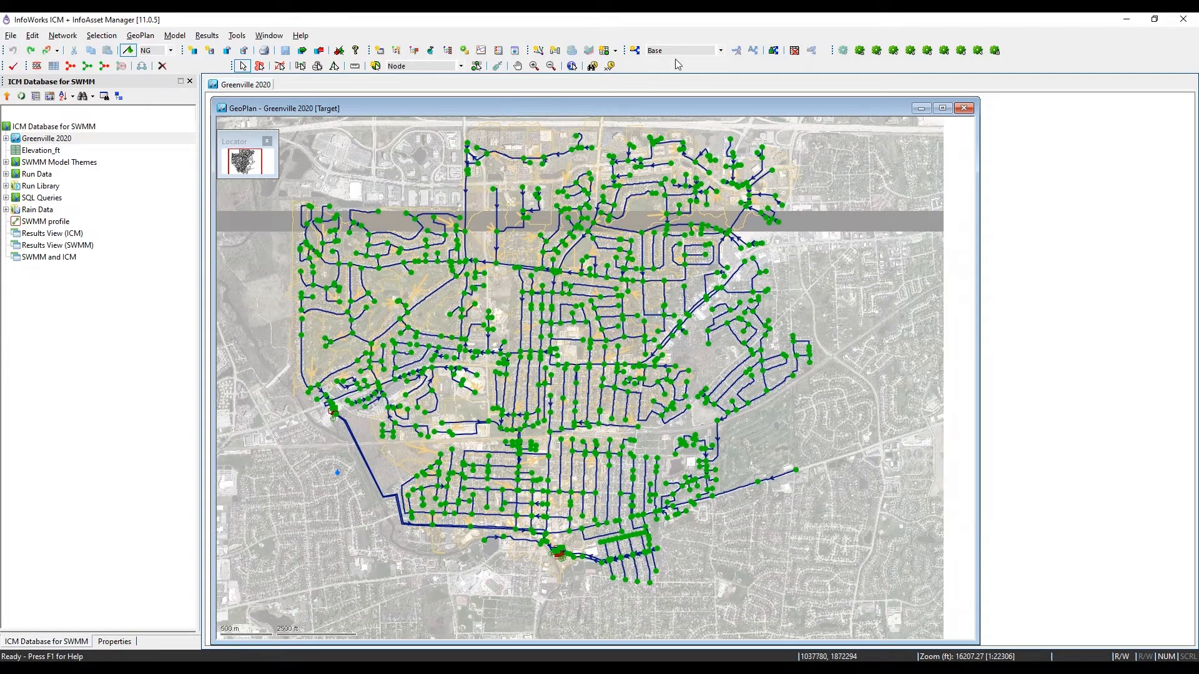
# - Switch the network to the New subdivision scenario and view the added subdivision area on the plan
pyautogui.click(681, 50)
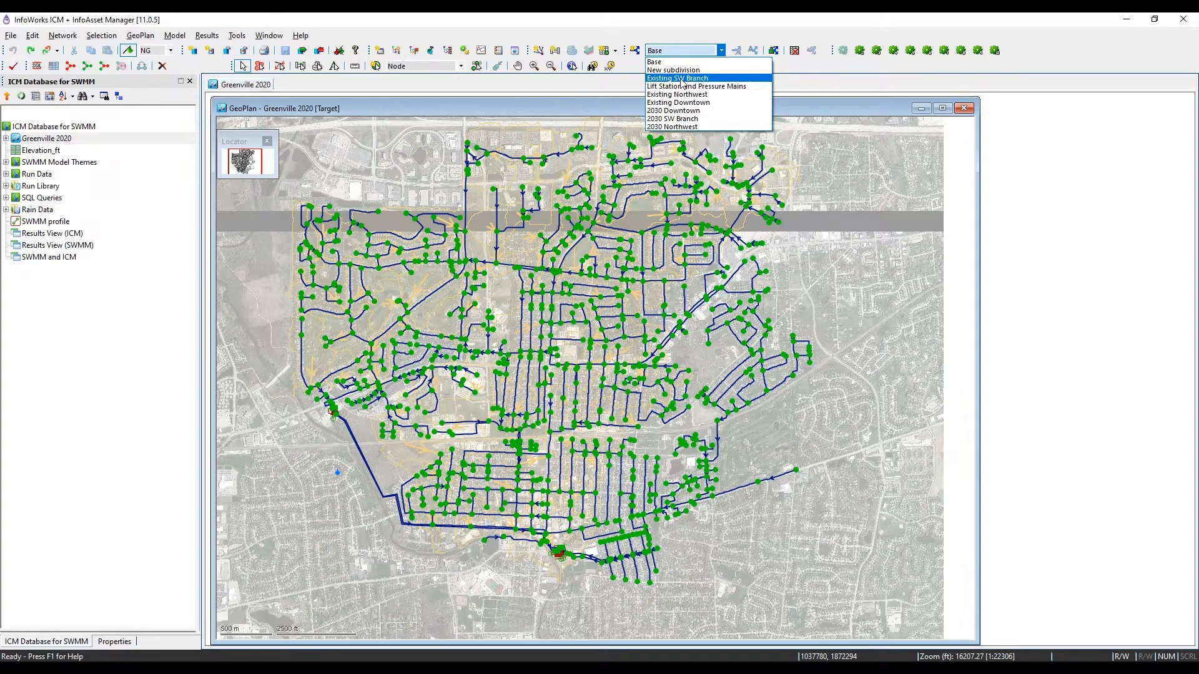
pyautogui.click(674, 70)
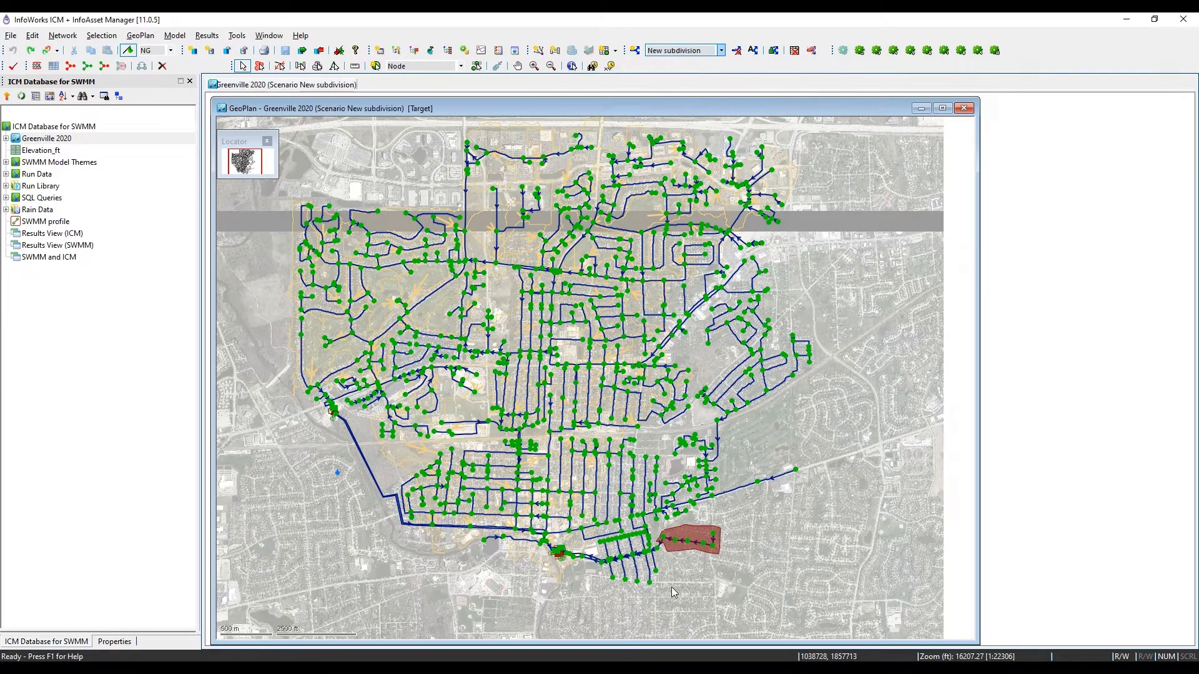
pyautogui.scroll(2, 672, 587)
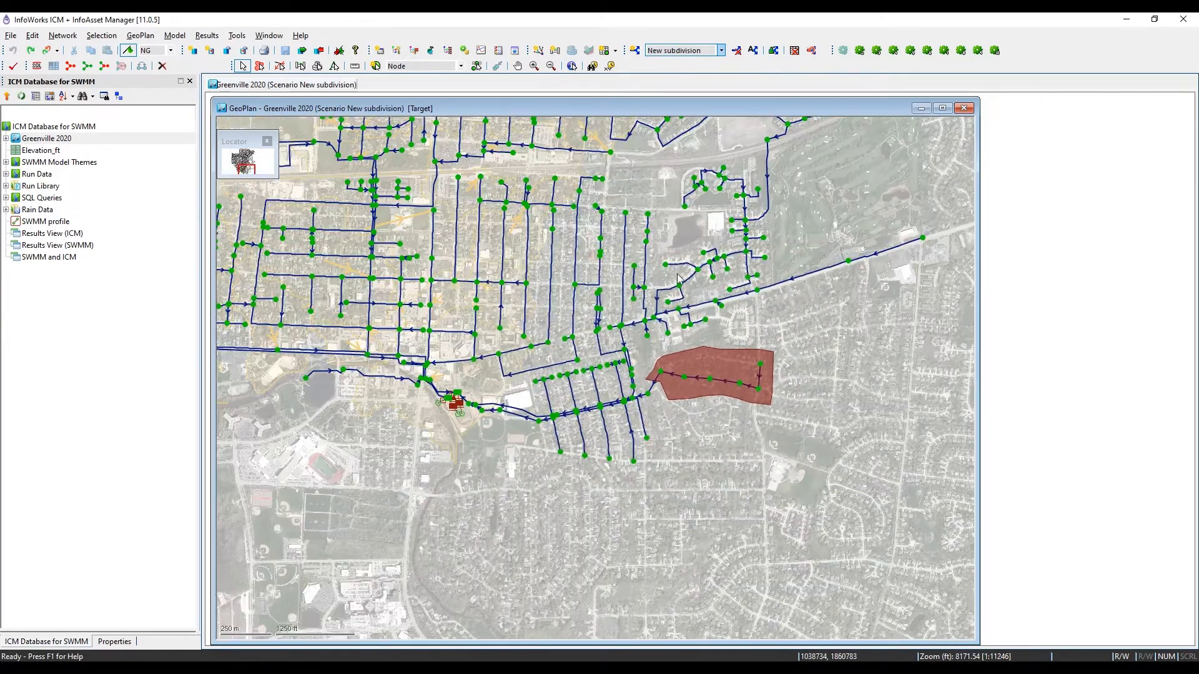
pyautogui.moveTo(679, 279); pyautogui.dragTo(642, 402)
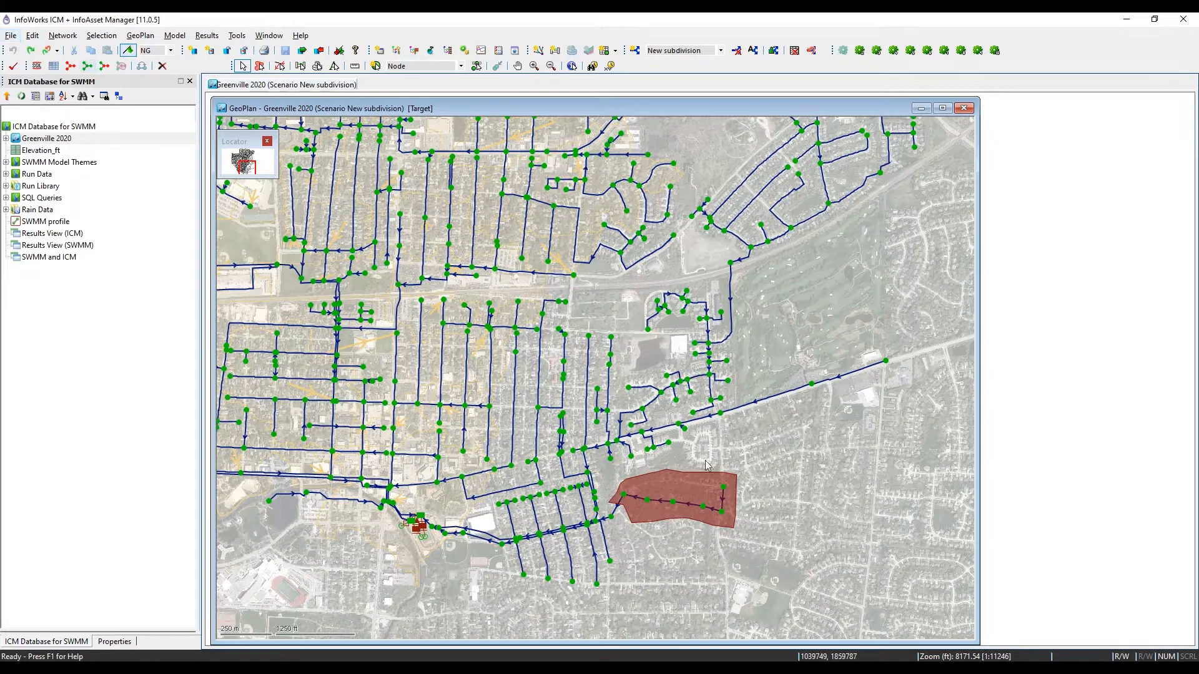
# - Generate a long section downstream through the new subdivision's conduits and view the properties of its second conduit
pyautogui.click(300, 65)
pyautogui.click(691, 507)
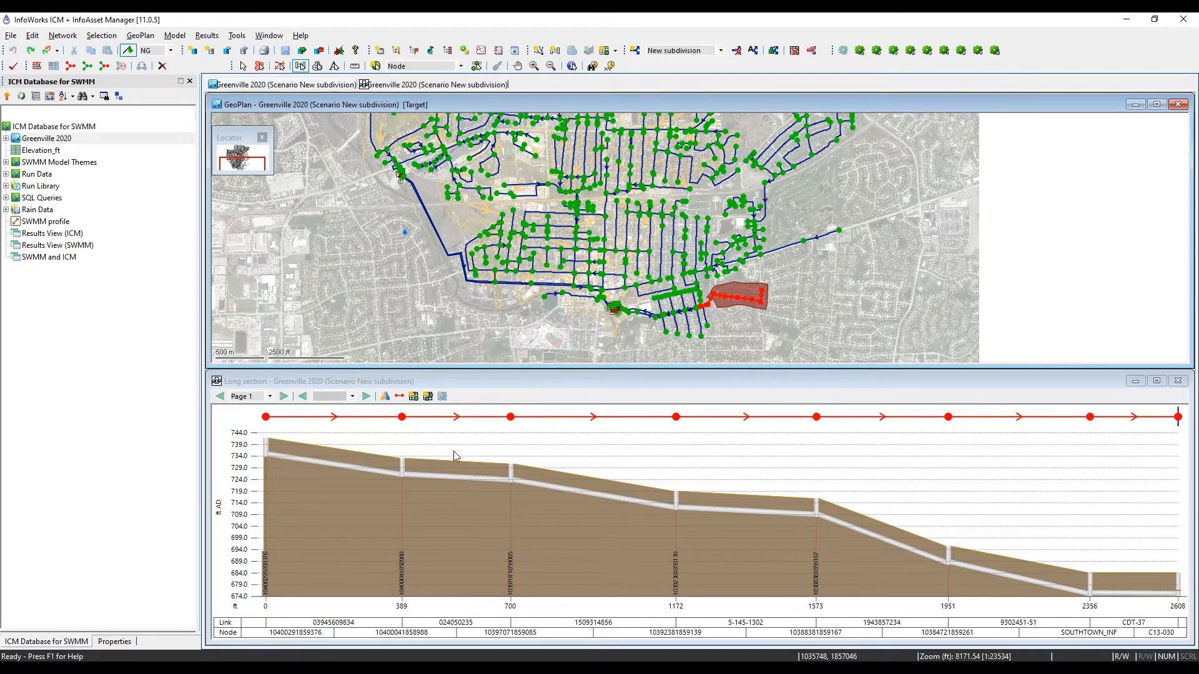
pyautogui.doubleClick(455, 420)
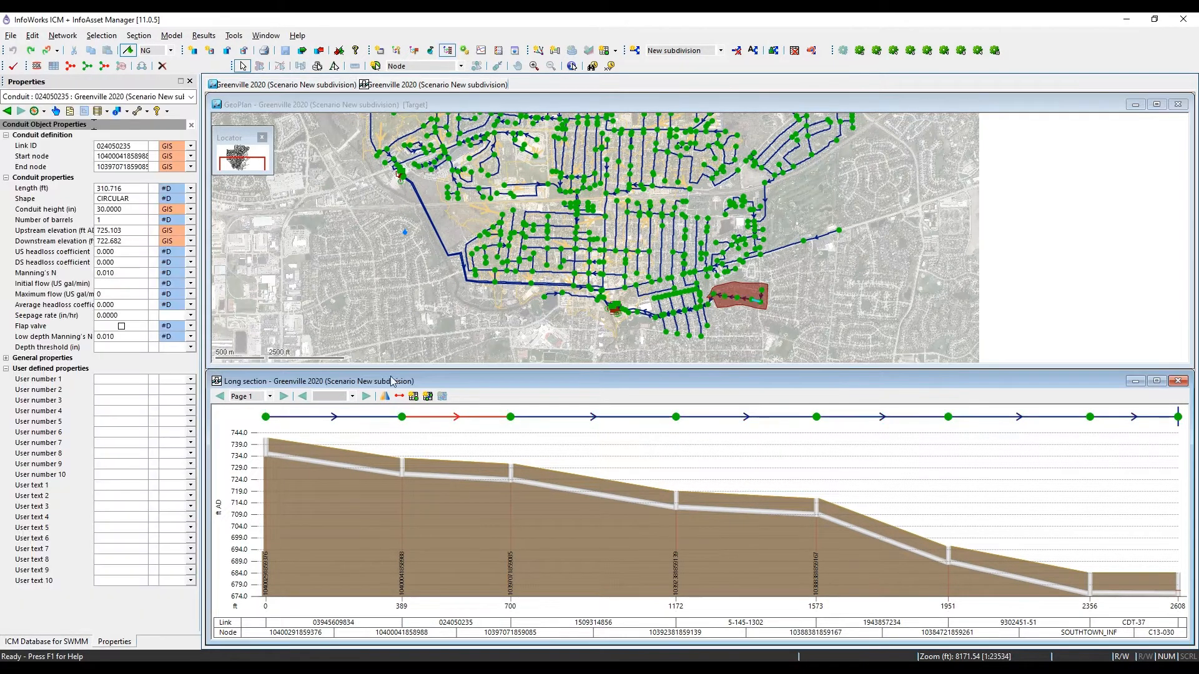
pyautogui.click(89, 66)
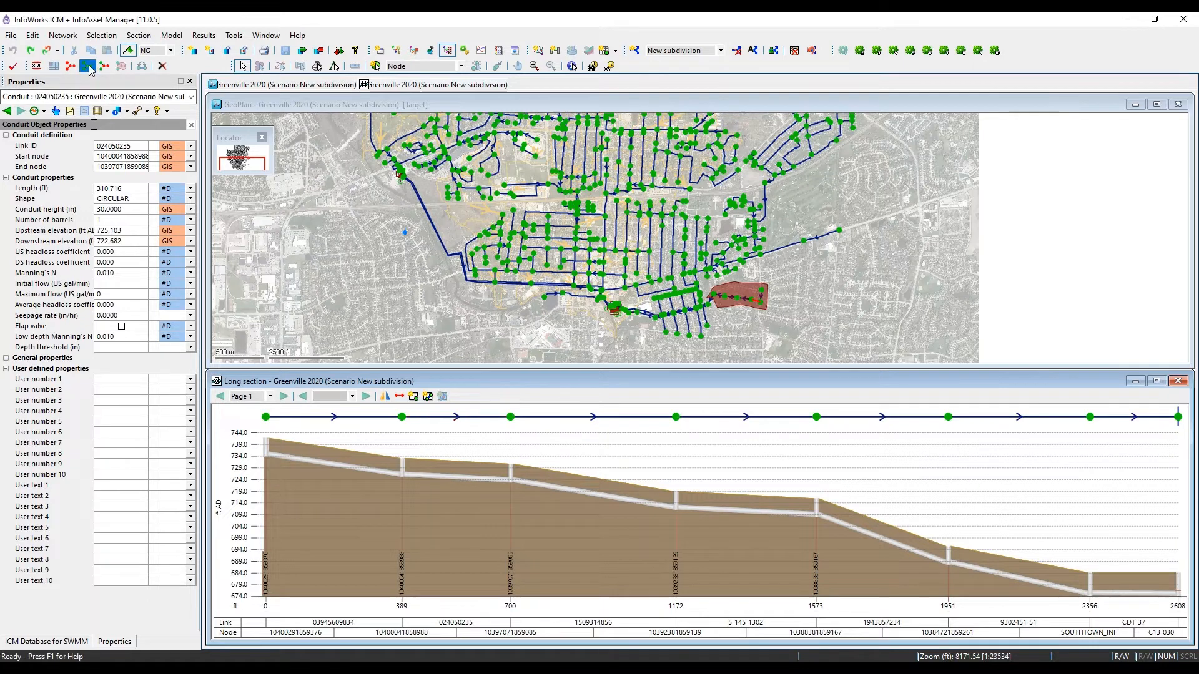
pyautogui.click(55, 641)
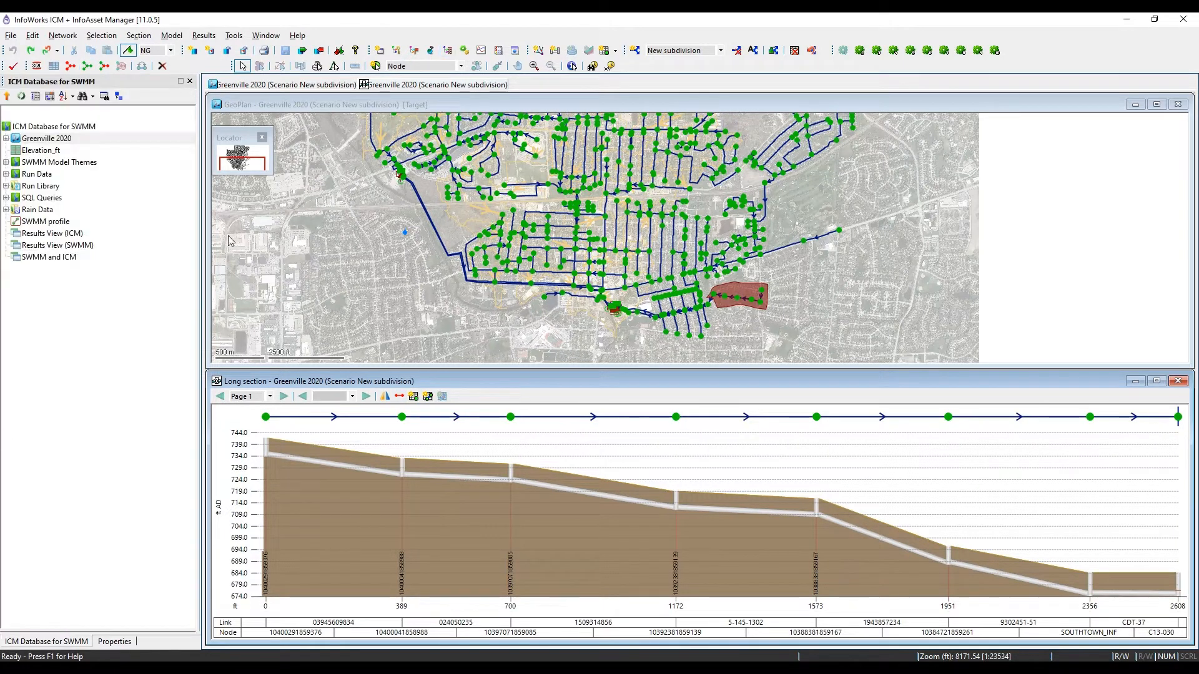
# - Open the Open Data Import Centre for the network and choose Conduit as the table to import into
pyautogui.click(52, 38)
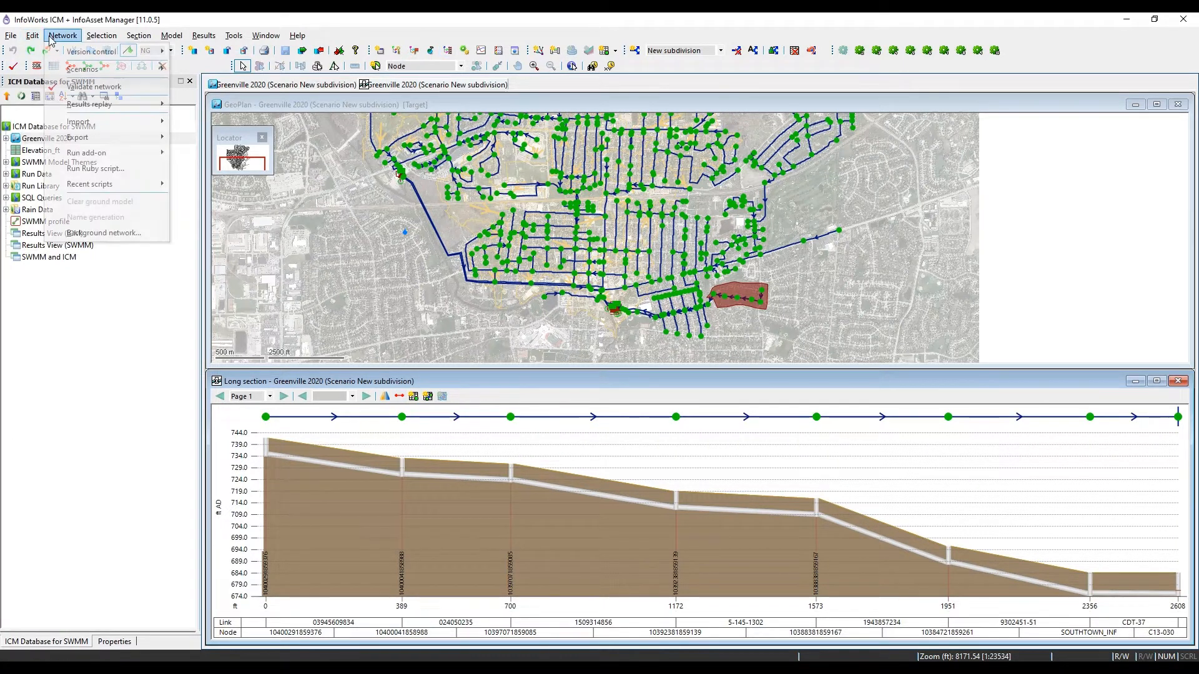
pyautogui.moveTo(91, 123)
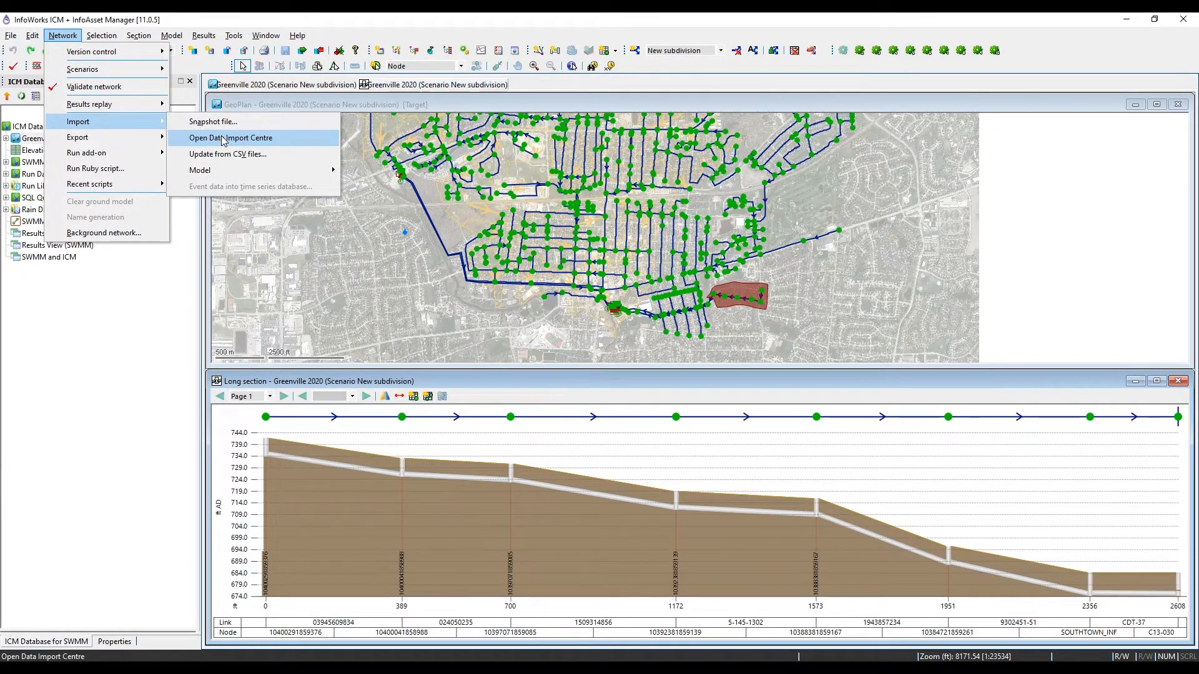
pyautogui.click(223, 138)
pyautogui.moveTo(570, 107); pyautogui.dragTo(514, 101)
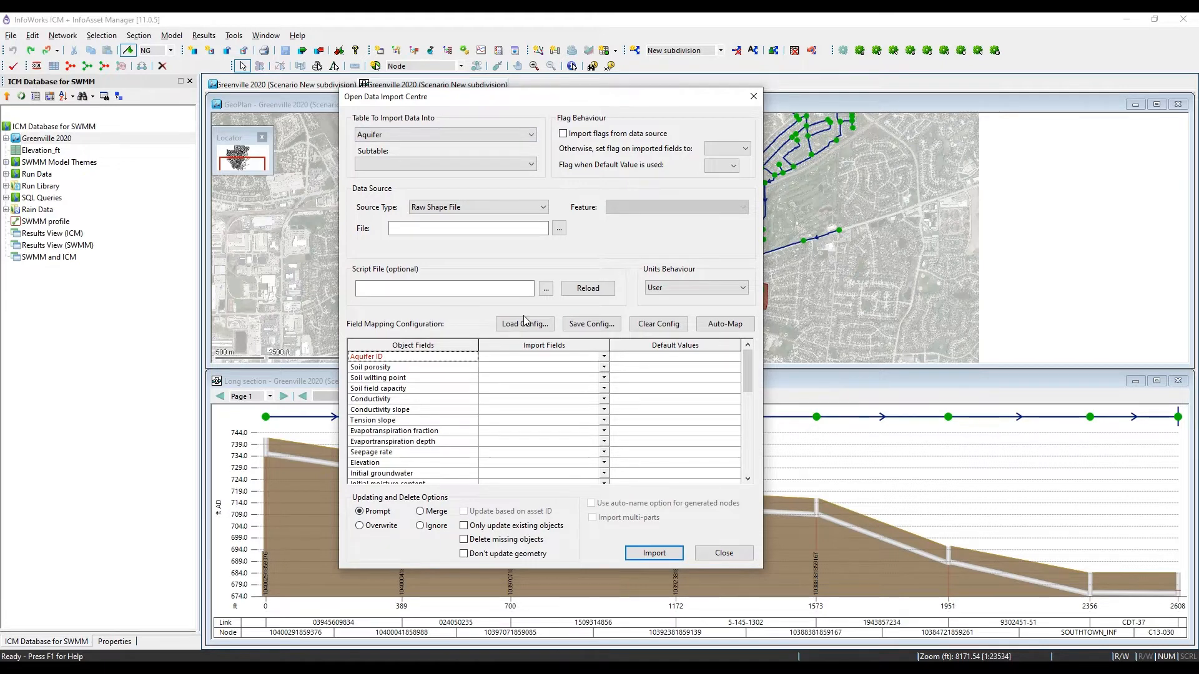
pyautogui.click(437, 135)
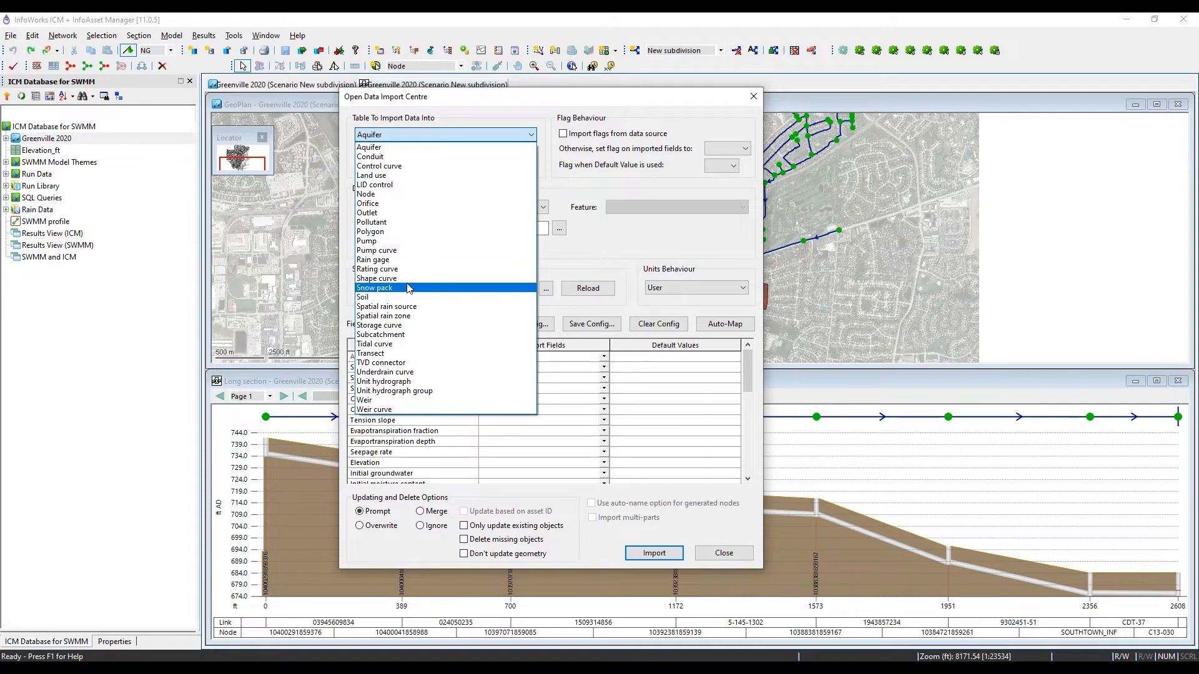
pyautogui.click(424, 157)
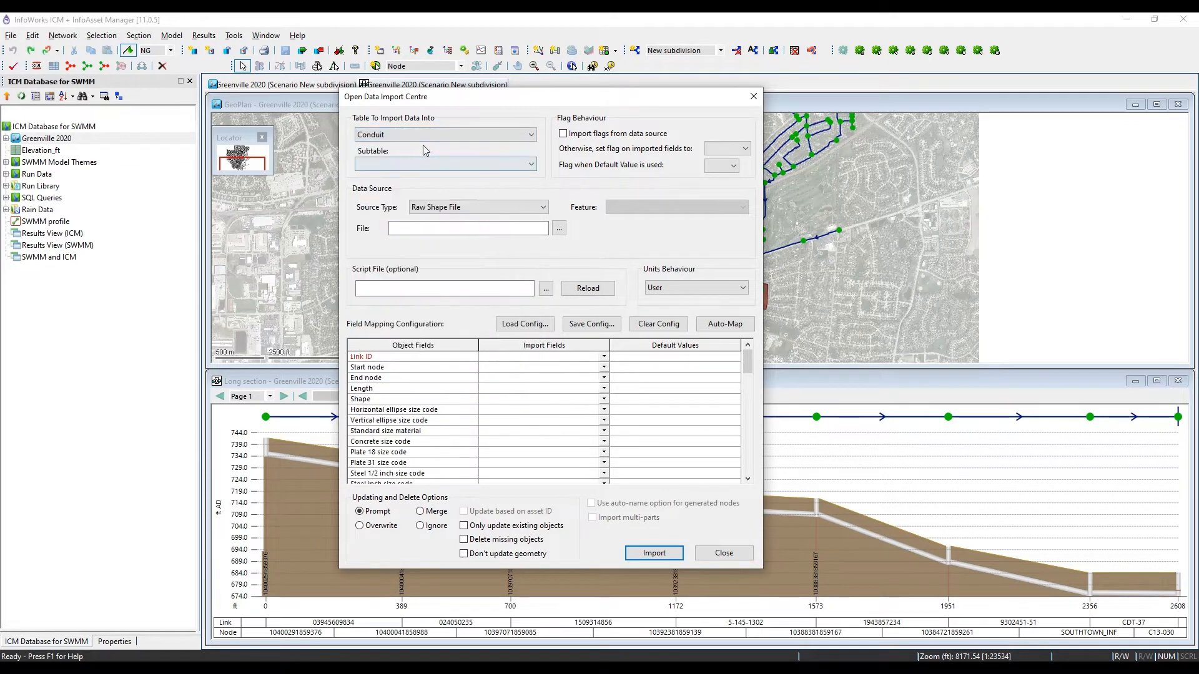
# - Choose Greenville_Pipes.shp from the GIS_Background data folder as the raw shape file to import
pyautogui.click(559, 229)
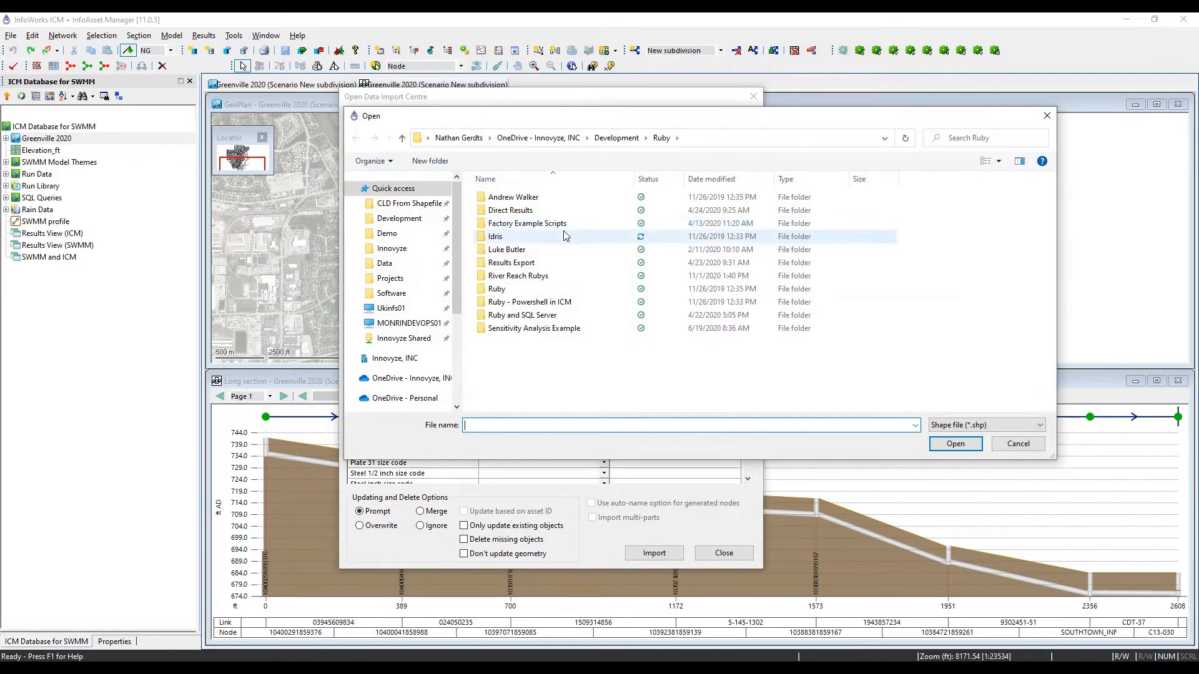
pyautogui.click(384, 263)
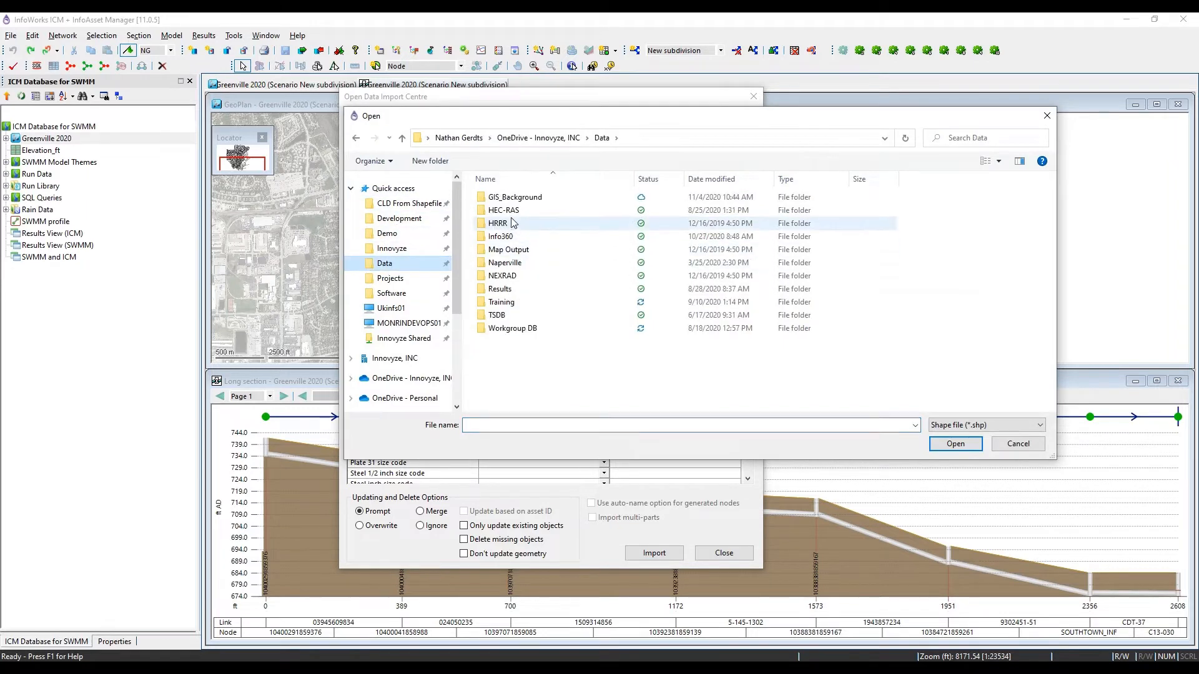
pyautogui.doubleClick(507, 197)
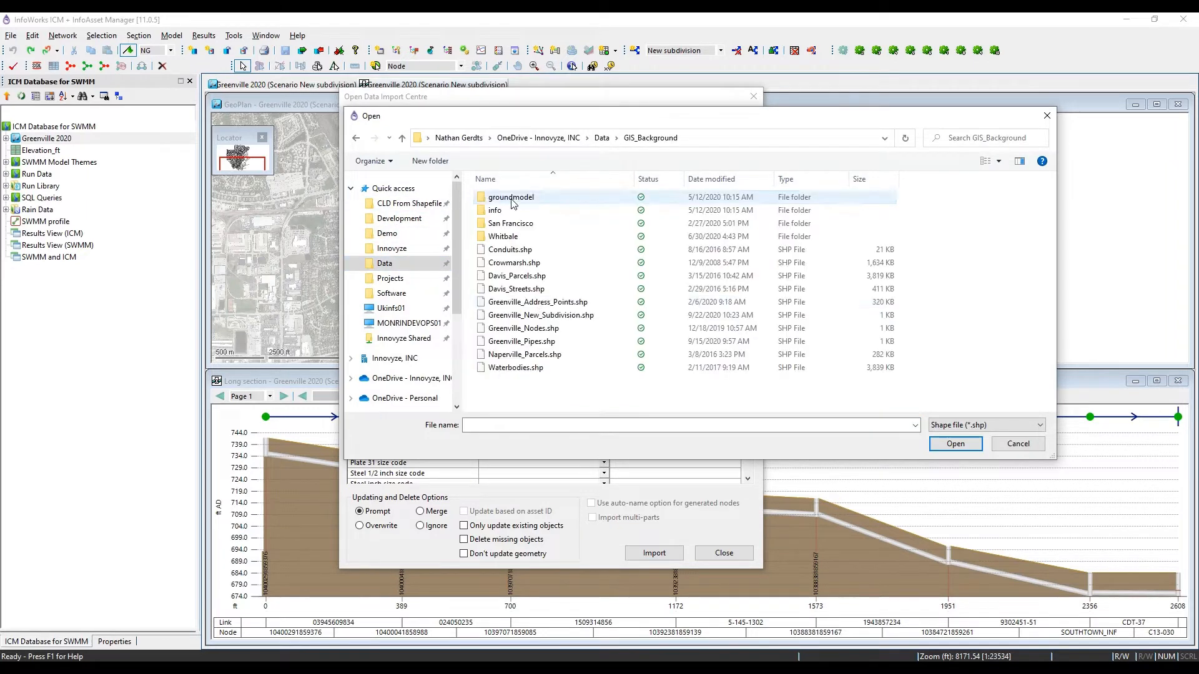
pyautogui.click(535, 343)
pyautogui.click(940, 442)
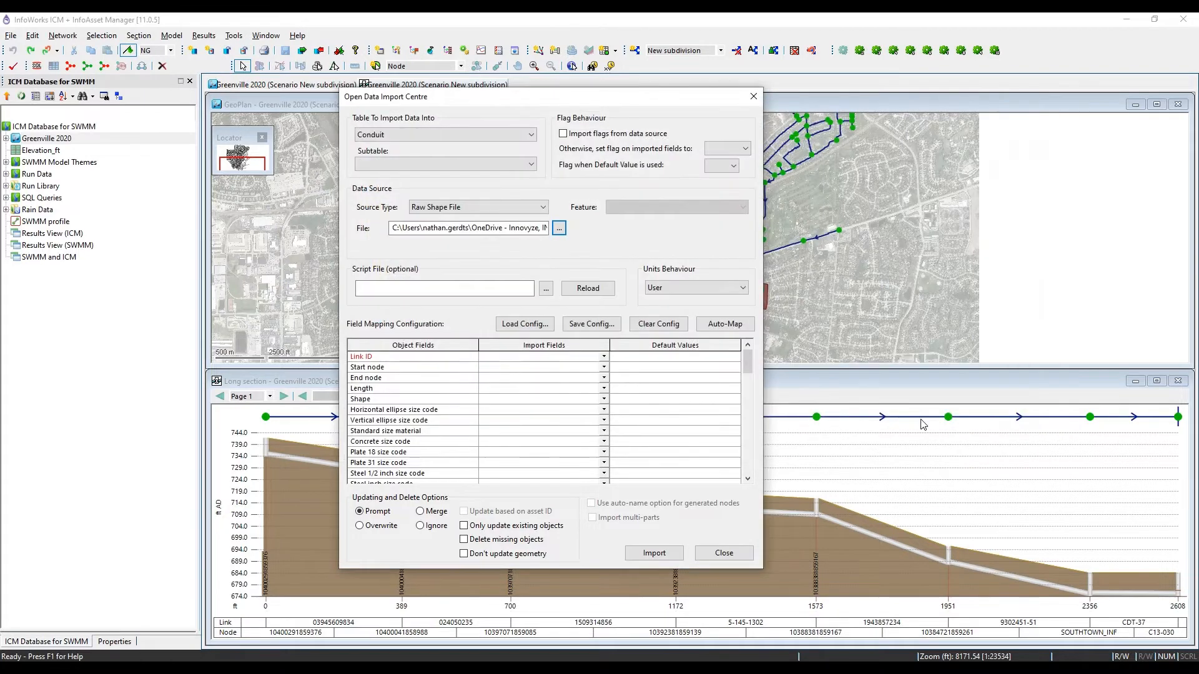
# - Load the Pipes_SWMM.cfg field mapping configuration and review the import fields mapped to the conduit fields
pyautogui.click(532, 328)
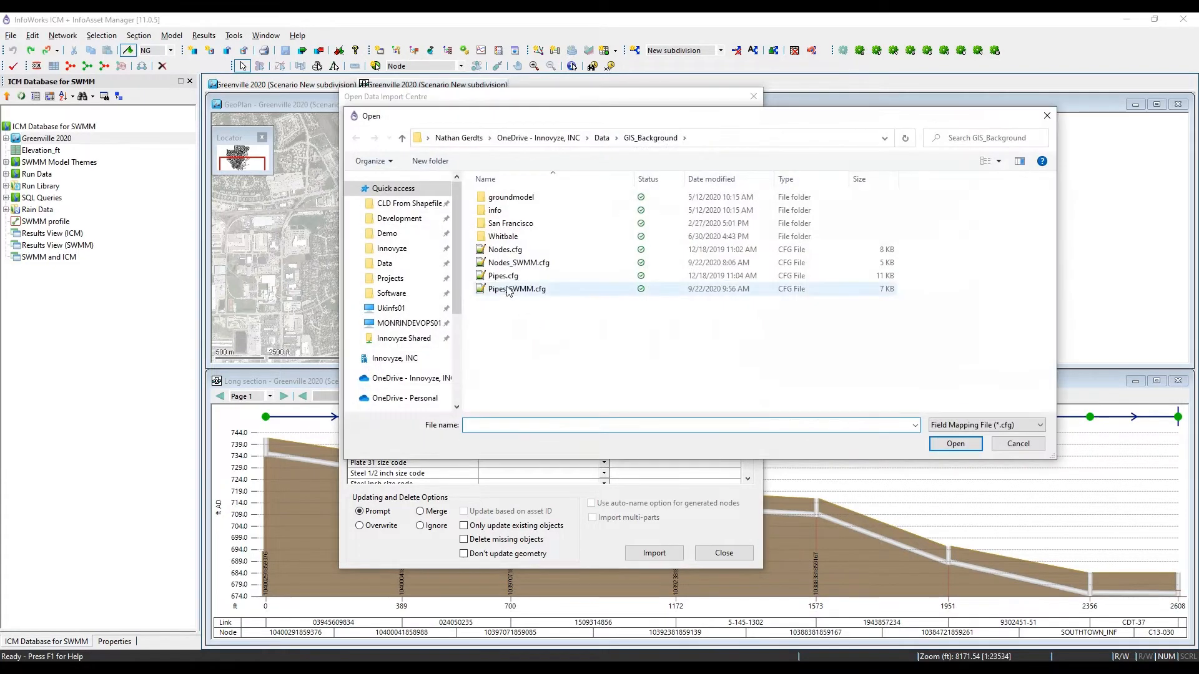
pyautogui.click(525, 288)
pyautogui.click(955, 443)
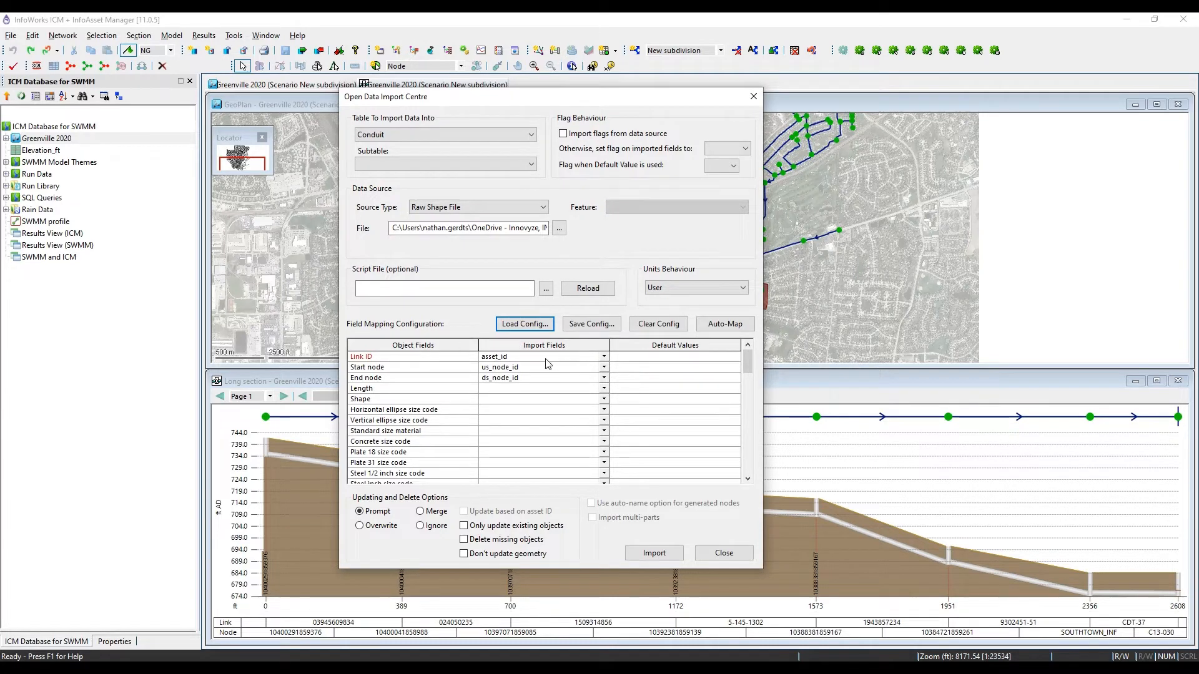
pyautogui.click(367, 361)
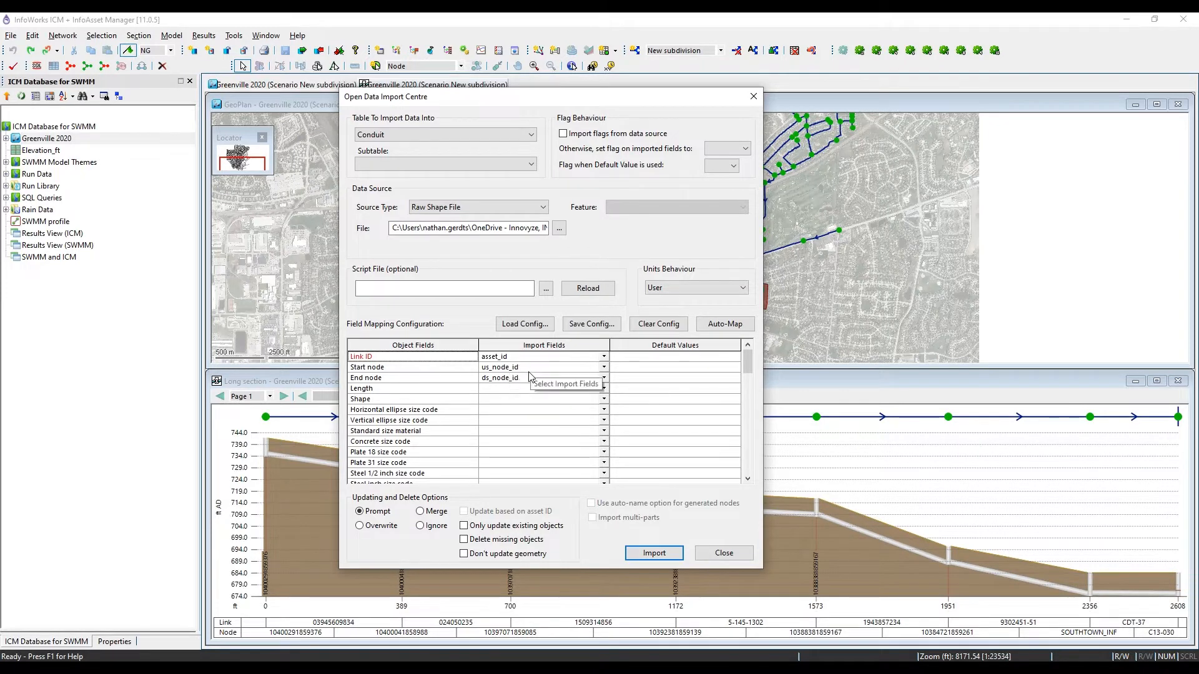
pyautogui.scroll(-2, 524, 375)
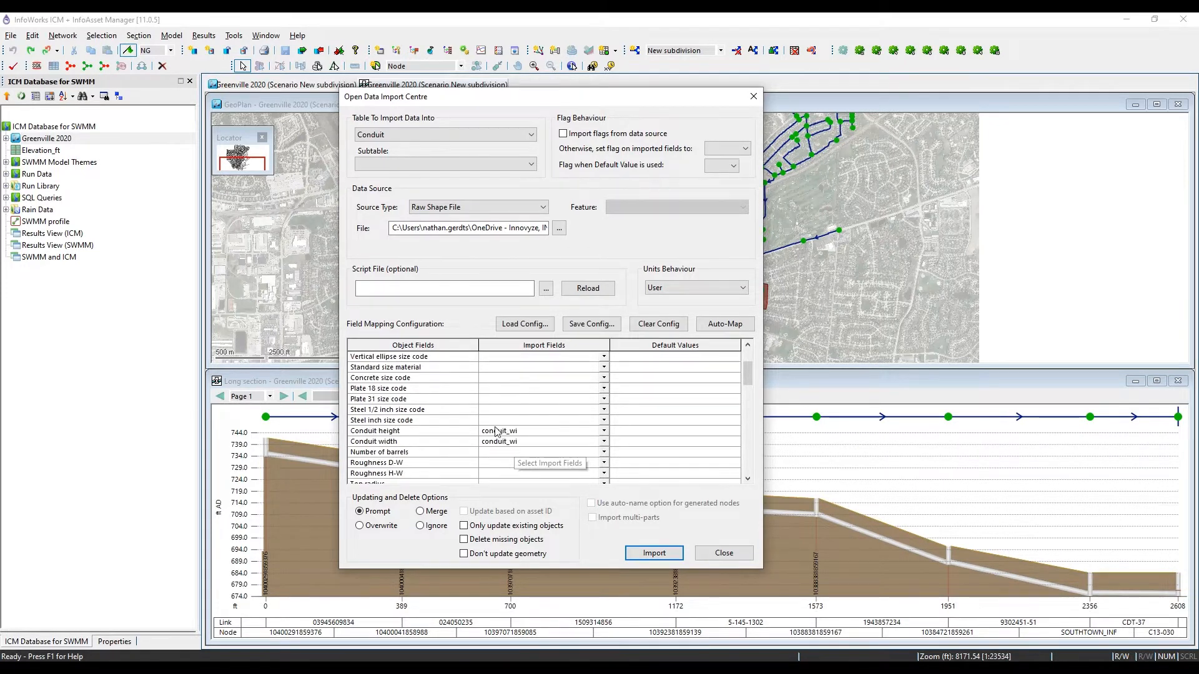
pyautogui.scroll(-4, 479, 430)
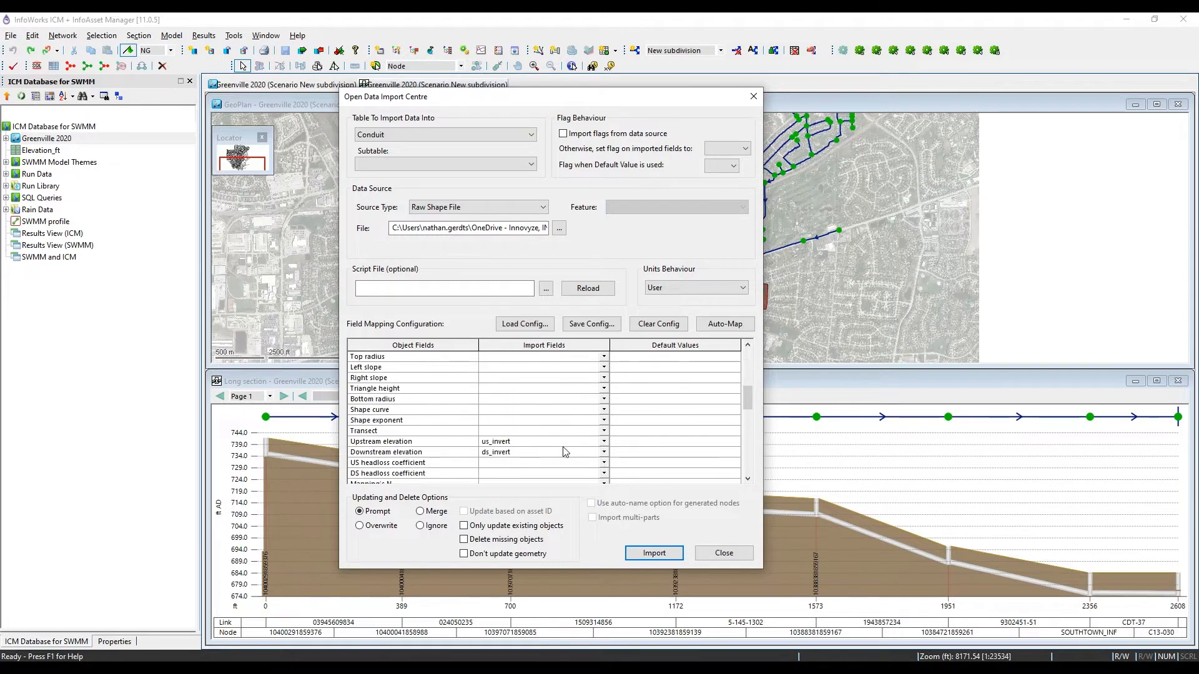
# - Set the default values of the upstream and downstream elevation fields to 0
pyautogui.click(665, 443)
pyautogui.write('0')
pyautogui.click(643, 452)
pyautogui.write('0')
pyautogui.click(643, 432)
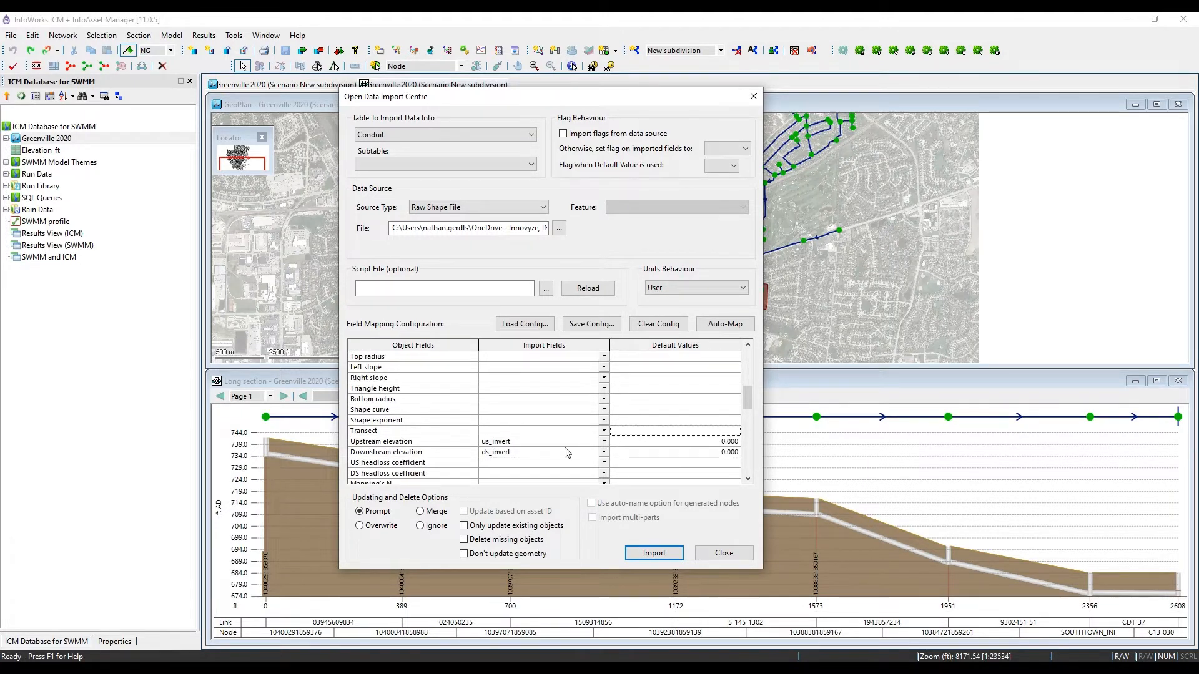
pyautogui.click(498, 444)
pyautogui.click(500, 455)
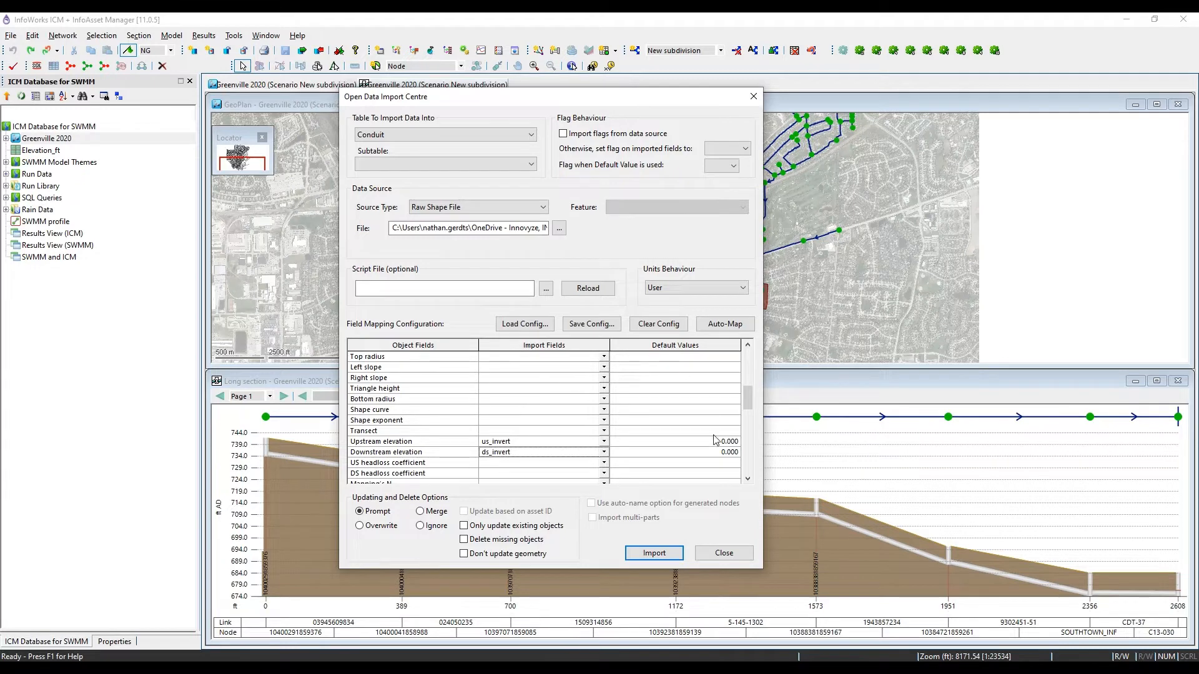
# - Set the default value of User text 1 to Updated and choose Overwrite as the updating option
pyautogui.scroll(-2, 643, 454)
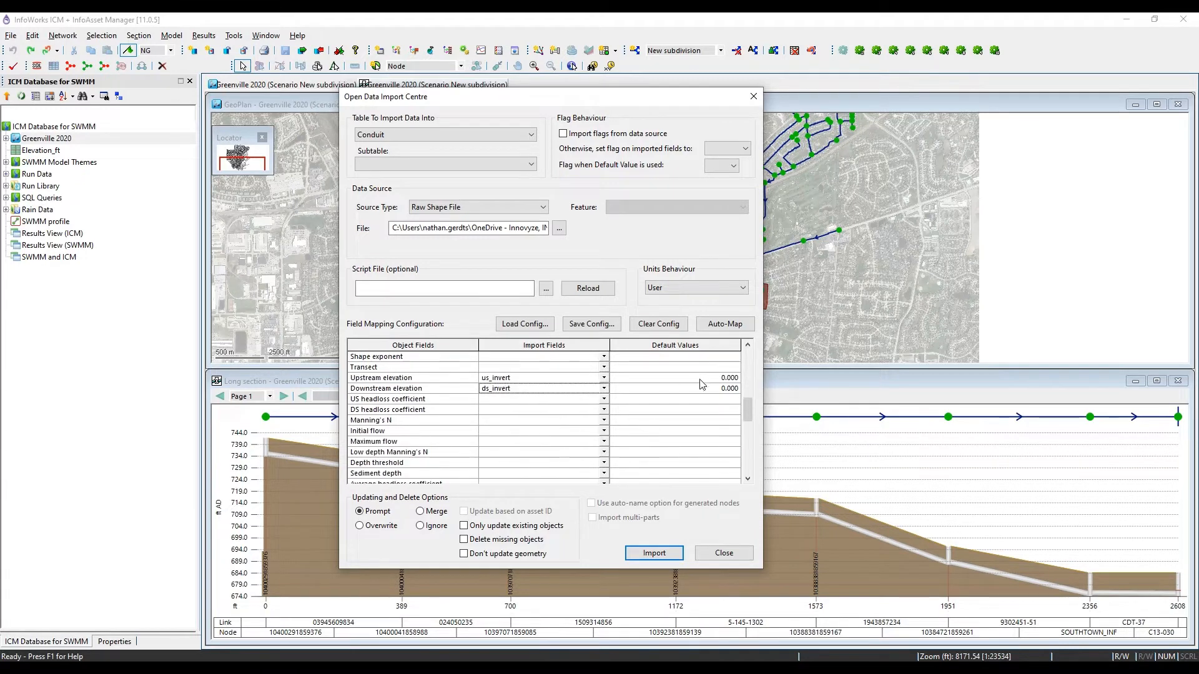
pyautogui.scroll(-2, 694, 386)
pyautogui.scroll(-2, 663, 393)
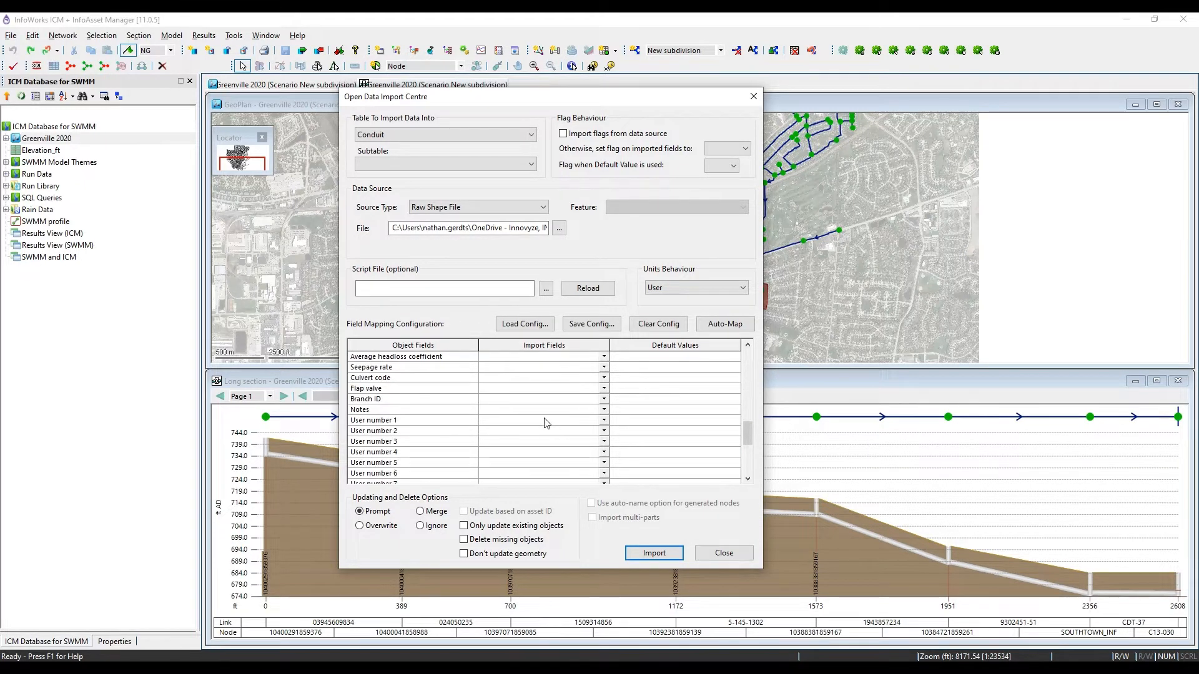
pyautogui.scroll(-1, 561, 444)
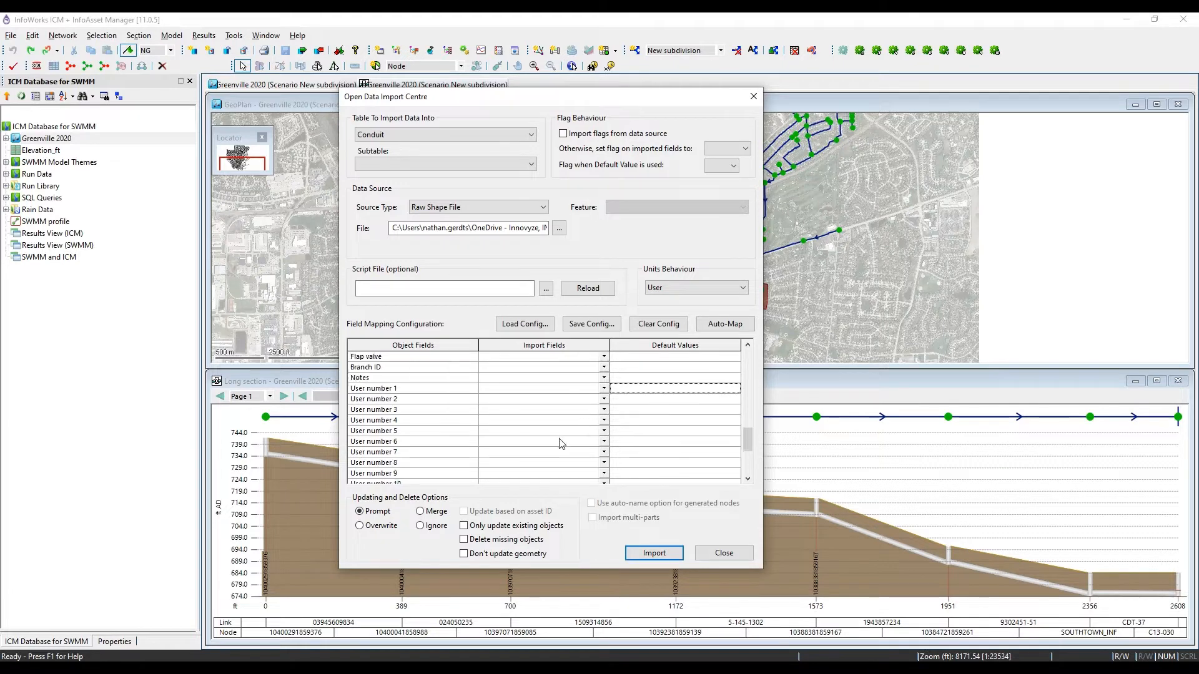
pyautogui.scroll(-1, 561, 444)
pyautogui.click(635, 463)
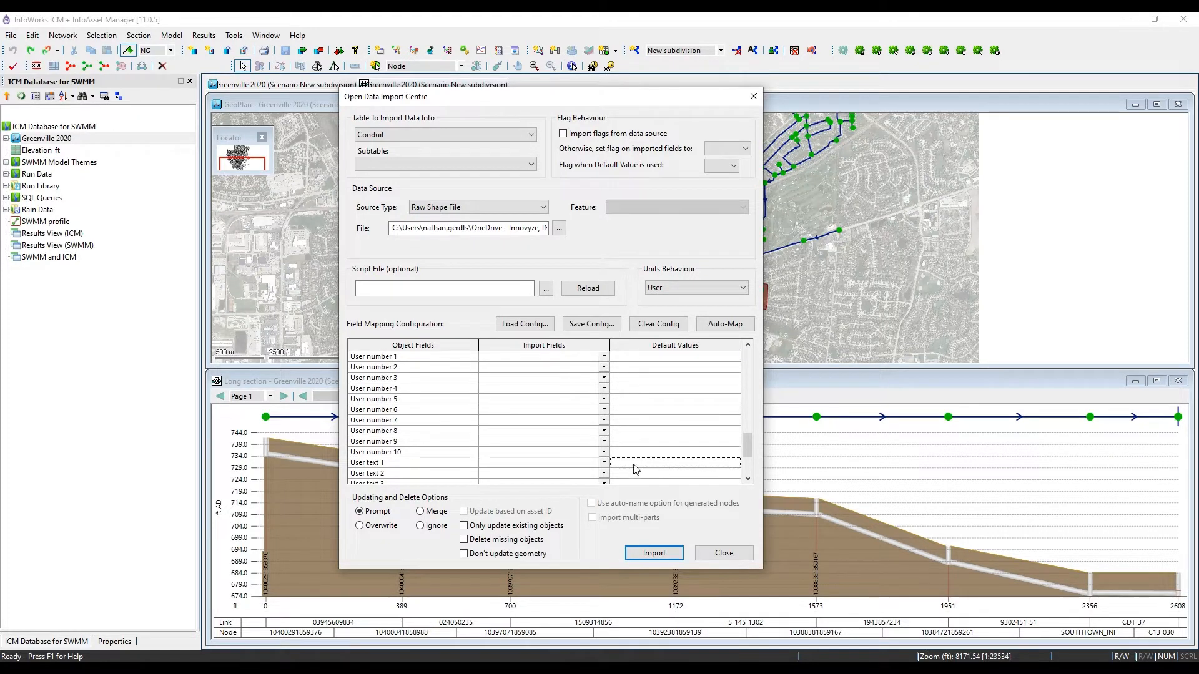
pyautogui.write('Updated')
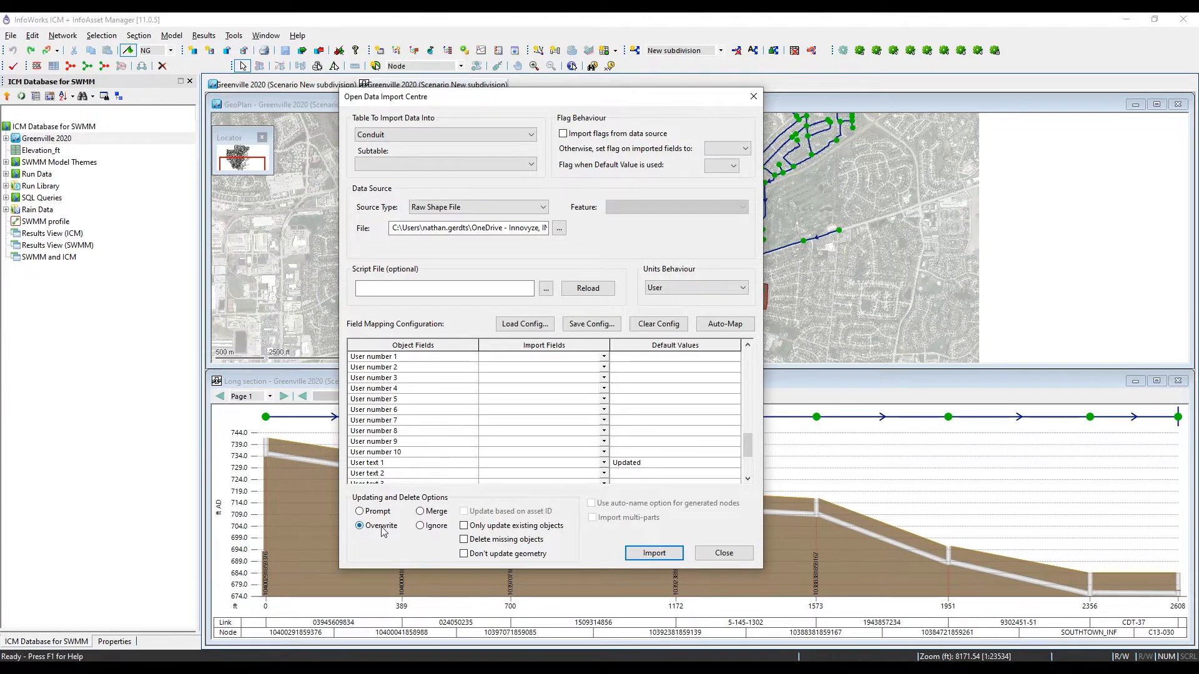
# - Set the flag on imported fields to GIS and the flag for default values to NG
pyautogui.click(747, 148)
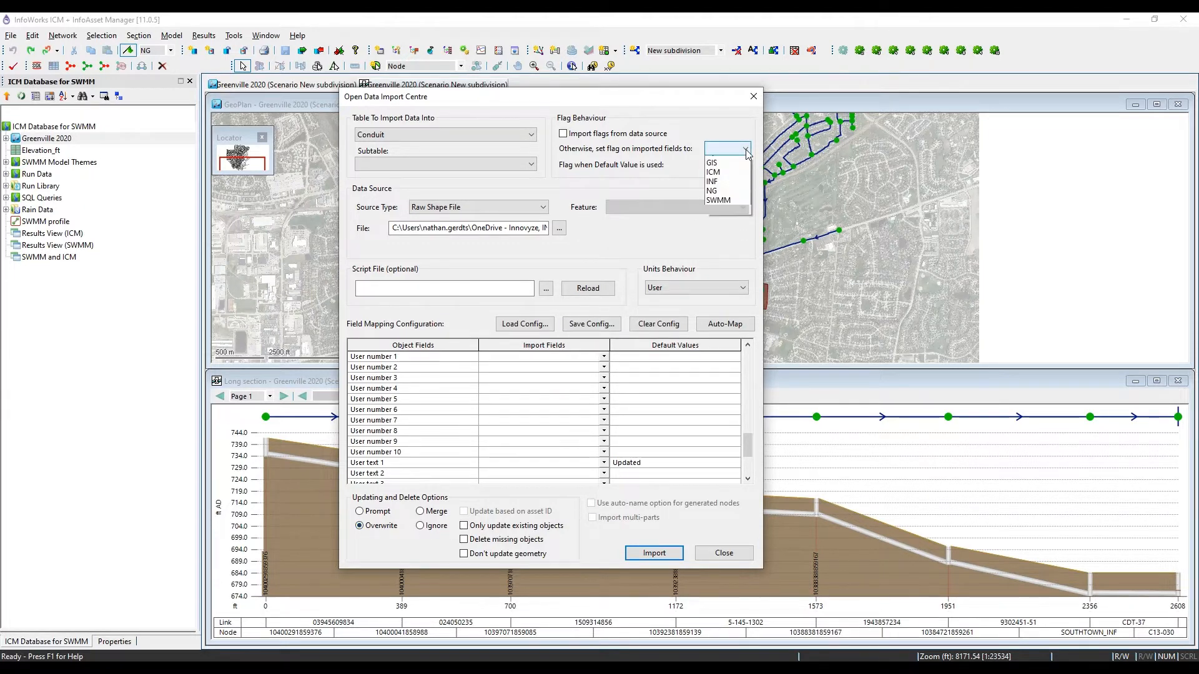
pyautogui.click(662, 130)
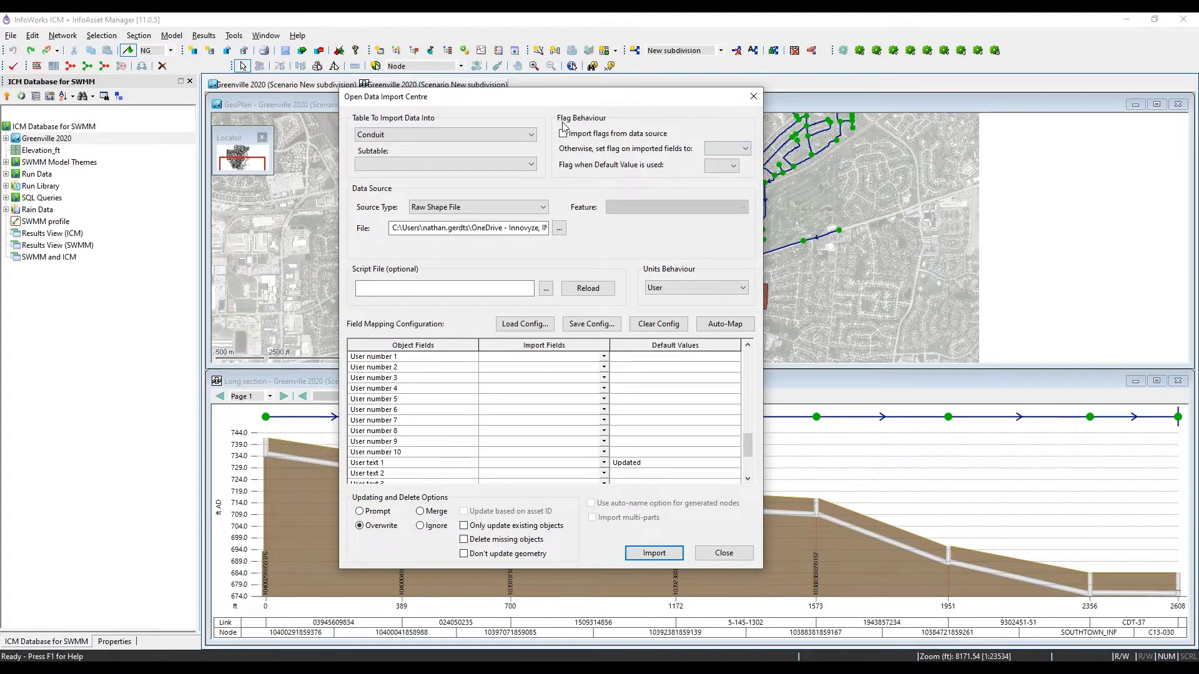
pyautogui.click(742, 150)
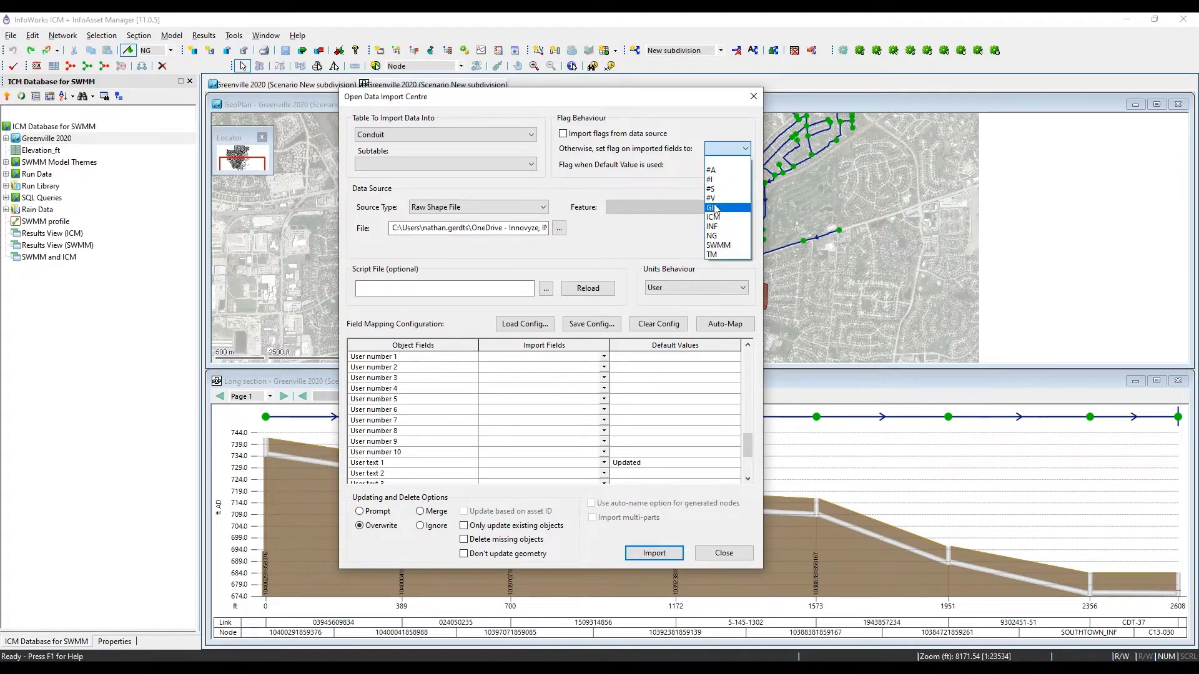
pyautogui.click(715, 209)
pyautogui.click(736, 167)
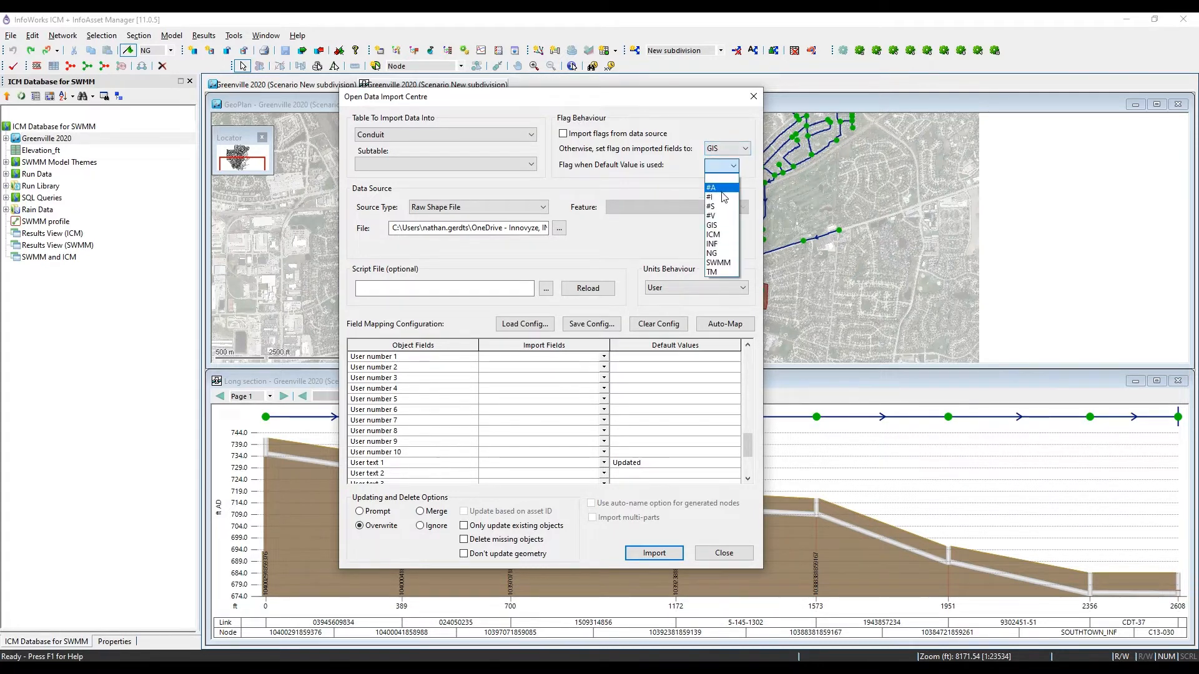
pyautogui.click(718, 225)
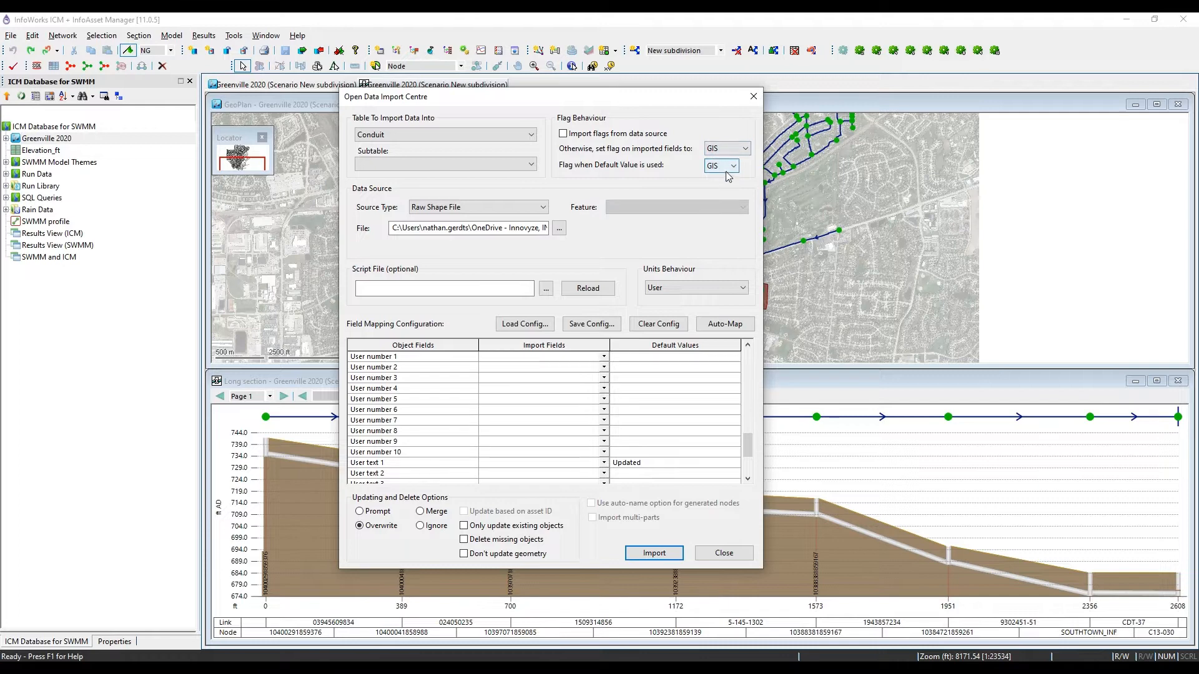
pyautogui.click(734, 166)
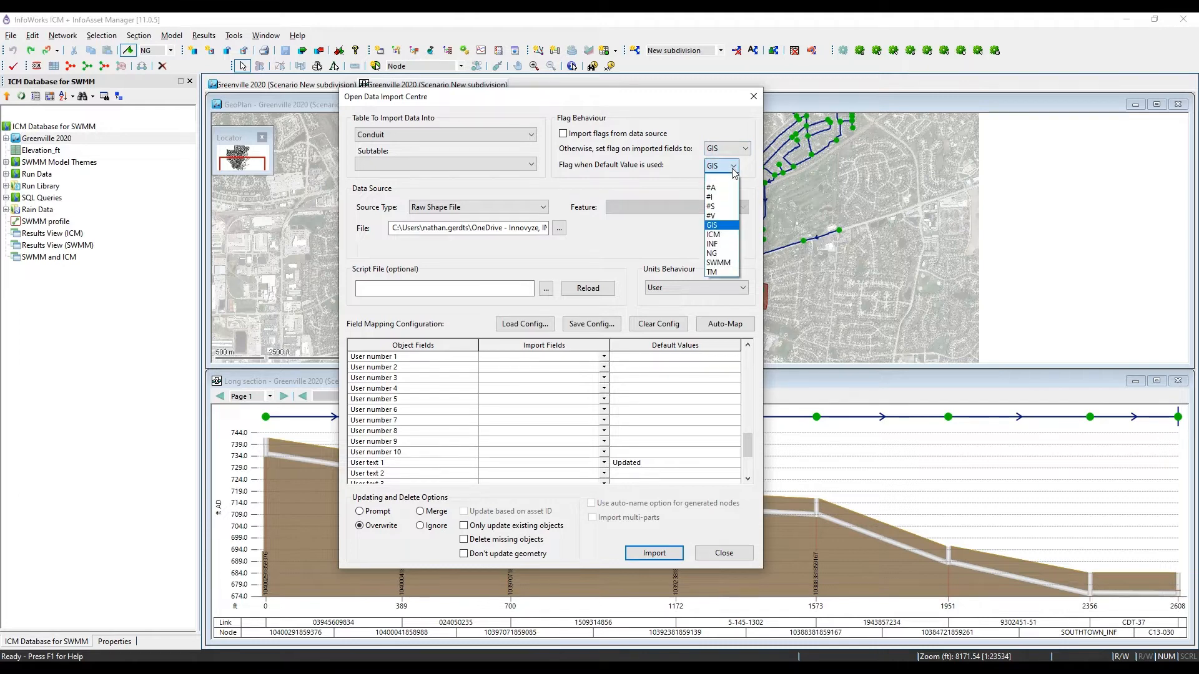
pyautogui.click(728, 260)
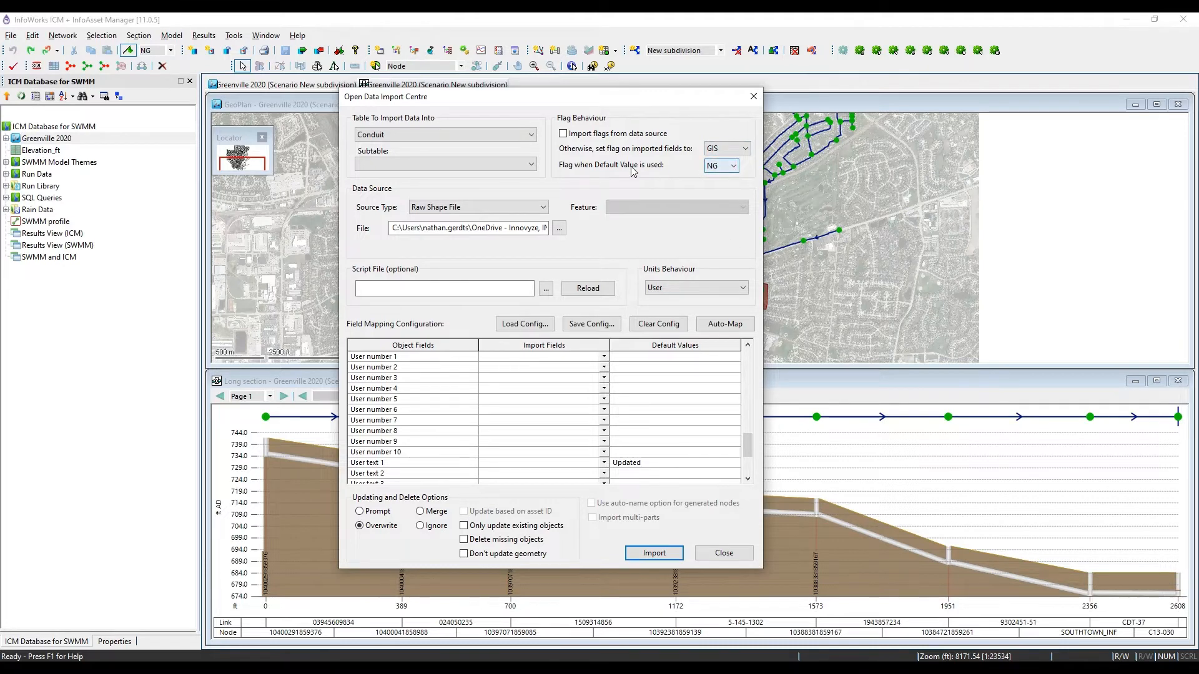
# - Import the shapefile data into the conduit table and close the Open Data Import Centre
pyautogui.scroll(15, 693, 441)
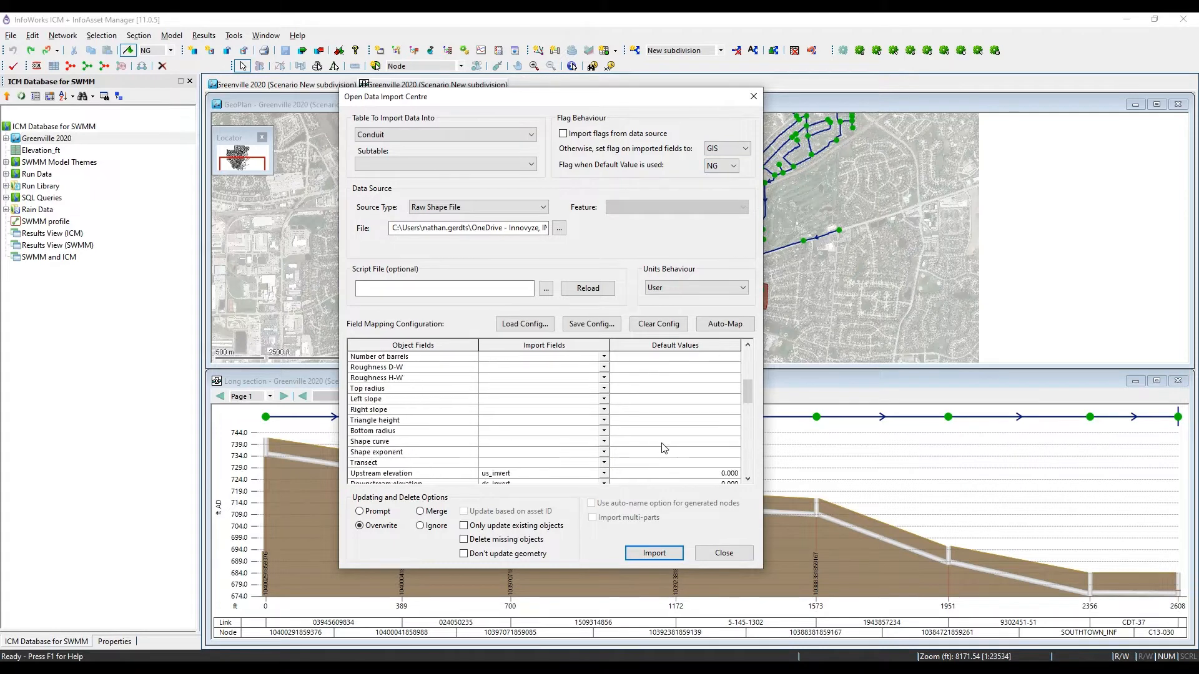
pyautogui.click(653, 553)
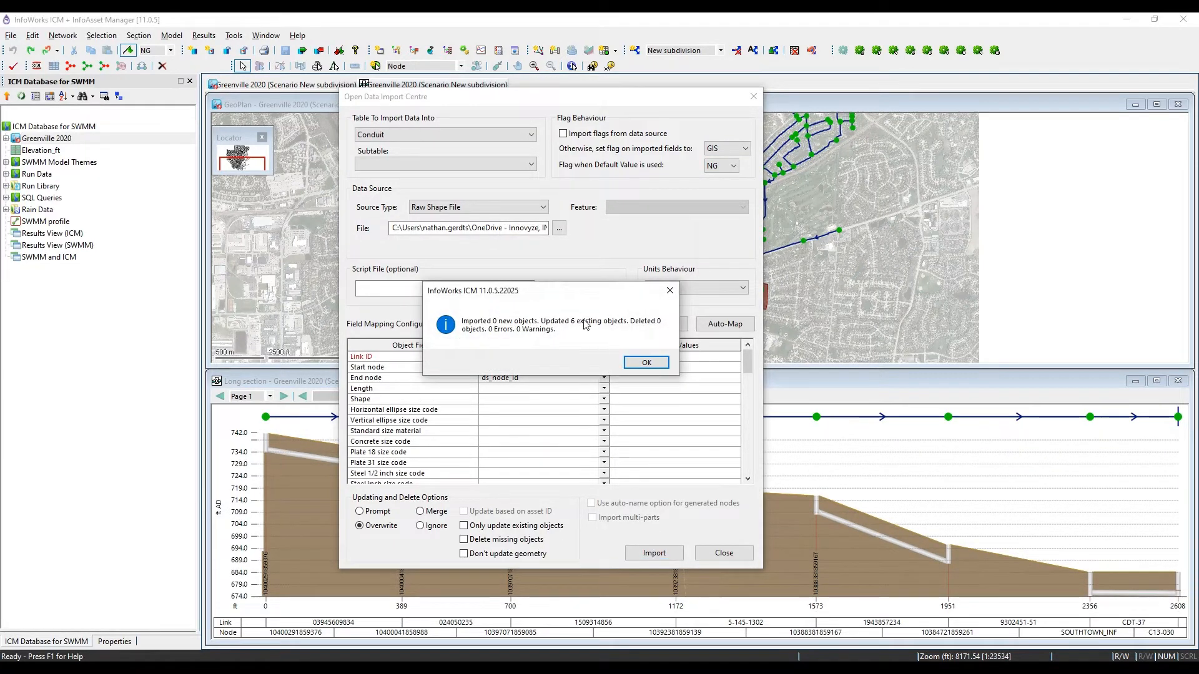
pyautogui.click(649, 363)
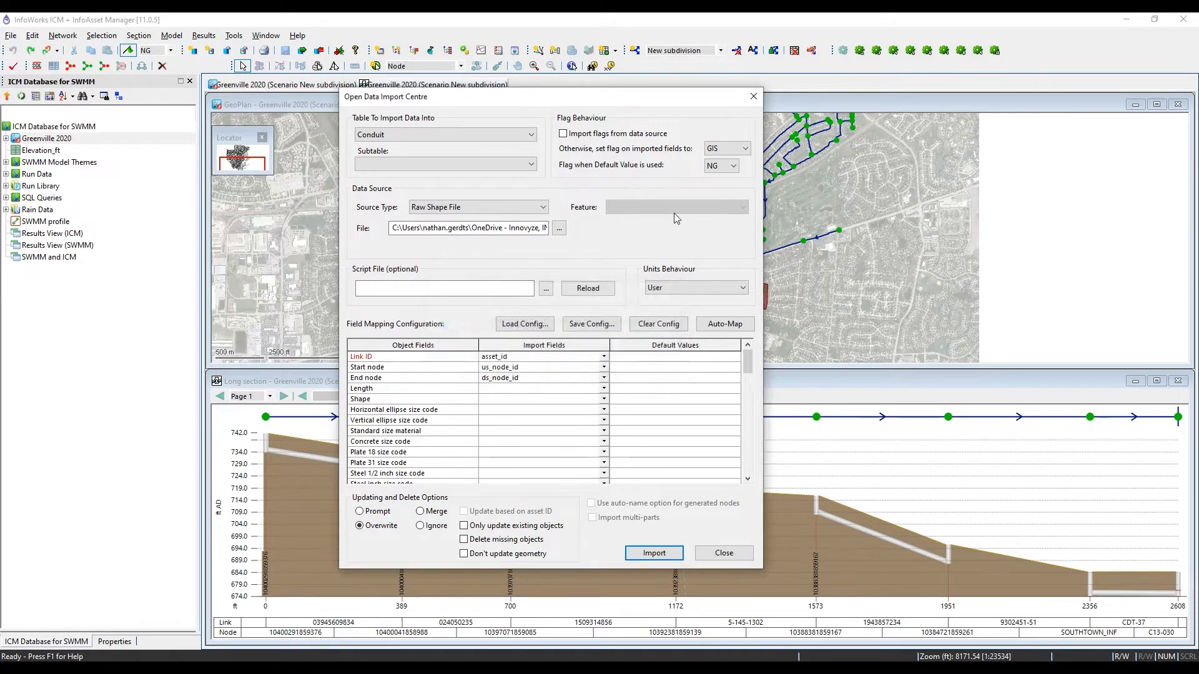
pyautogui.click(753, 97)
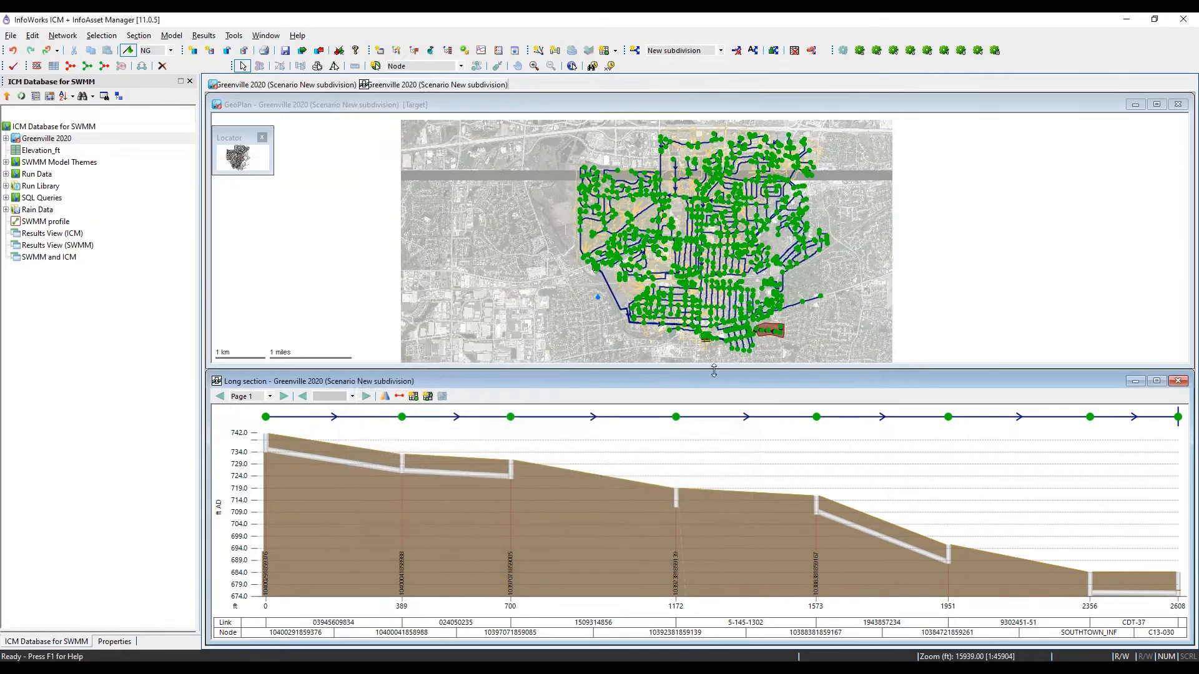
pyautogui.doubleClick(594, 418)
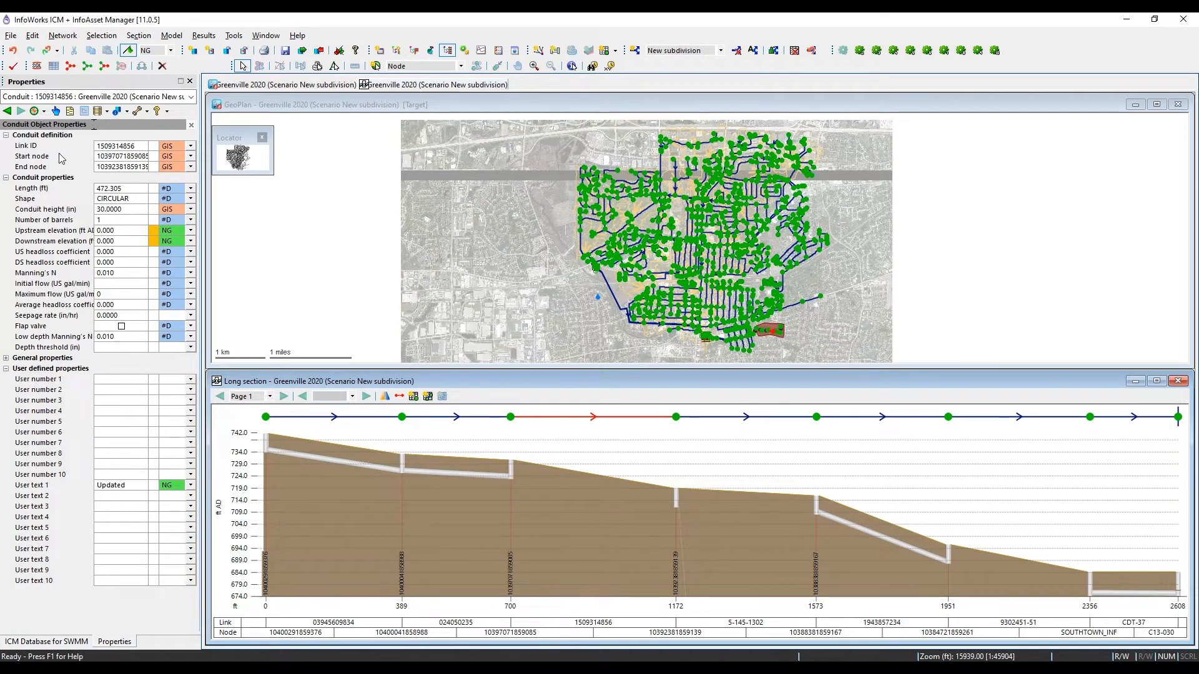
pyautogui.click(116, 209)
pyautogui.click(117, 232)
pyautogui.click(115, 241)
# - Undo the conduit shapefile import and clear the conduit selection near the new subdivision
pyautogui.moveTo(764, 329); pyautogui.dragTo(569, 242)
pyautogui.scroll(4, 569, 242)
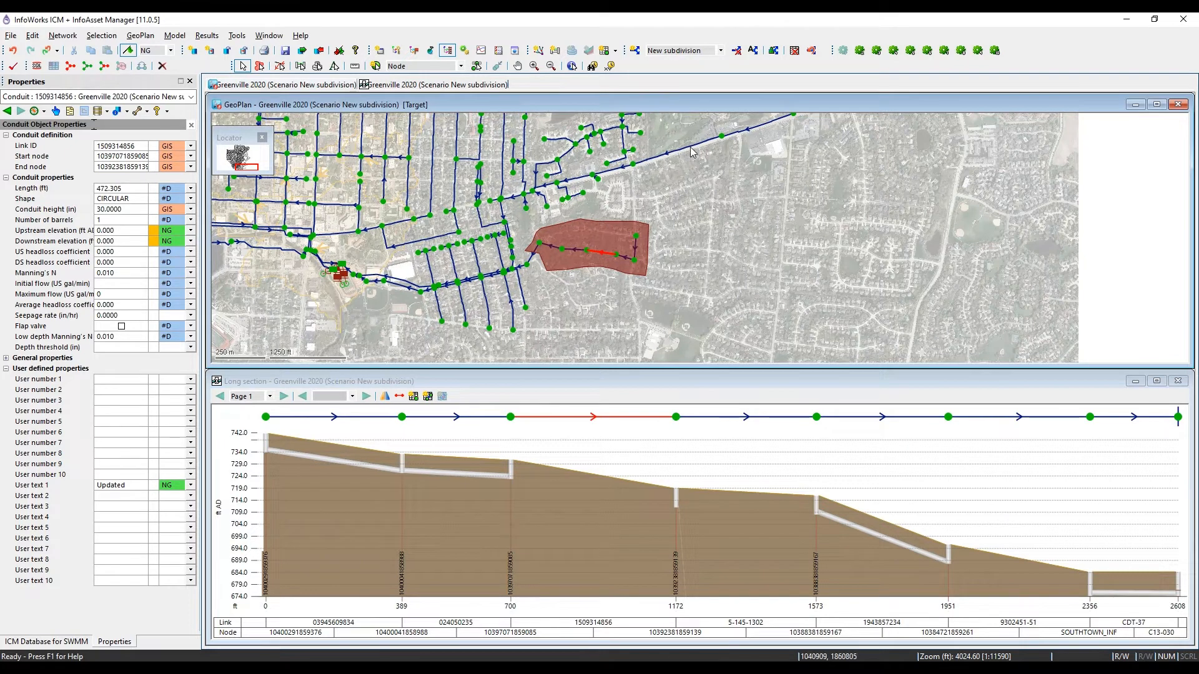
pyautogui.click(13, 50)
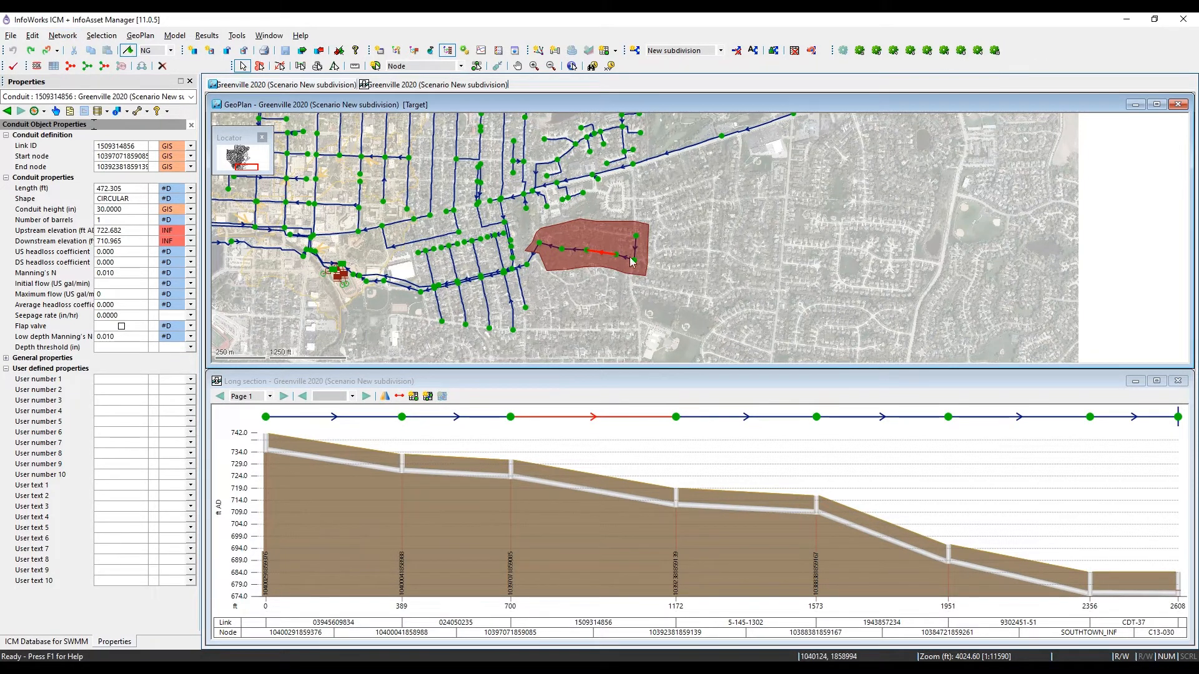
pyautogui.click(90, 66)
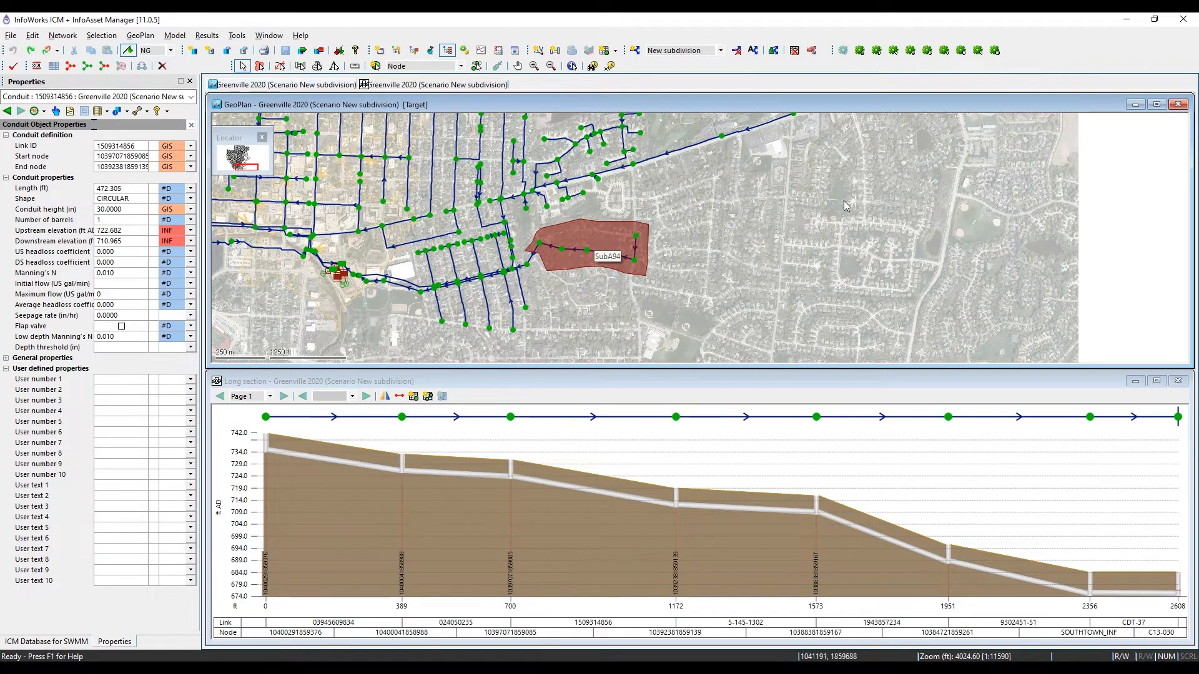
# - Start the scripted SWMM network import and exclude pumps and subcatchments from the update
pyautogui.click(961, 51)
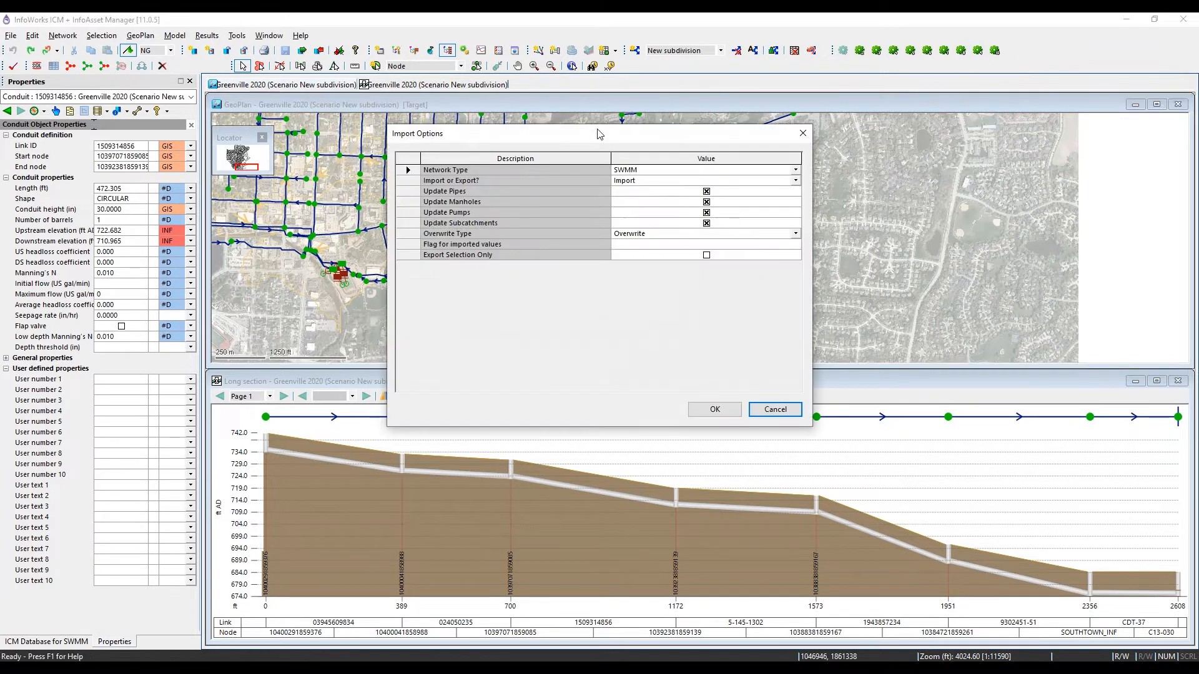
pyautogui.moveTo(599, 134); pyautogui.dragTo(892, 135)
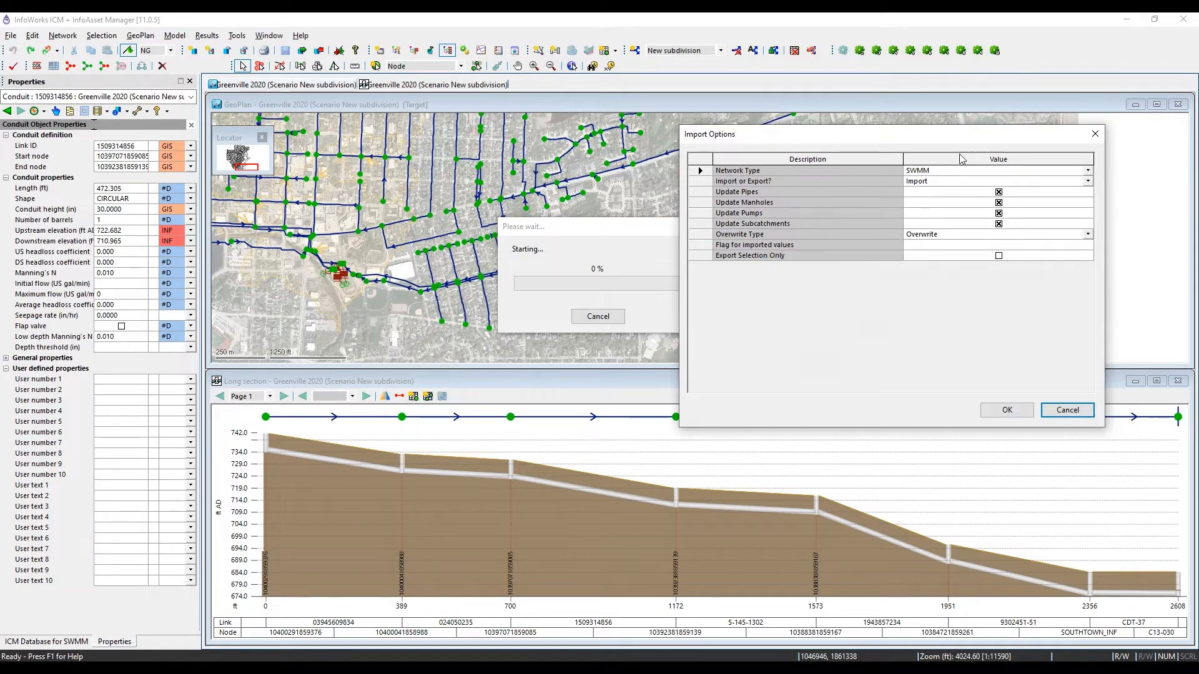
pyautogui.moveTo(906, 141); pyautogui.dragTo(905, 141)
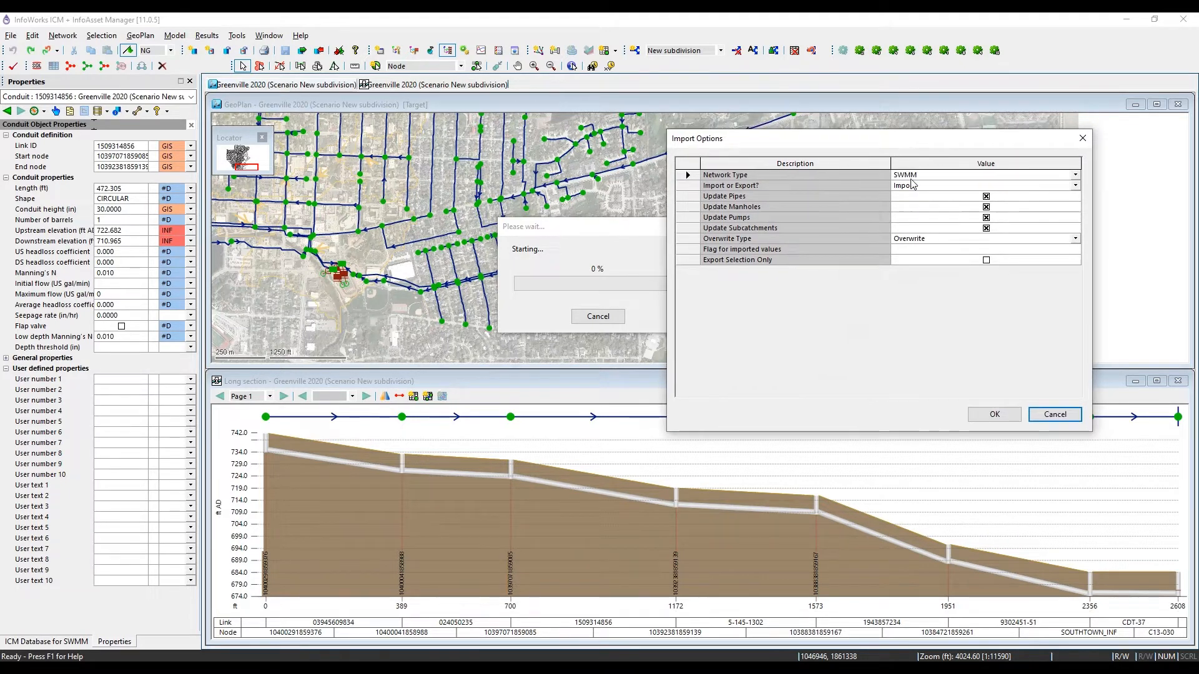
pyautogui.click(912, 177)
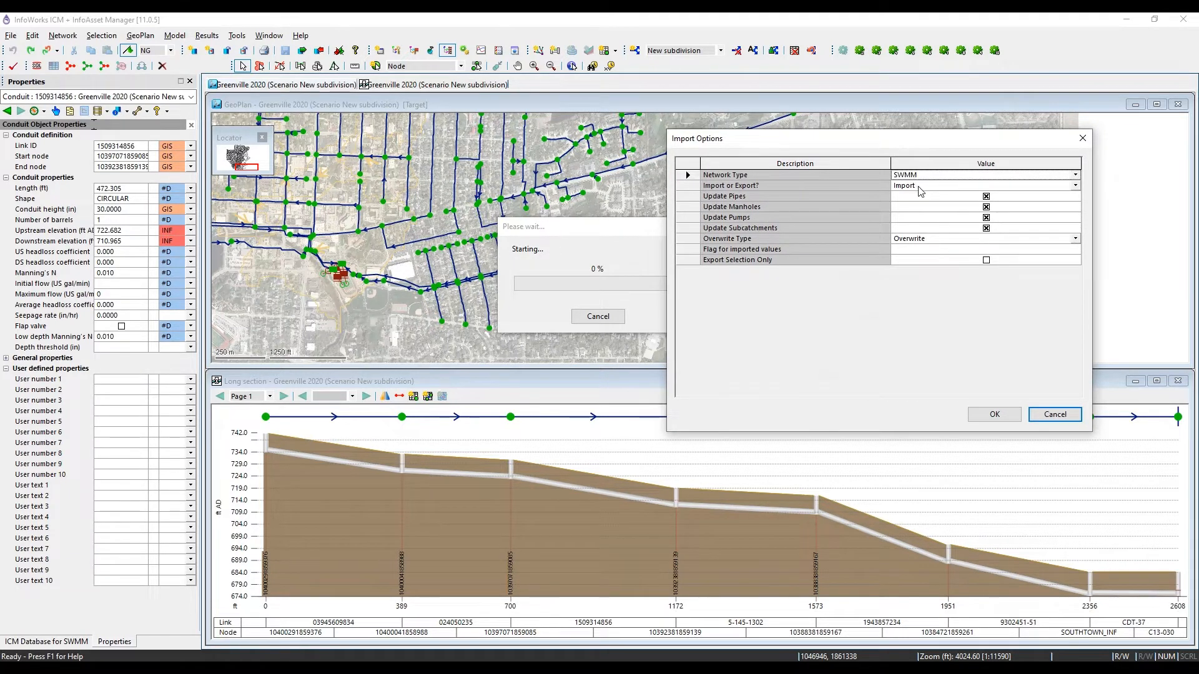
pyautogui.click(921, 186)
pyautogui.click(965, 198)
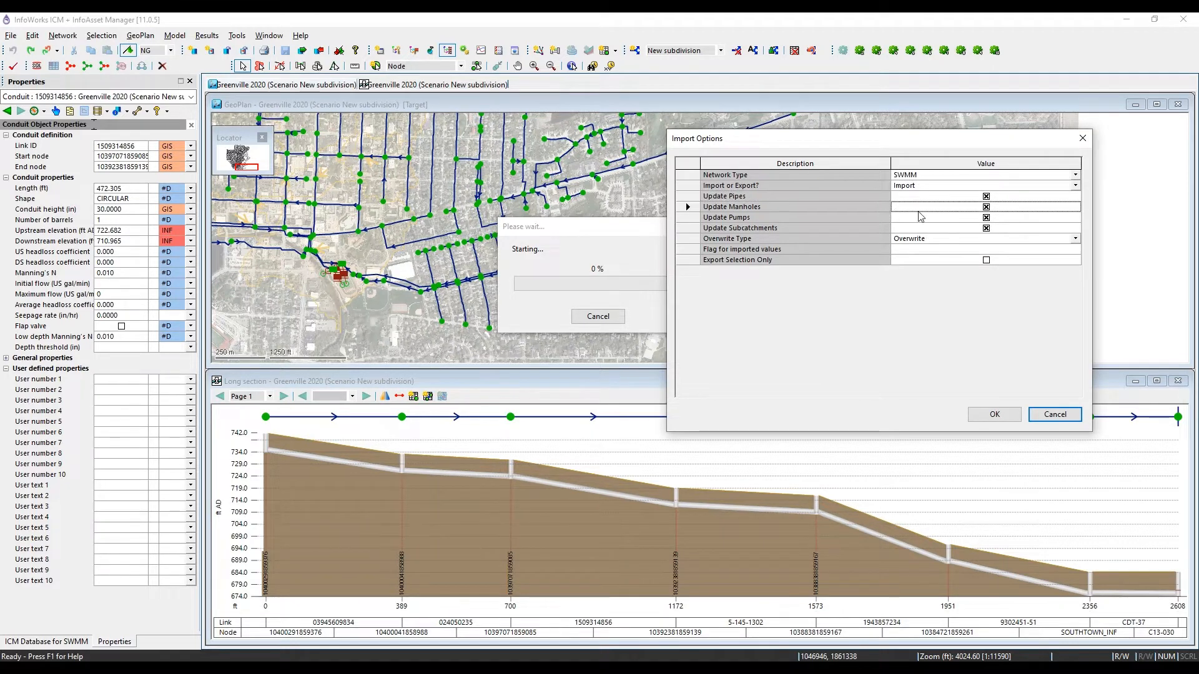
pyautogui.click(986, 218)
pyautogui.click(987, 229)
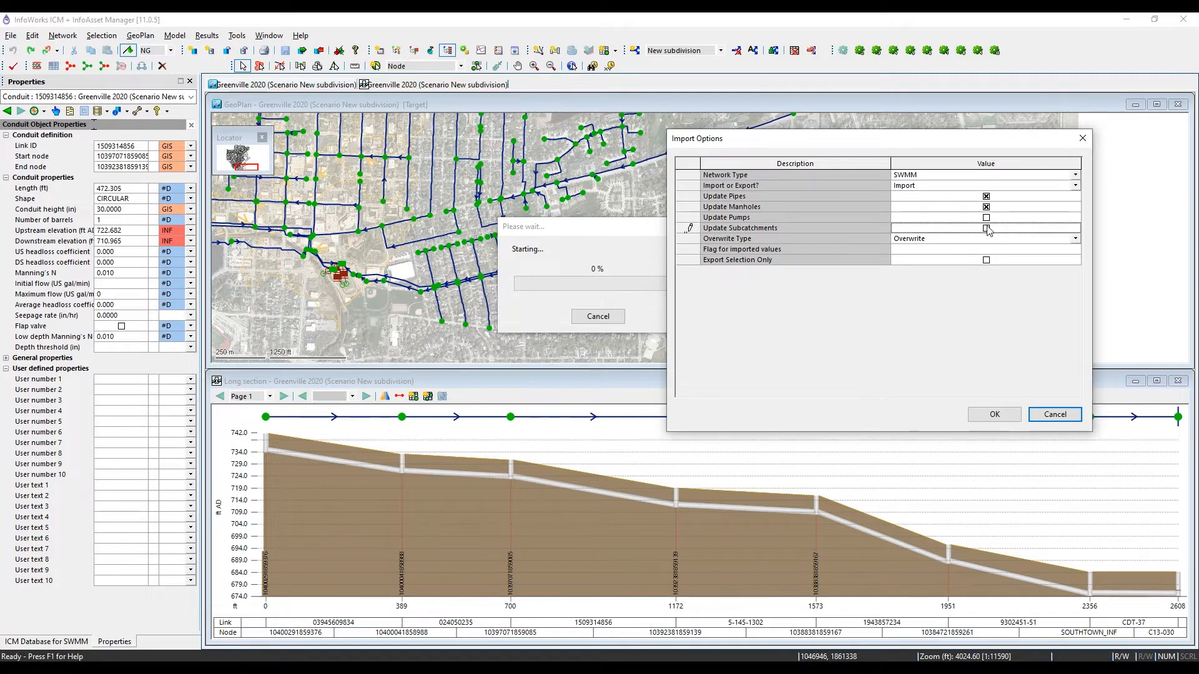
# - Set the flag for imported values to NG, run the pipe and manhole import, and close the script output
pyautogui.click(826, 239)
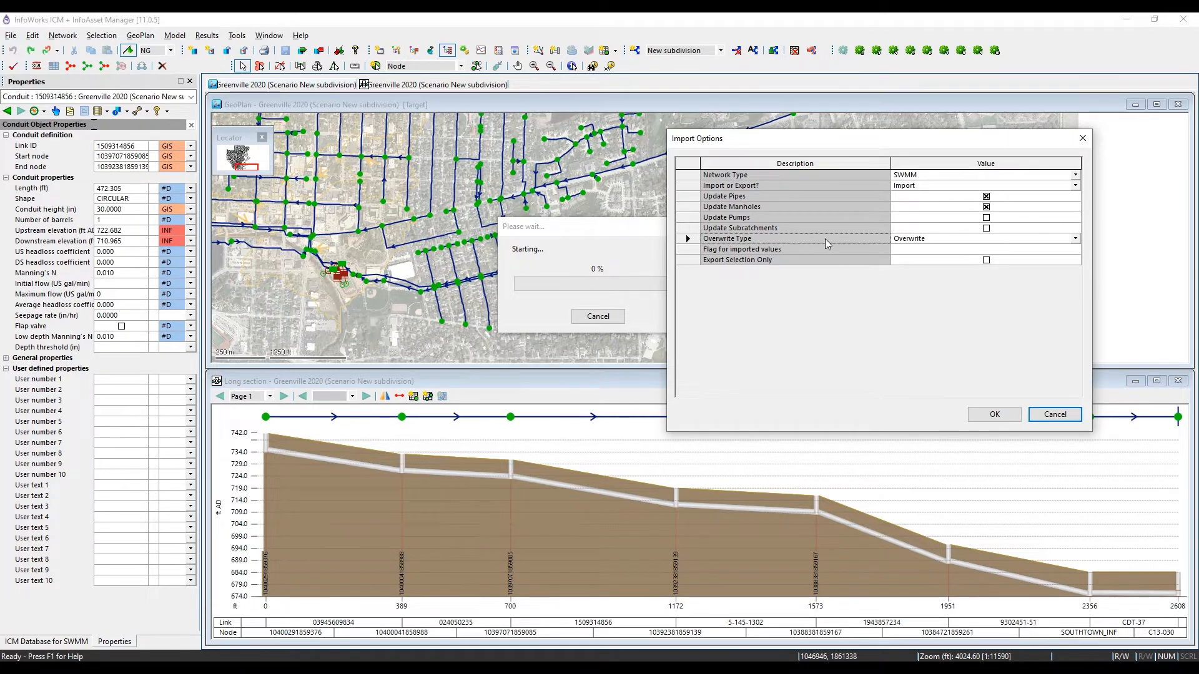
pyautogui.click(907, 249)
pyautogui.write('NG')
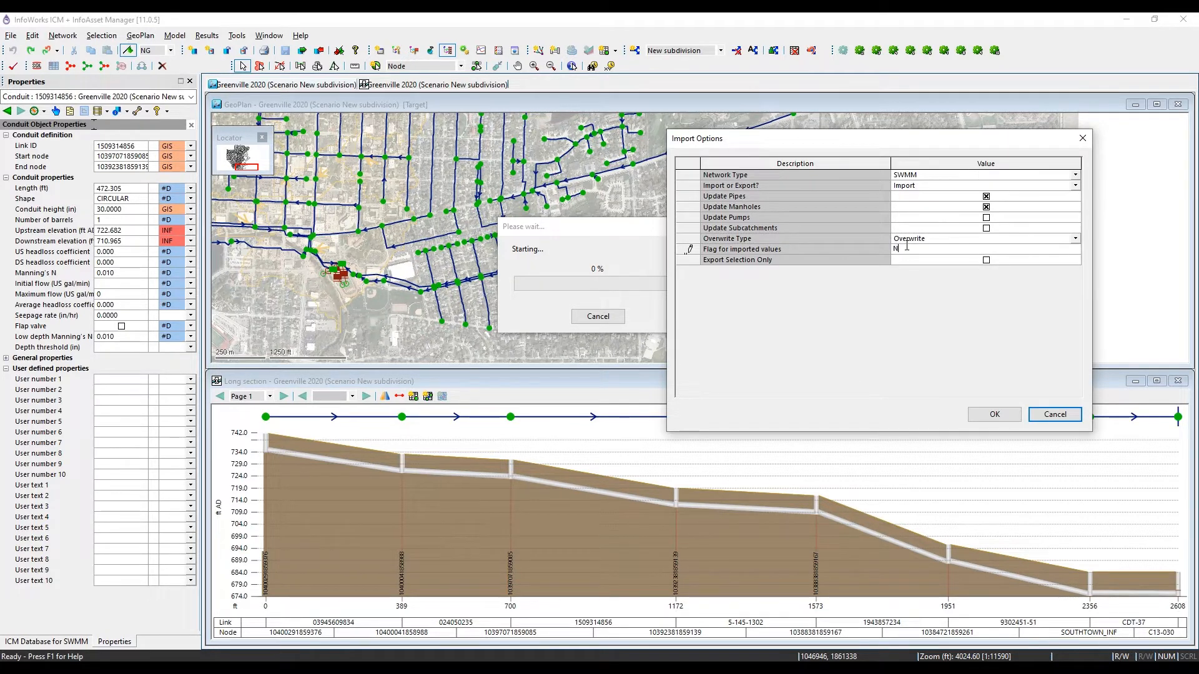
pyautogui.click(913, 260)
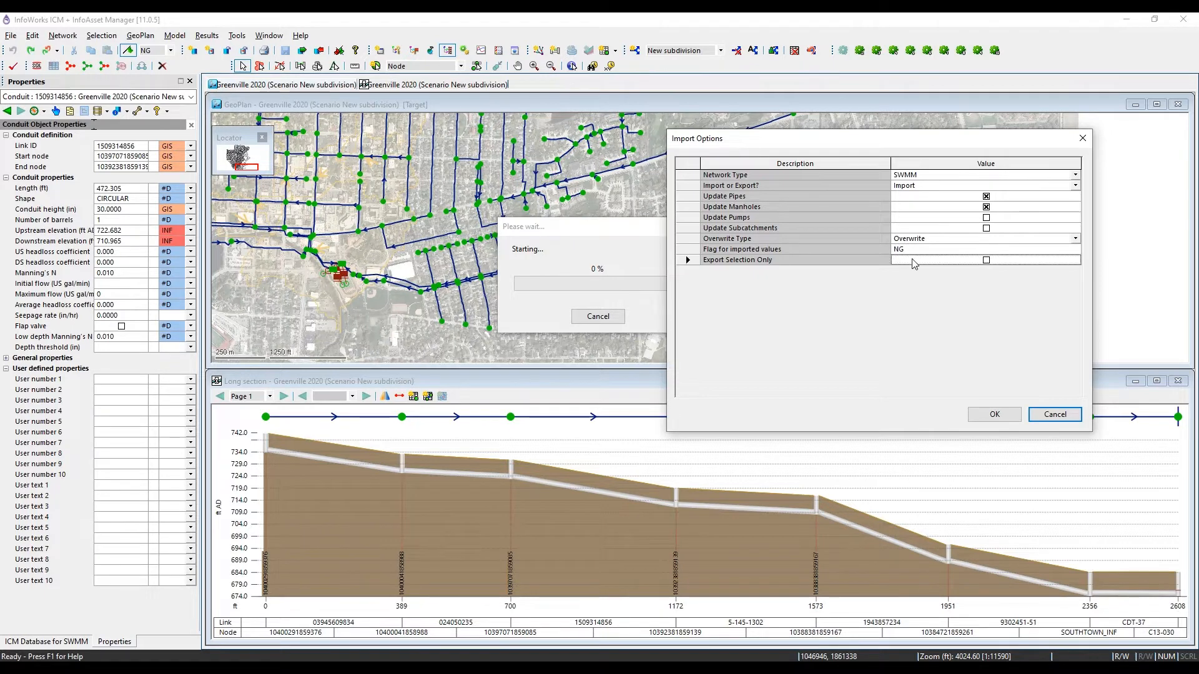
pyautogui.moveTo(907, 145); pyautogui.dragTo(947, 115)
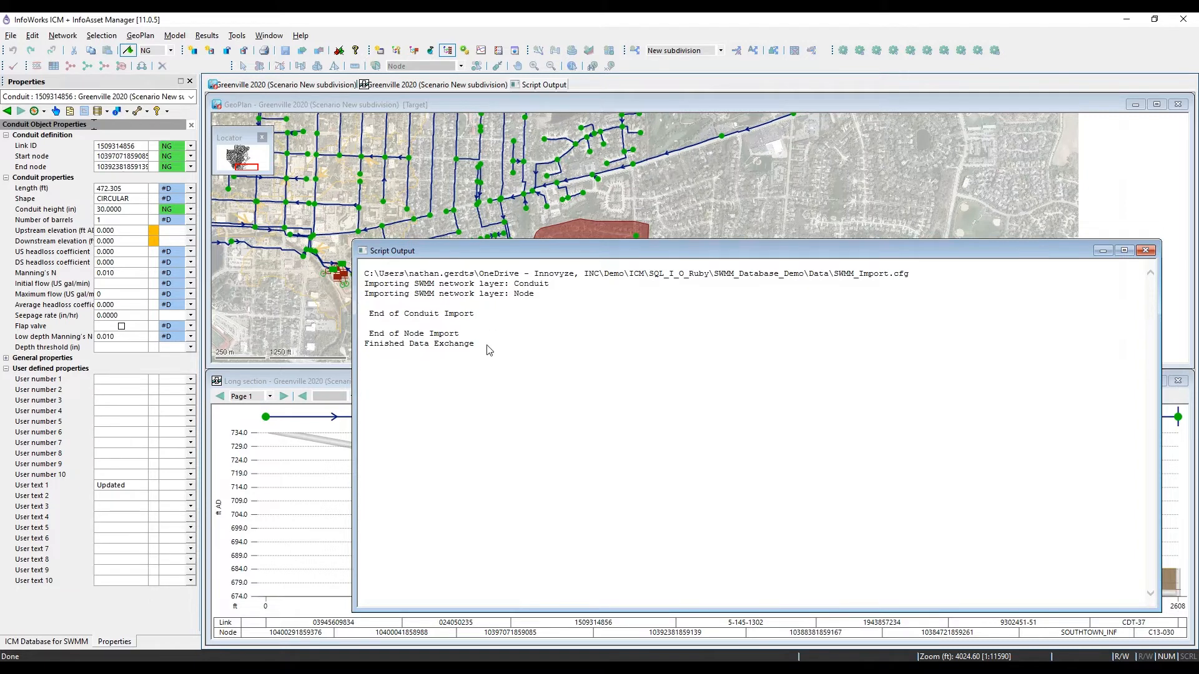
pyautogui.moveTo(489, 348); pyautogui.dragTo(281, 289)
pyautogui.click(1145, 251)
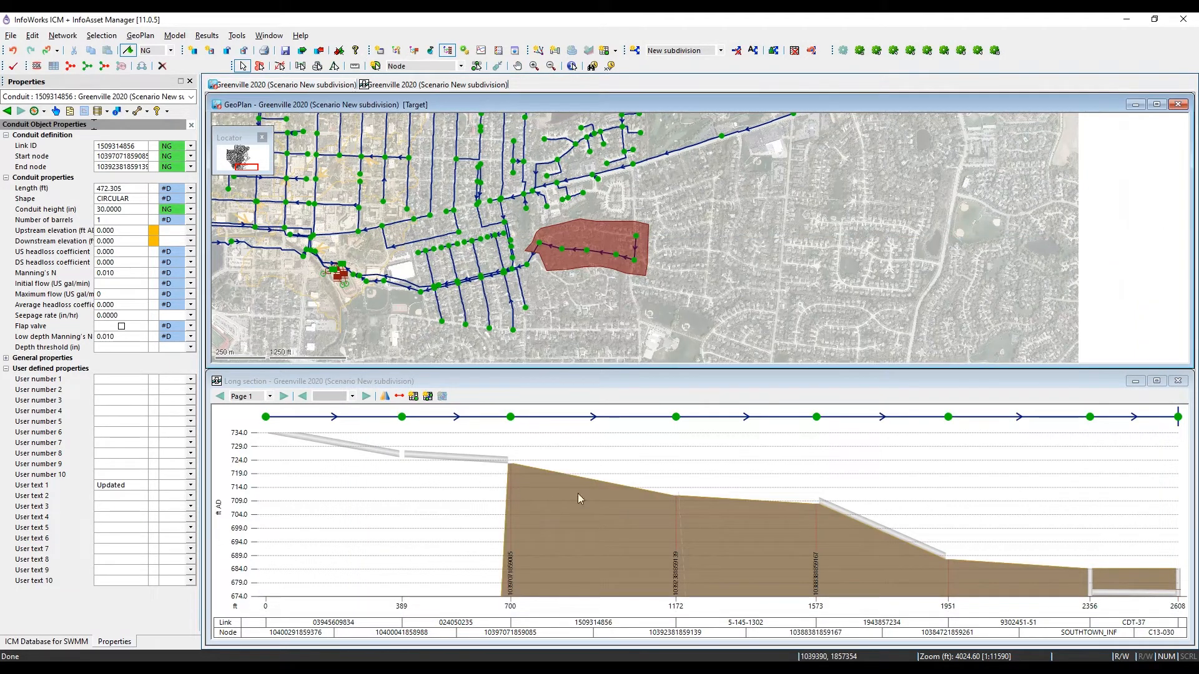
# - Examine the properties of the imported upstream conduits along the long section
pyautogui.click(455, 421)
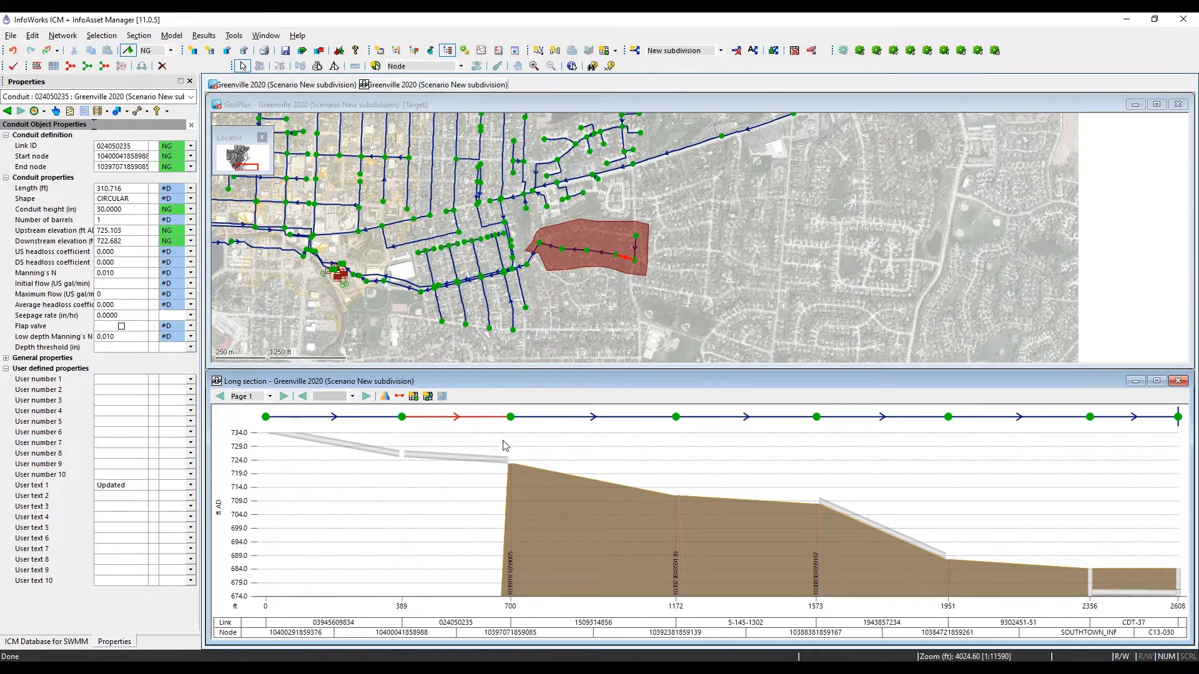
pyautogui.click(549, 417)
pyautogui.click(374, 416)
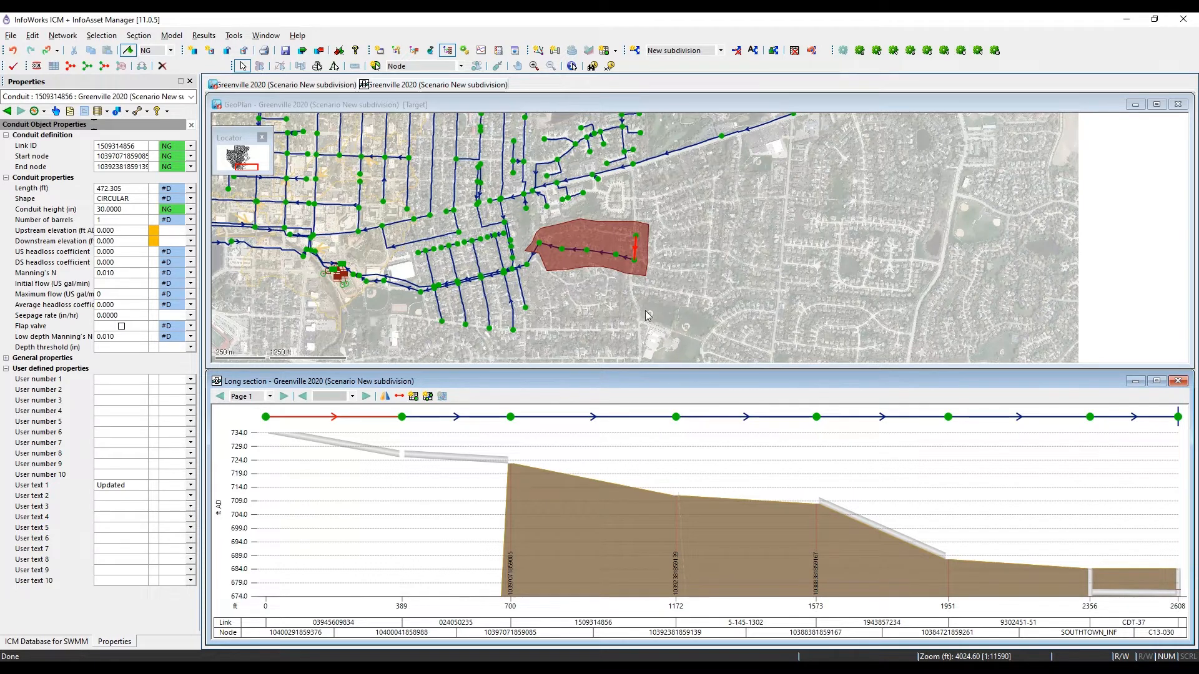
# - Open the Elevation Inference query from the Model Update group of SQL Queries in the database
pyautogui.click(13, 643)
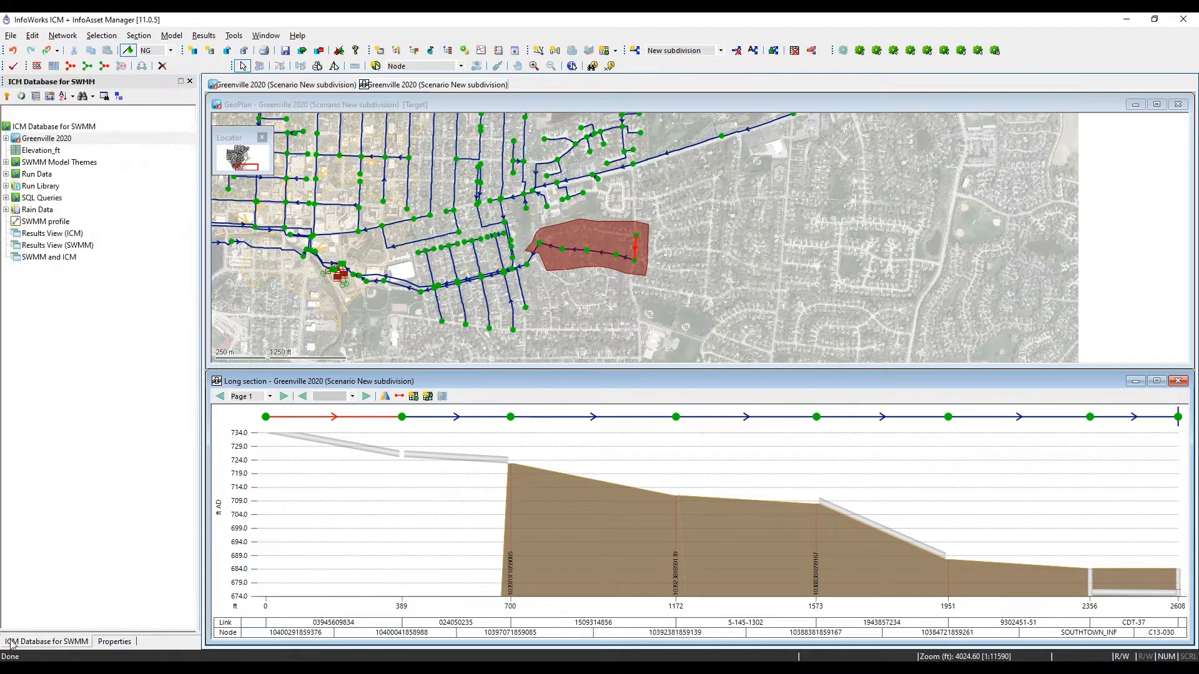
pyautogui.click(5, 198)
pyautogui.click(6, 198)
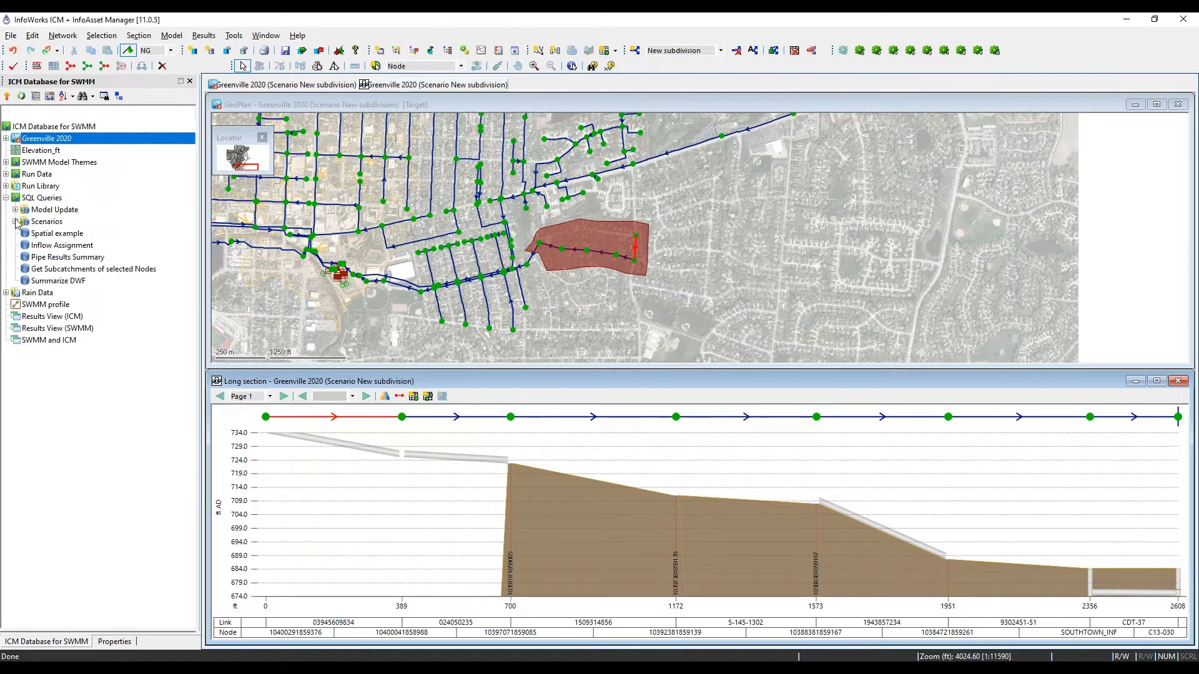
pyautogui.click(15, 210)
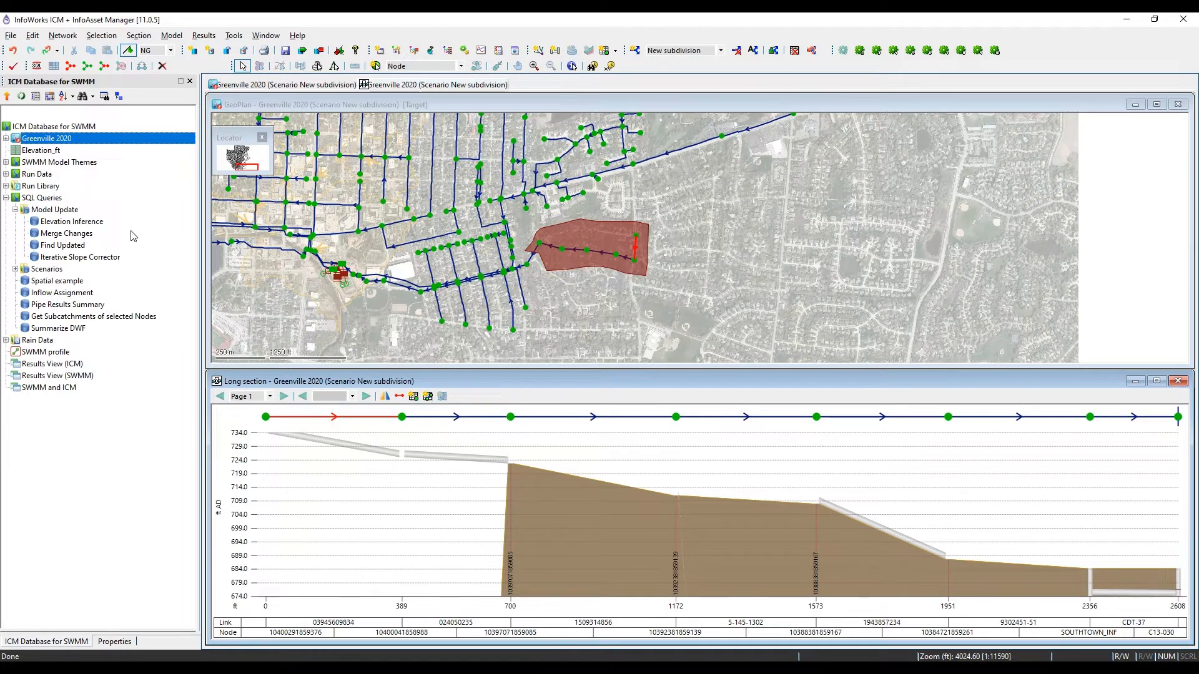
pyautogui.click(69, 223)
pyautogui.doubleClick(69, 223)
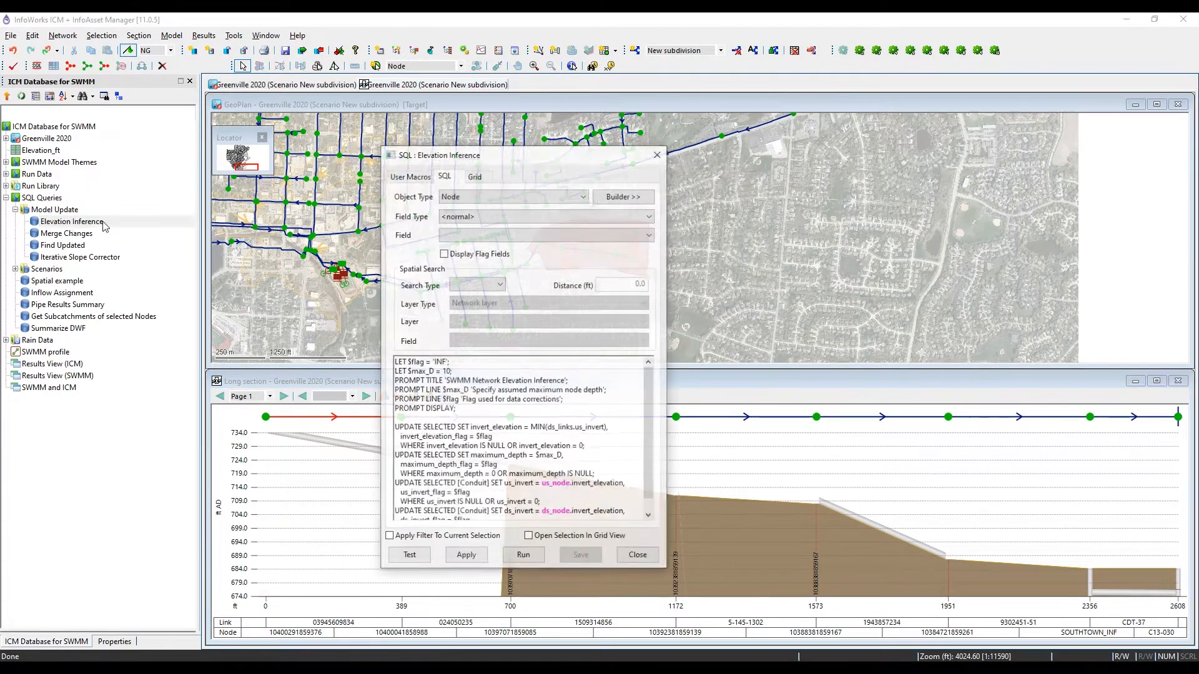
# - Expand the query window with the expression builder and review the Elevation Inference prompts and update statements
pyautogui.moveTo(494, 153); pyautogui.dragTo(408, 115)
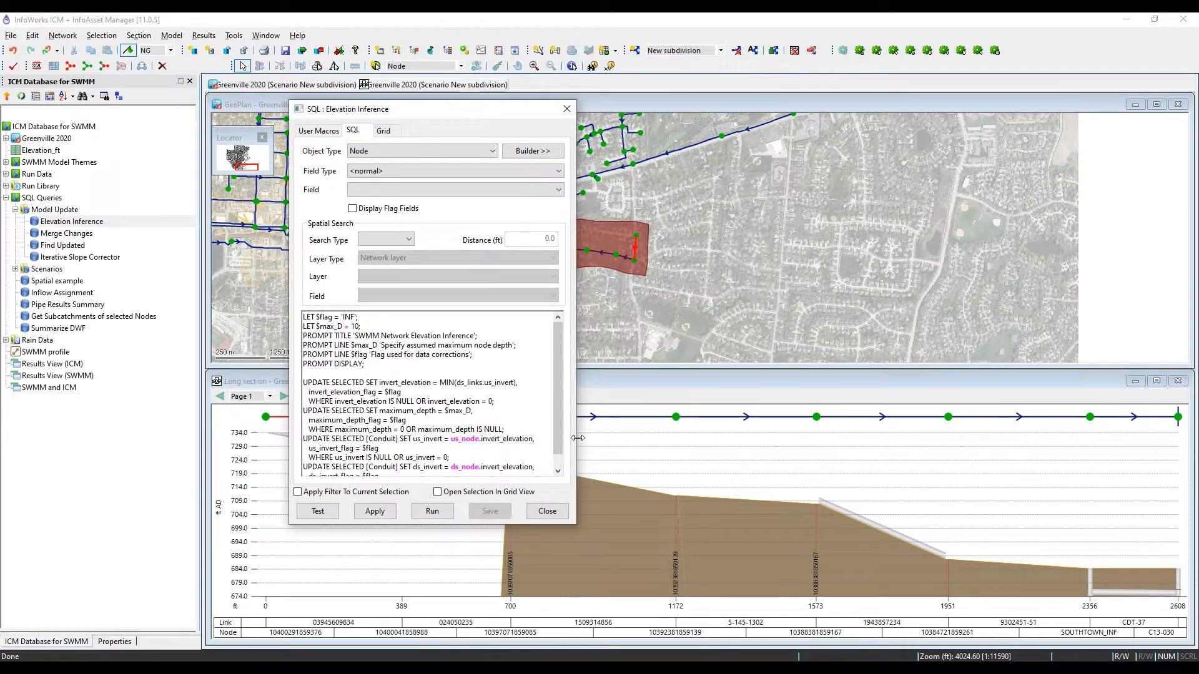
pyautogui.click(532, 150)
pyautogui.scroll(-1, 441, 325)
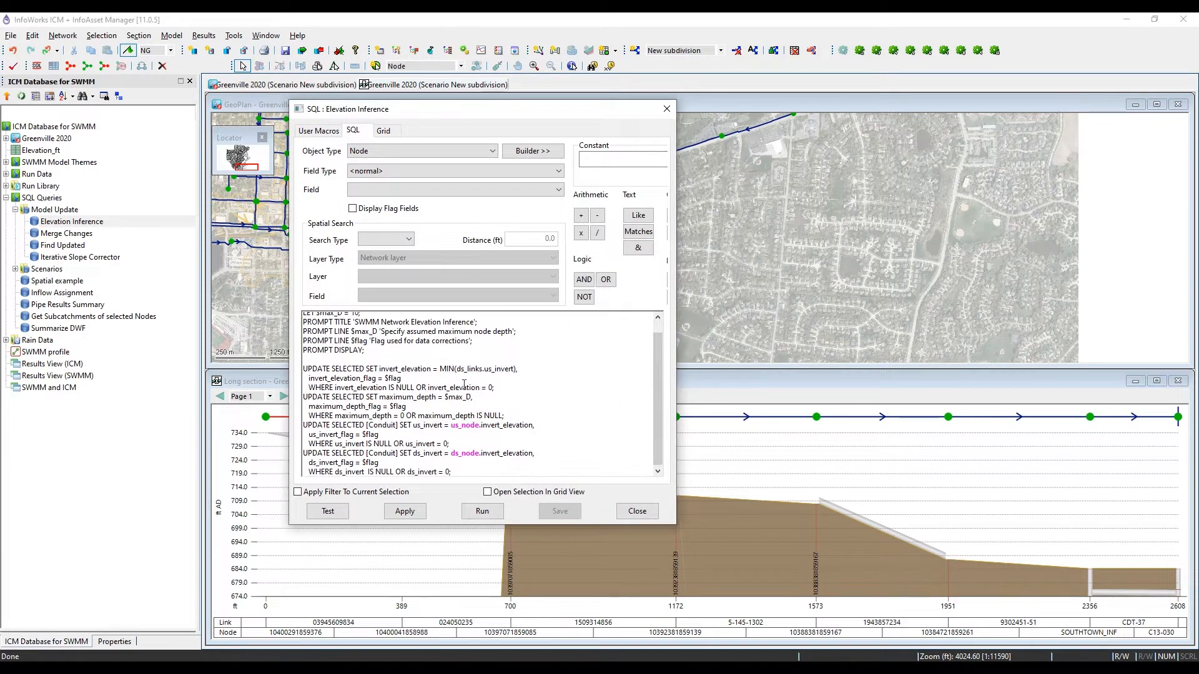
pyautogui.scroll(1, 494, 406)
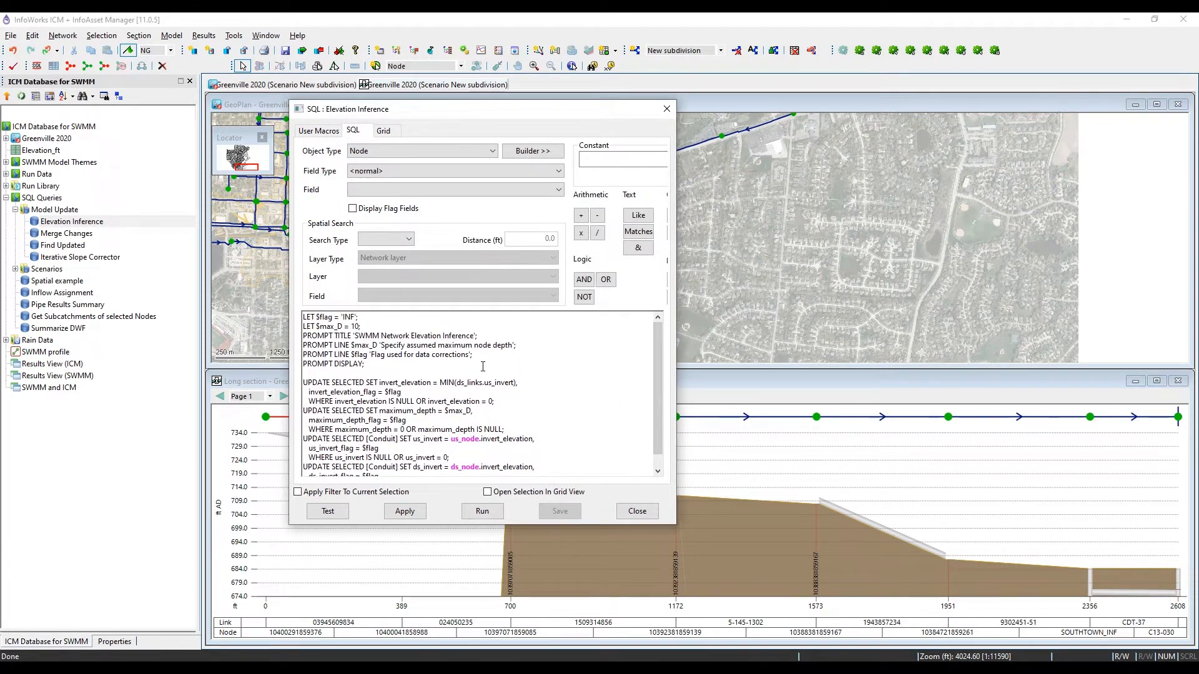
# - Enlarge the Elevation Inference query window, examine its prompt block and the node and conduit invert update statements, and close it
pyautogui.scroll(-1, 483, 367)
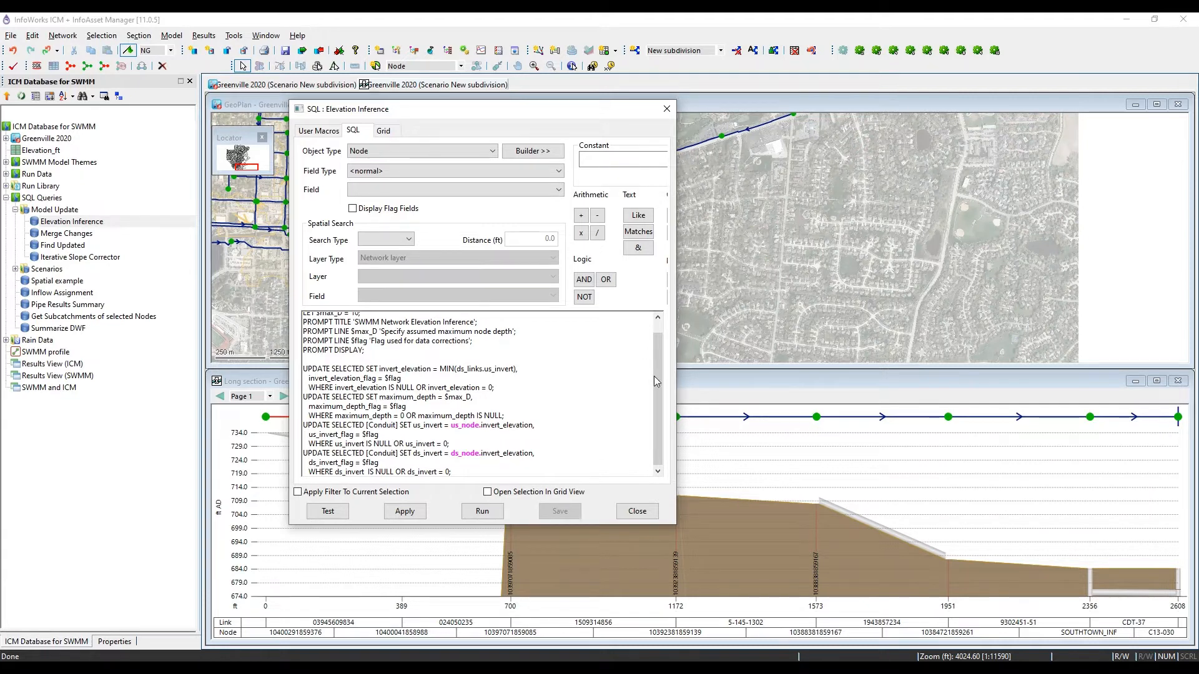
pyautogui.moveTo(657, 376)
pyautogui.mouseDown()
pyautogui.moveTo(657, 358)
pyautogui.moveTo(660, 400)
pyautogui.mouseUp()
pyautogui.moveTo(673, 522); pyautogui.dragTo(703, 573)
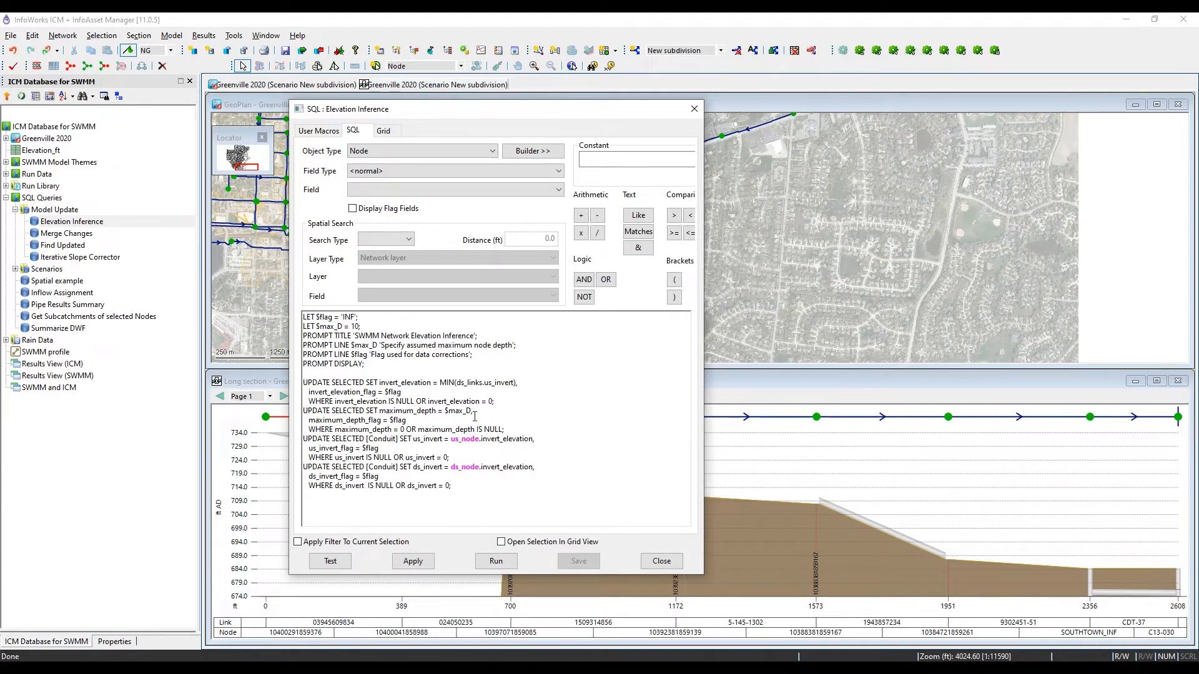
pyautogui.moveTo(410, 364); pyautogui.dragTo(259, 338)
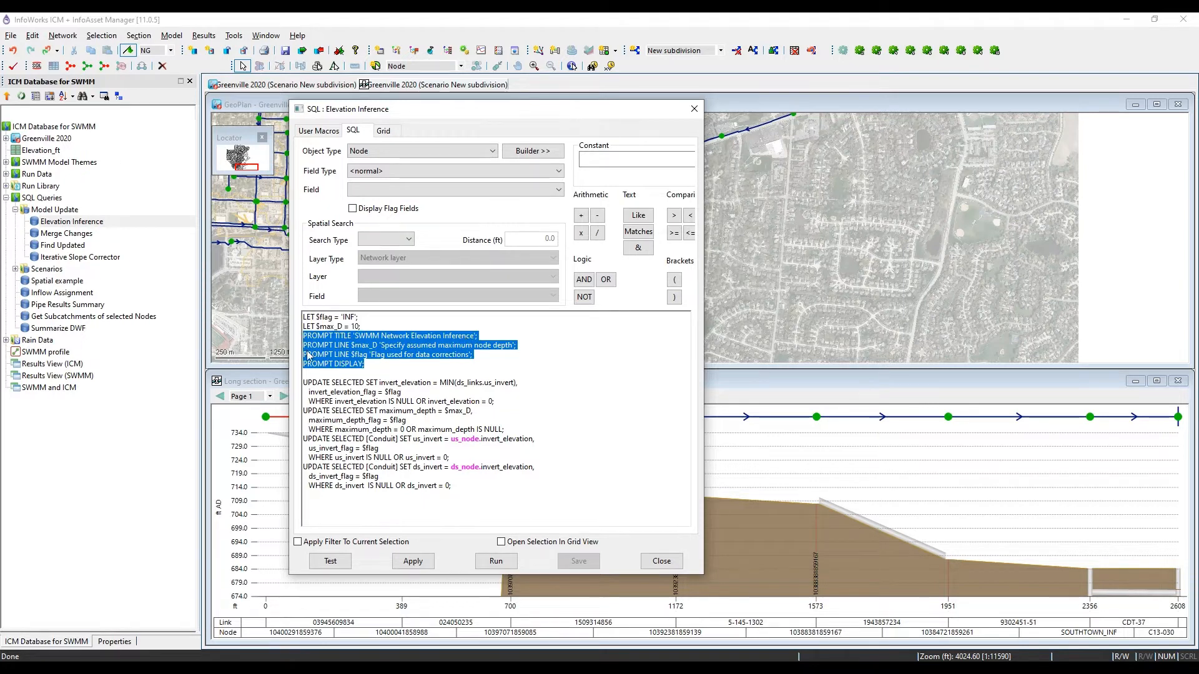
pyautogui.moveTo(469, 499); pyautogui.dragTo(289, 469)
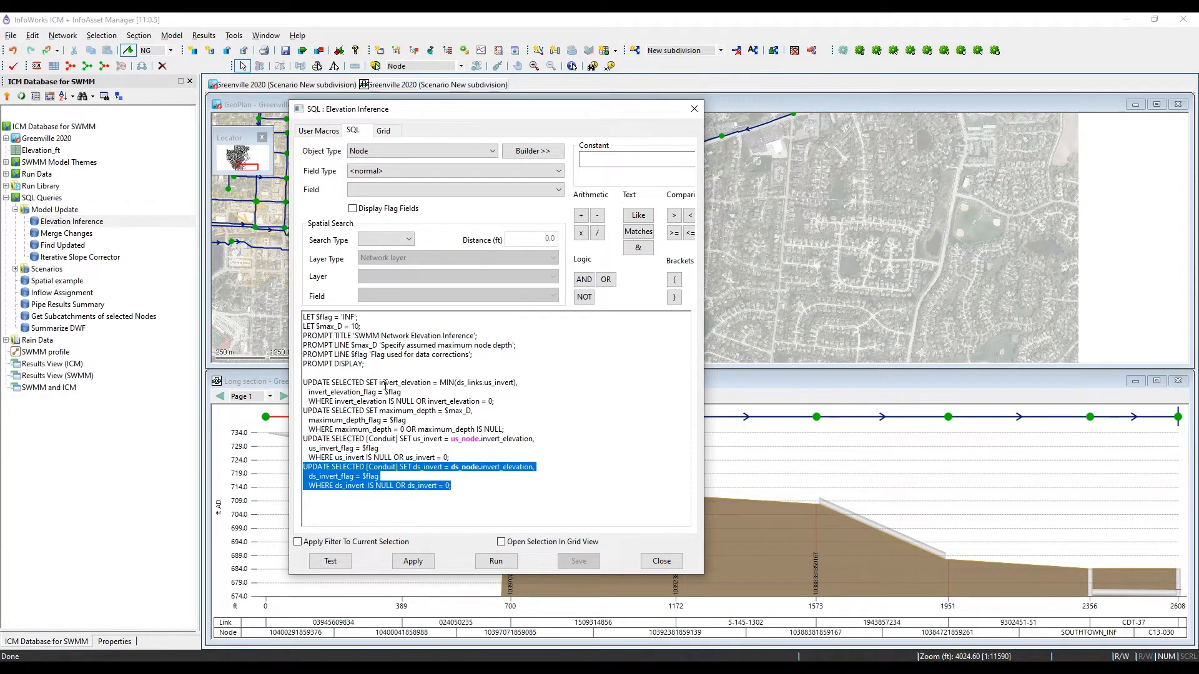
pyautogui.click(413, 441)
pyautogui.doubleClick(432, 440)
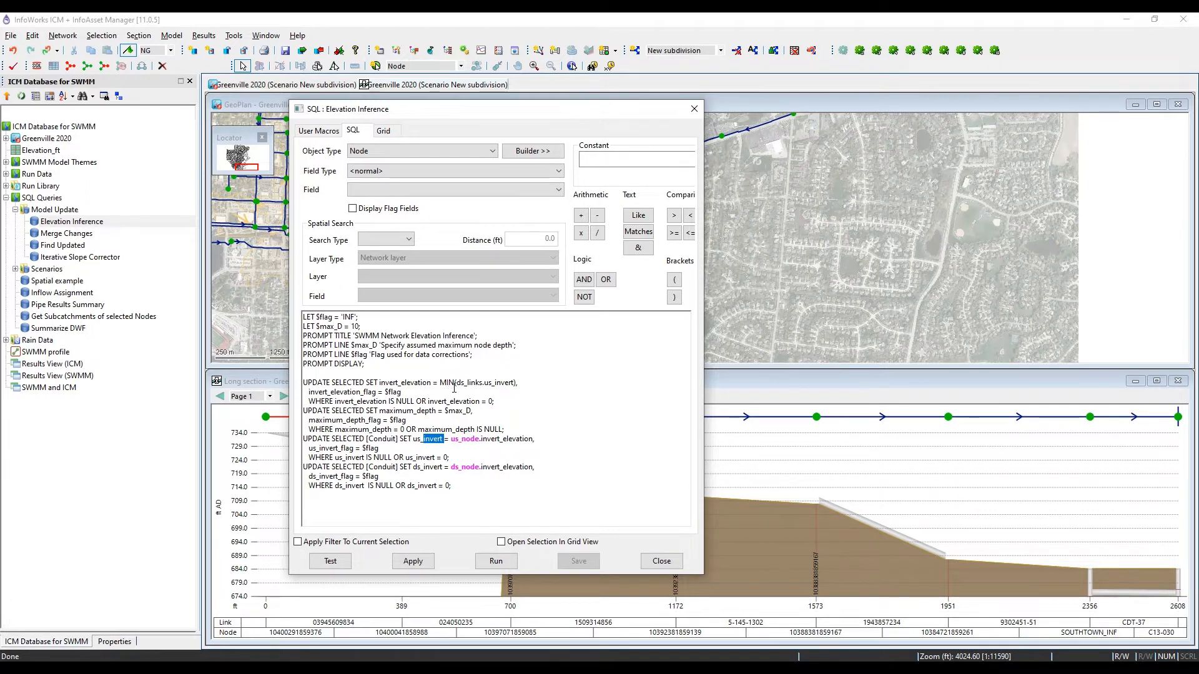
pyautogui.click(504, 386)
pyautogui.click(661, 561)
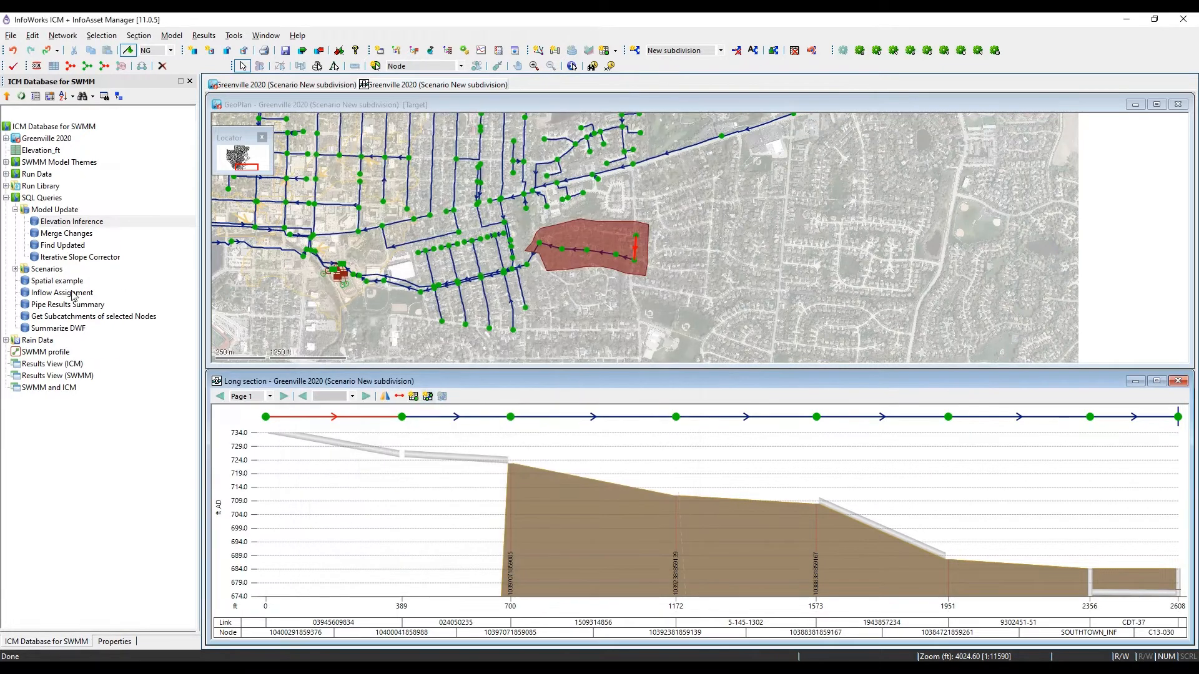
# - Run the Elevation Inference query on all long section objects with an assumed maximum node depth of 10.00 and flag INF
pyautogui.click(400, 396)
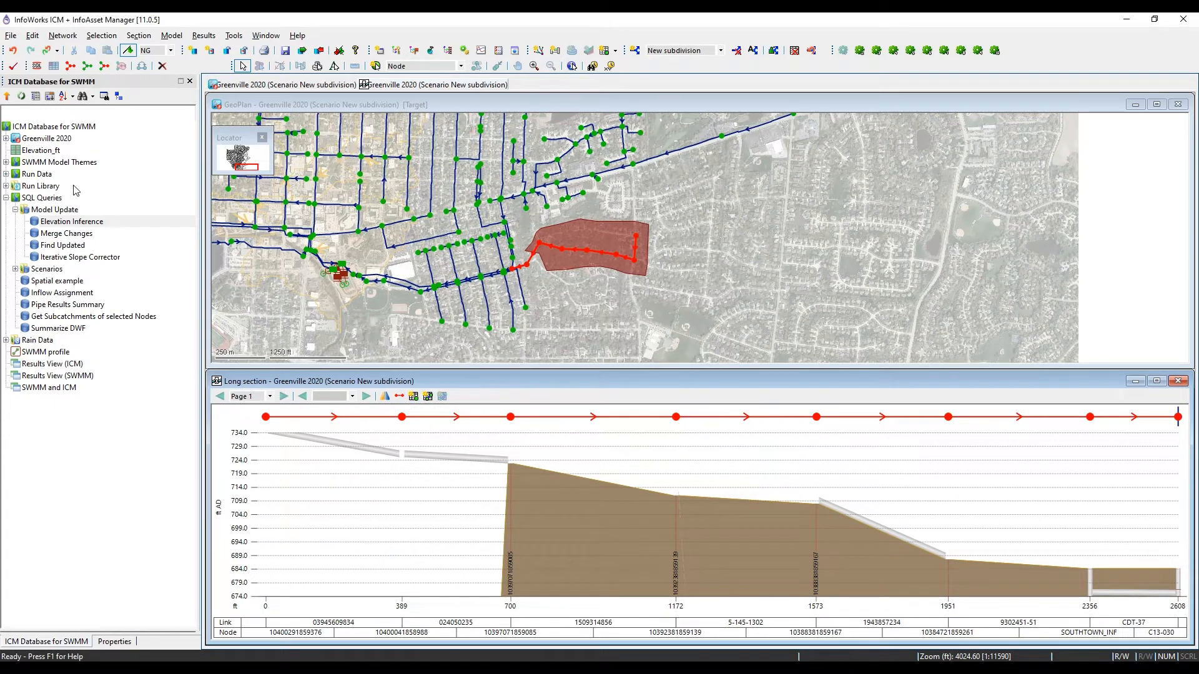
pyautogui.doubleClick(59, 228)
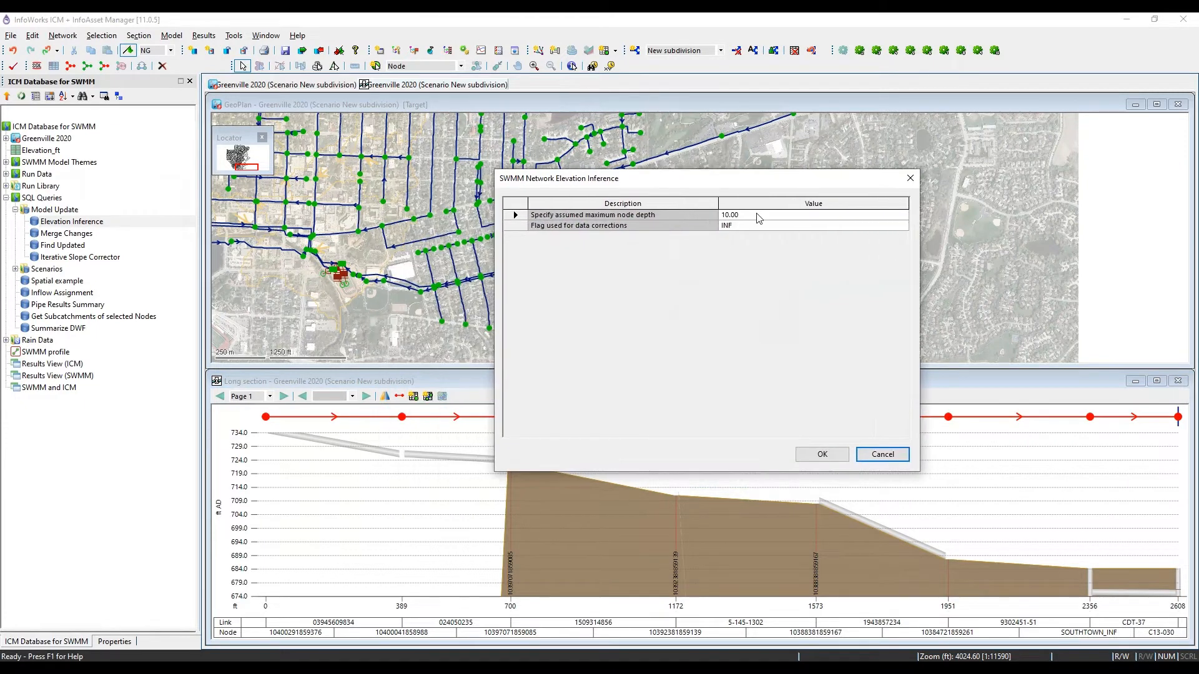
pyautogui.click(740, 217)
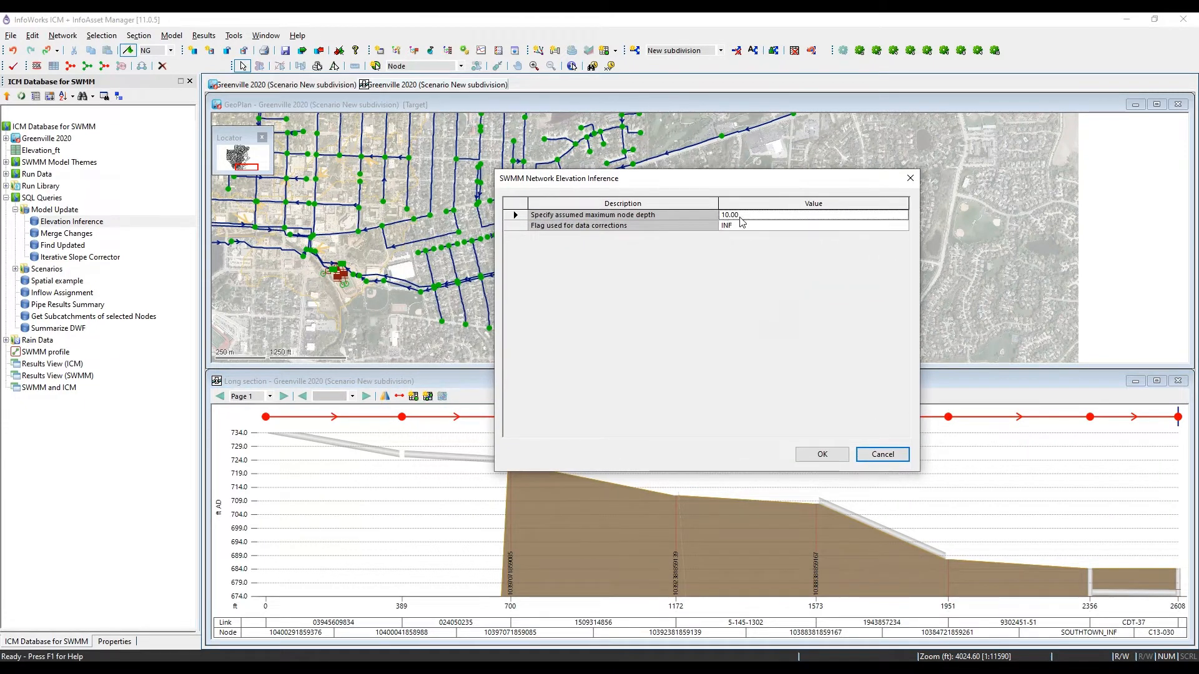
pyautogui.click(822, 454)
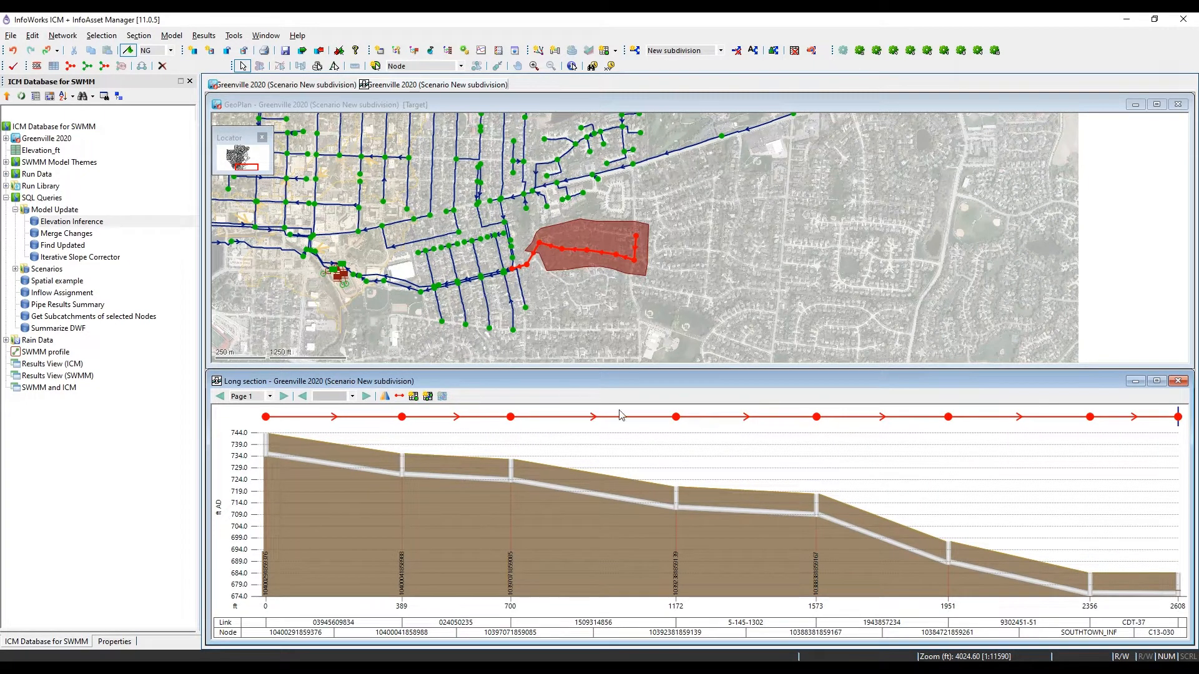
# - Examine the elevations and flags of the upstream subdivision conduits from the long section and the GeoPlan
pyautogui.doubleClick(604, 417)
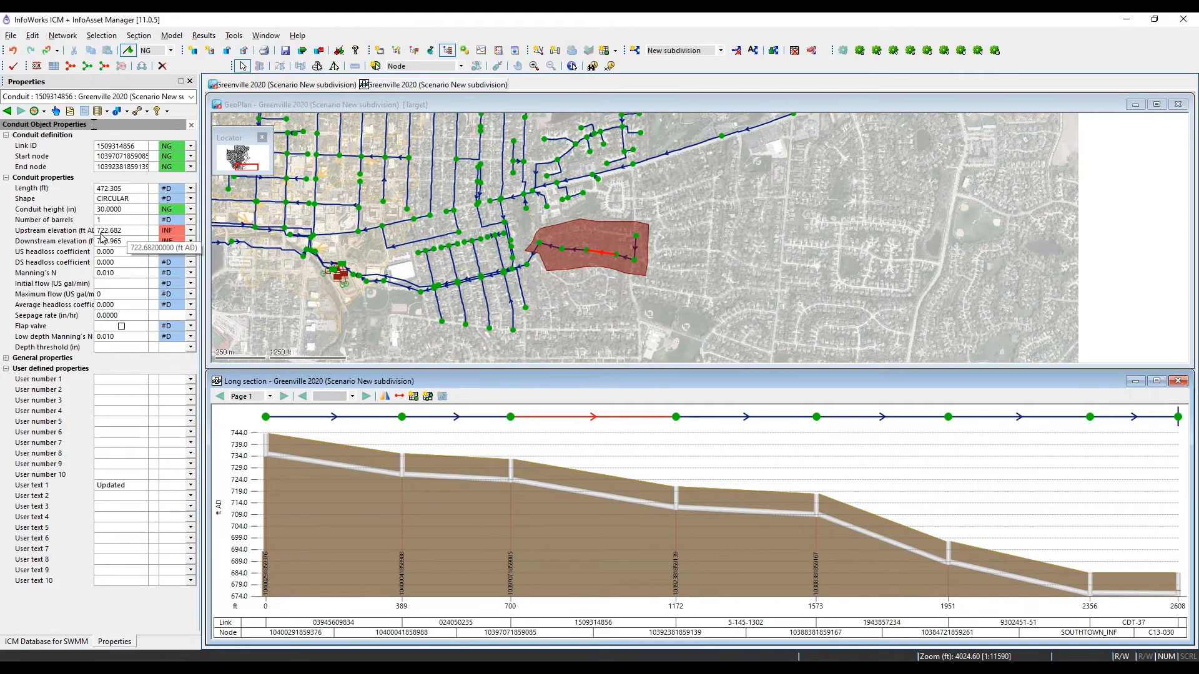
pyautogui.click(436, 417)
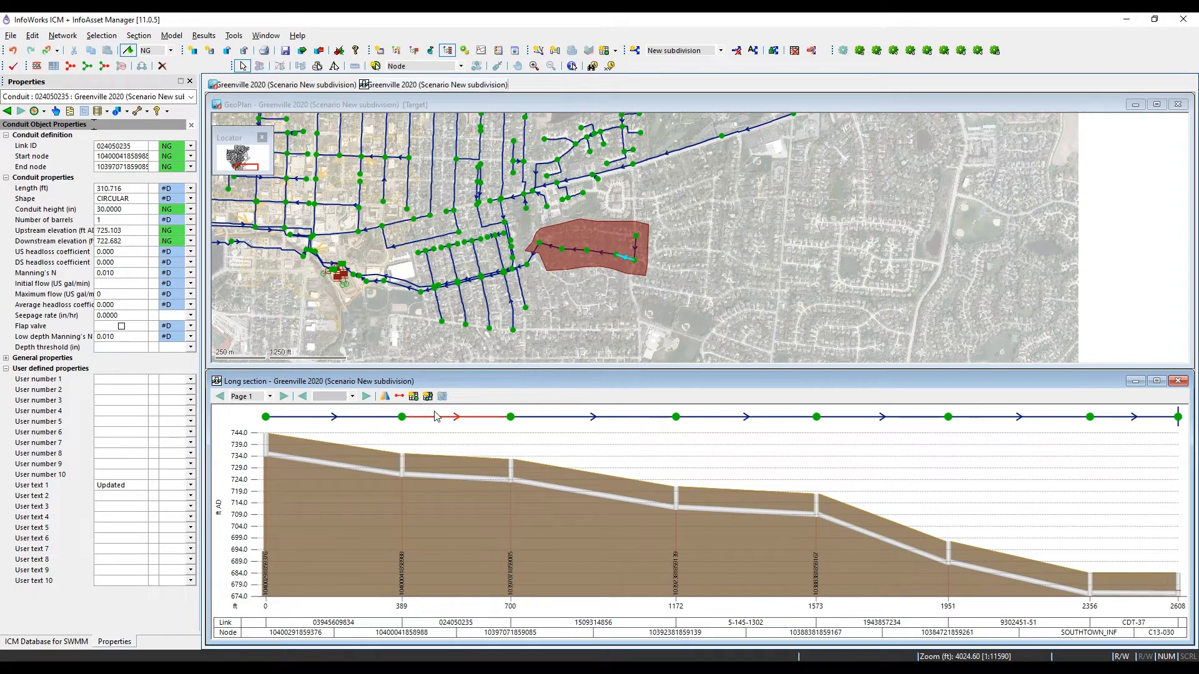
pyautogui.click(366, 417)
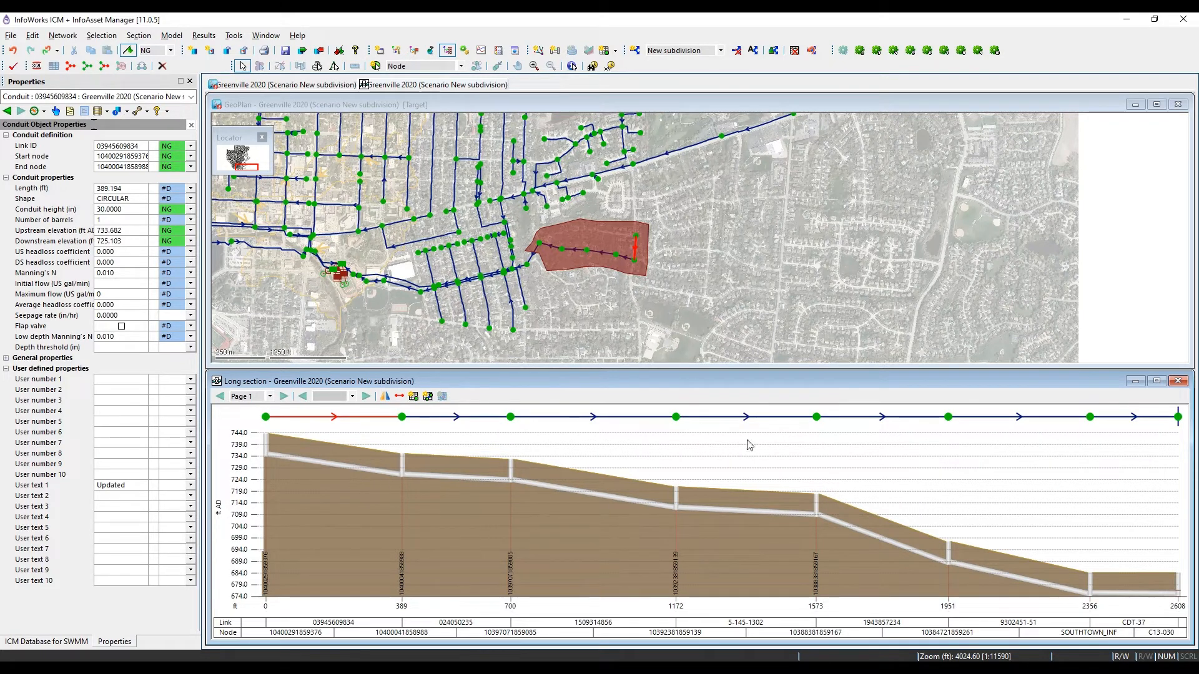
pyautogui.click(605, 253)
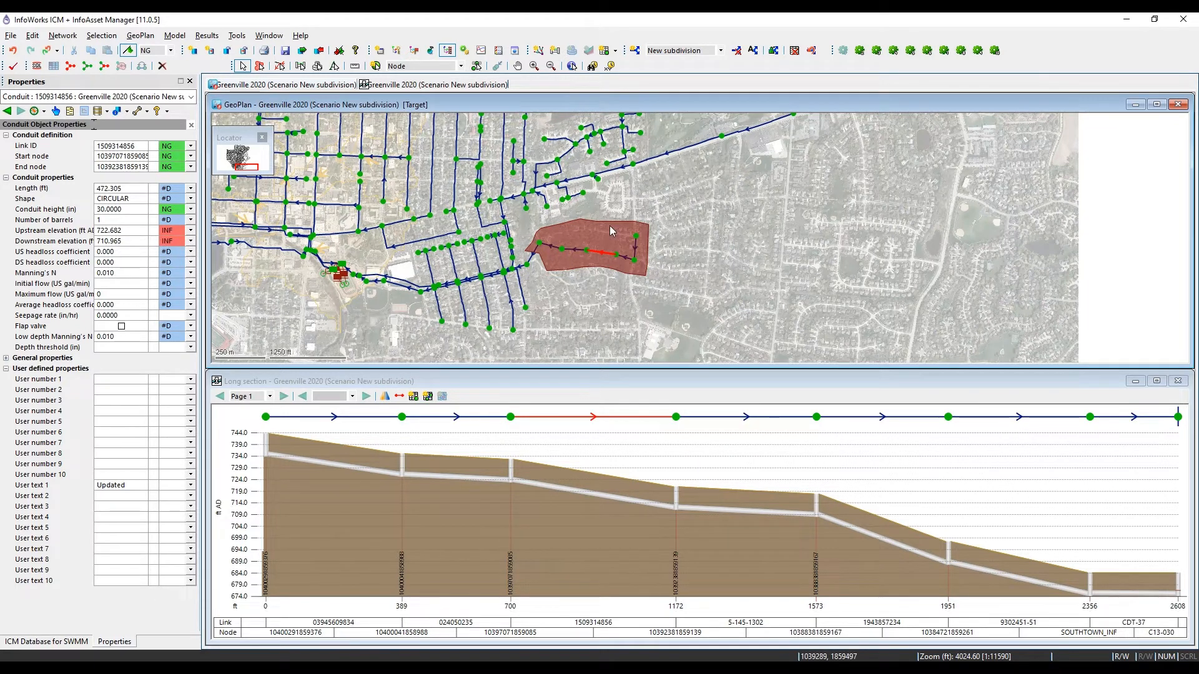
pyautogui.moveTo(116, 242)
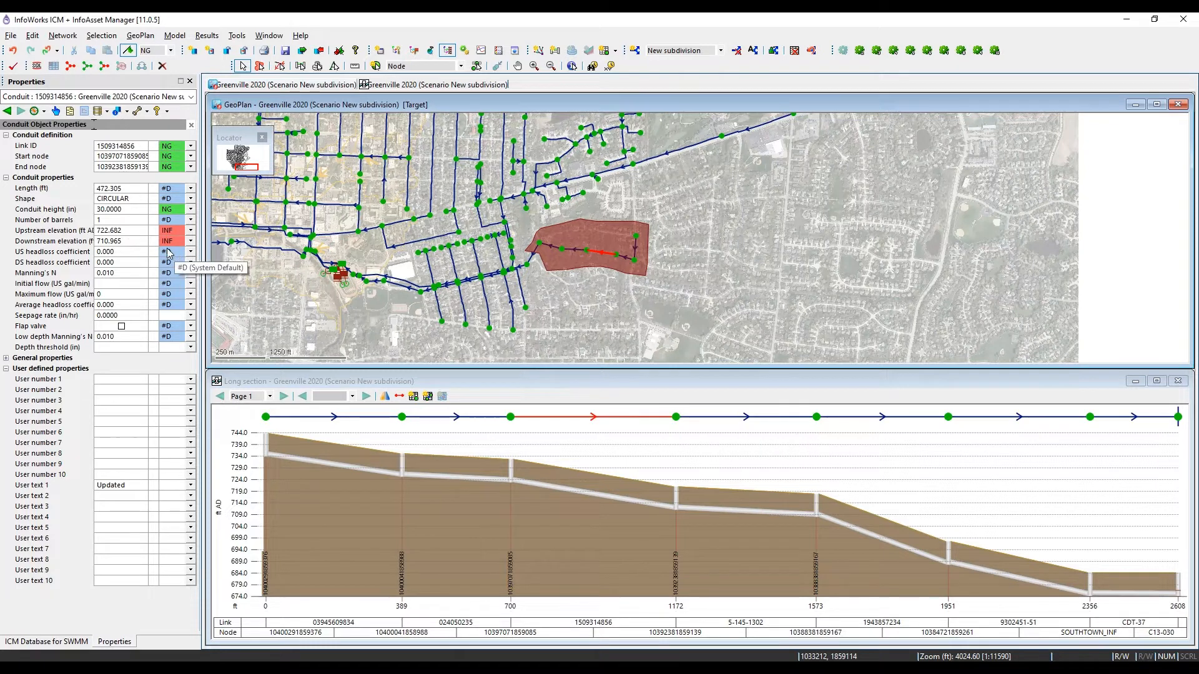
pyautogui.moveTo(166, 251)
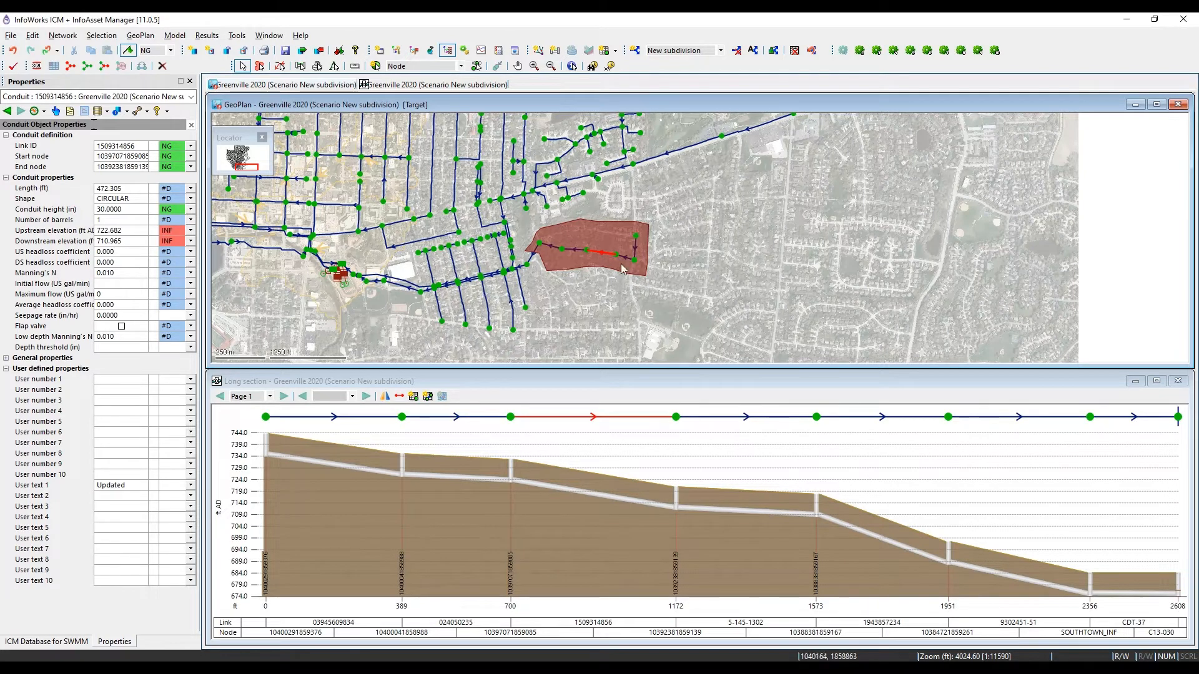
# - Close the long section and enlarge the GeoPlan window to show the whole network
pyautogui.scroll(-3, 621, 266)
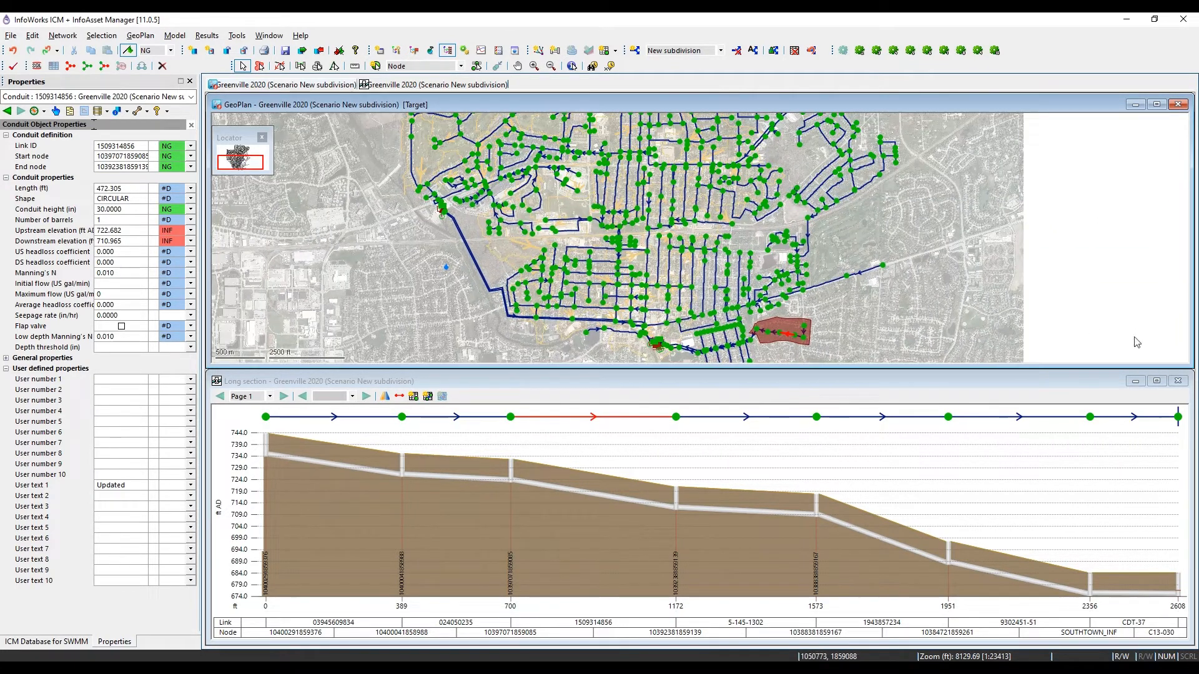
pyautogui.click(1178, 381)
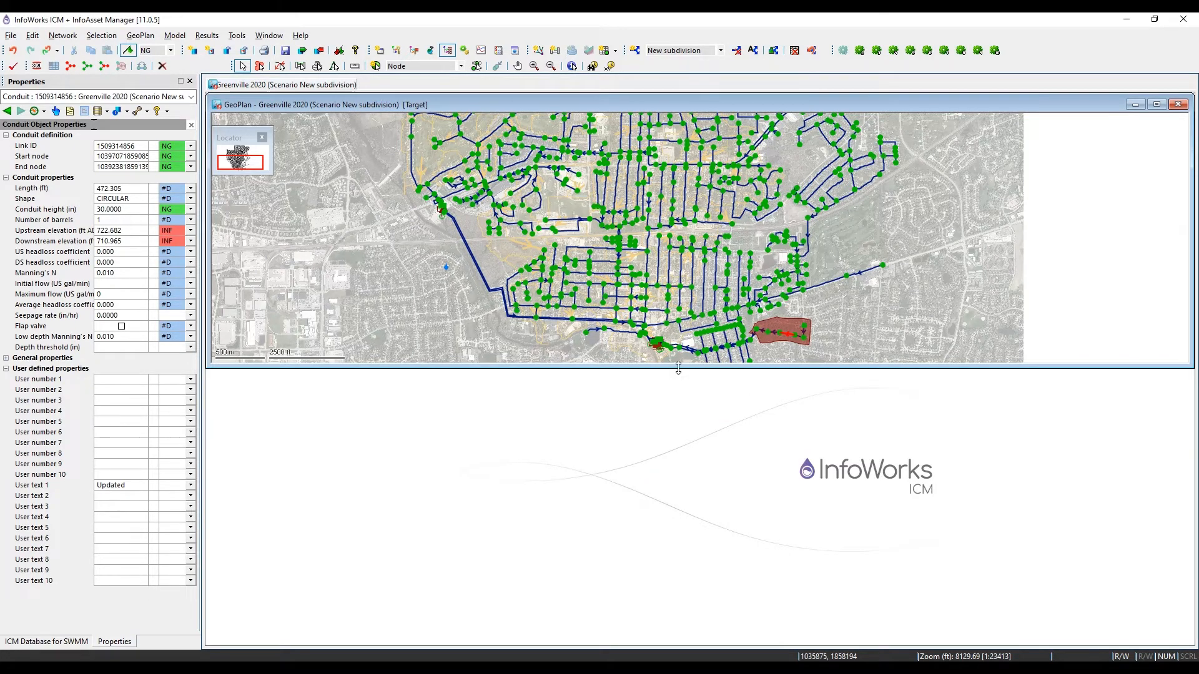
pyautogui.moveTo(678, 368); pyautogui.dragTo(693, 641)
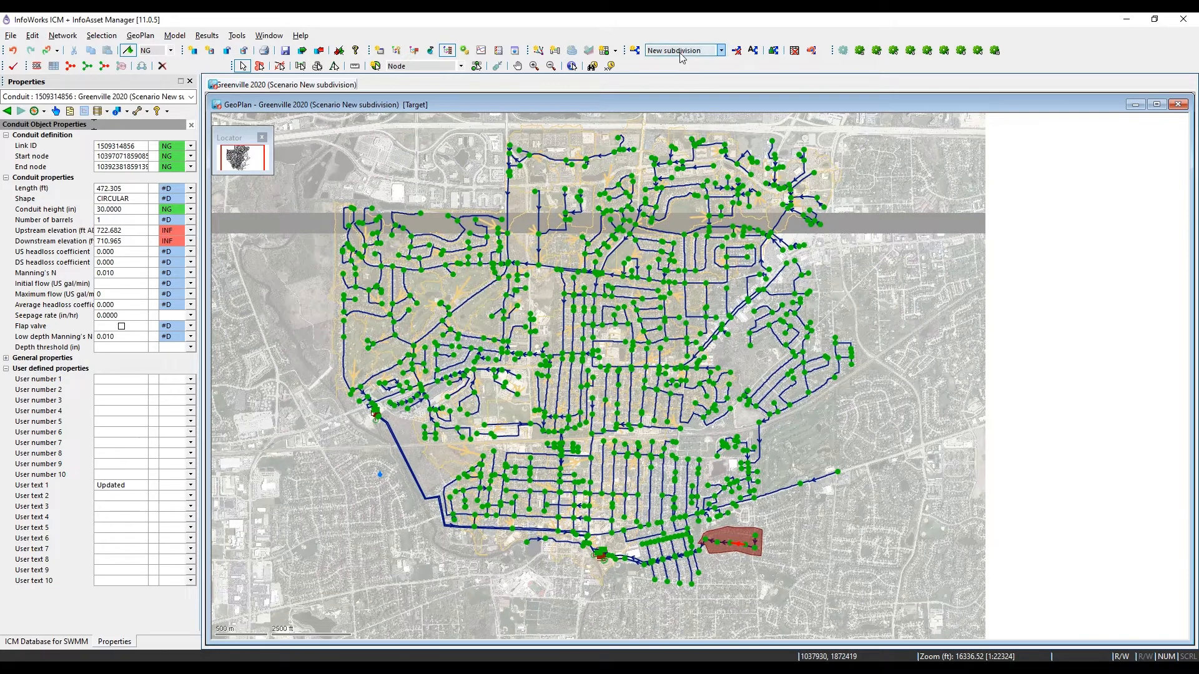
# - View the Existing SW Branch, Existing Northwest and Existing Downtown scenarios in turn, and return to the Base scenario
pyautogui.click(680, 52)
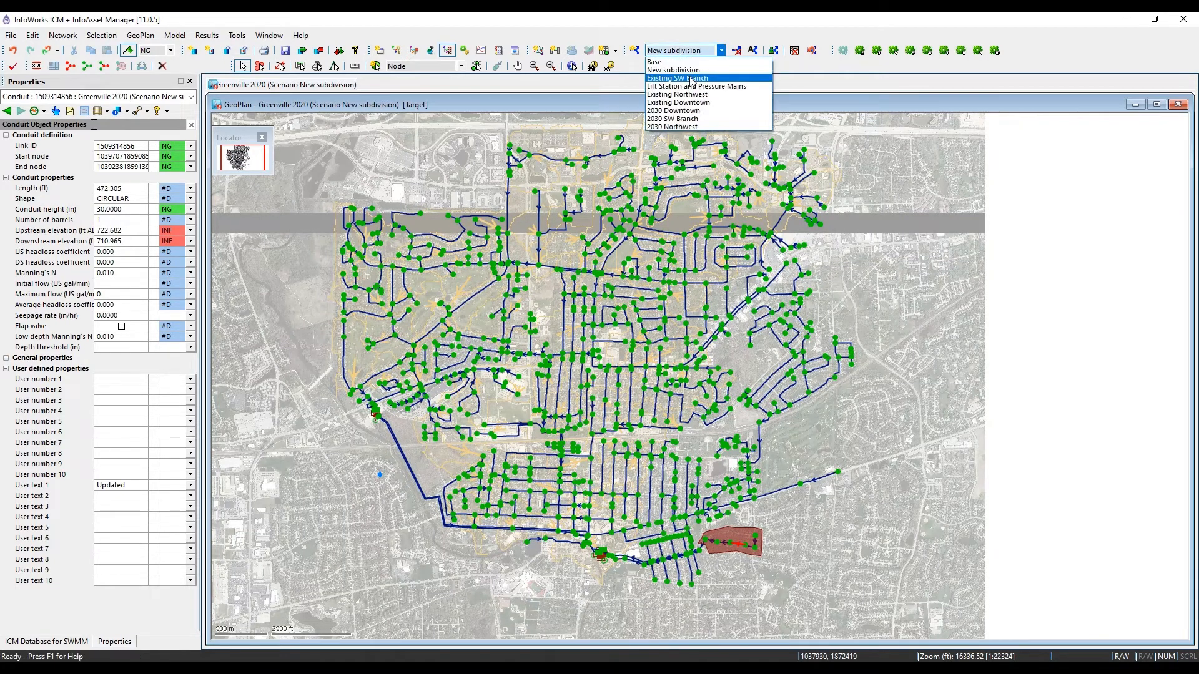
pyautogui.click(691, 79)
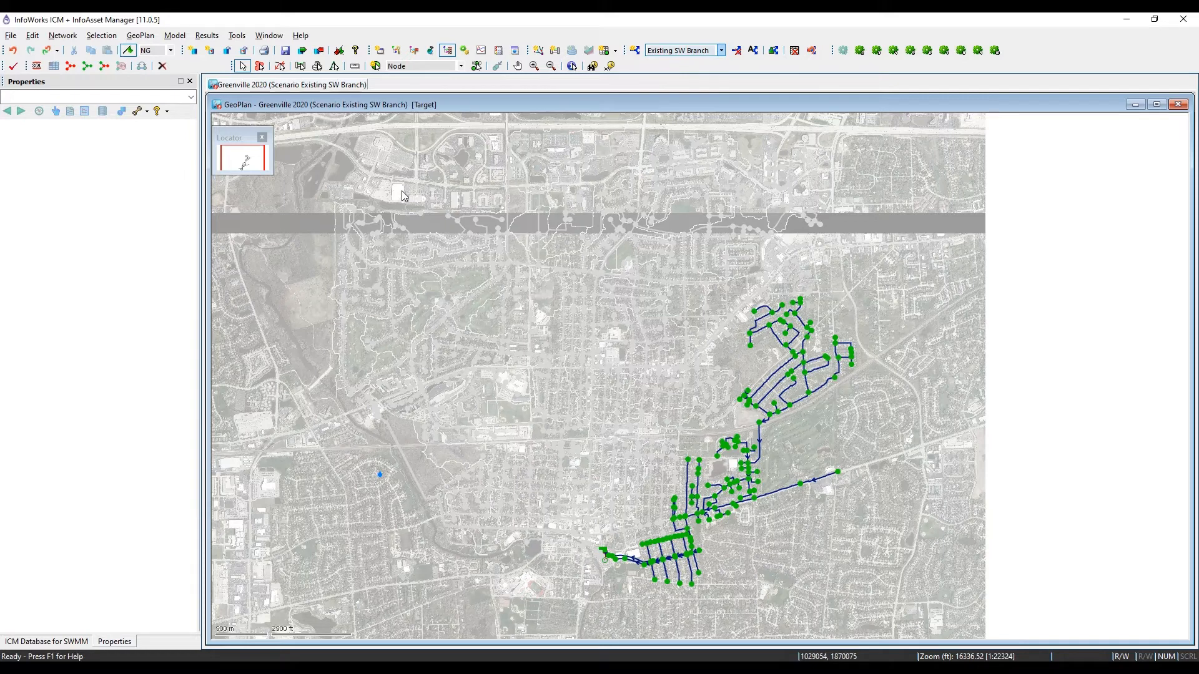
pyautogui.click(700, 51)
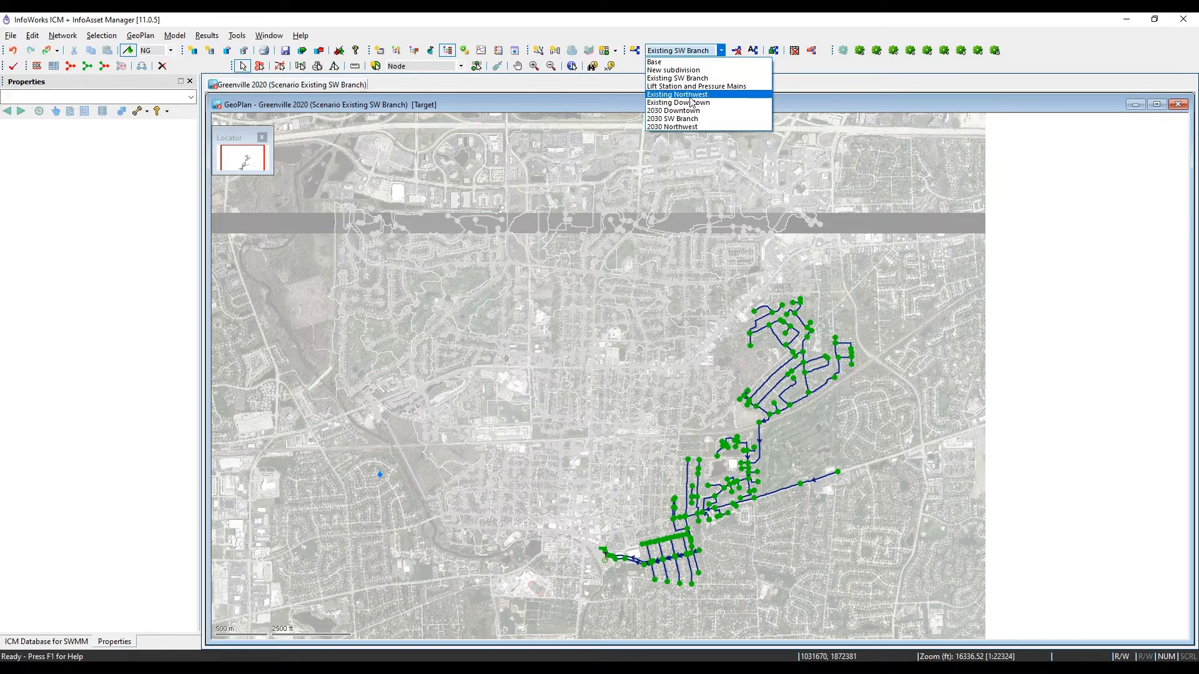
pyautogui.click(691, 95)
pyautogui.click(687, 52)
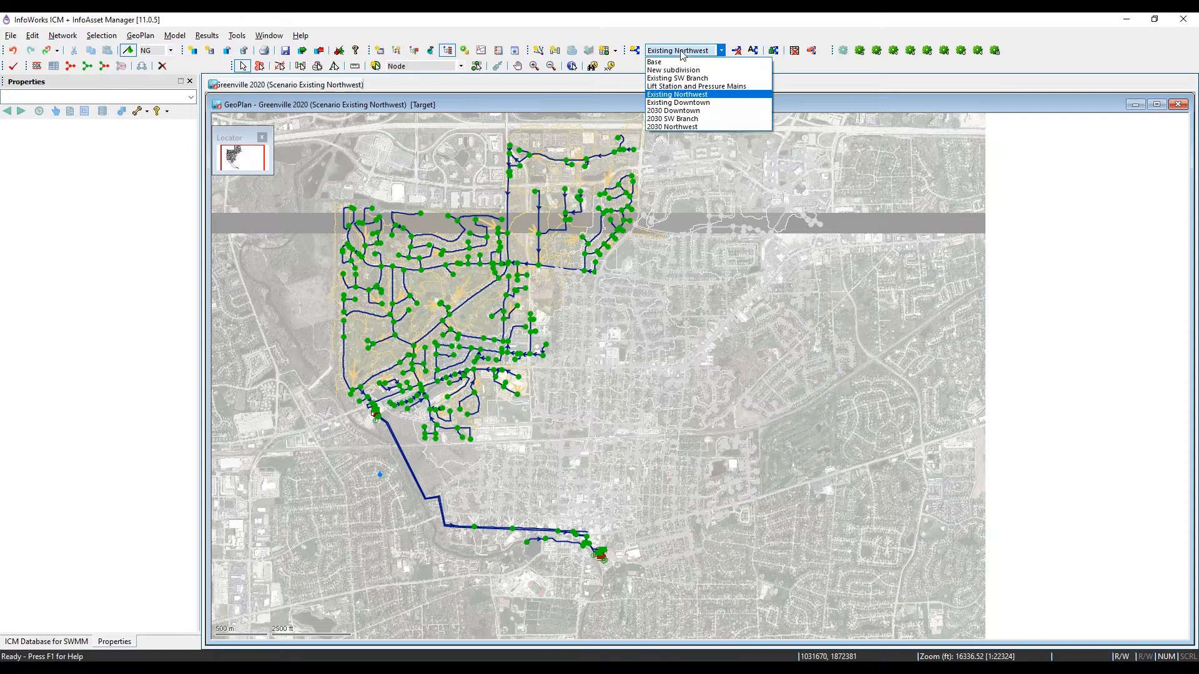
pyautogui.click(700, 103)
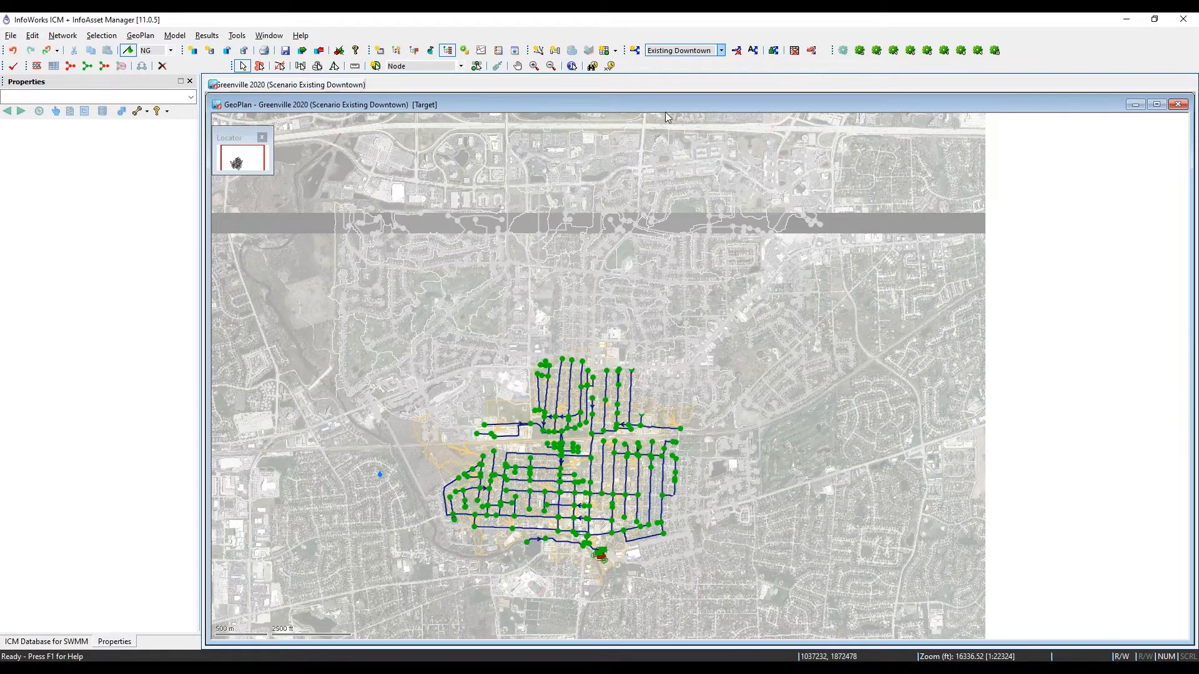
pyautogui.click(672, 51)
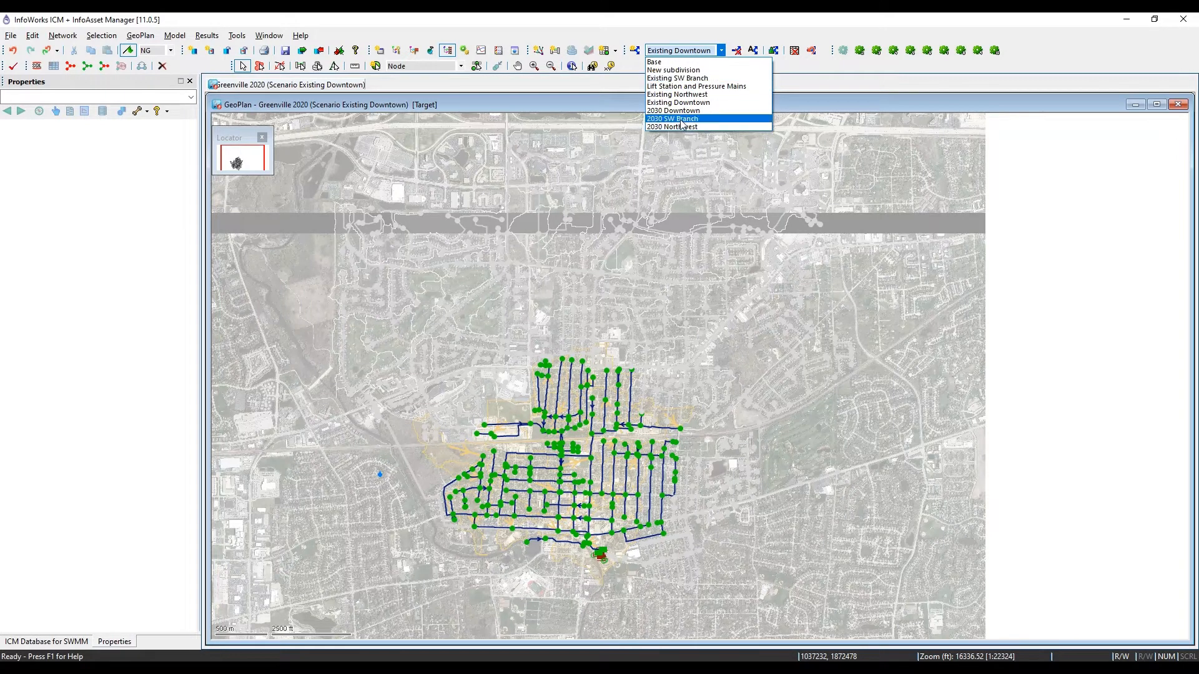
pyautogui.click(684, 62)
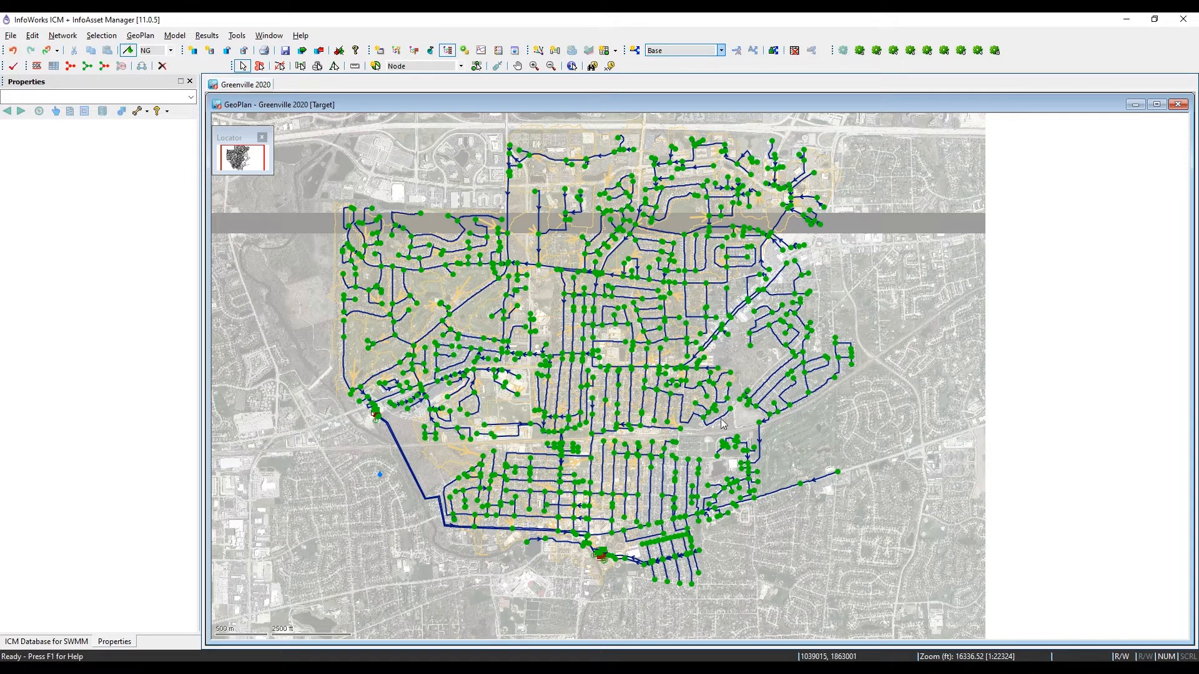
# - Review the list of network scenarios and switch to the 2030 Downtown scenario
pyautogui.click(722, 50)
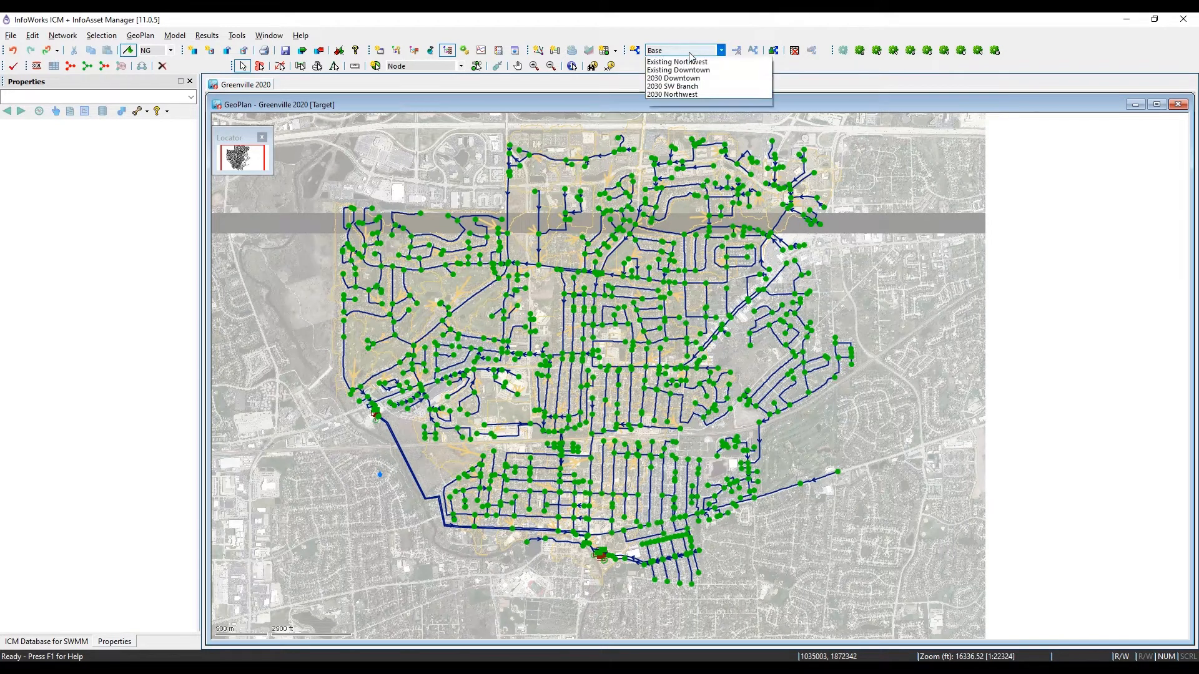
pyautogui.click(799, 73)
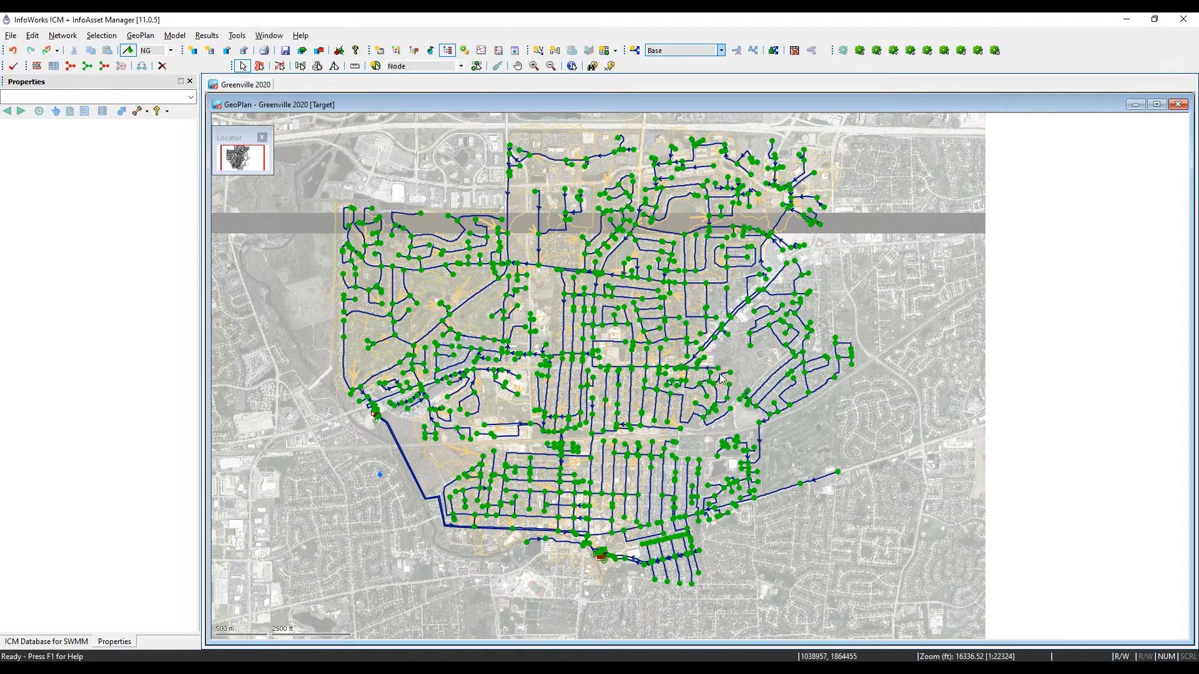
pyautogui.click(693, 50)
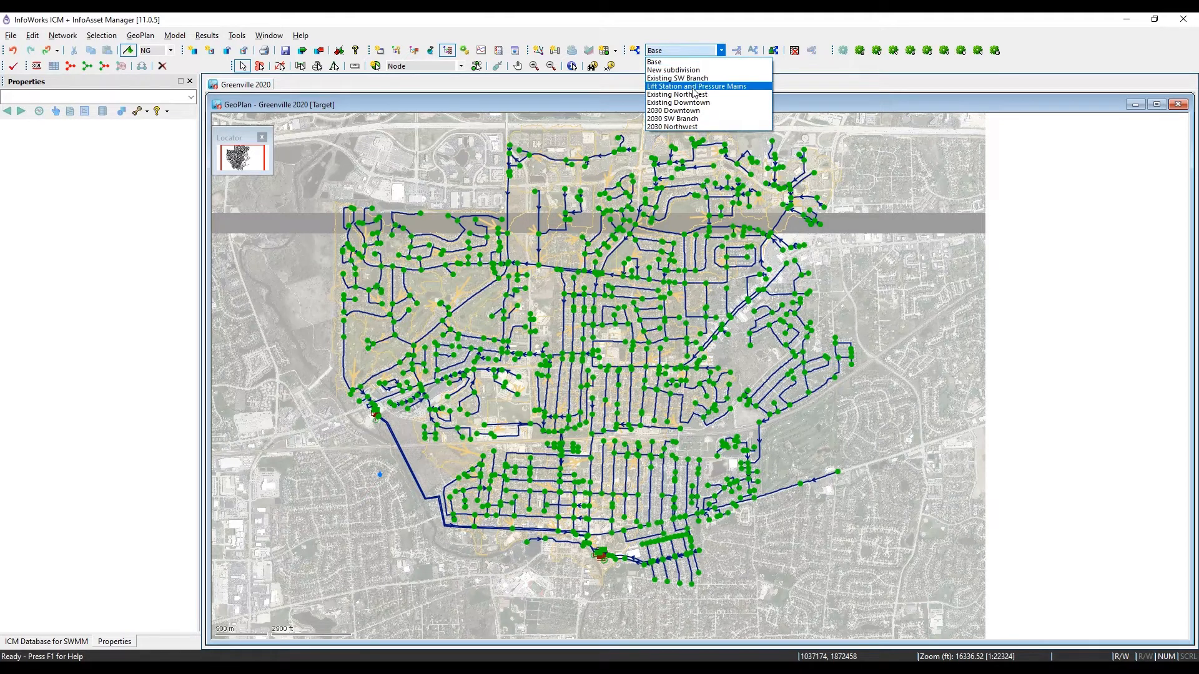
pyautogui.click(674, 111)
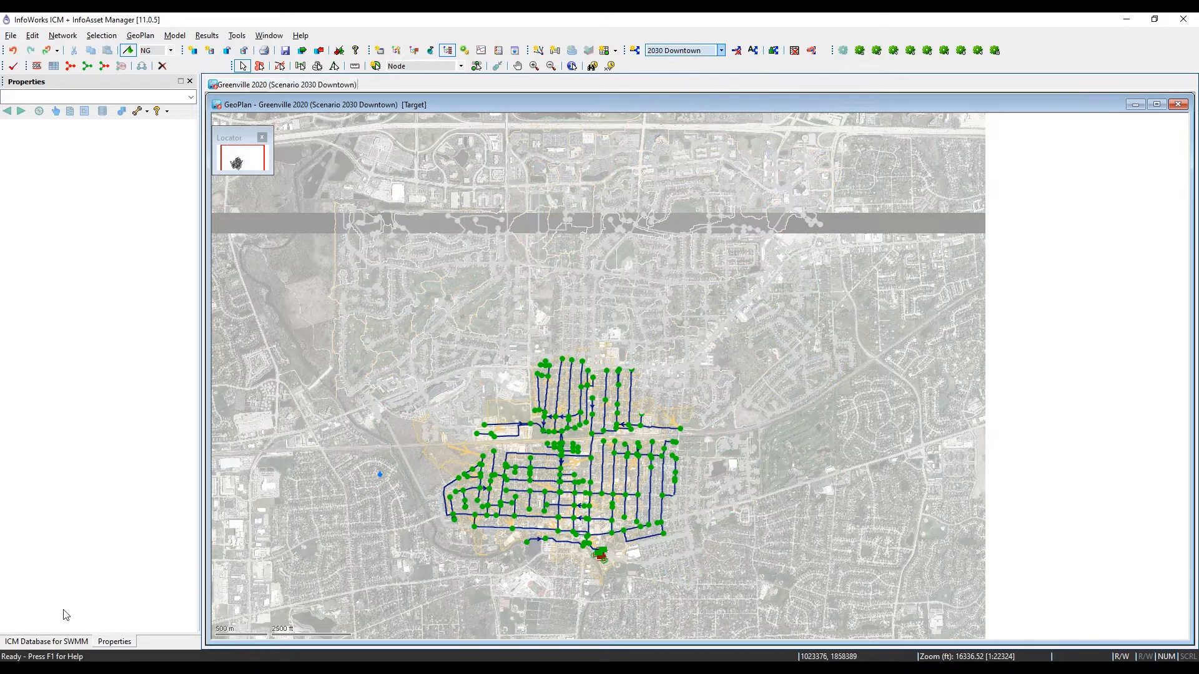
# - Open the Add Scenarios query from the Scenarios group of SQL Queries and review its 2030 and 2040 Downtown statements
pyautogui.click(58, 640)
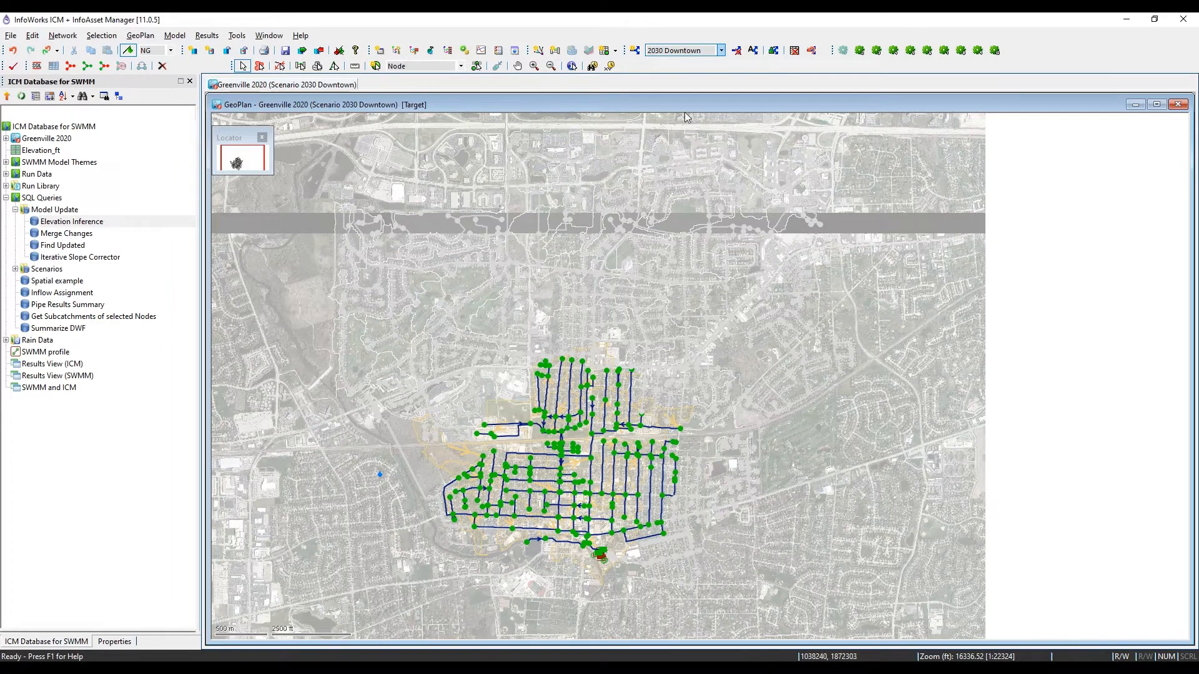
pyautogui.click(16, 269)
pyautogui.doubleClick(56, 290)
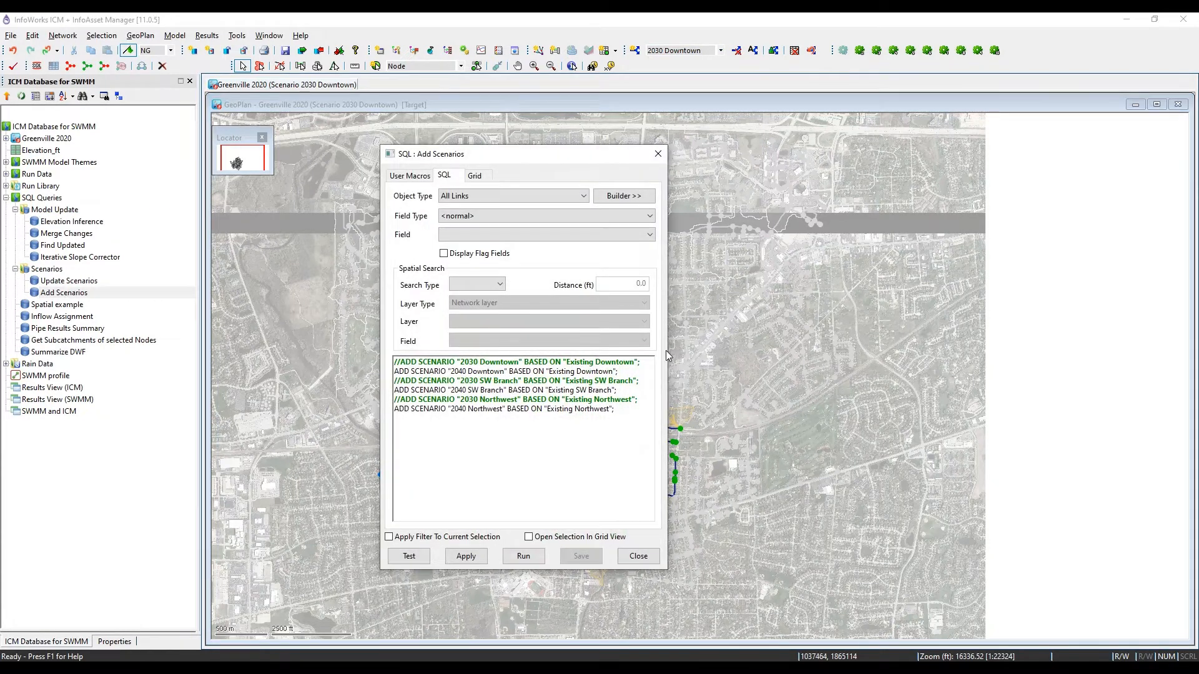
pyautogui.moveTo(668, 353); pyautogui.dragTo(746, 354)
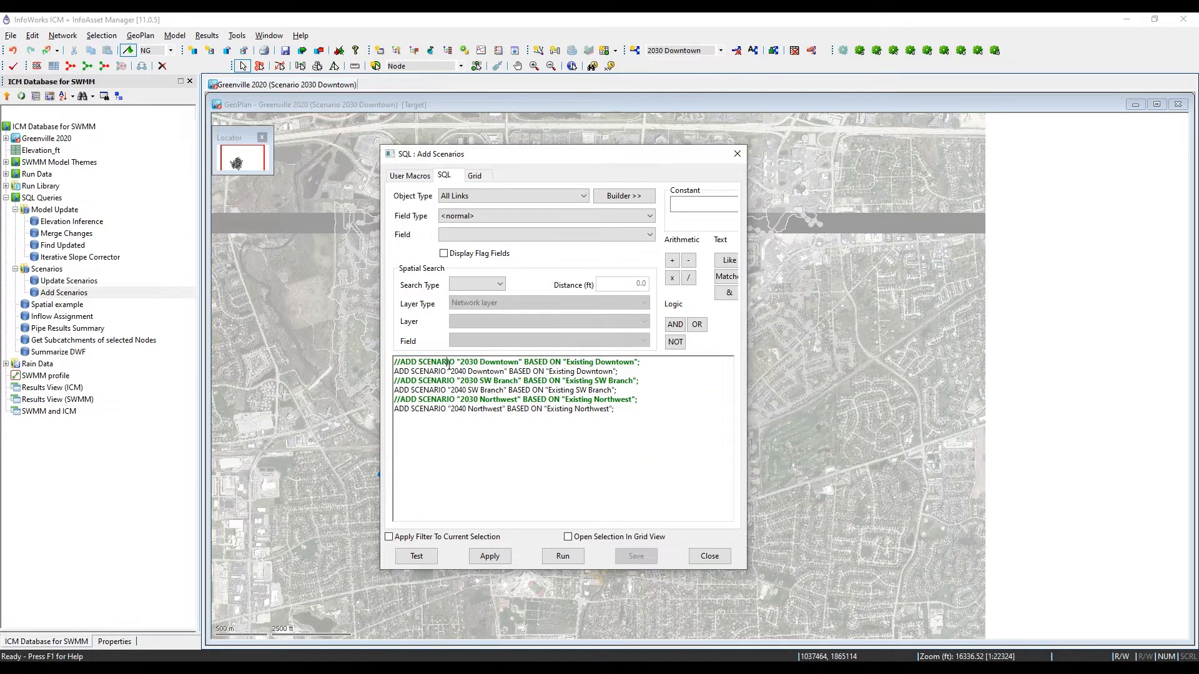
pyautogui.moveTo(458, 362); pyautogui.dragTo(623, 364)
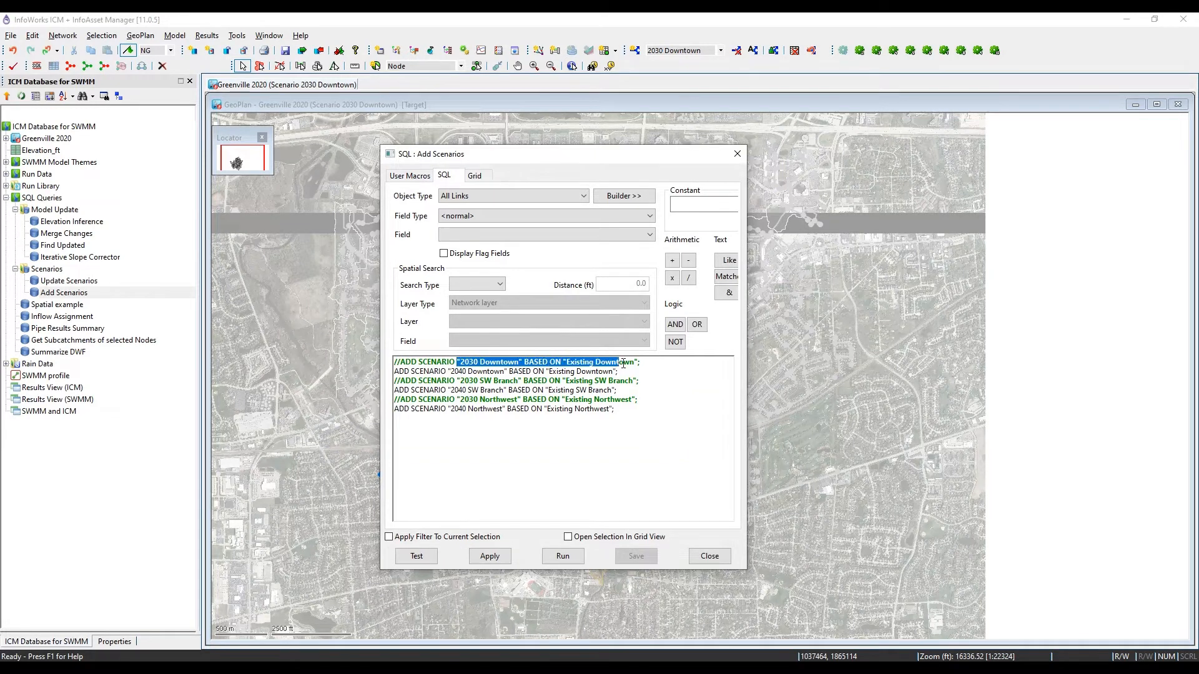
pyautogui.moveTo(451, 372); pyautogui.dragTo(465, 371)
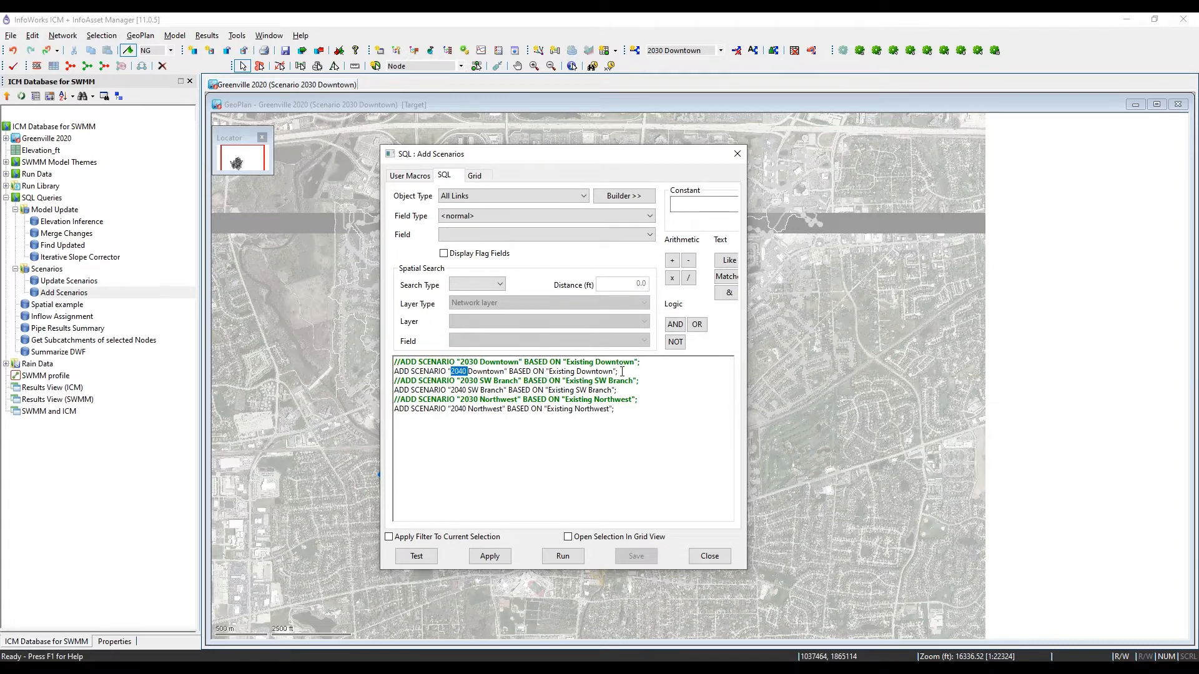
# - Review the 2040 Downtown and 2040 SW Branch statements in the Add Scenarios query and close it
pyautogui.moveTo(622, 371); pyautogui.dragTo(448, 369)
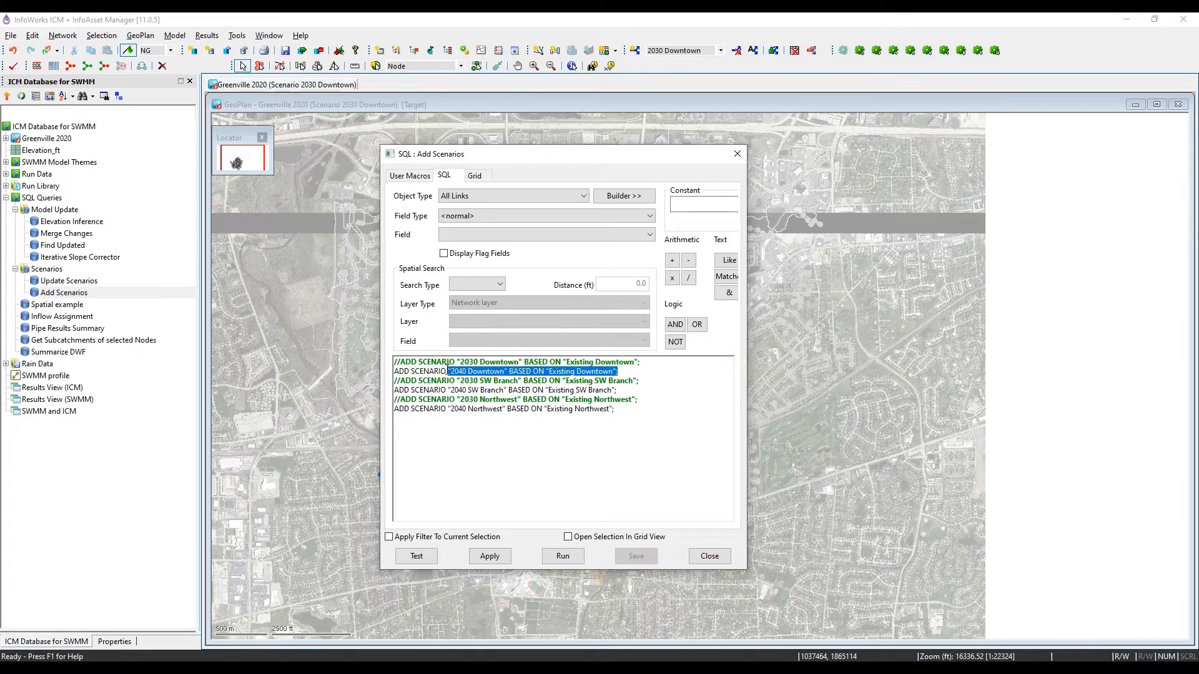
pyautogui.click(491, 390)
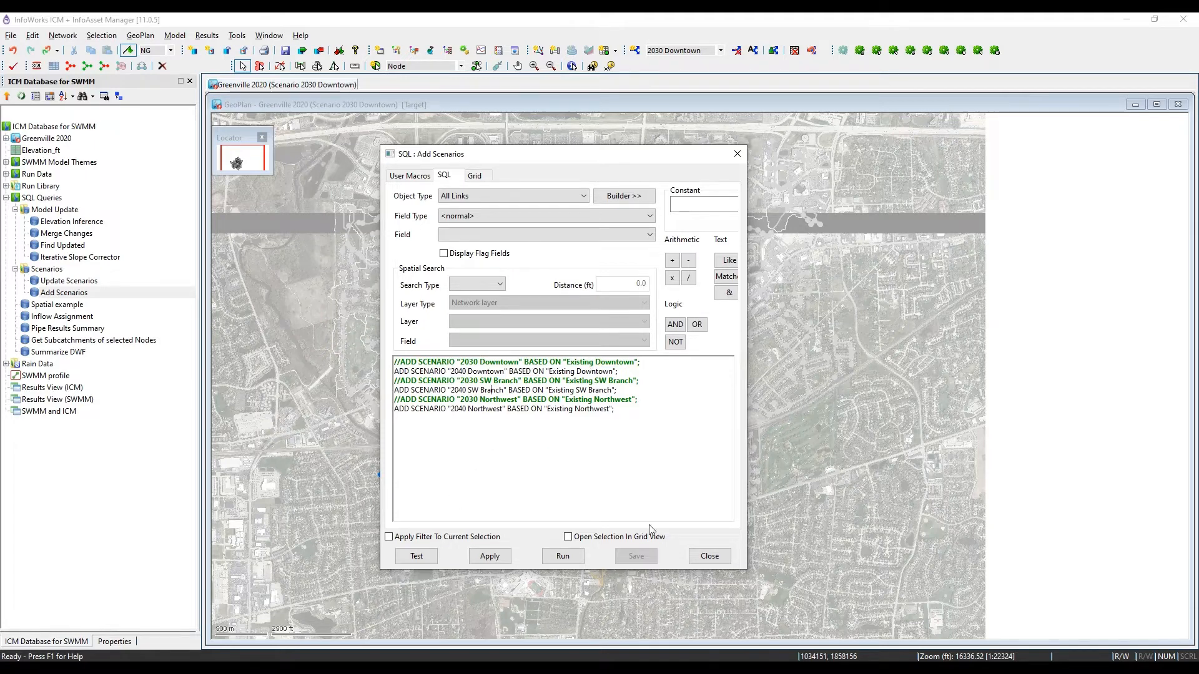
pyautogui.click(710, 556)
# - Run the Add Scenarios query on the open network to create the 2040 Downtown, 2040 SW Branch and 2040 Northwest scenarios
pyautogui.click(63, 294)
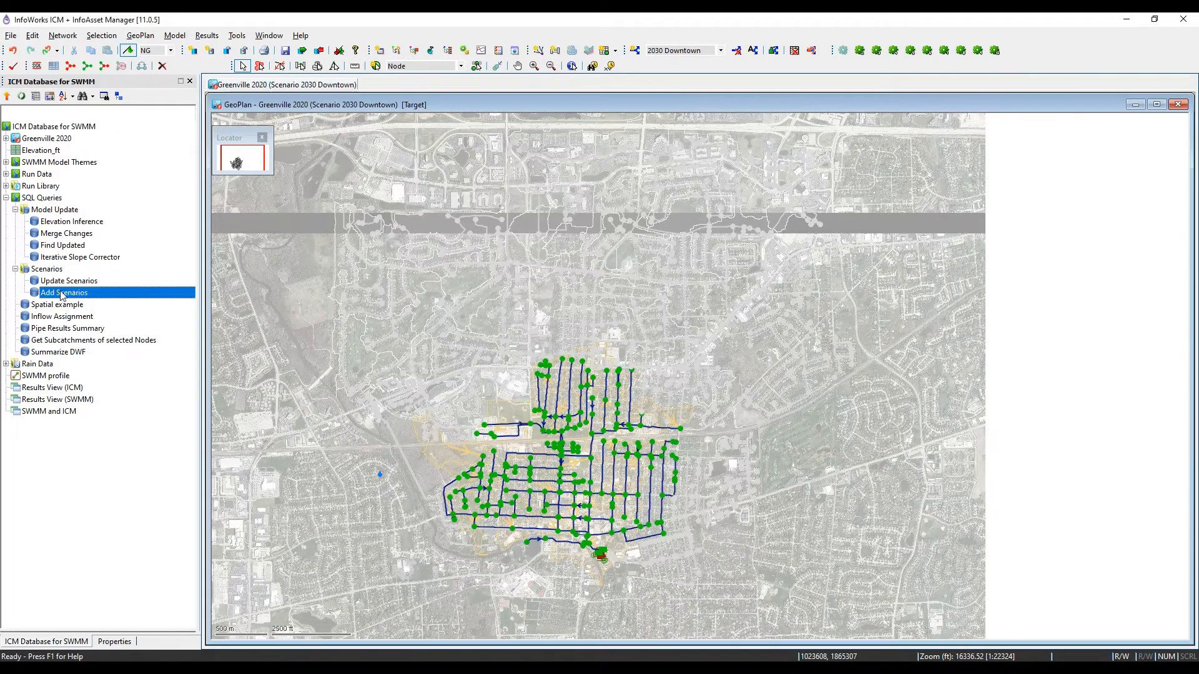
pyautogui.moveTo(63, 295); pyautogui.dragTo(388, 252)
pyautogui.moveTo(89, 296)
# - View the 2040 Downtown scenario and return to the 2030 Downtown scenario
pyautogui.click(720, 50)
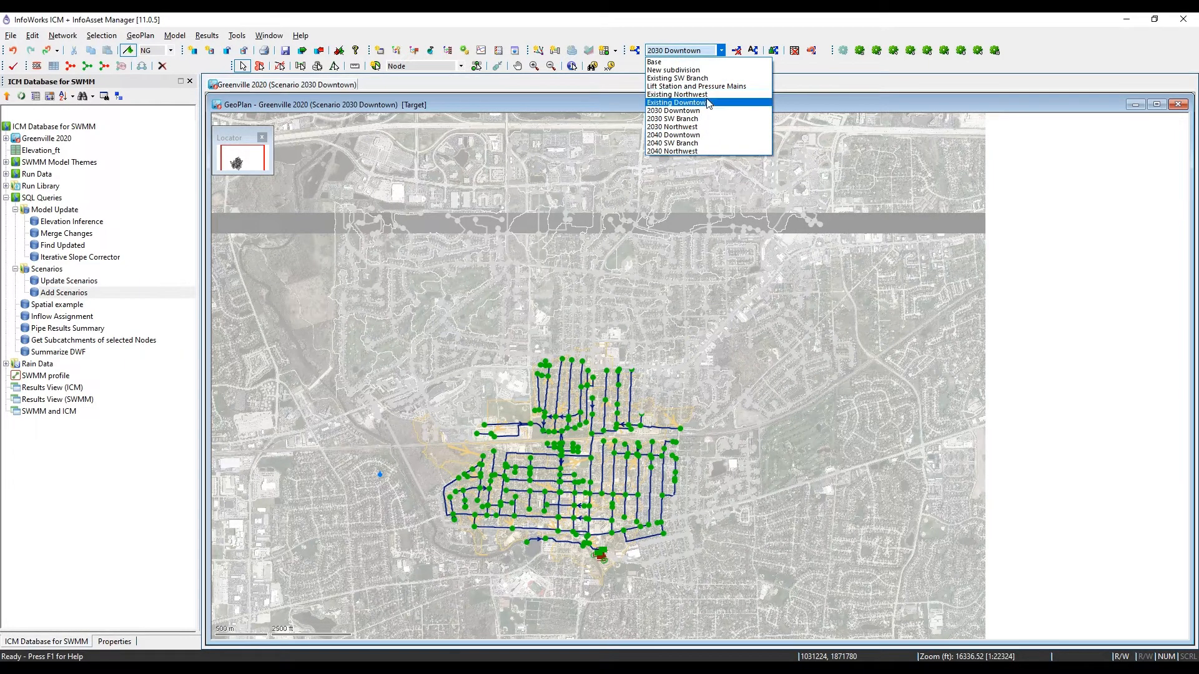
pyautogui.click(706, 136)
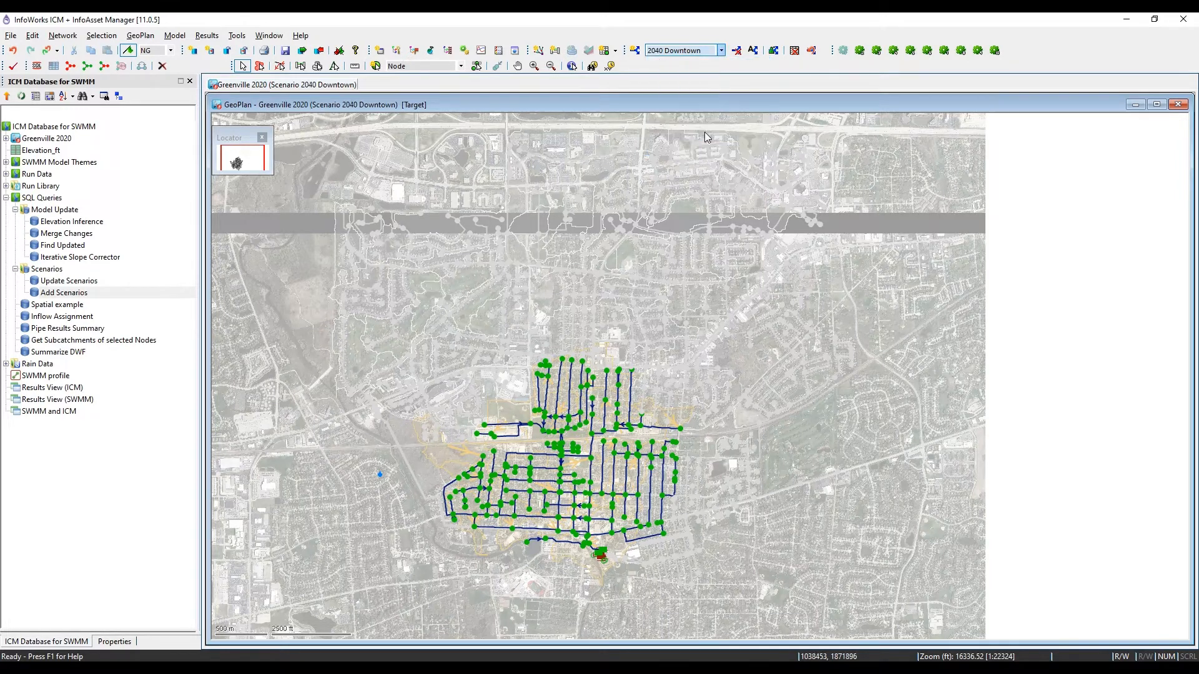
pyautogui.click(678, 55)
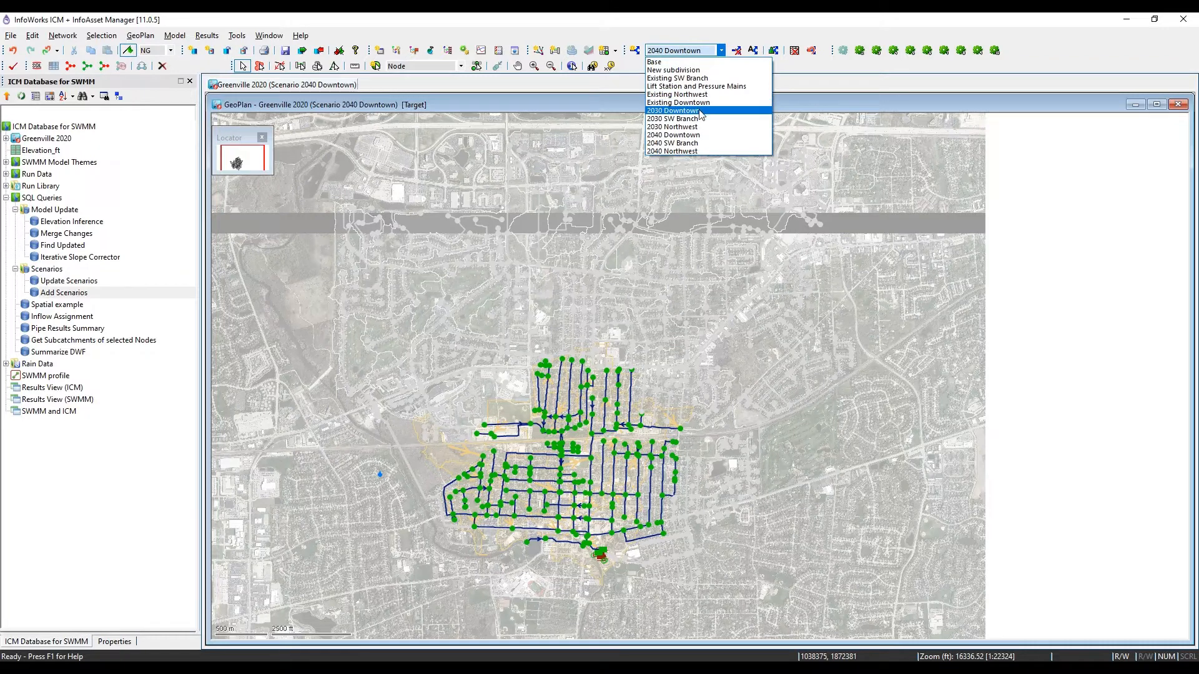
pyautogui.click(701, 112)
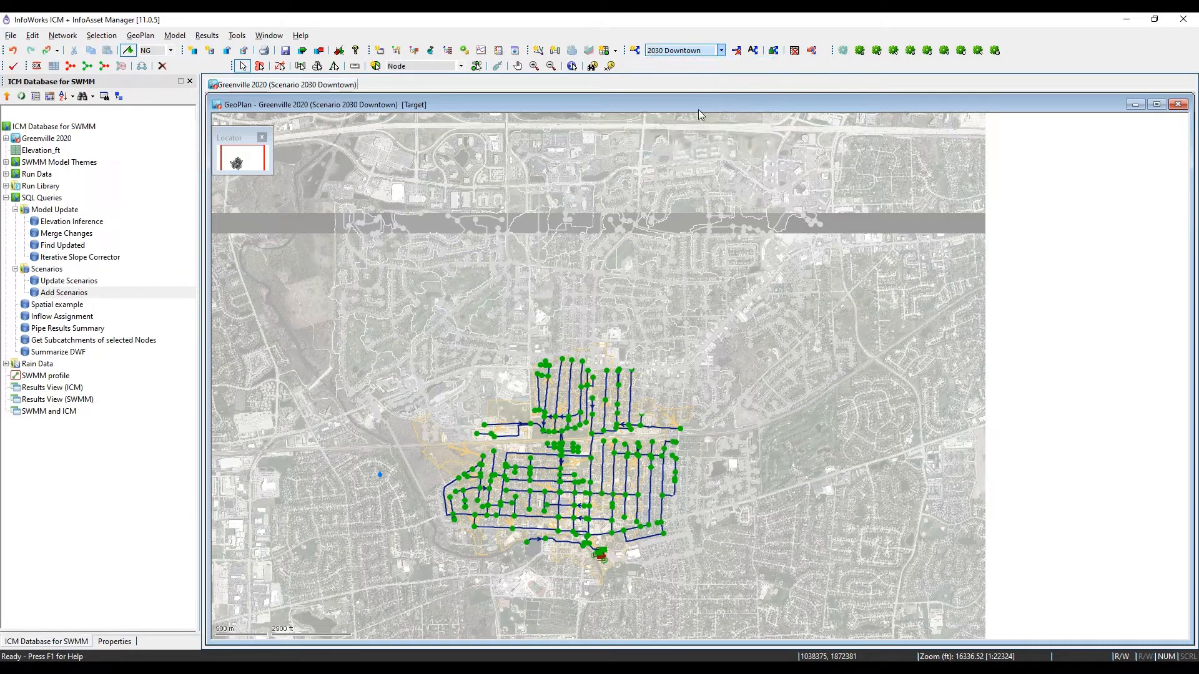
# - Open the Update Scenarios query, review its base_flow multipliers for each 2030 and 2040 scenario, and close it
pyautogui.click(83, 281)
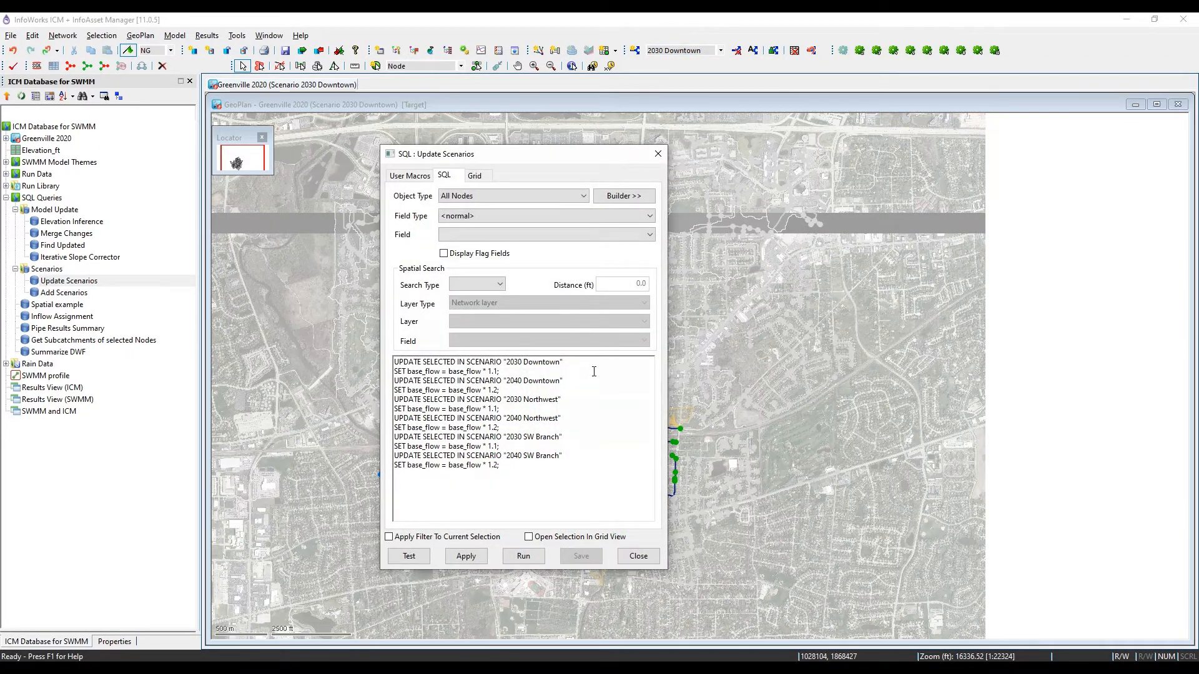
pyautogui.click(585, 372)
pyautogui.moveTo(562, 154); pyautogui.dragTo(400, 132)
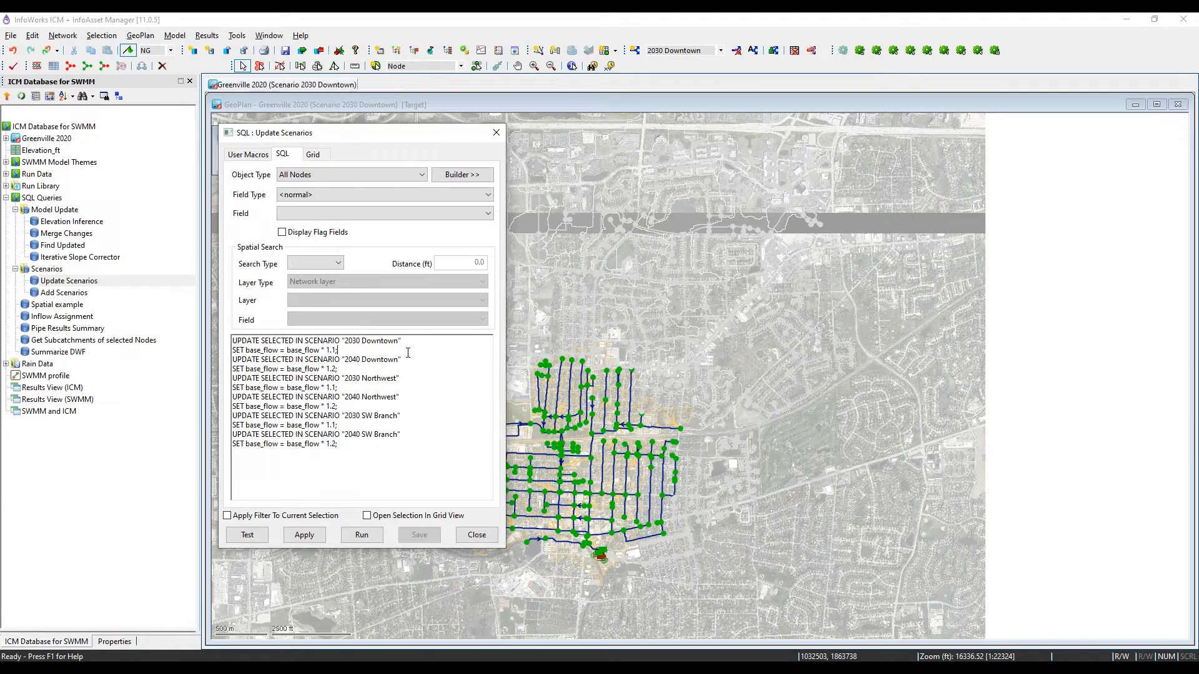
pyautogui.moveTo(385, 352); pyautogui.dragTo(235, 353)
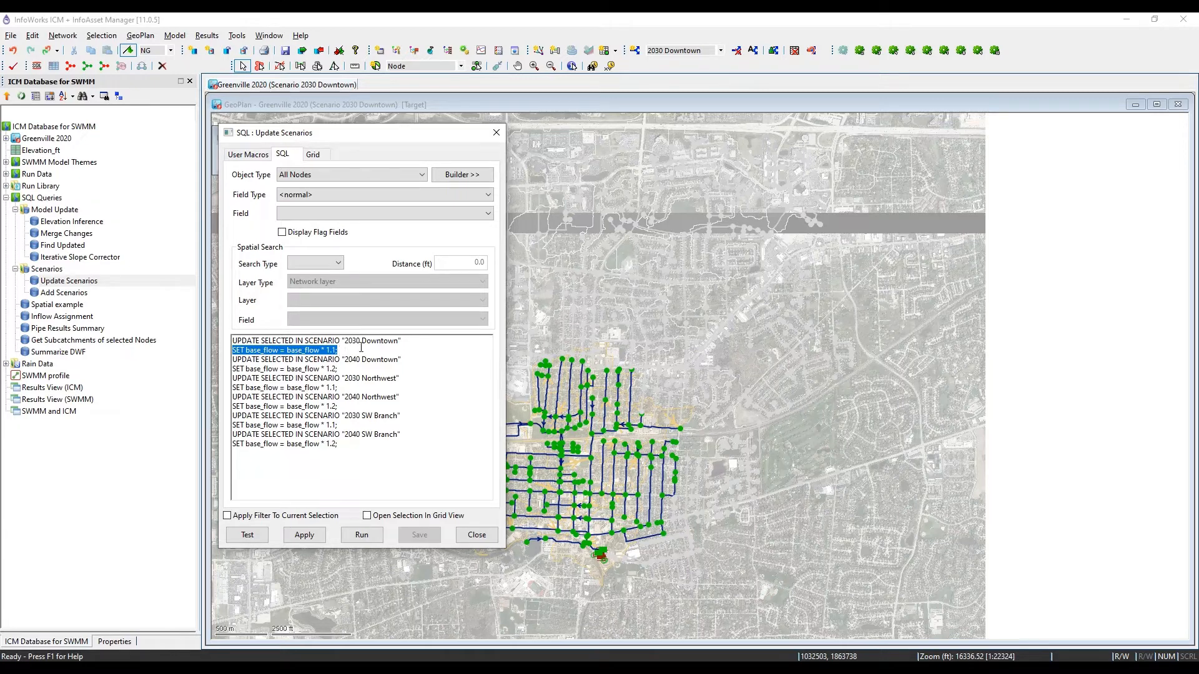
pyautogui.moveTo(345, 369); pyautogui.dragTo(233, 370)
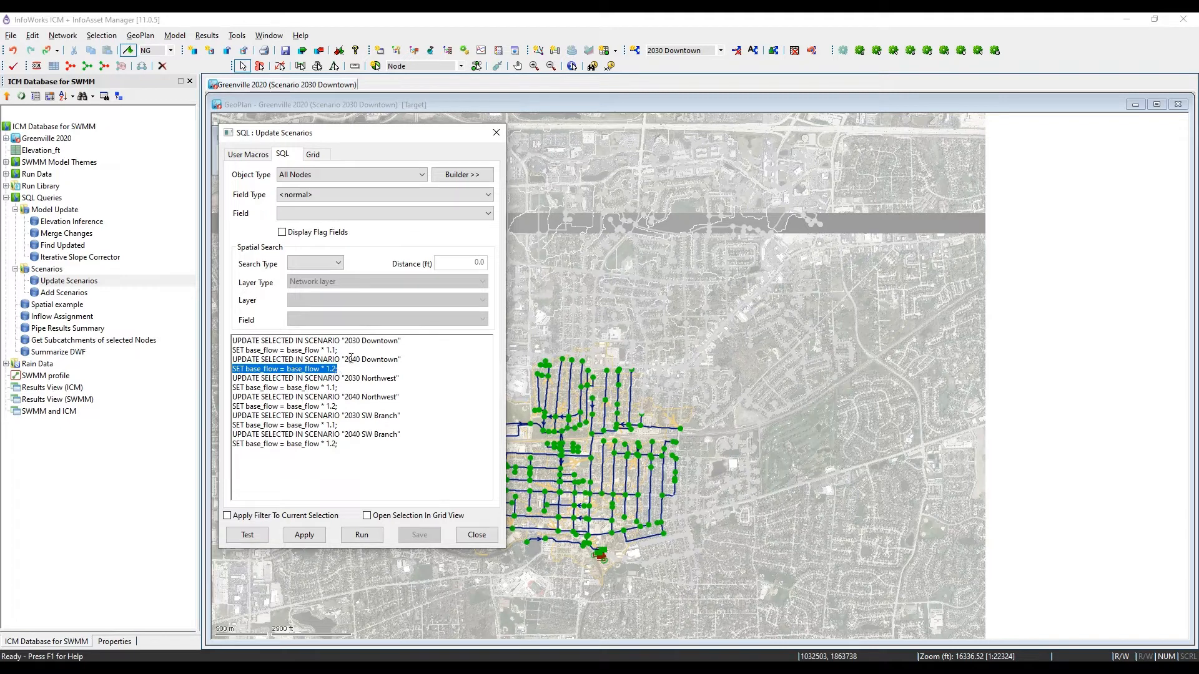
pyautogui.moveTo(338, 387); pyautogui.dragTo(230, 389)
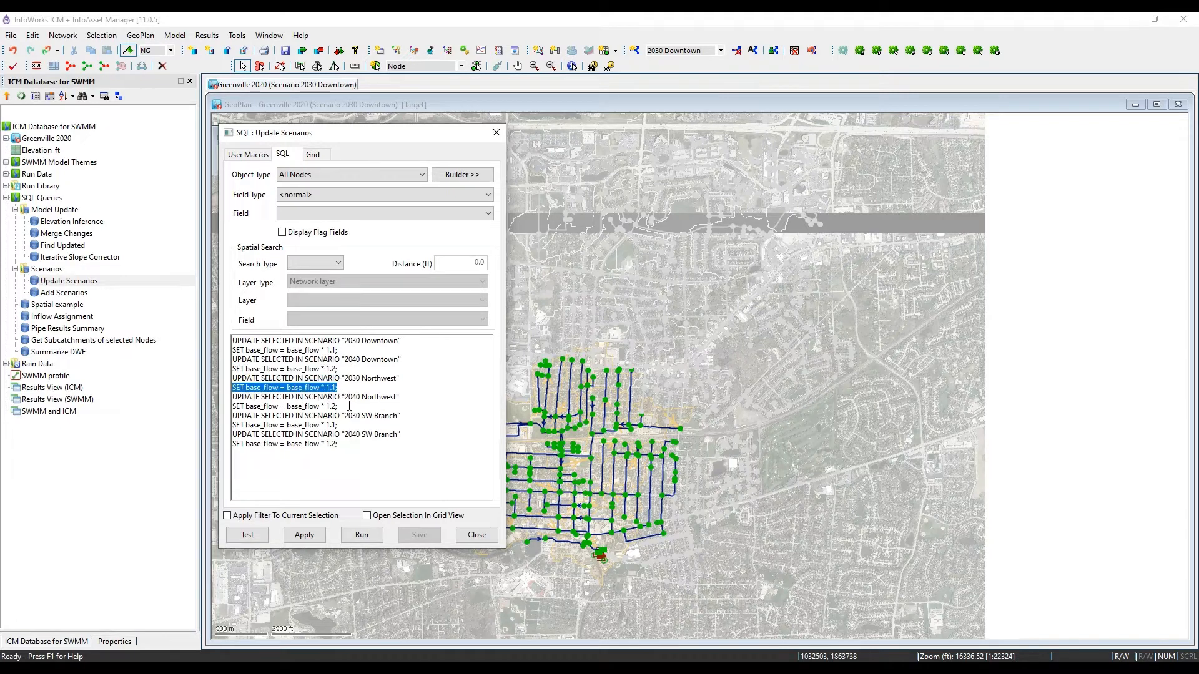
pyautogui.moveTo(349, 406); pyautogui.dragTo(232, 407)
pyautogui.moveTo(339, 425); pyautogui.dragTo(273, 448)
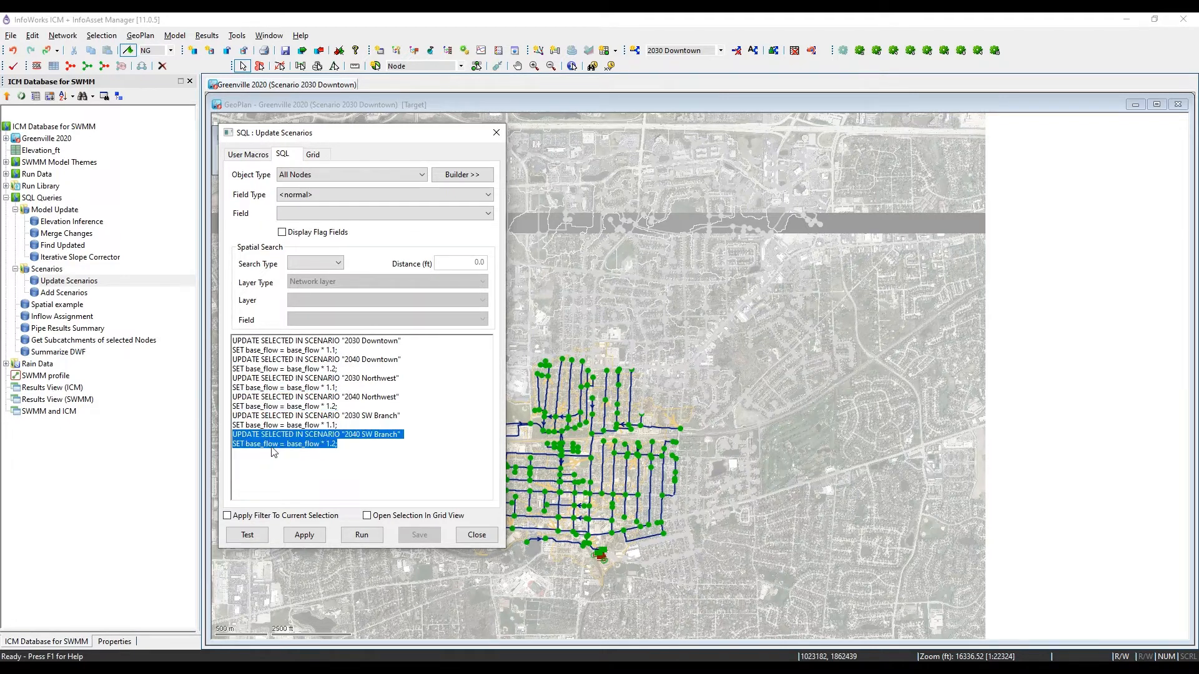
pyautogui.click(477, 534)
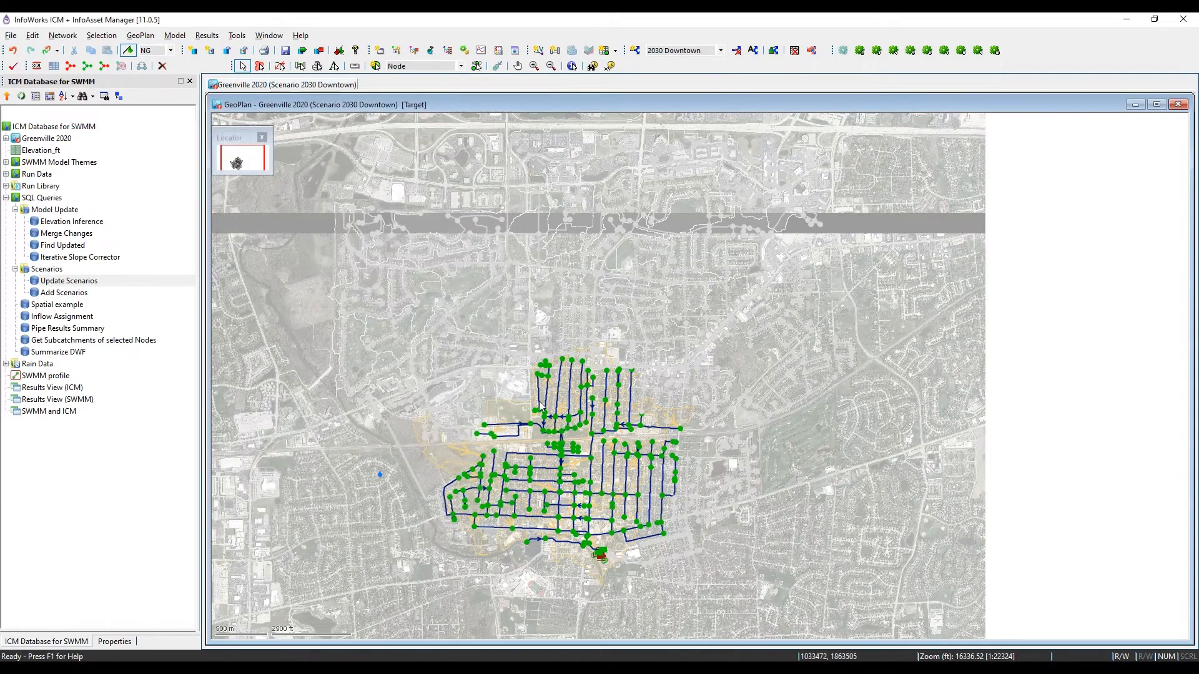
# - Select the entire network in the Base scenario and run the Update Scenarios query on it
pyautogui.click(687, 49)
pyautogui.click(675, 62)
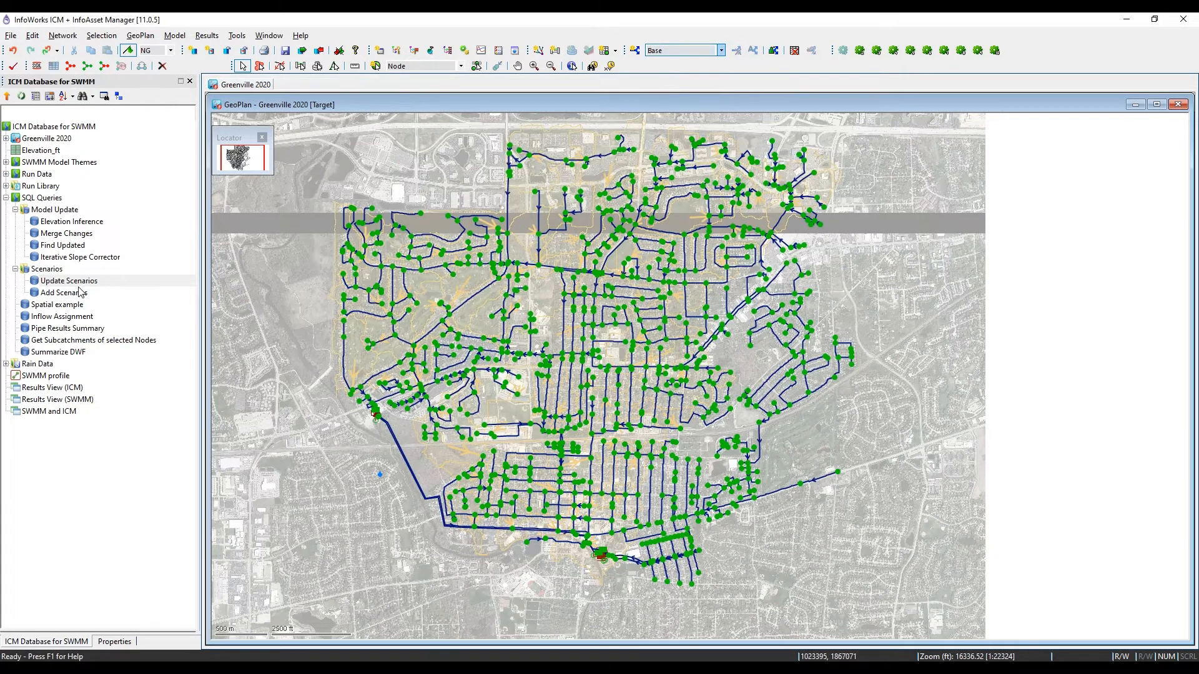
pyautogui.click(75, 282)
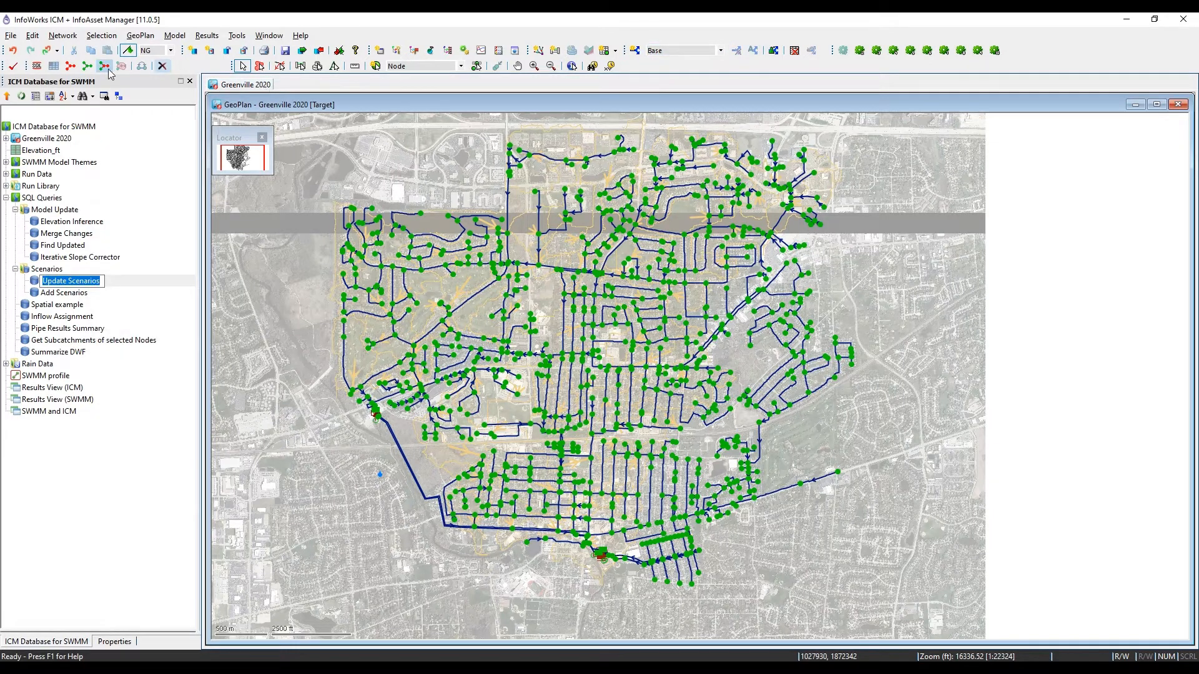
pyautogui.click(72, 66)
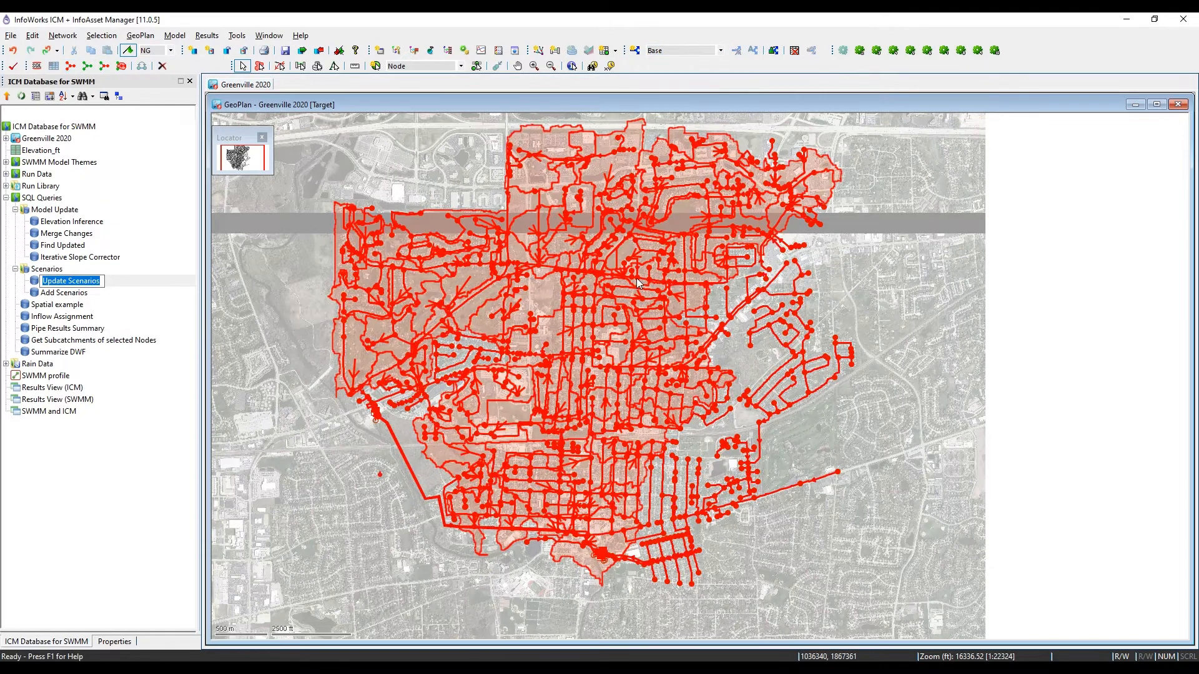
pyautogui.click(151, 293)
pyautogui.click(94, 282)
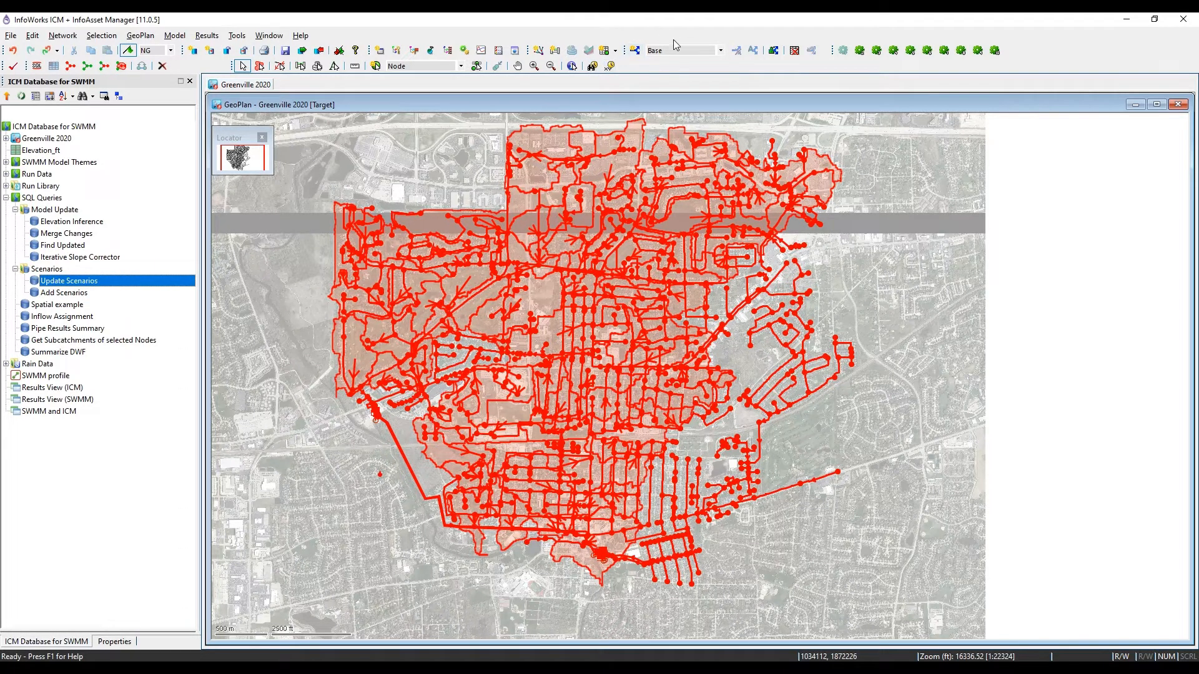
# - Switch to the Existing Downtown scenario with the selection cleared, and review the Summarize DWF query's base_flow sum grouped by bf_pattern_1
pyautogui.click(720, 50)
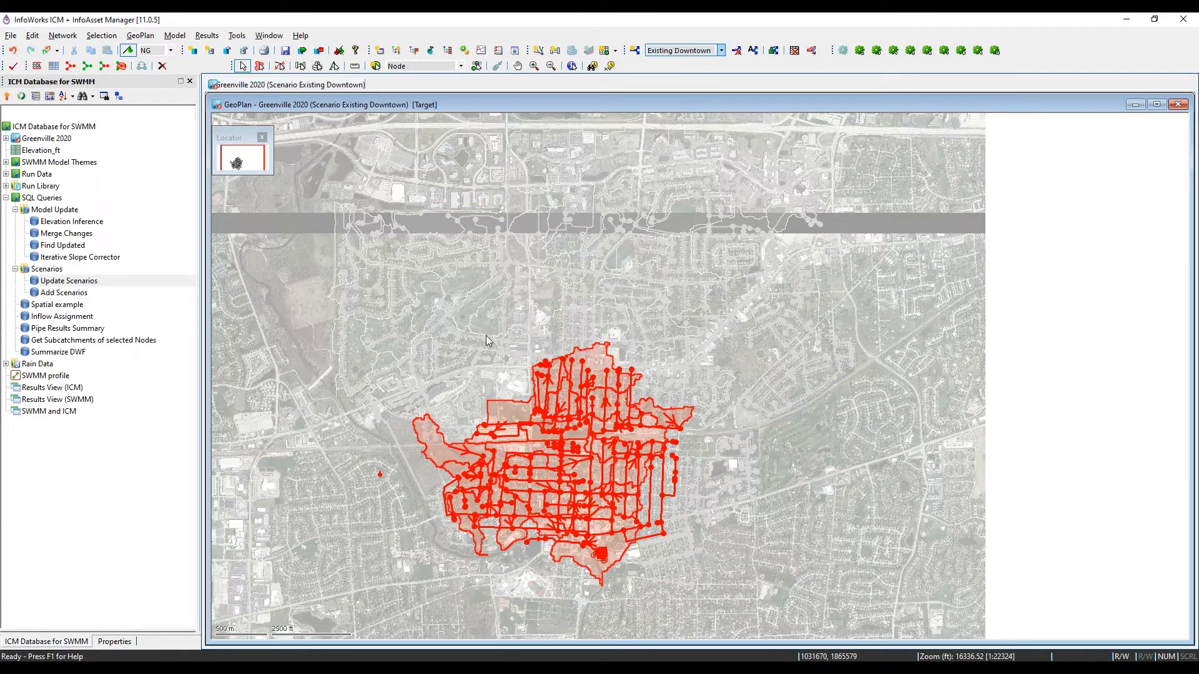
pyautogui.click(88, 66)
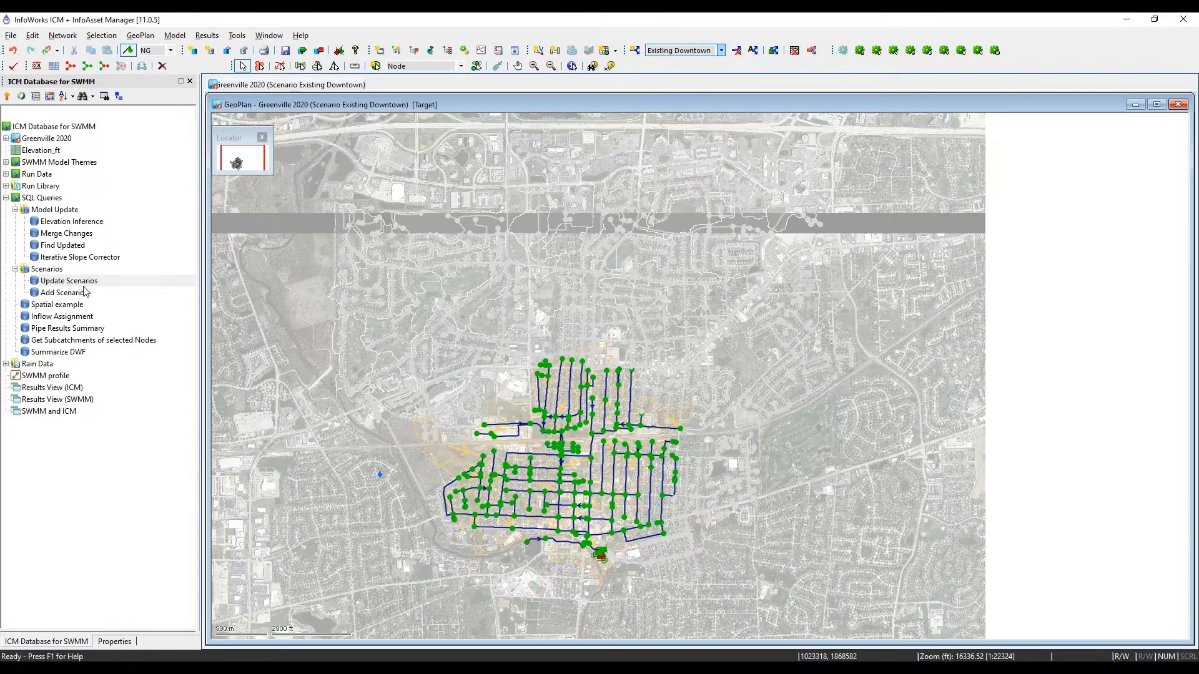
pyautogui.click(60, 353)
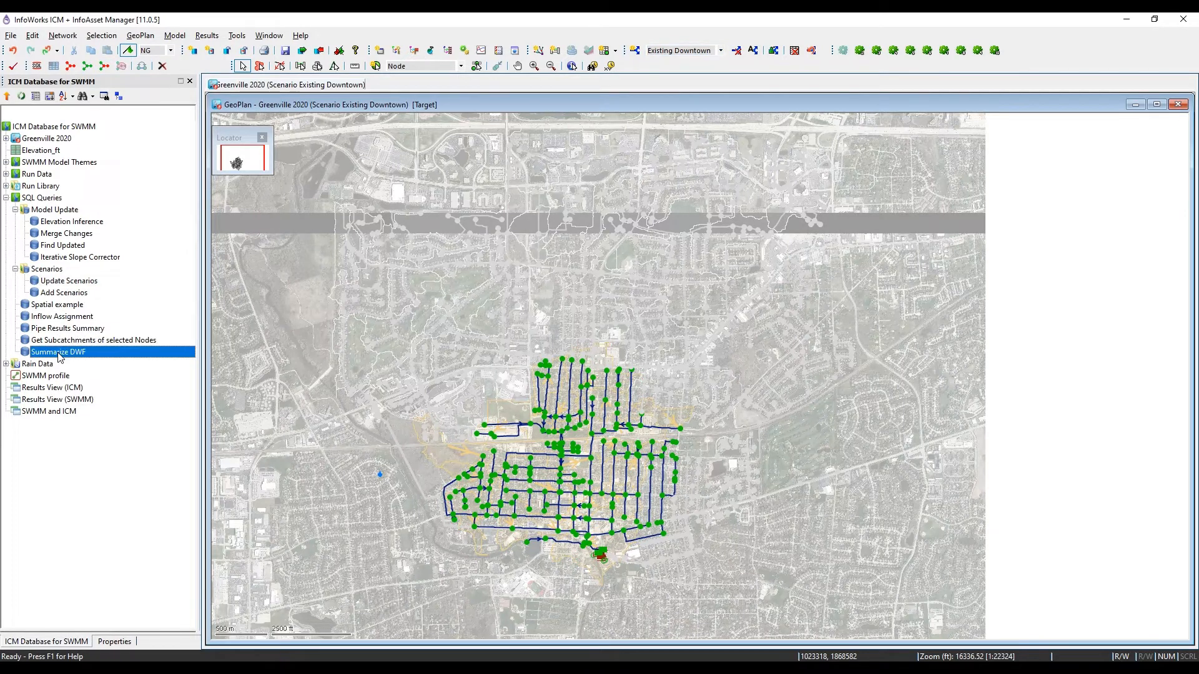
pyautogui.doubleClick(59, 353)
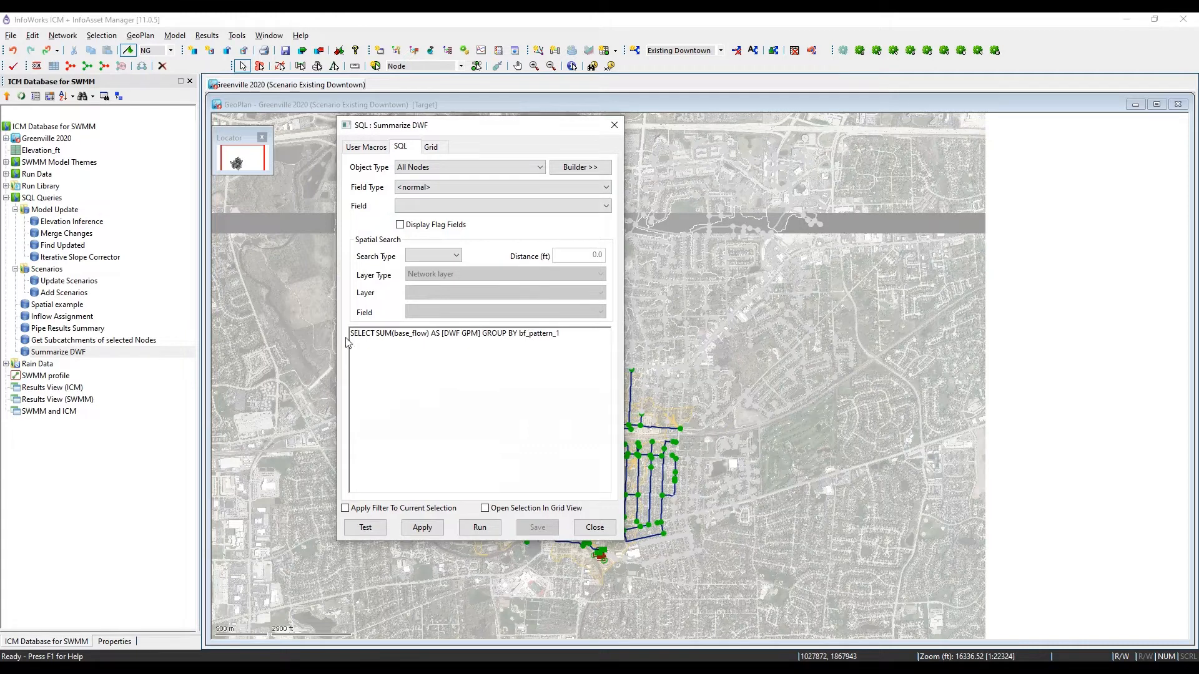
pyautogui.moveTo(352, 333); pyautogui.dragTo(565, 335)
pyautogui.click(616, 132)
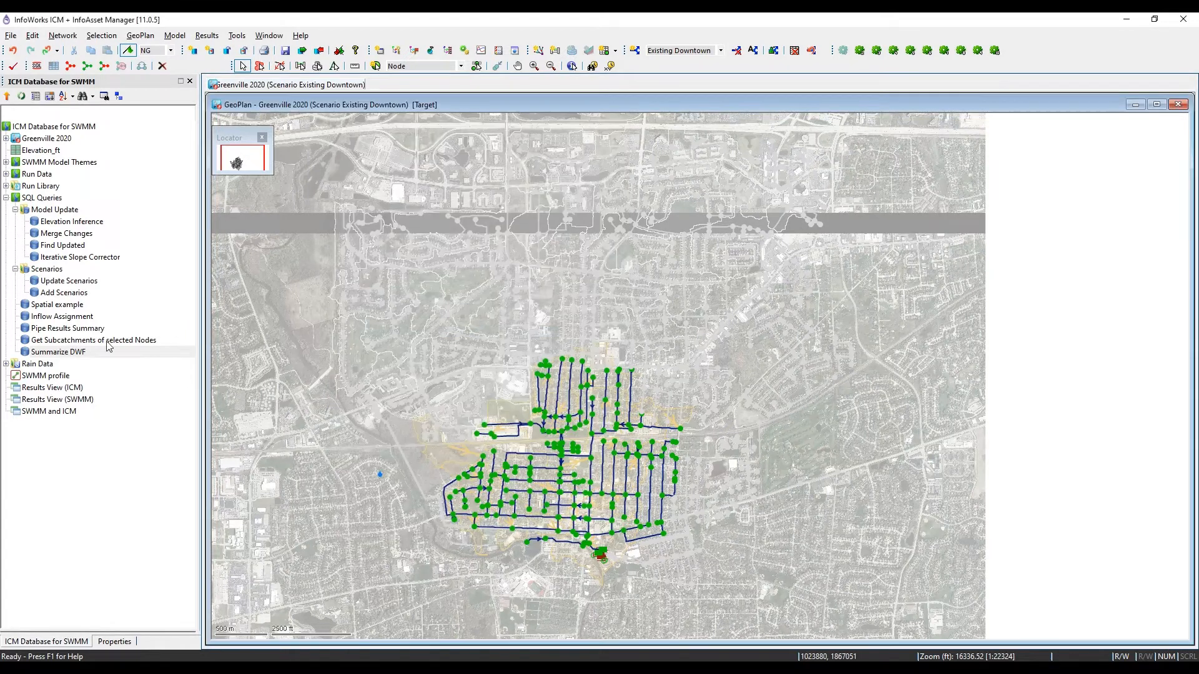
# - Run the Summarize DWF query on the Existing Downtown scenario and place its shrunken results grid beside the map
pyautogui.doubleClick(66, 353)
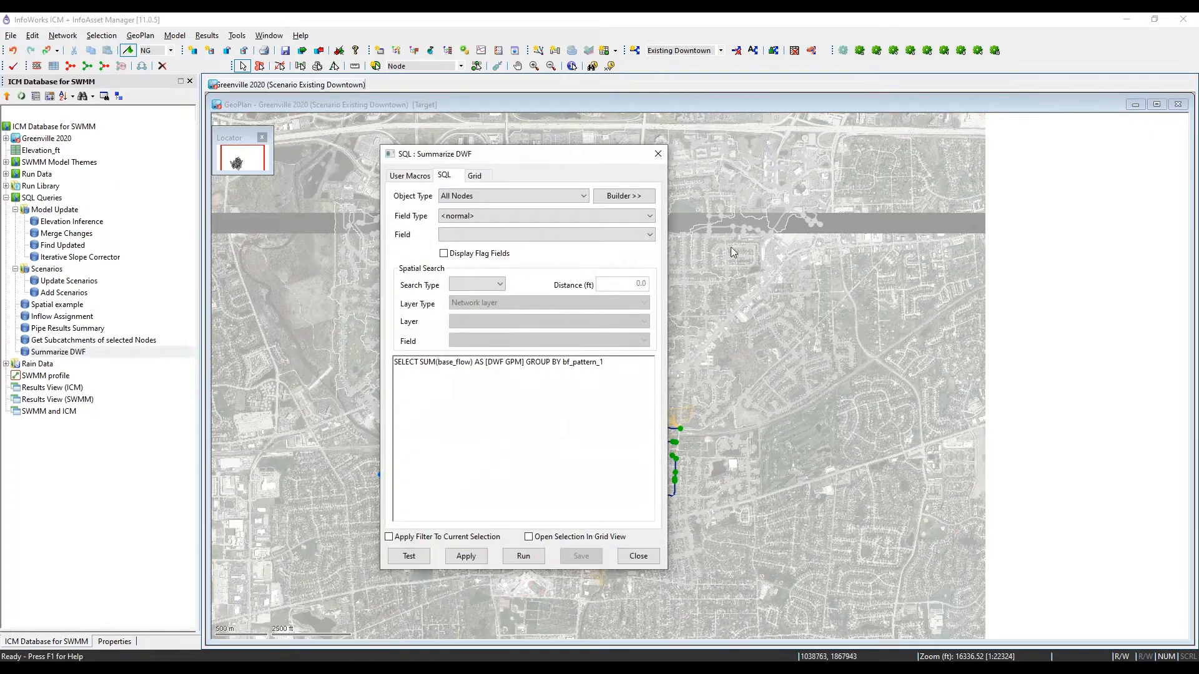
pyautogui.click(658, 153)
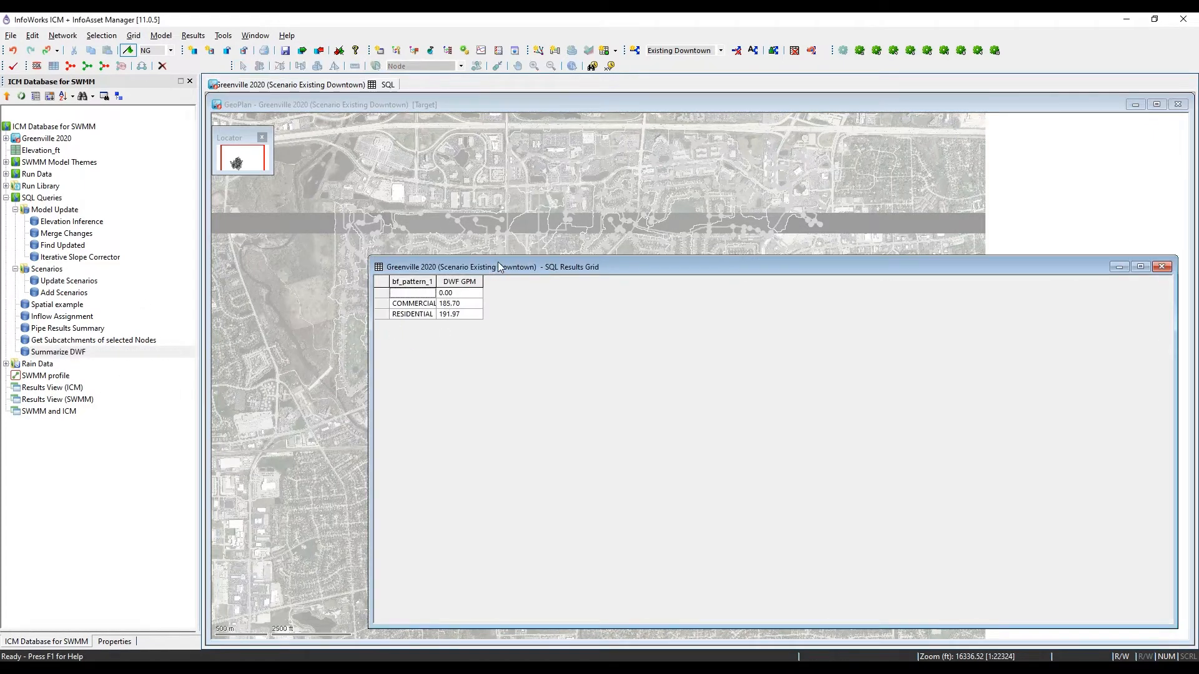
pyautogui.moveTo(499, 267); pyautogui.dragTo(453, 235)
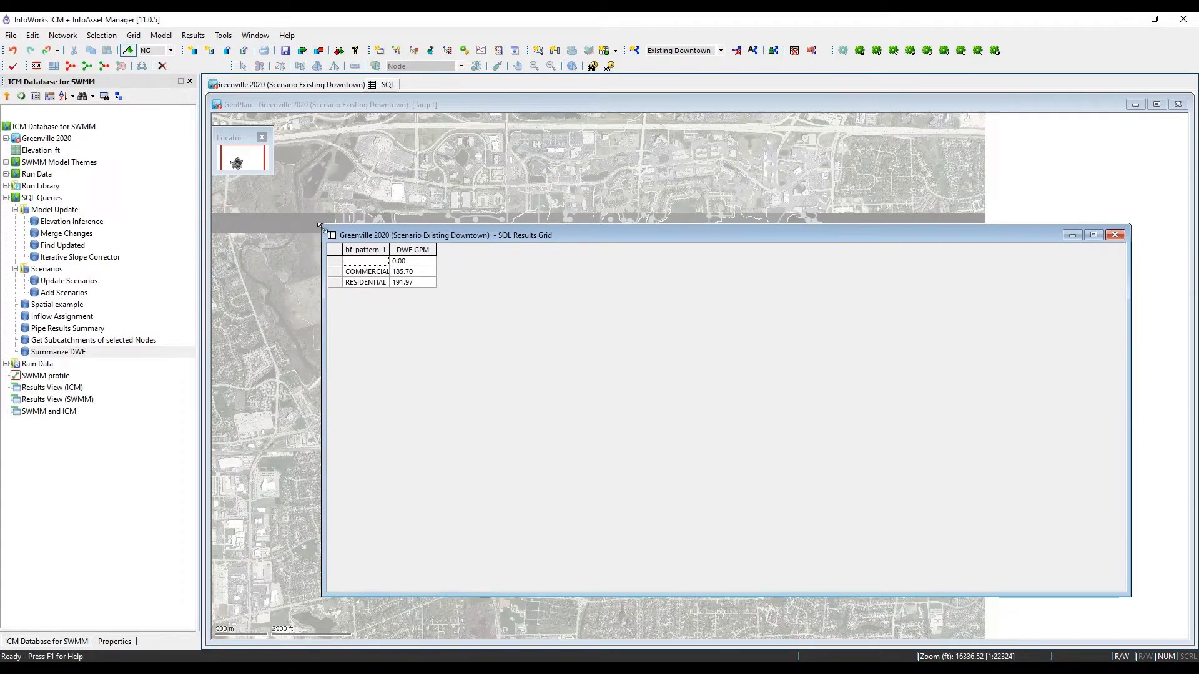
pyautogui.moveTo(320, 235); pyautogui.dragTo(1008, 184)
pyautogui.moveTo(1087, 595); pyautogui.dragTo(1089, 256)
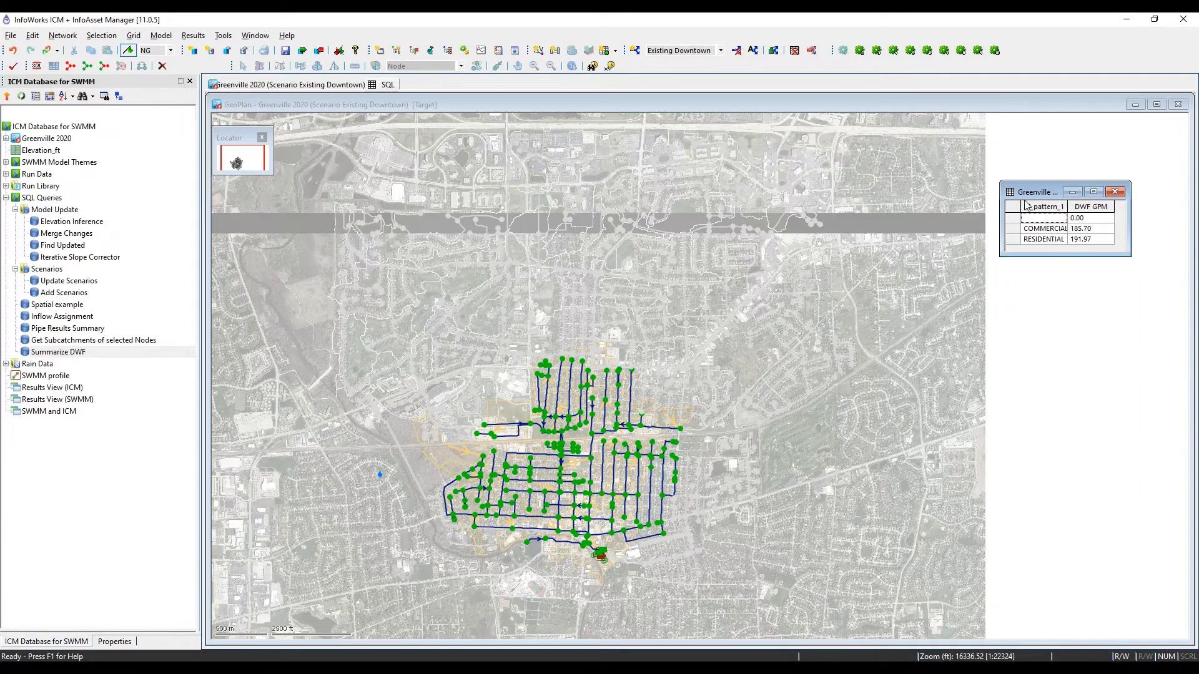
pyautogui.moveTo(1035, 192); pyautogui.dragTo(1040, 143)
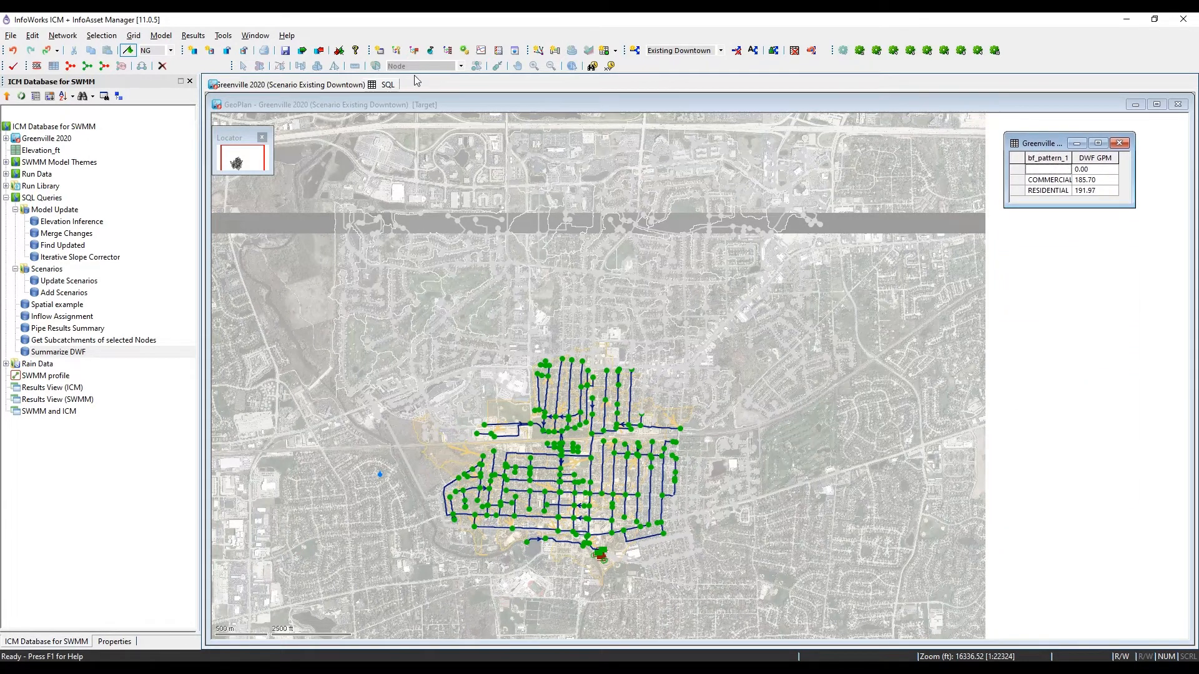
# - Run Summarize DWF for the 2030 Downtown scenario and shrink its results grid to fit below the Existing Downtown grid
pyautogui.click(680, 51)
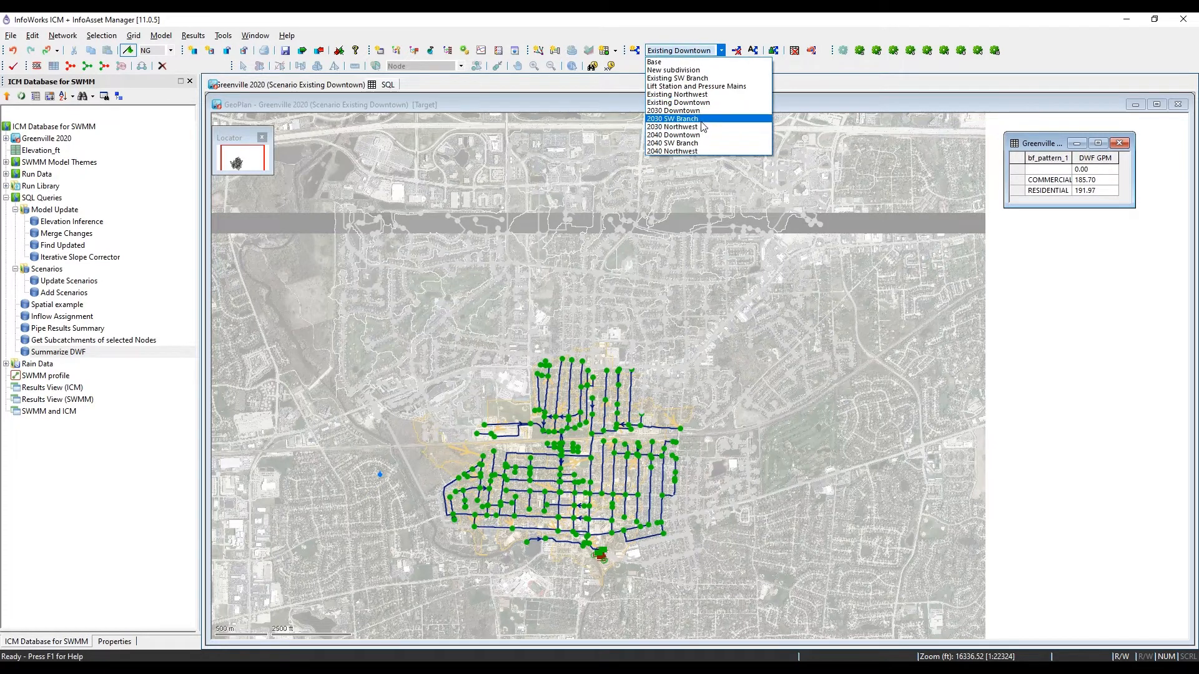
pyautogui.click(674, 110)
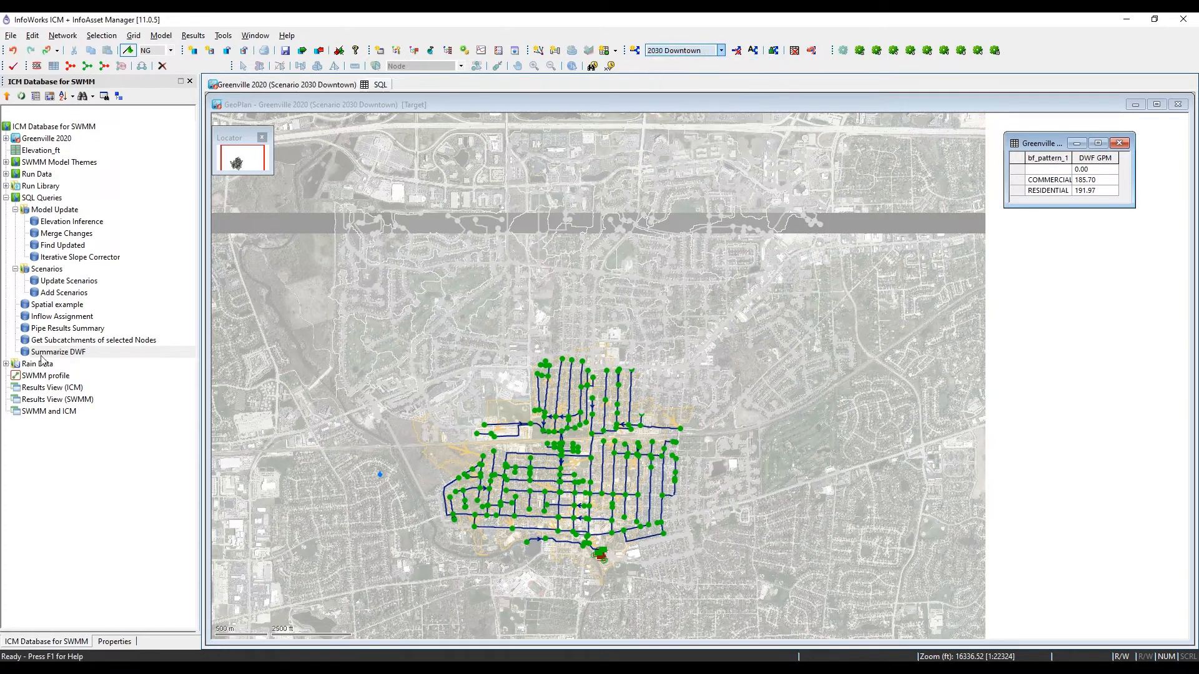
pyautogui.moveTo(42, 353); pyautogui.dragTo(419, 329)
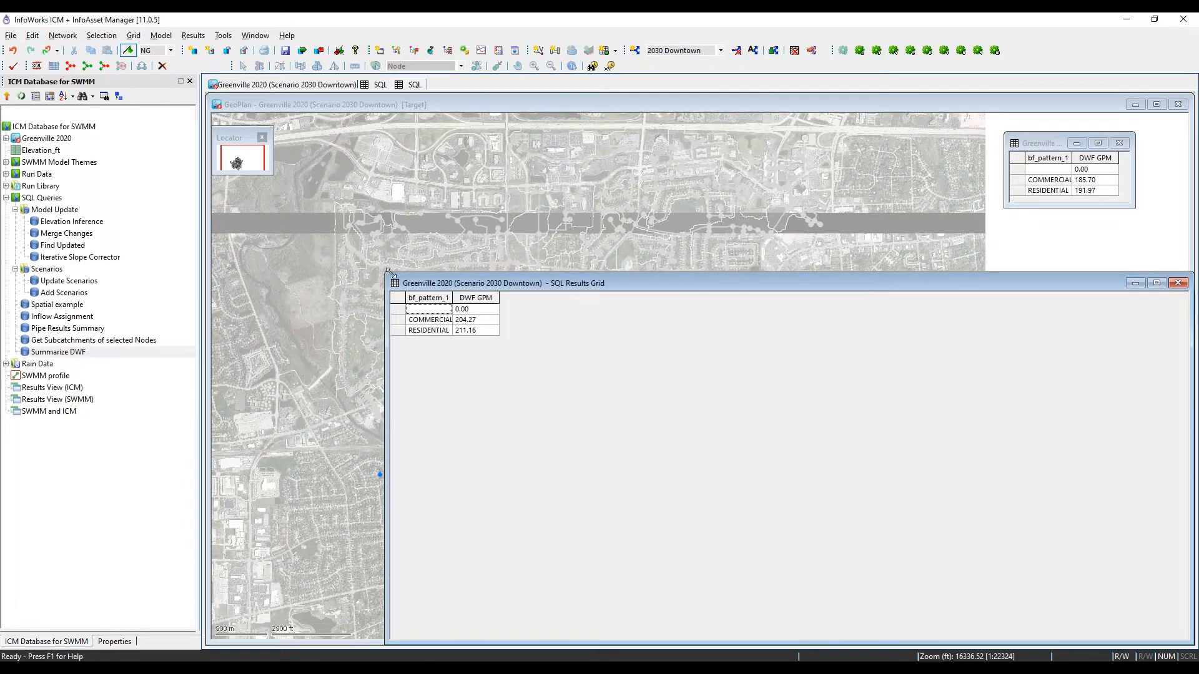
pyautogui.moveTo(388, 273); pyautogui.dragTo(1044, 236)
# - Run Summarize DWF for the 2040 Downtown scenario and place its shrunken results grid below the 2030 Downtown grid
pyautogui.click(721, 50)
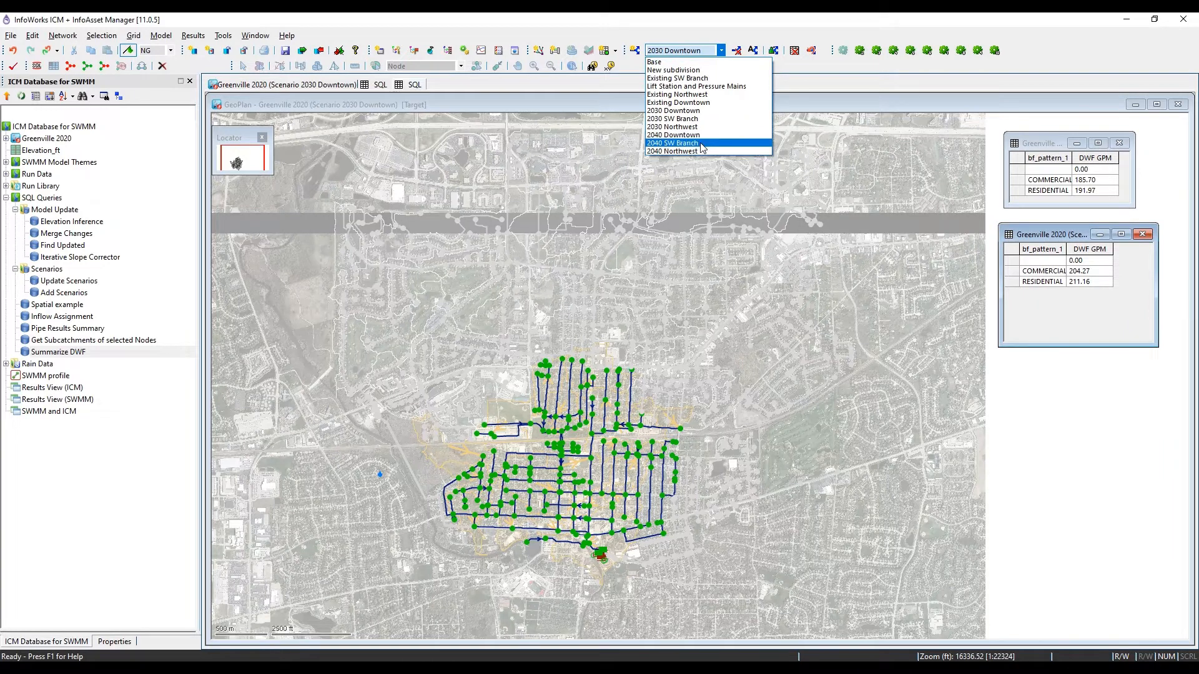
pyautogui.click(696, 135)
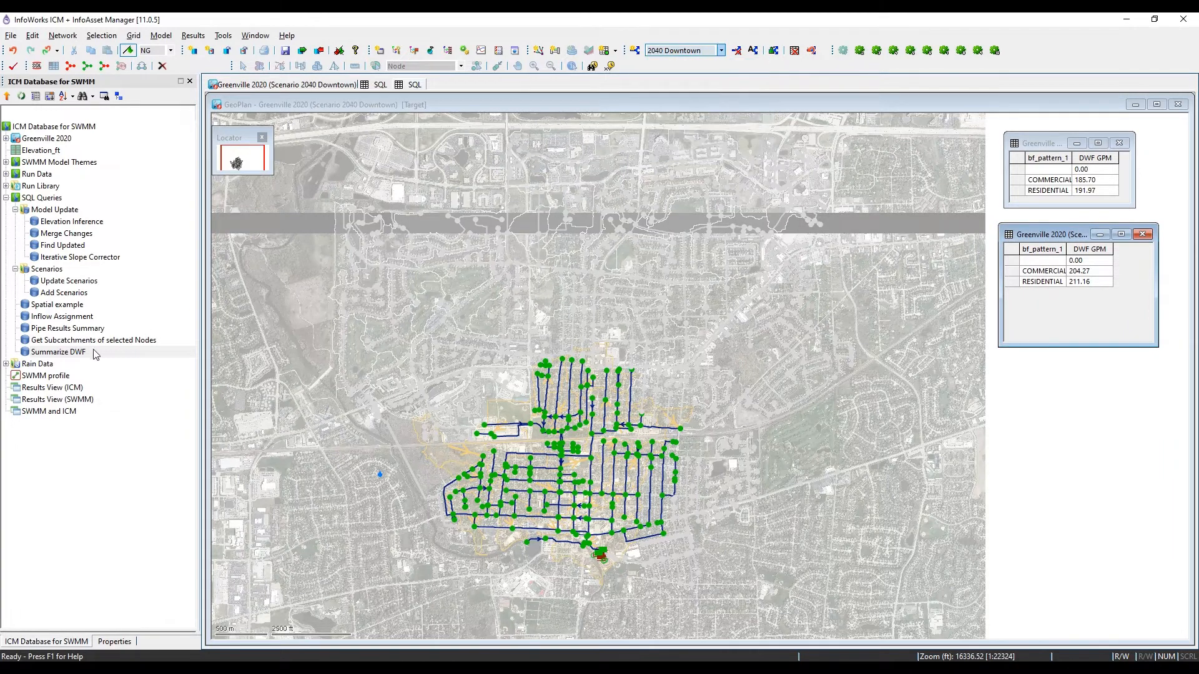
pyautogui.moveTo(96, 354); pyautogui.dragTo(383, 324)
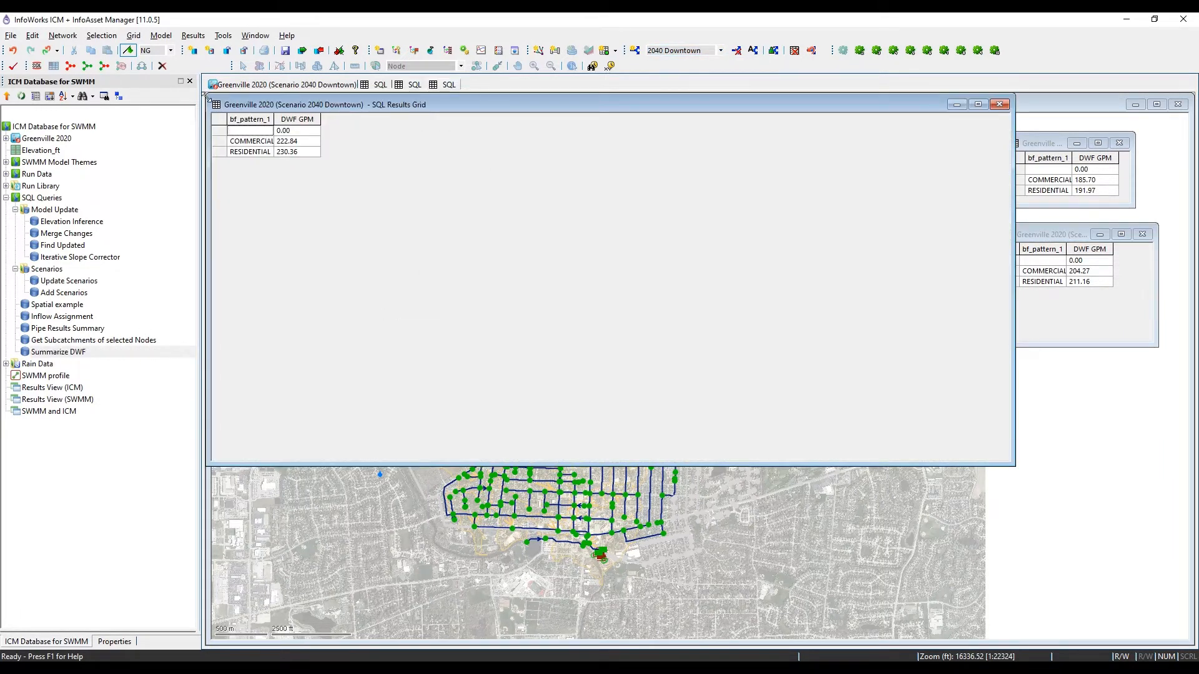
pyautogui.moveTo(207, 95); pyautogui.dragTo(705, 354)
pyautogui.moveTo(784, 365); pyautogui.dragTo(954, 369)
pyautogui.moveTo(873, 383); pyautogui.dragTo(1012, 383)
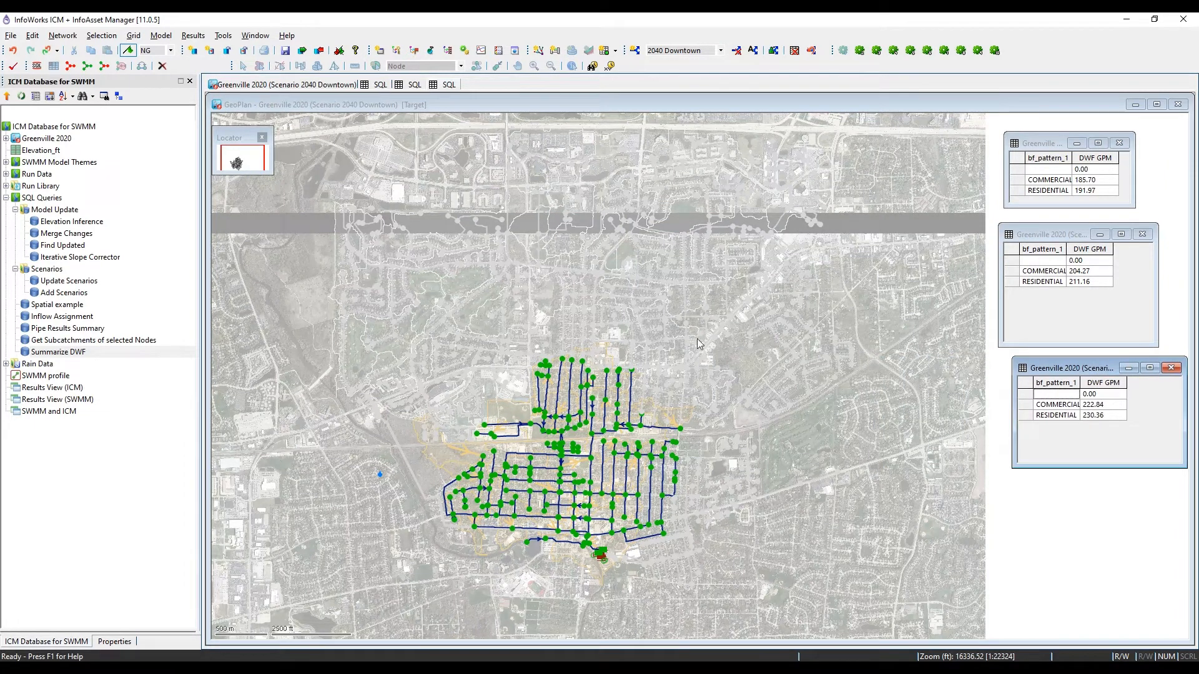
# - Close the three dry weather flow summary grids of the Greenville 2020 scenarios
pyautogui.click(687, 49)
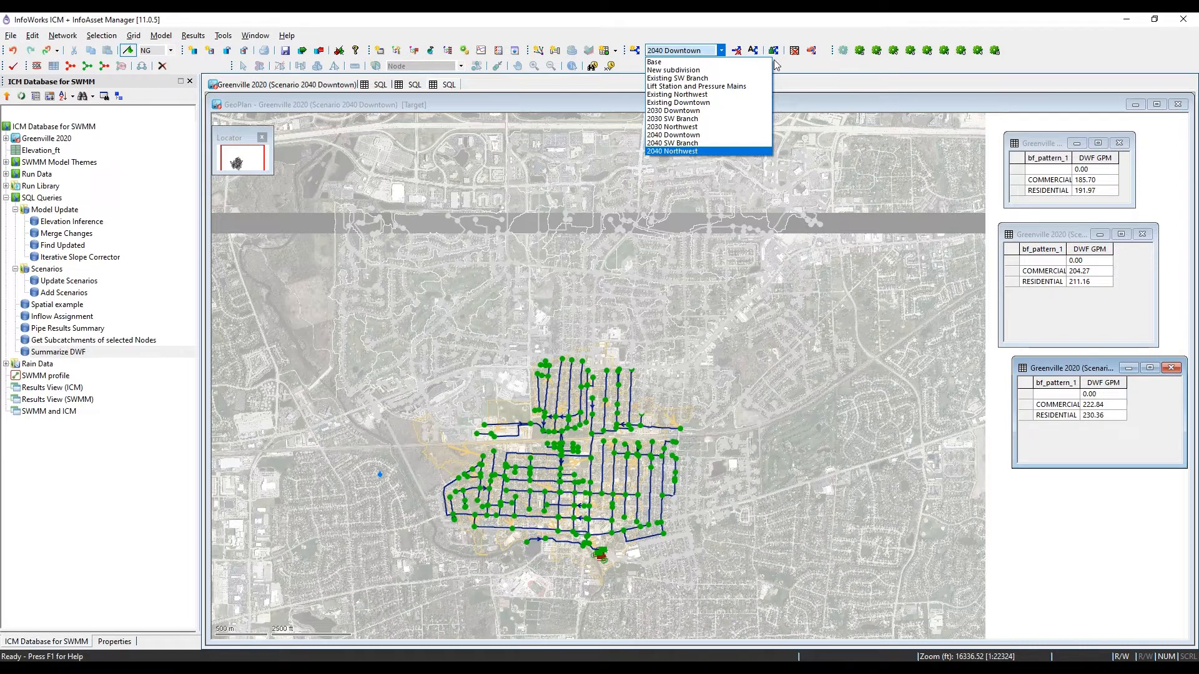
pyautogui.click(1119, 143)
pyautogui.click(1119, 143)
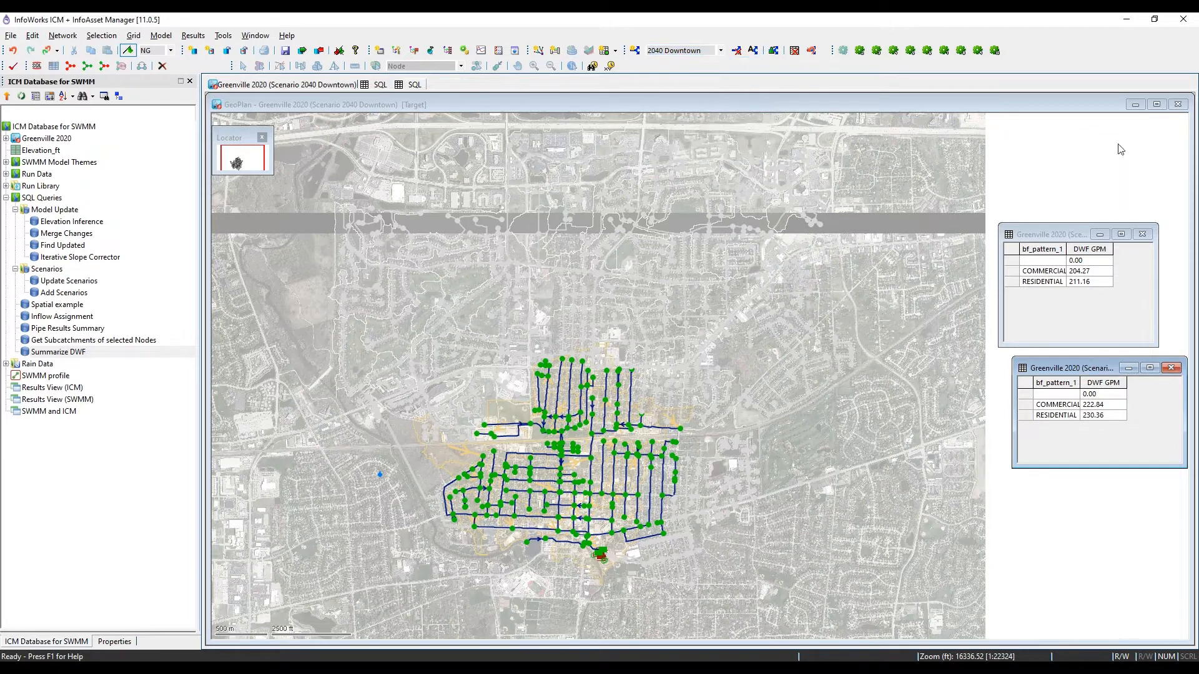
pyautogui.click(1145, 234)
pyautogui.click(1171, 367)
# - Inspect the elevation and depth columns in a nodes grid of the 2040 Downtown scenario and close the grid
pyautogui.click(606, 53)
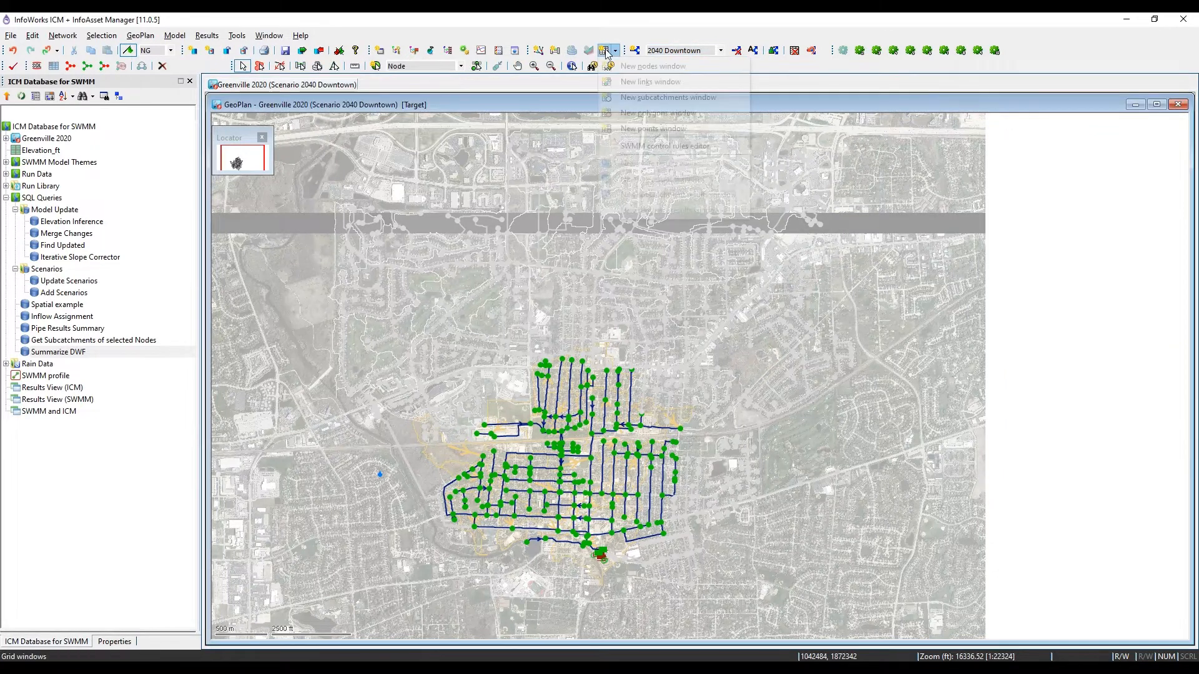
pyautogui.click(649, 66)
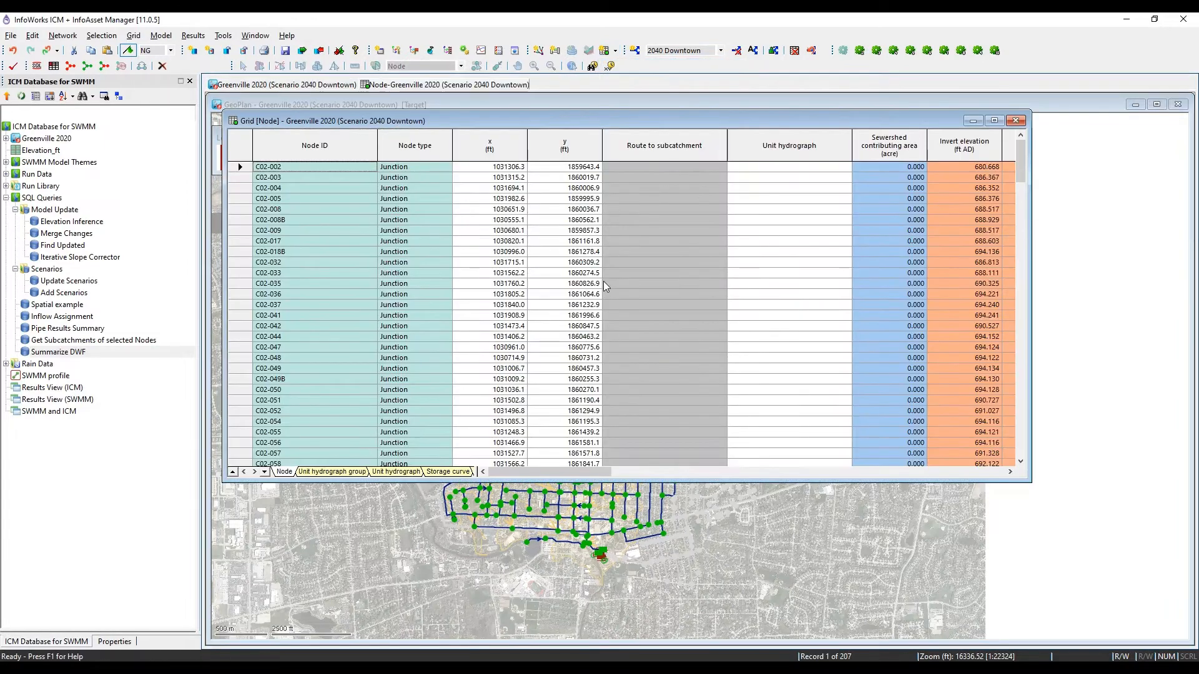
pyautogui.moveTo(557, 472); pyautogui.dragTo(593, 476)
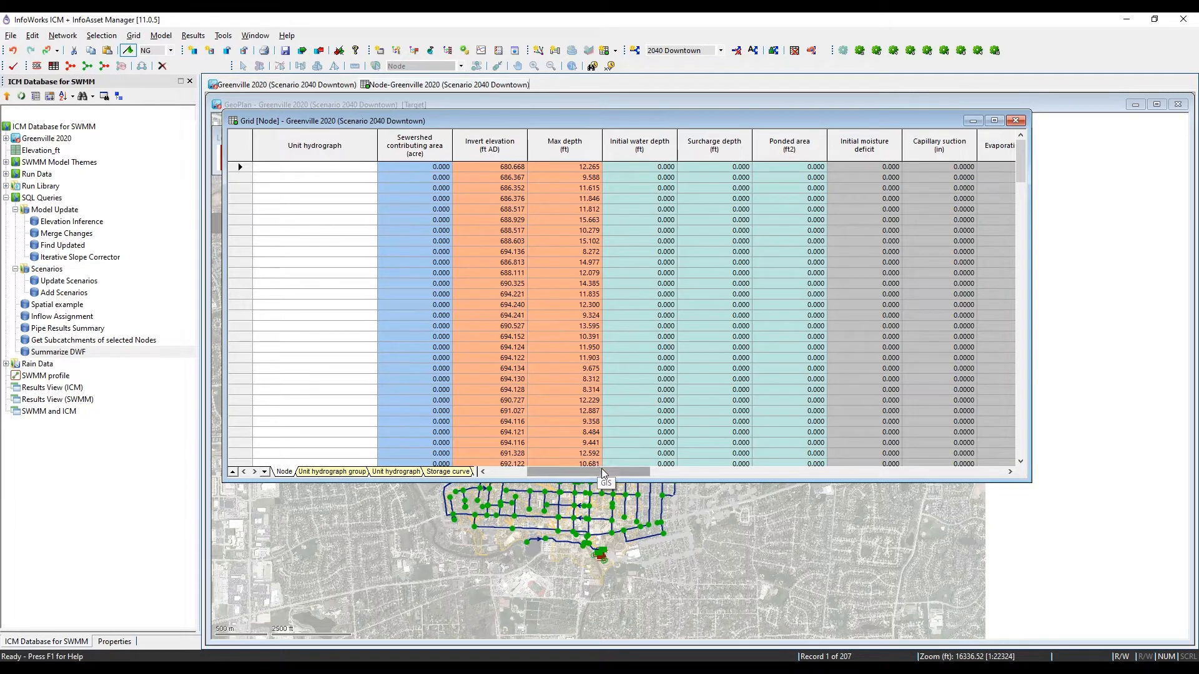
pyautogui.click(1016, 121)
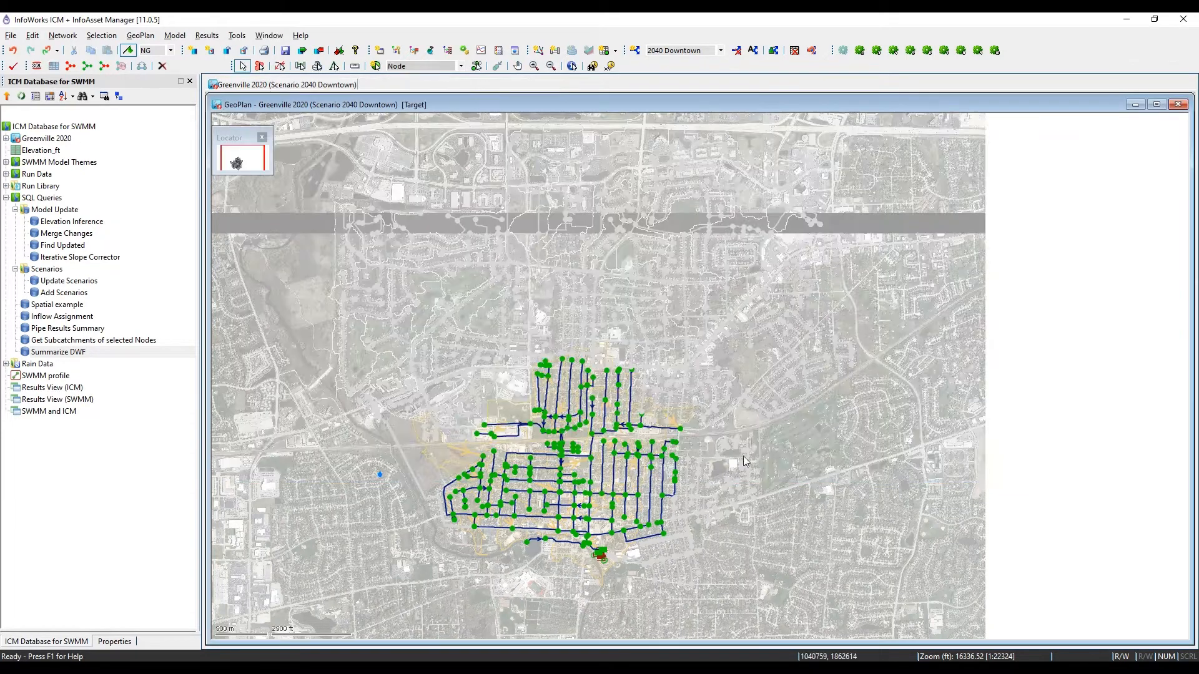
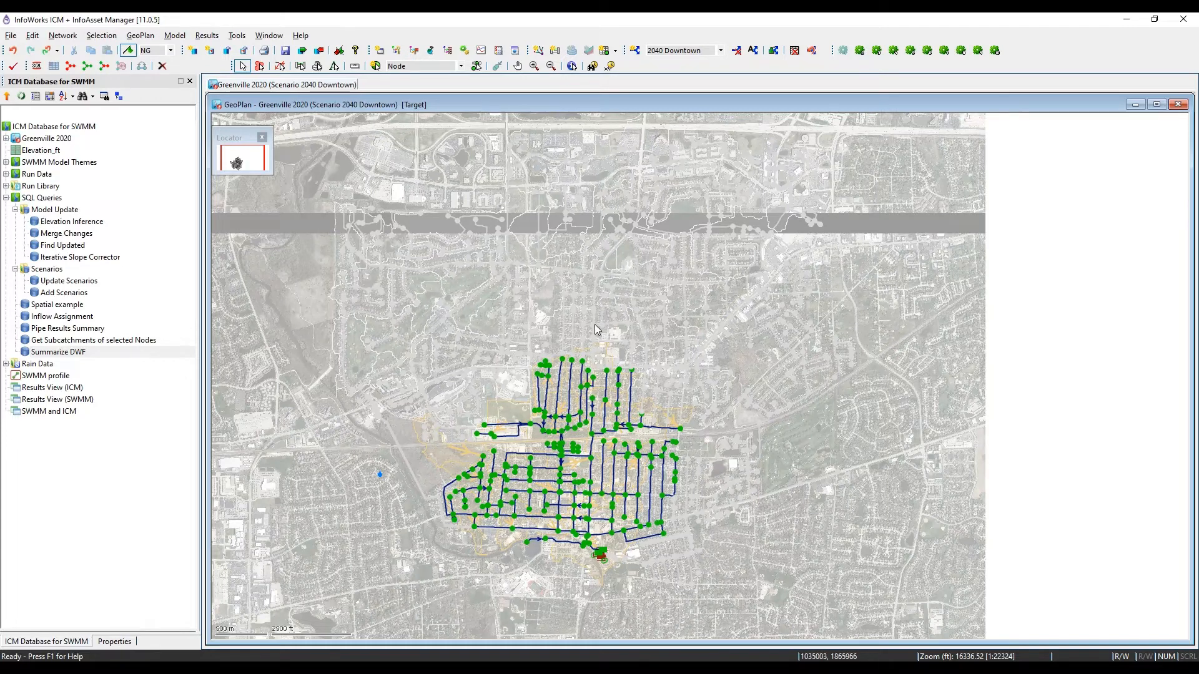
# - Collapse the Model Update and Scenarios groups under SQL Queries in the database tree
pyautogui.click(15, 209)
pyautogui.click(15, 222)
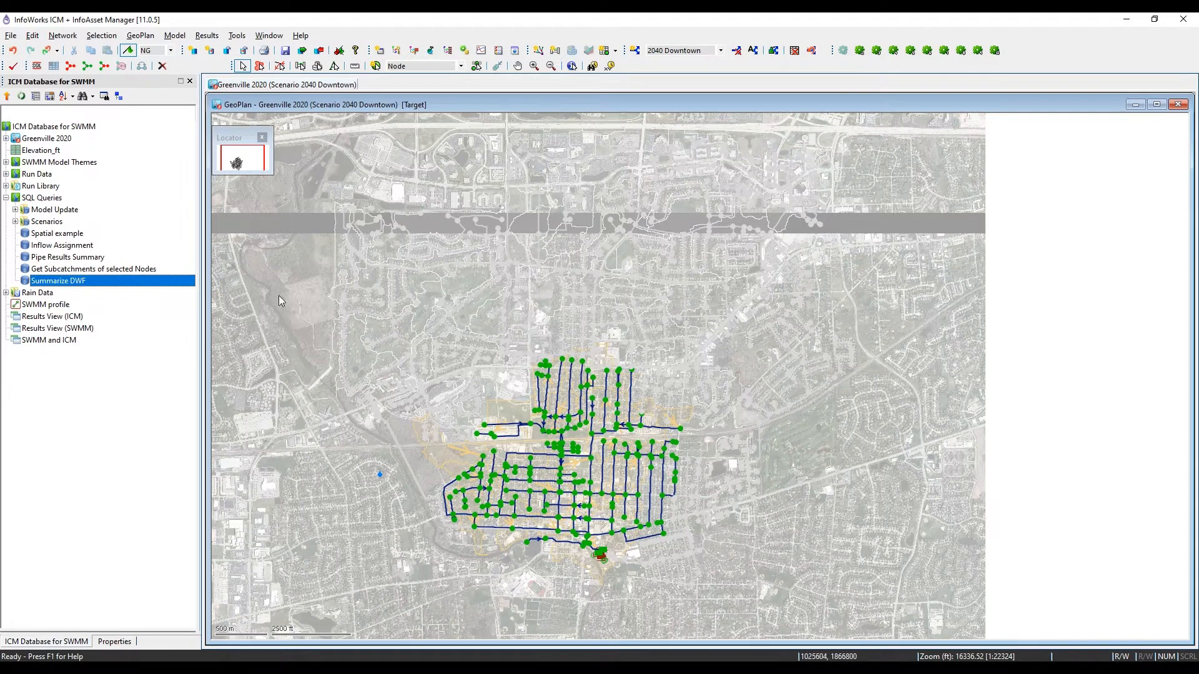
pyautogui.moveTo(578, 328); pyautogui.dragTo(602, 338)
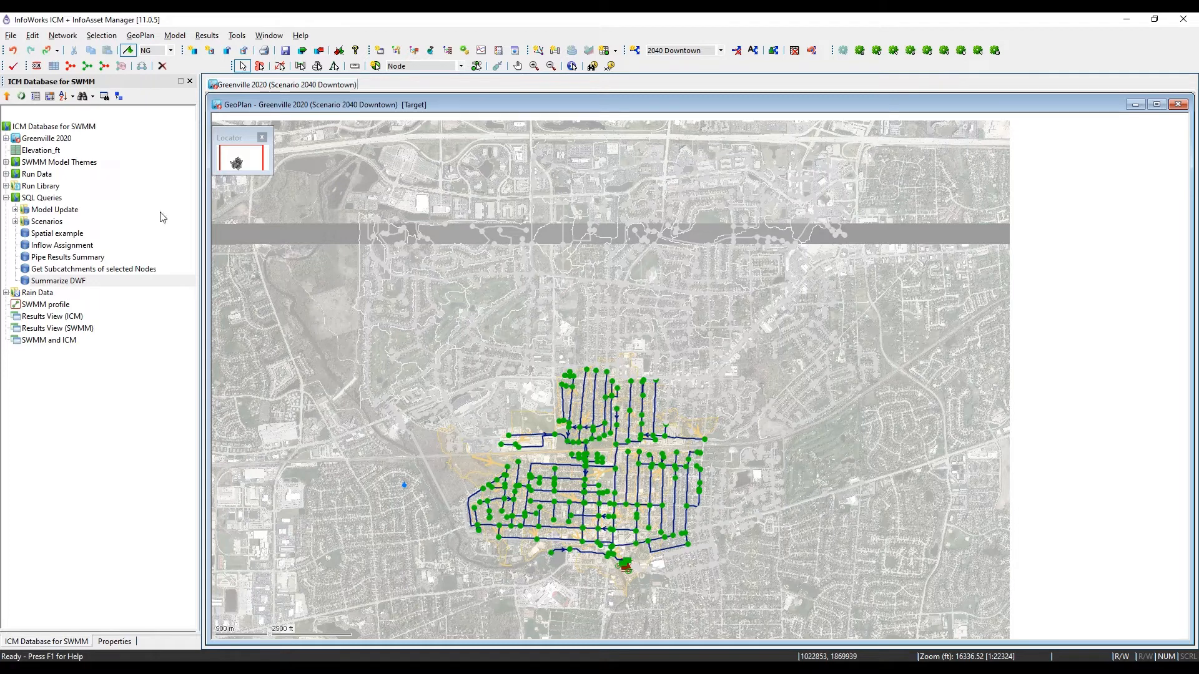
# - Review the summary of uncommitted changes to the Greenville 2020 network and leave without committing
pyautogui.click(36, 140)
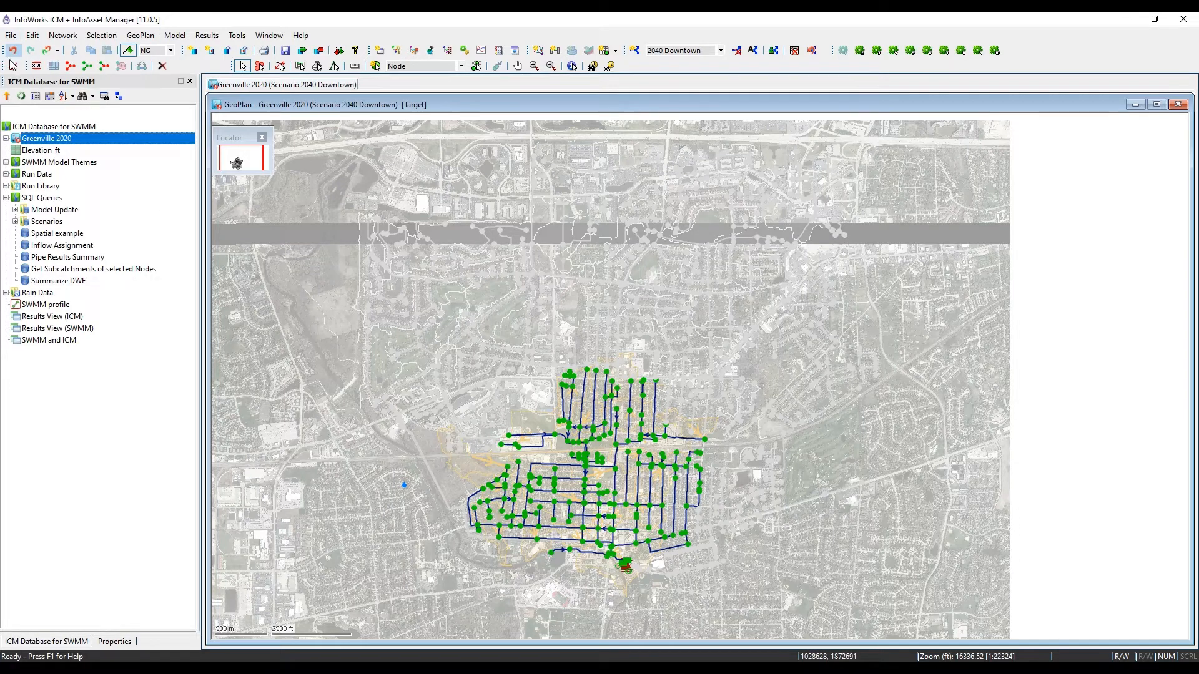
pyautogui.click(285, 53)
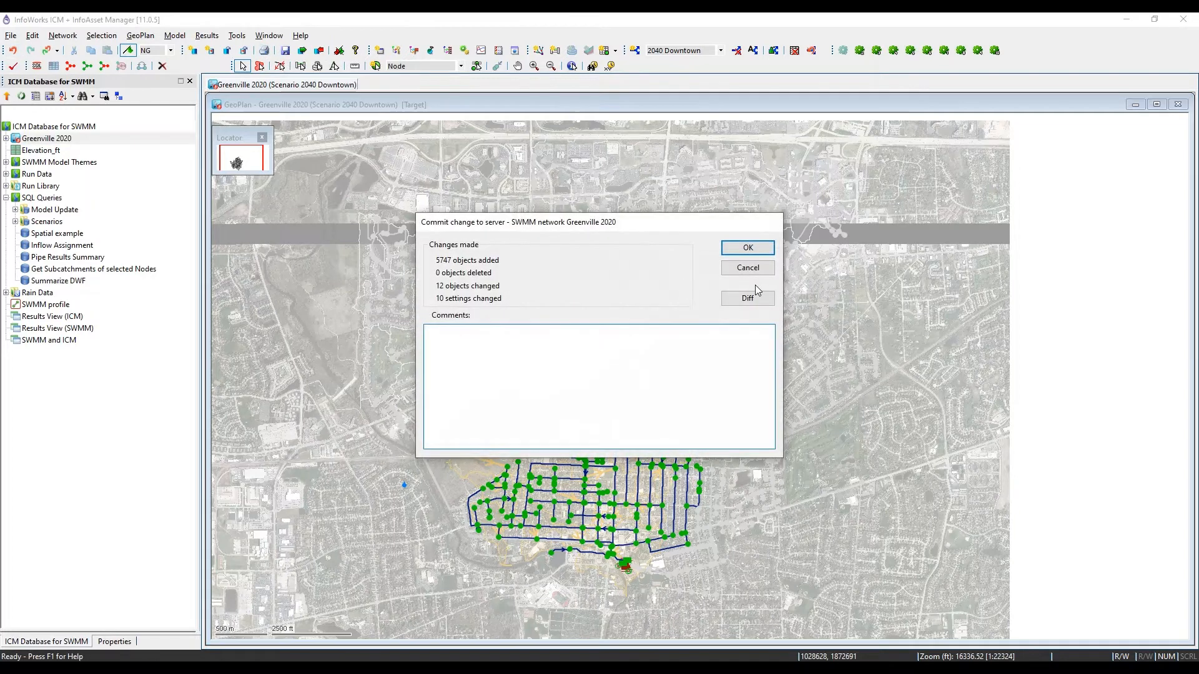
pyautogui.click(737, 269)
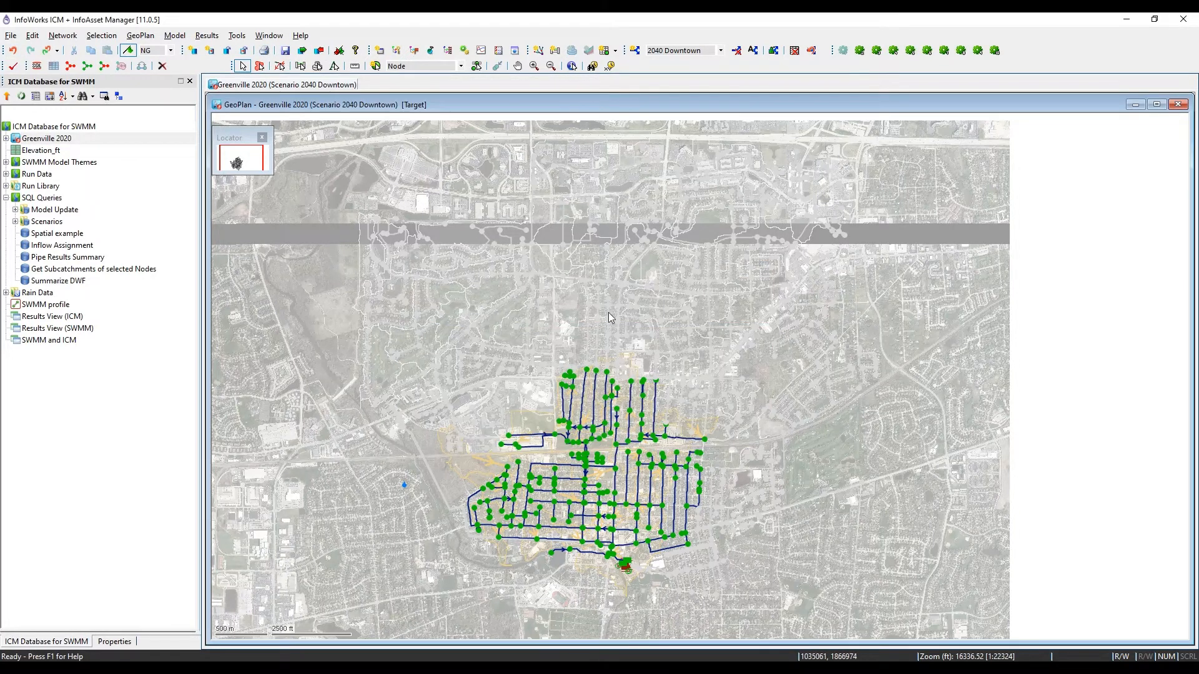
# - Review the commit history of the Greenville 2020 network and close it
pyautogui.rightClick(39, 141)
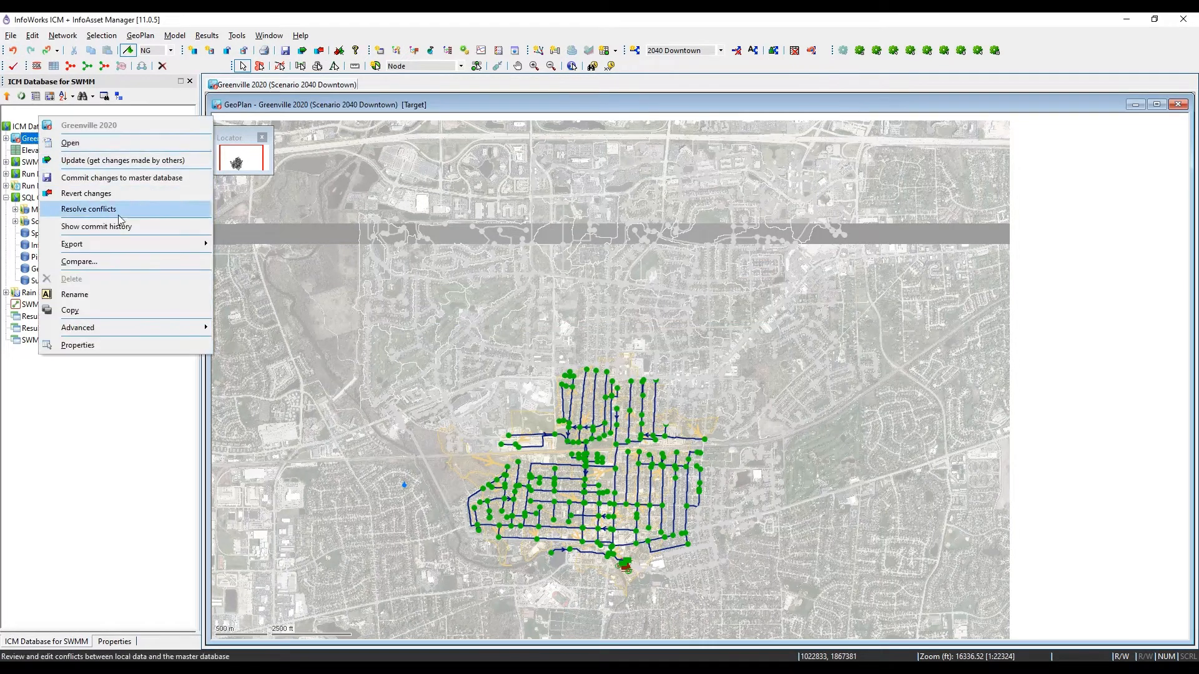
pyautogui.click(94, 226)
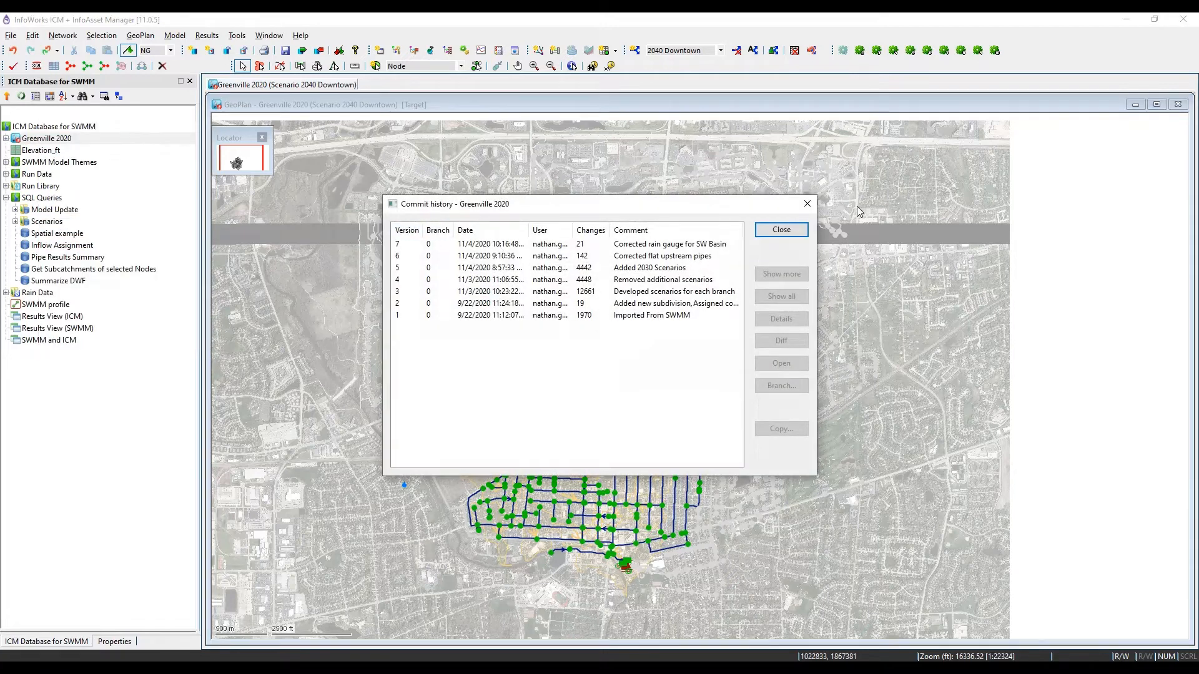
pyautogui.click(807, 204)
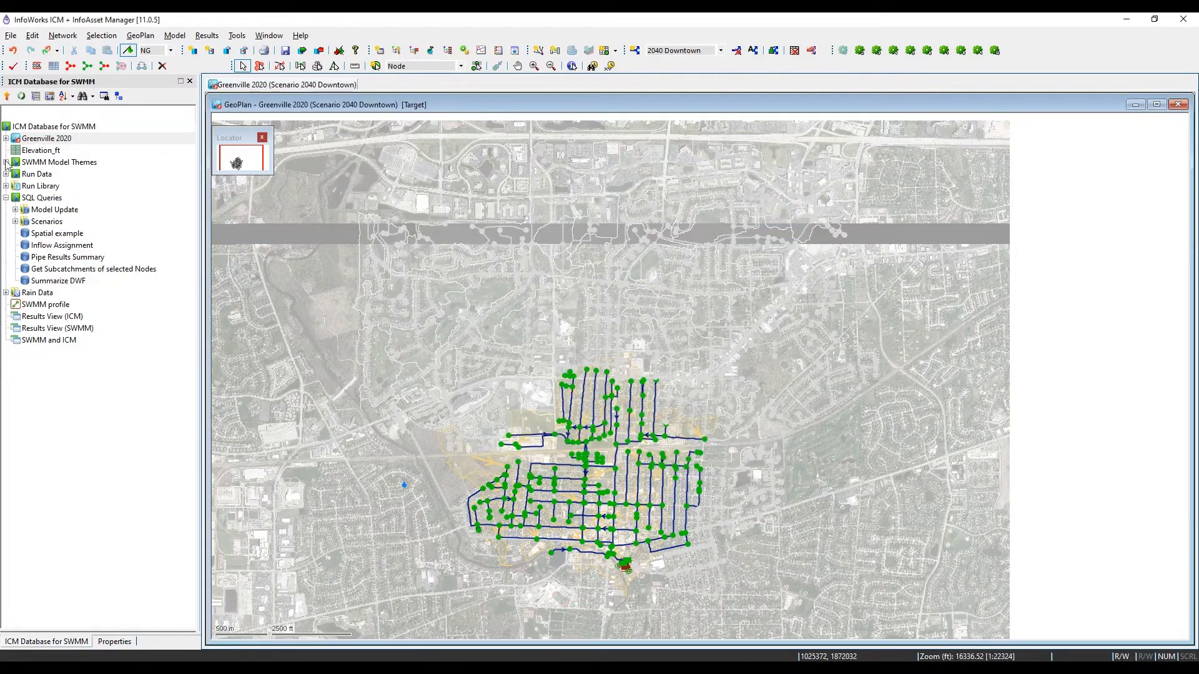
# - Start a SWMM5 export of the Greenville 2020 network with Existing SW Branch as the scenario
pyautogui.rightClick(44, 143)
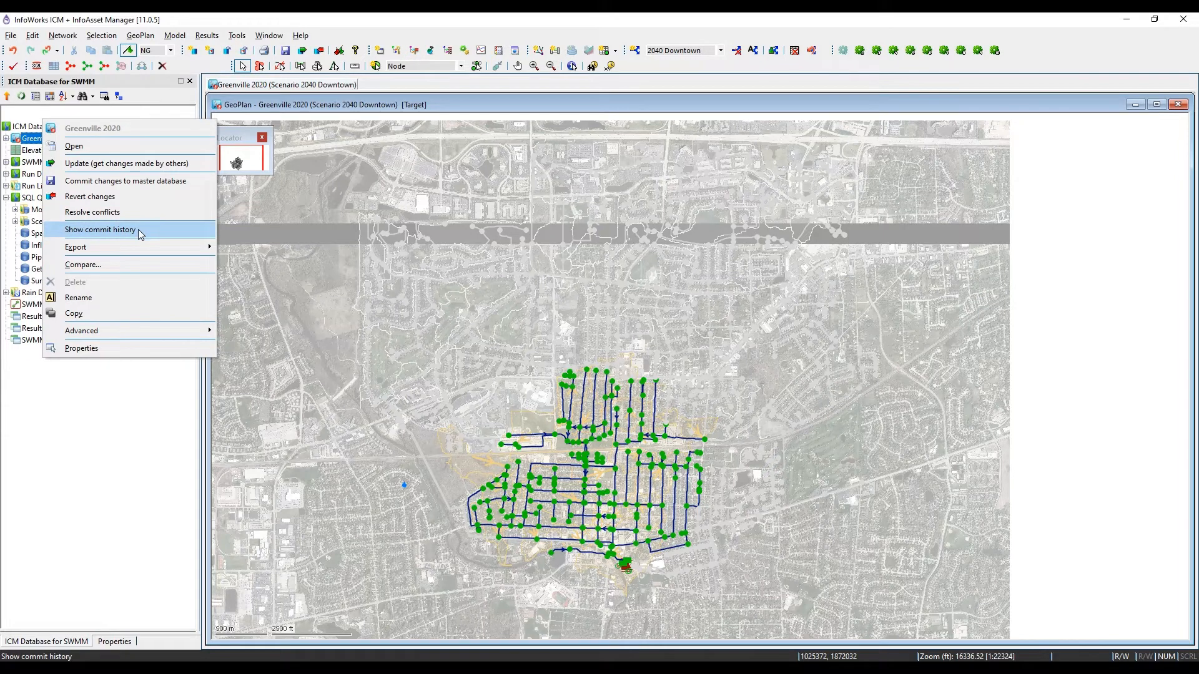
pyautogui.moveTo(147, 247)
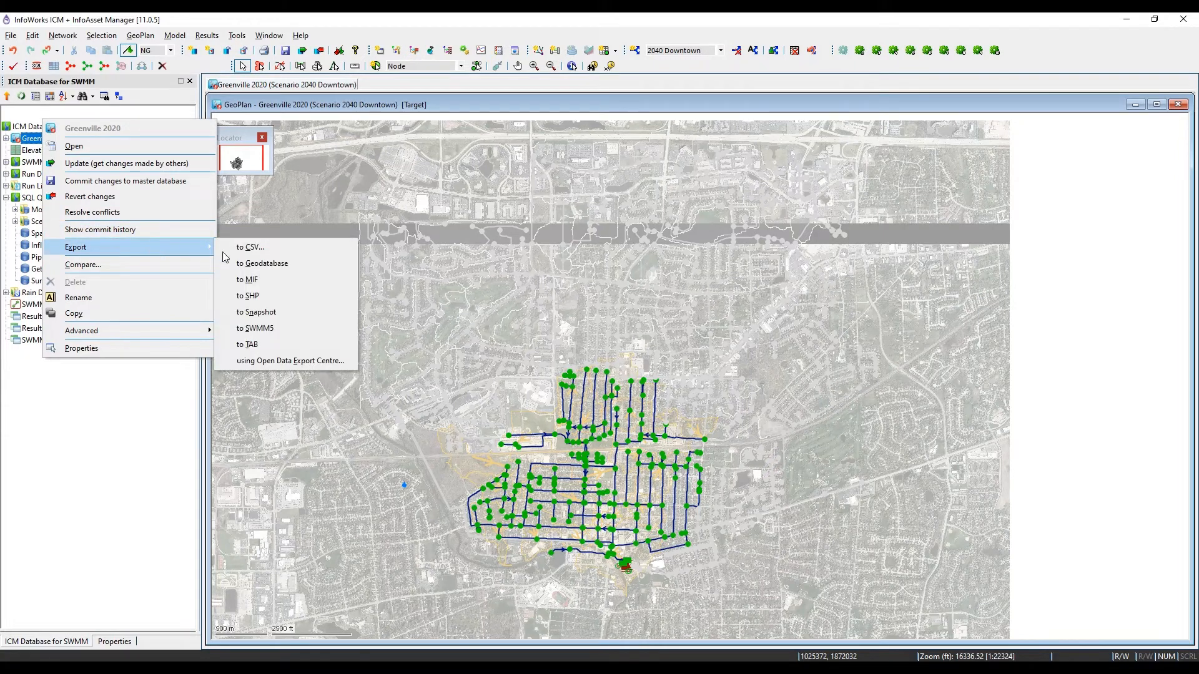
pyautogui.click(281, 326)
pyautogui.moveTo(618, 286); pyautogui.dragTo(561, 210)
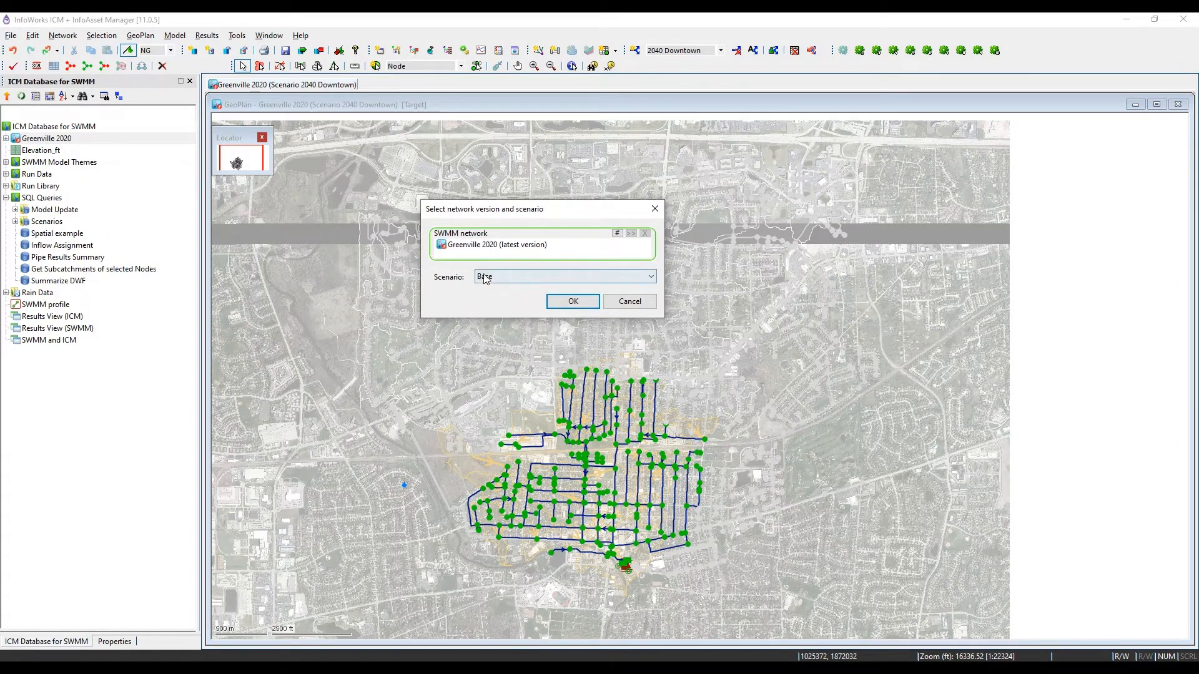
pyautogui.click(511, 280)
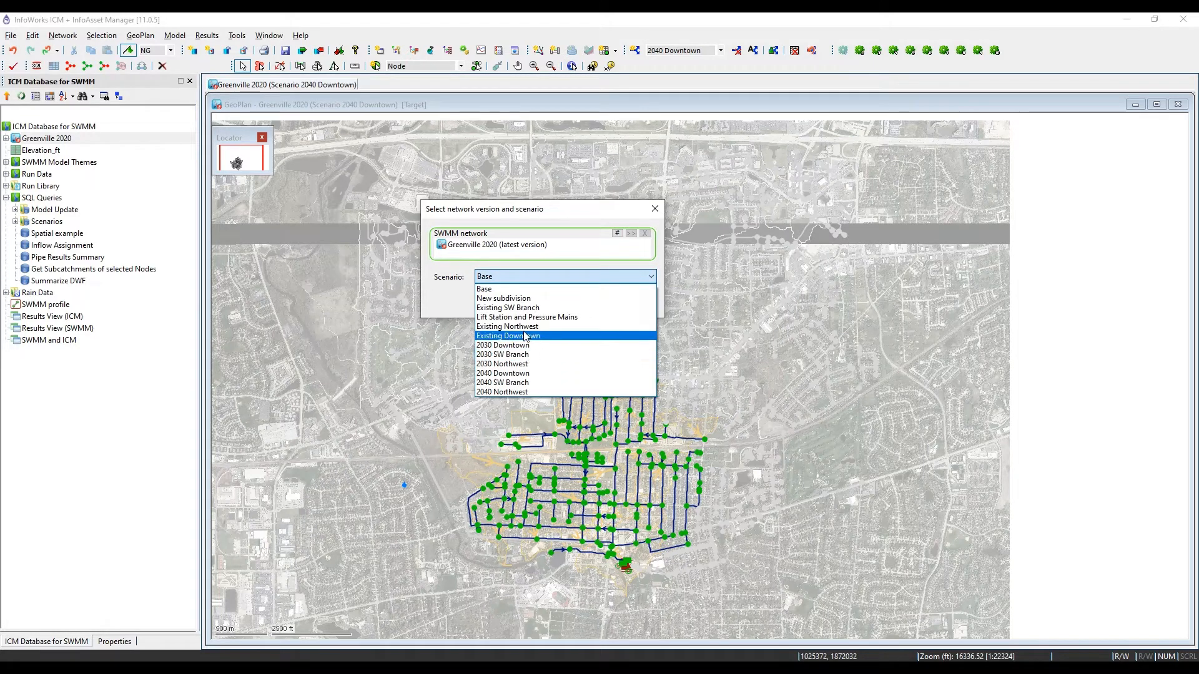
pyautogui.click(525, 309)
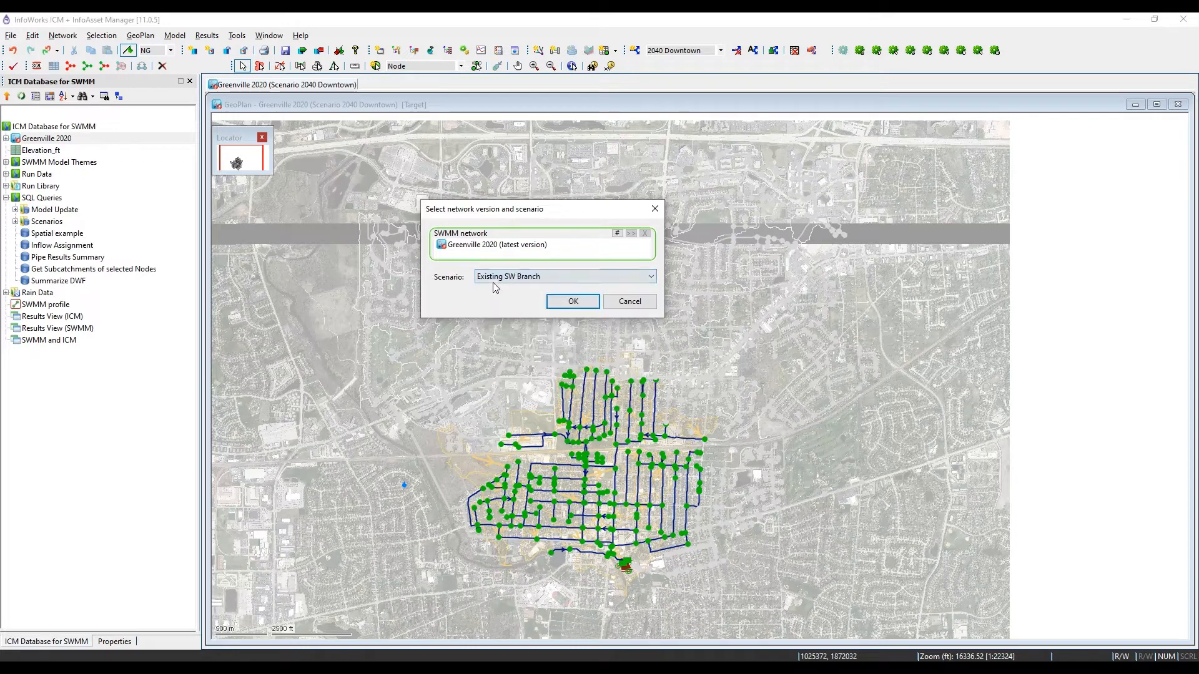
# - View the network versions available for the export and close the list without choosing one
pyautogui.click(617, 233)
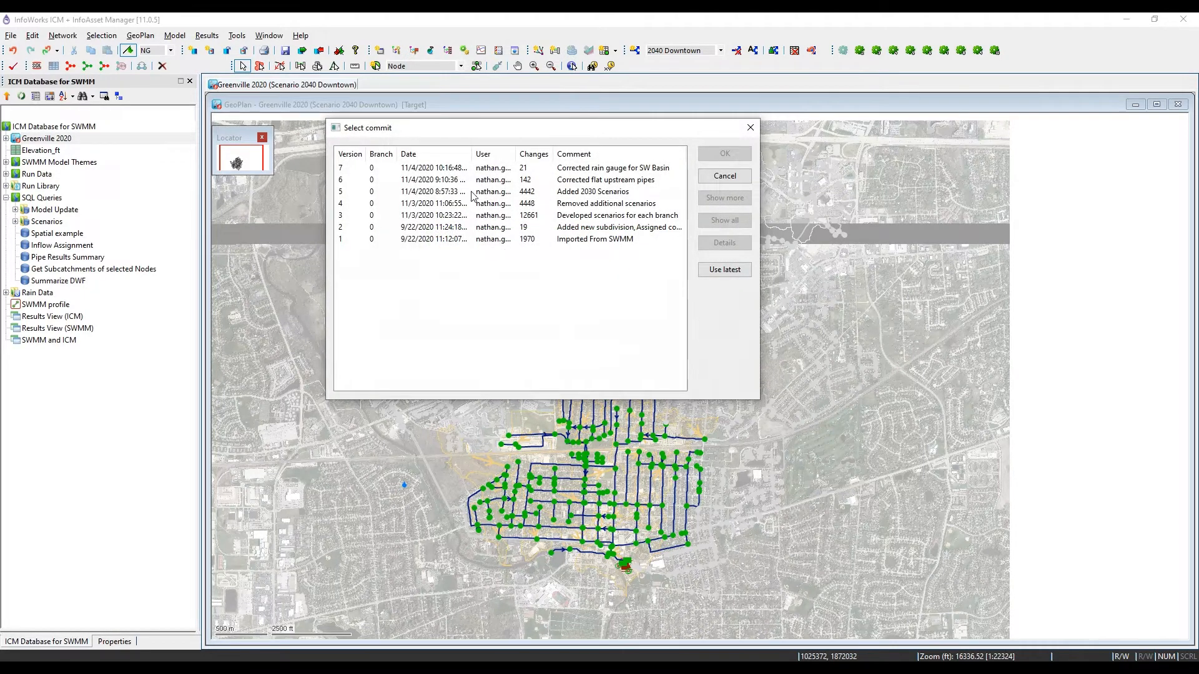
pyautogui.moveTo(466, 128); pyautogui.dragTo(712, 172)
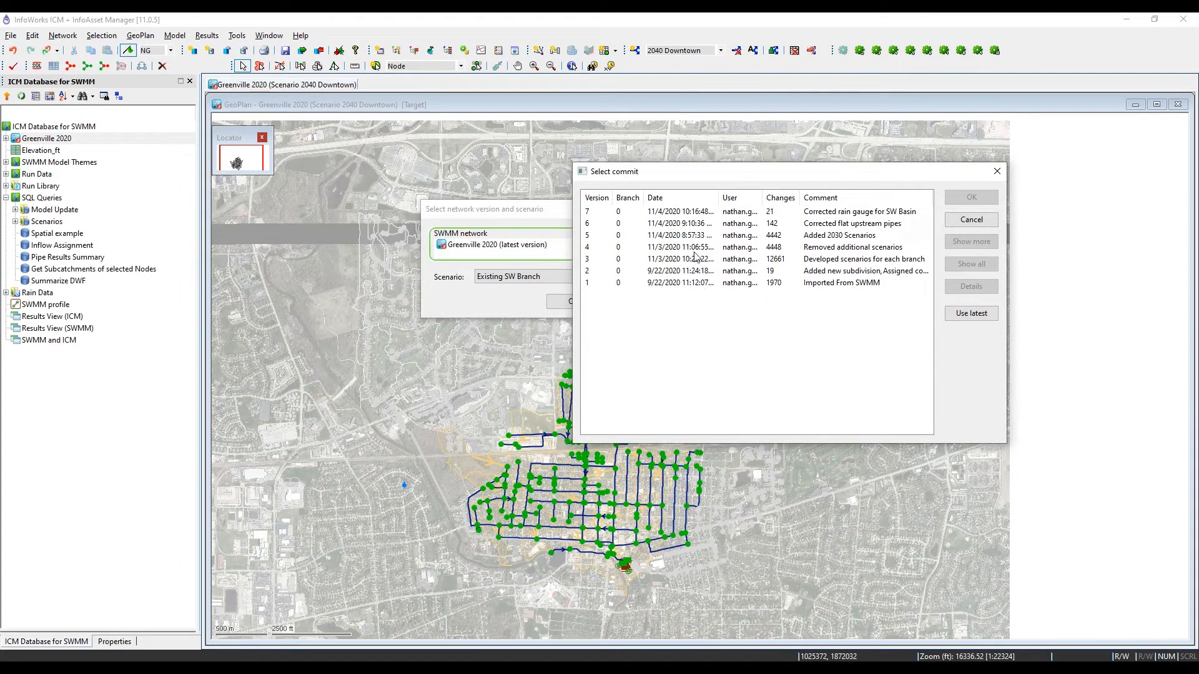
pyautogui.click(996, 172)
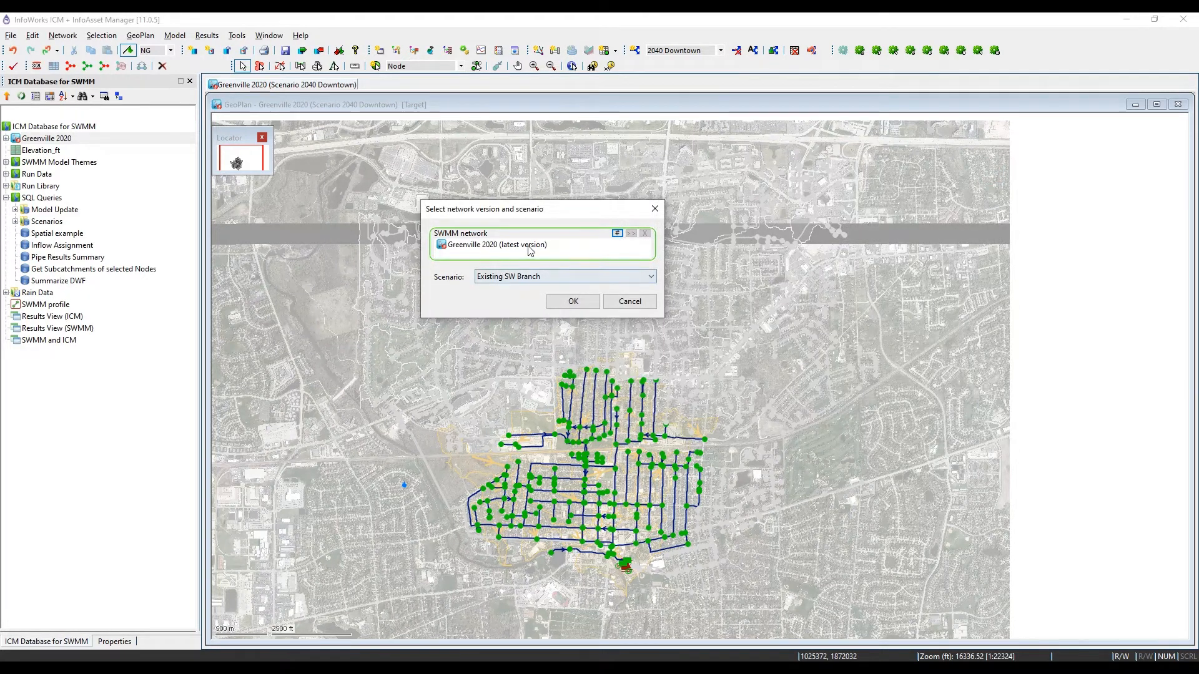
# - Confirm the export selection and save the SWMM5 file as asdfasdfasdf in the SWMM folder on the Desktop
pyautogui.click(572, 302)
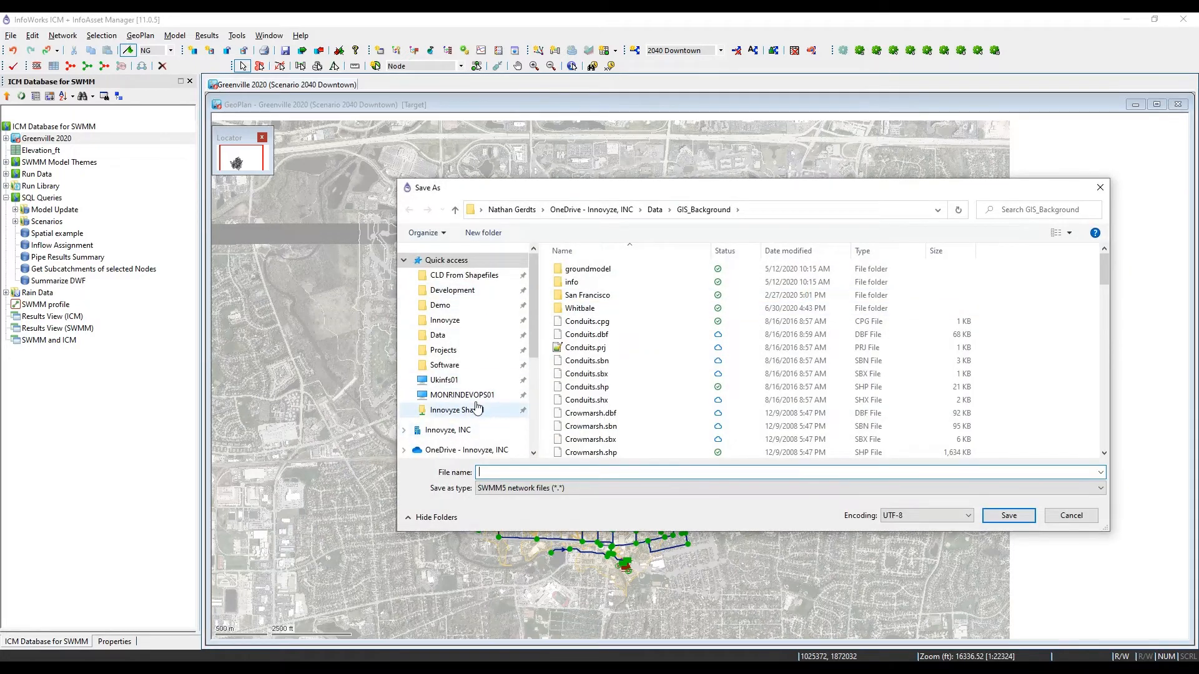
pyautogui.scroll(-1, 425, 441)
pyautogui.scroll(-2, 425, 441)
pyautogui.click(442, 435)
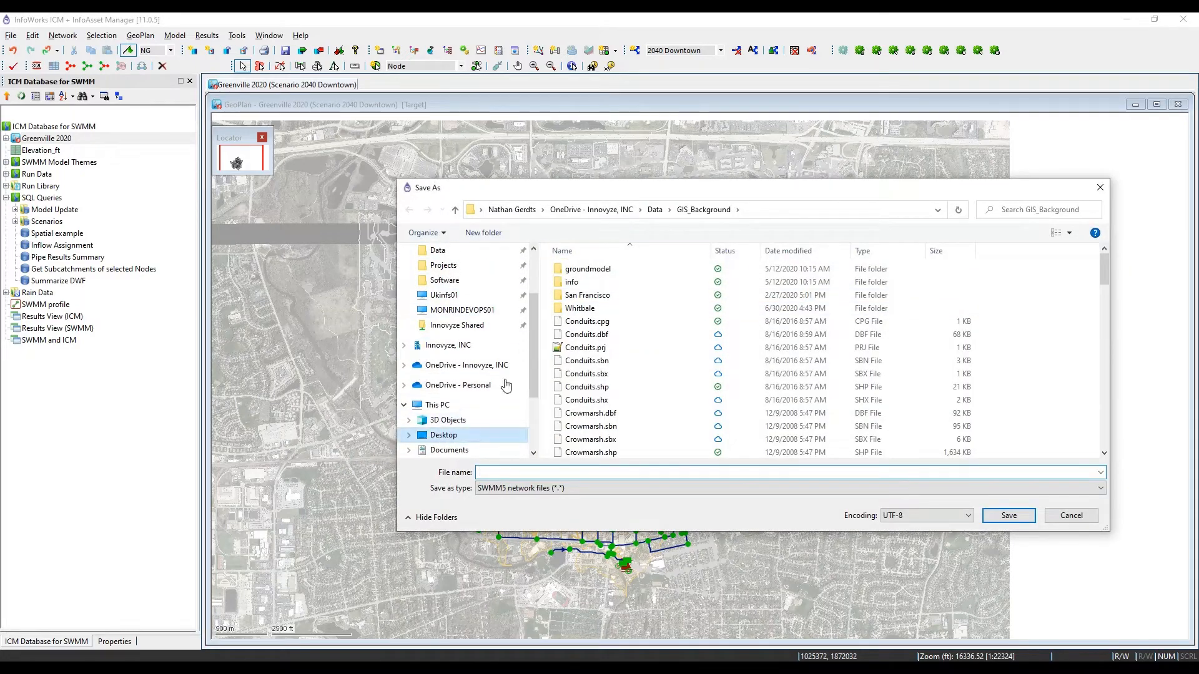
pyautogui.doubleClick(587, 309)
pyautogui.click(577, 472)
pyautogui.write('asdfasdfasdf')
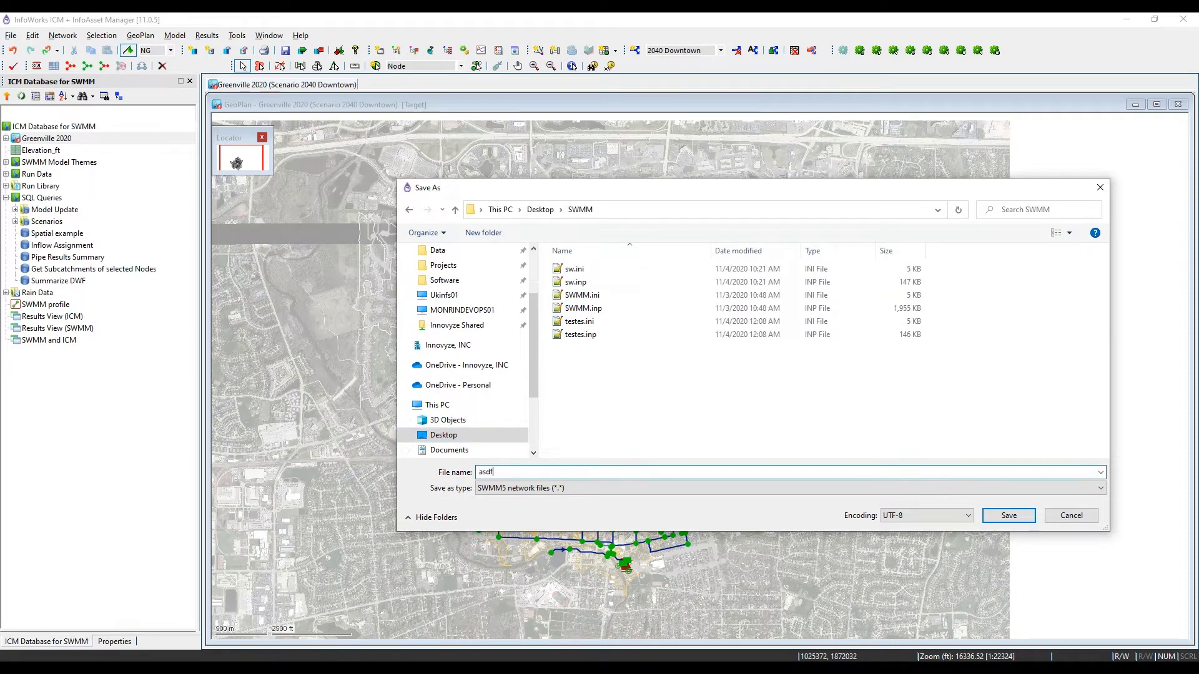
pyautogui.click(1001, 516)
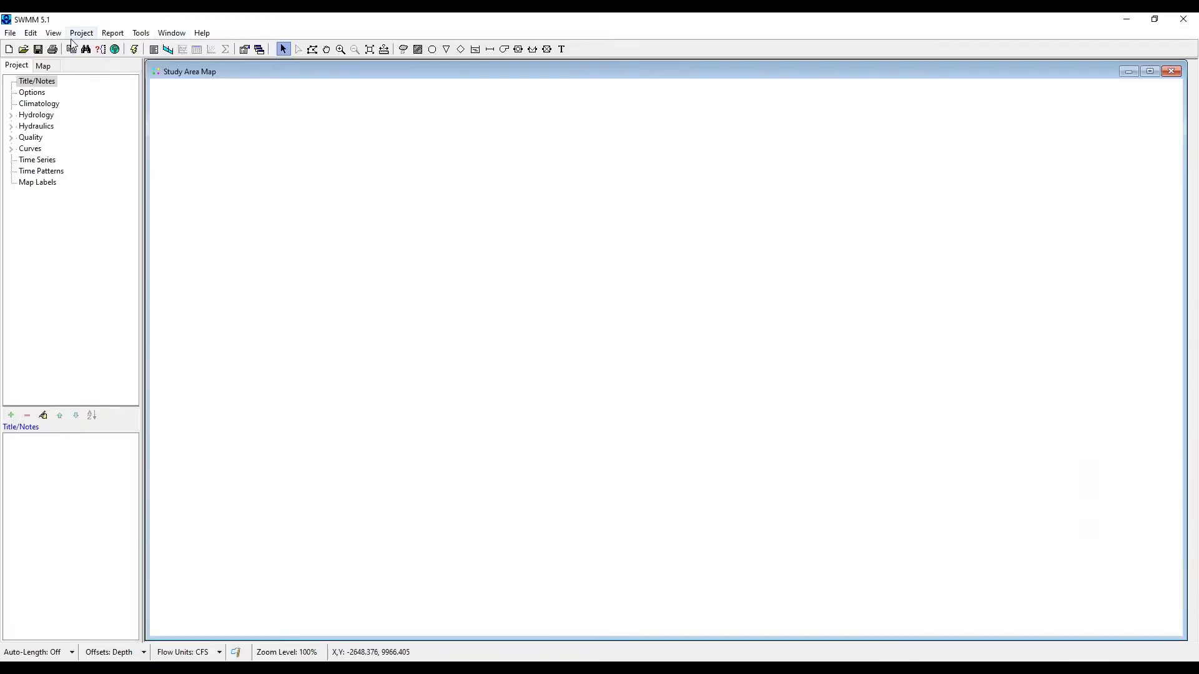
# - Switch to SWMM 5.1 and open the exported project asdfasdfasdf.inp
pyautogui.click(23, 49)
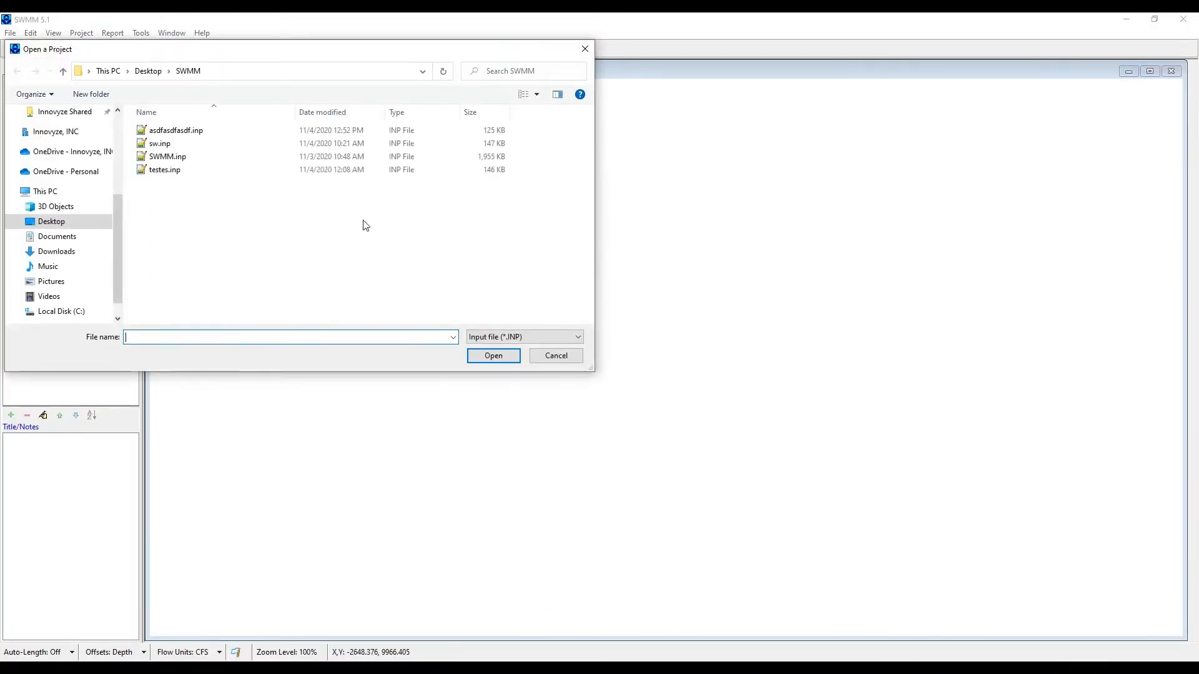
pyautogui.click(172, 130)
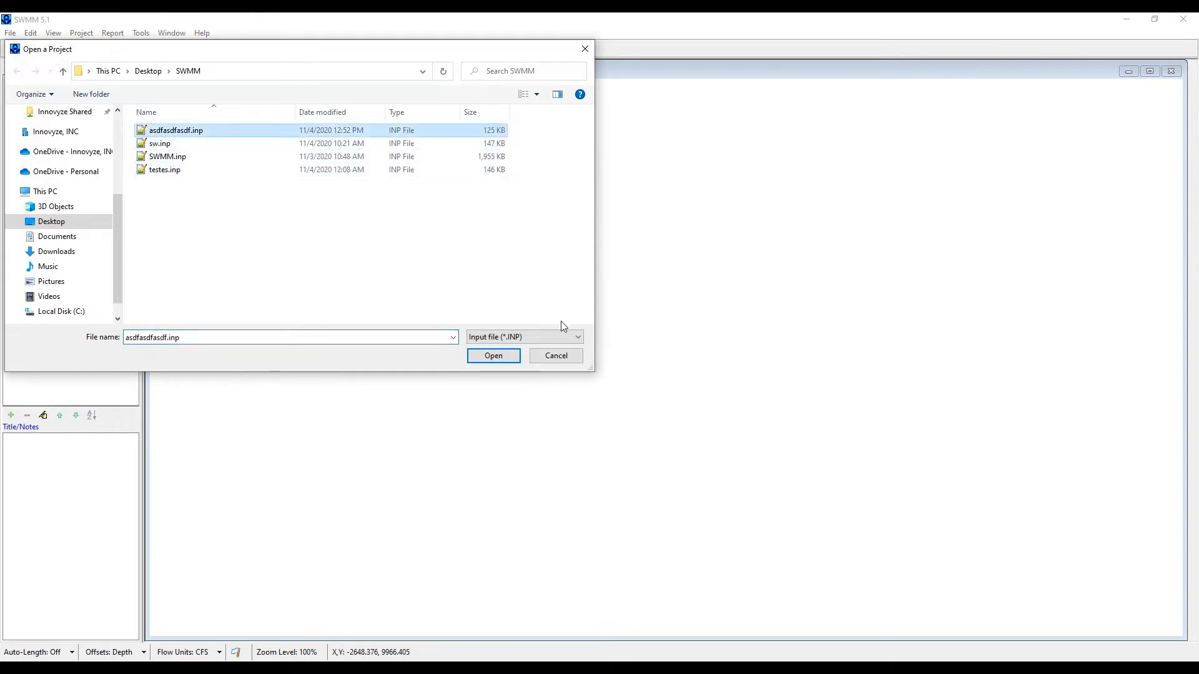
pyautogui.click(504, 356)
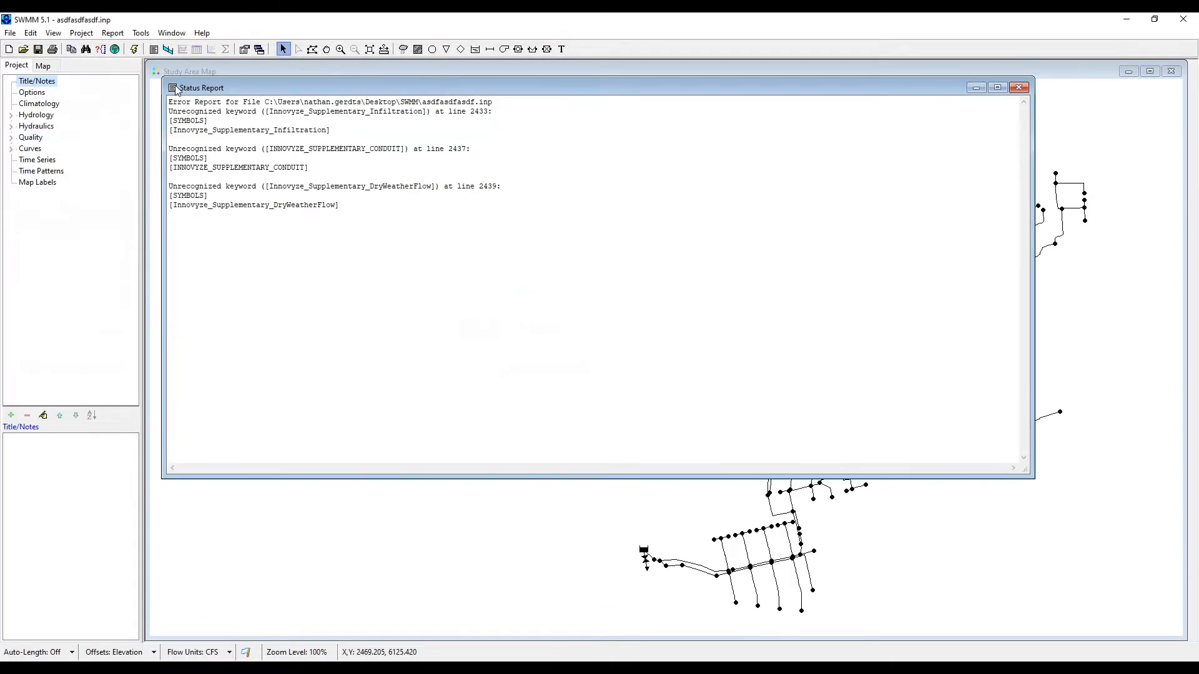
# - Shrink the Status Report window to expose the network map and examine the reported Infiltration, Conduit and DryWeatherFlow keyword entries
pyautogui.moveTo(161, 76); pyautogui.dragTo(257, 210)
pyautogui.moveTo(301, 283); pyautogui.dragTo(299, 273)
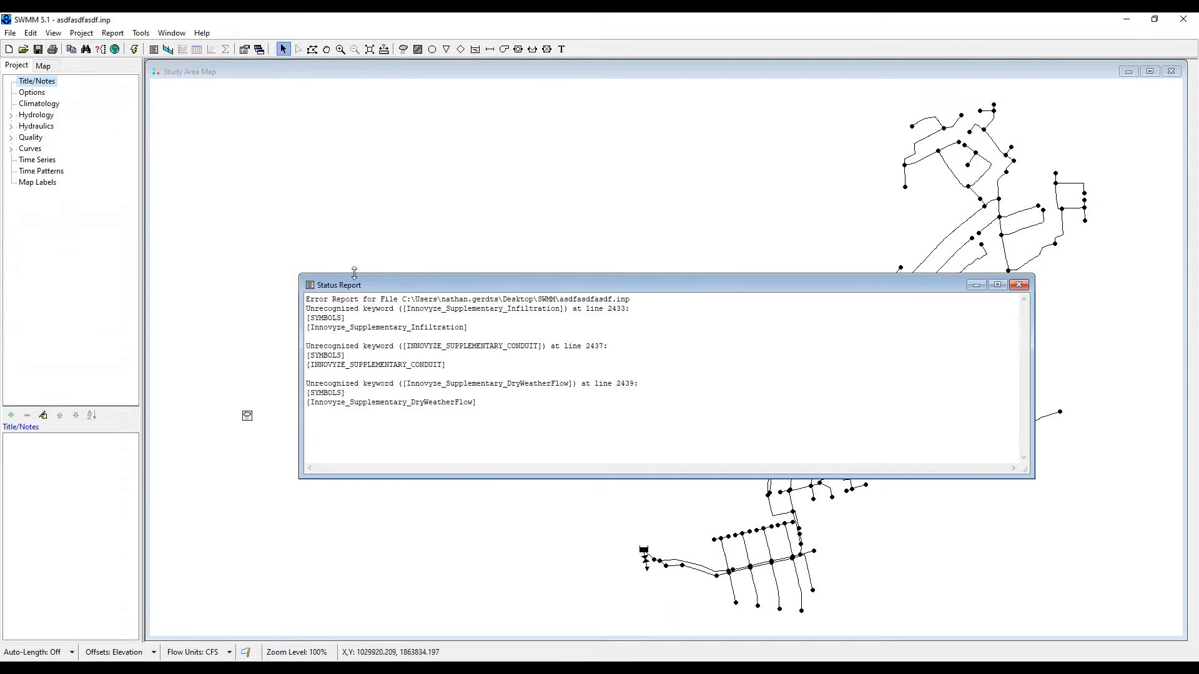
pyautogui.moveTo(482, 405); pyautogui.dragTo(306, 382)
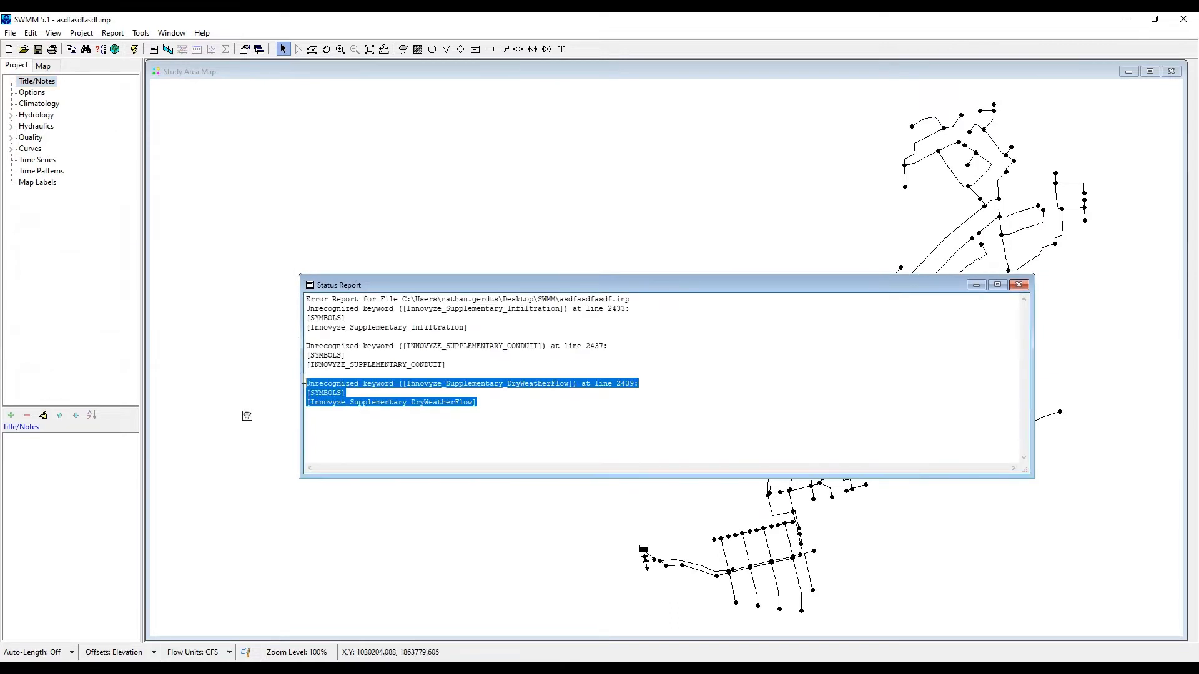
pyautogui.click(450, 401)
pyautogui.doubleClick(447, 385)
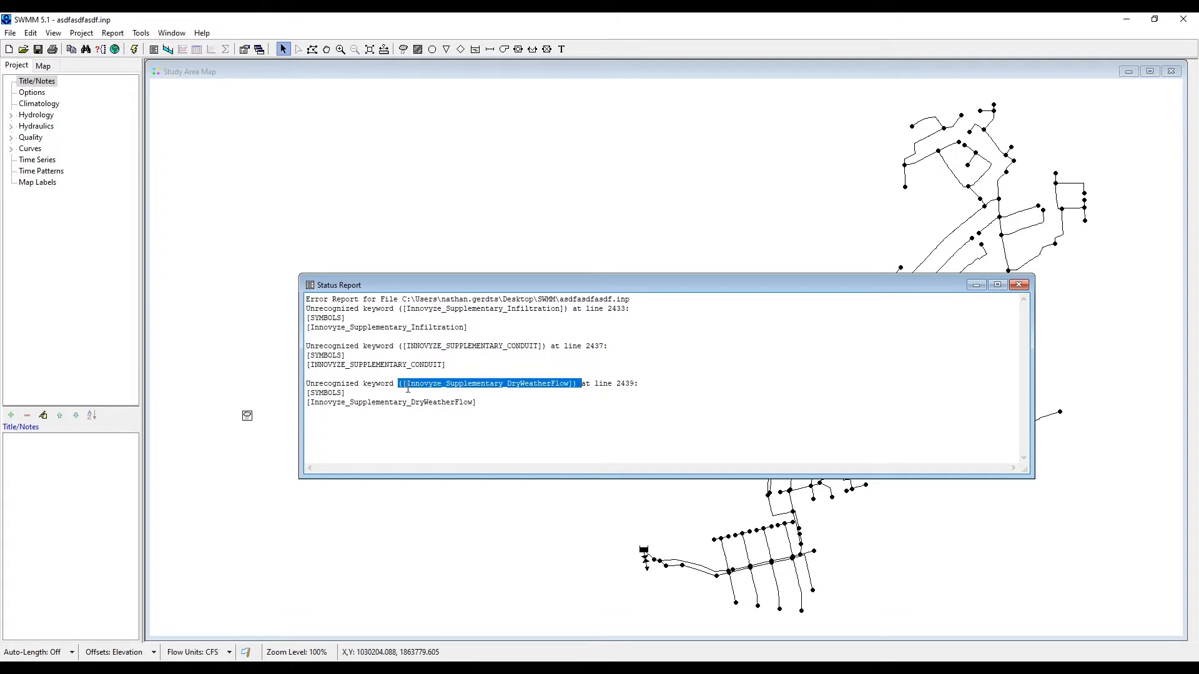
pyautogui.moveTo(407, 385); pyautogui.dragTo(544, 386)
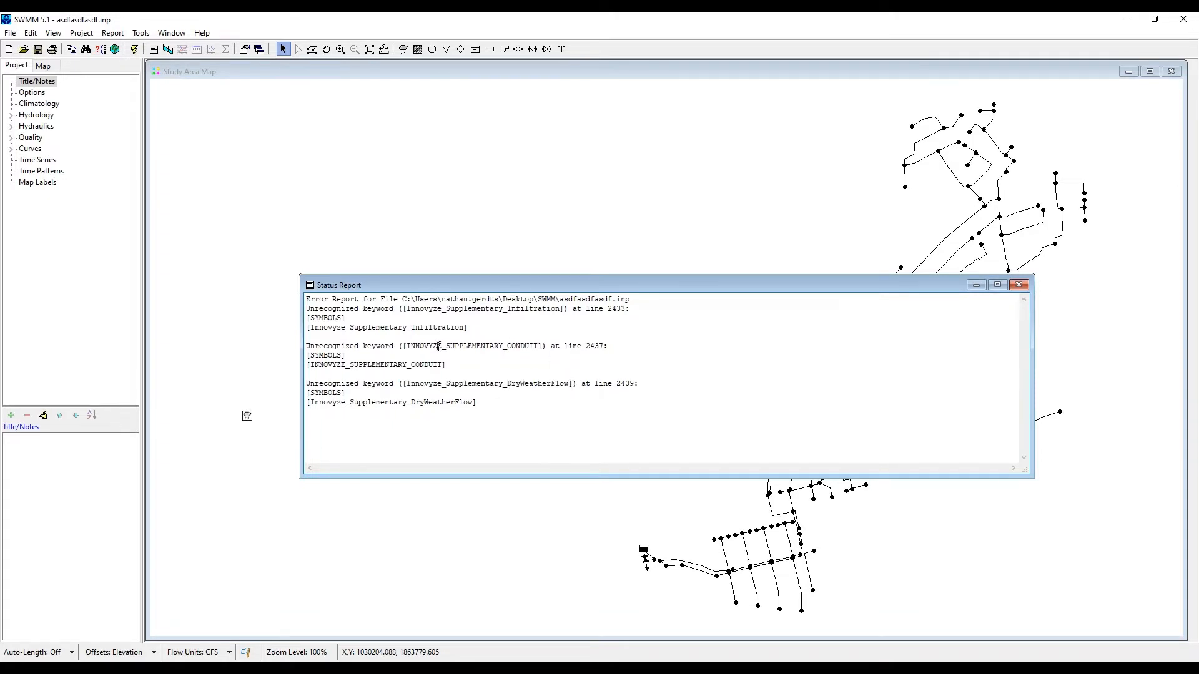
pyautogui.doubleClick(440, 347)
pyautogui.click(440, 346)
pyautogui.doubleClick(382, 327)
pyautogui.click(382, 328)
pyautogui.doubleClick(427, 328)
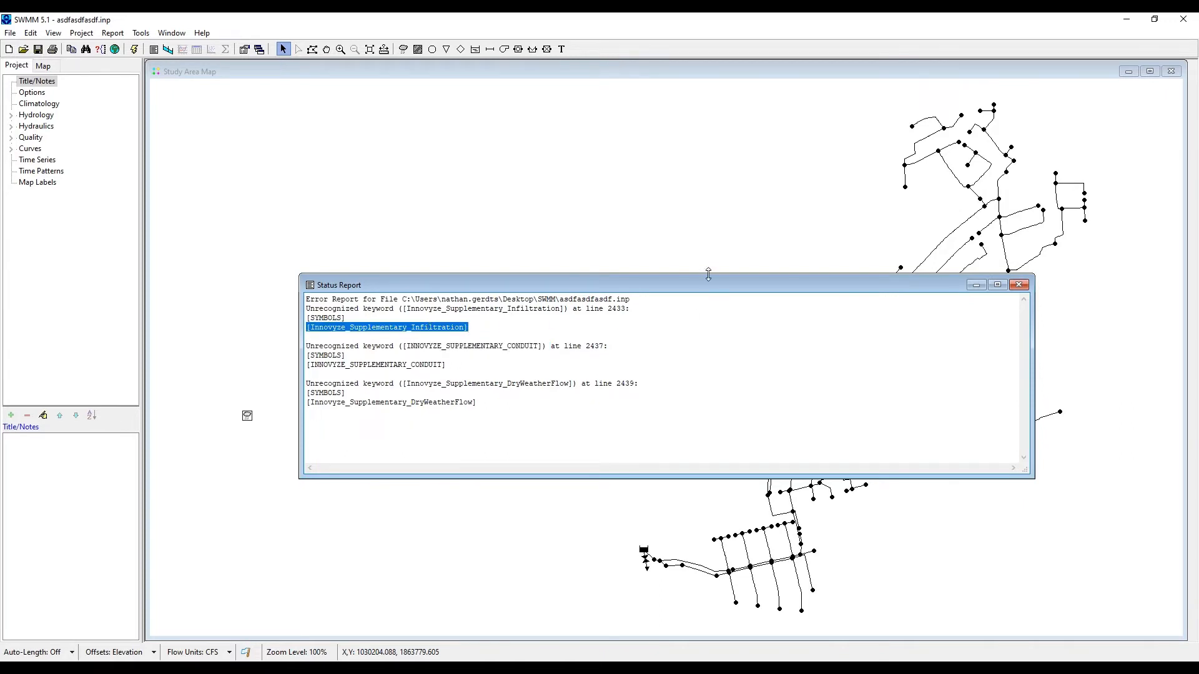
# - Move the Status Report window off the lower part of the network map and close it
pyautogui.moveTo(707, 285); pyautogui.dragTo(682, 219)
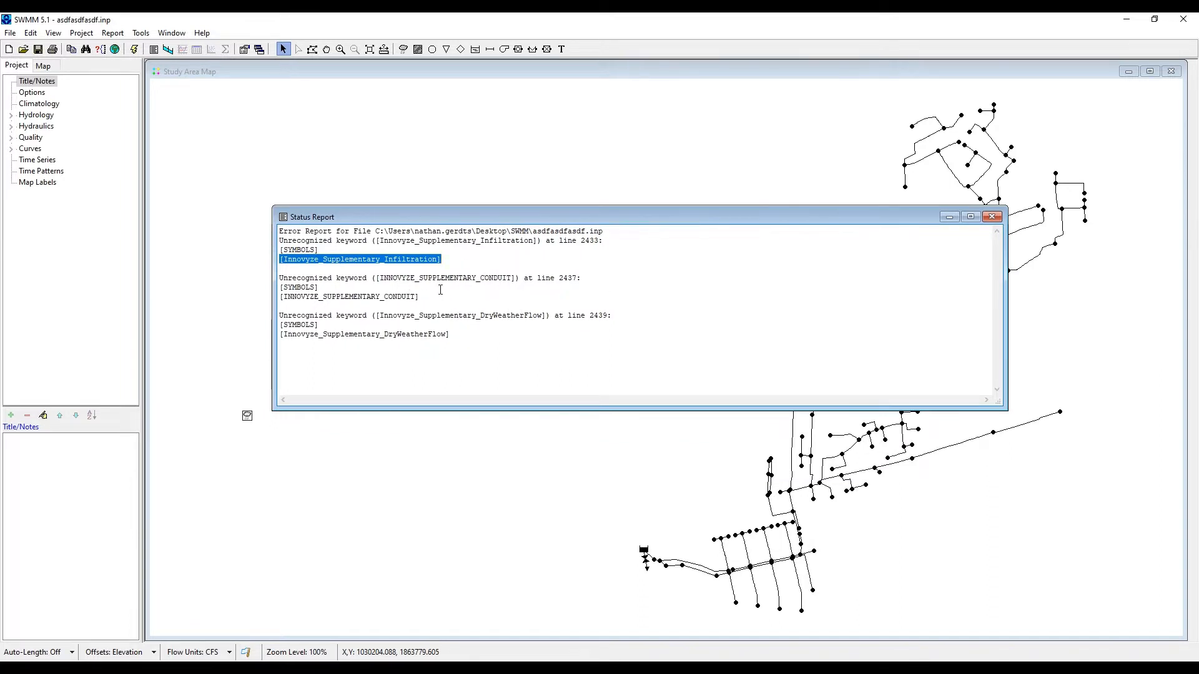
pyautogui.click(992, 217)
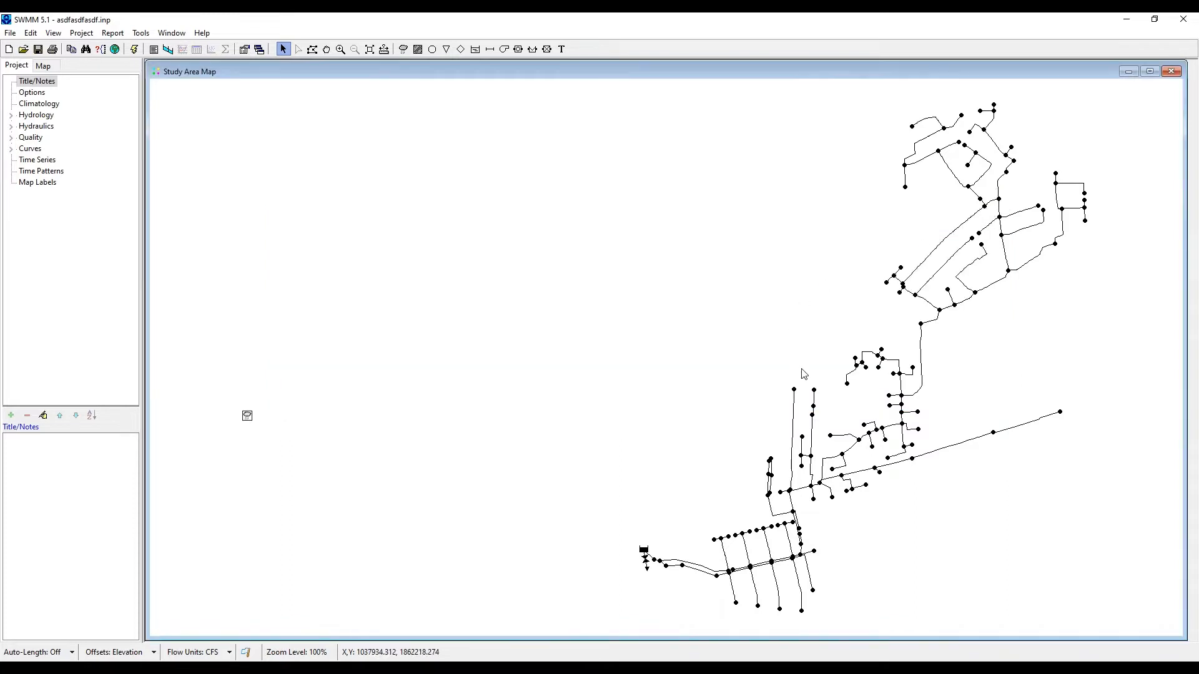
# - Add a junction just south of the long eastern branch, southeast of node C16-016
pyautogui.moveTo(798, 375); pyautogui.dragTo(611, 371)
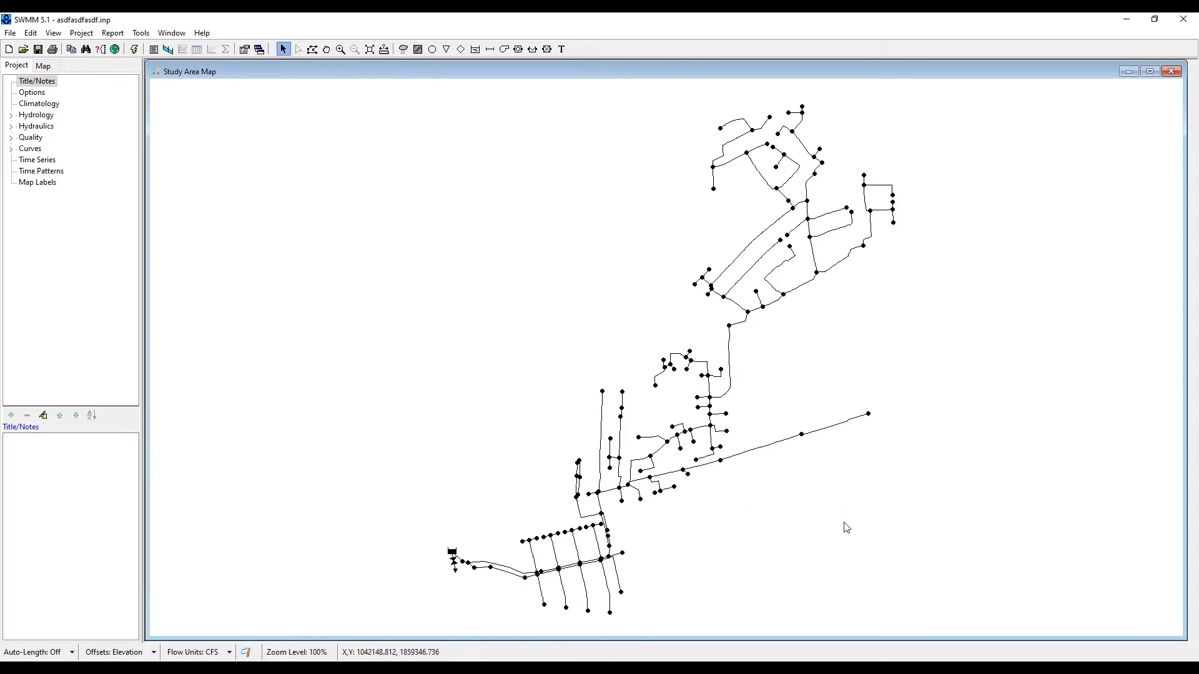
pyautogui.scroll(1, 844, 499)
pyautogui.moveTo(482, 338); pyautogui.dragTo(610, 462)
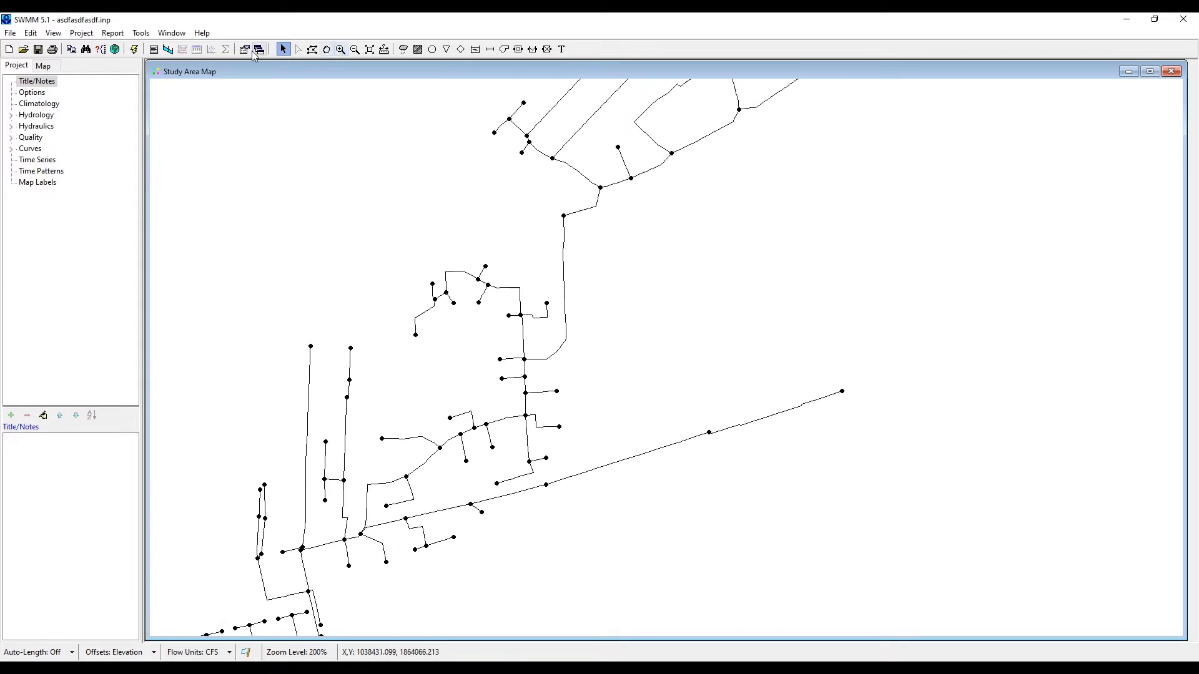
pyautogui.click(432, 50)
pyautogui.click(756, 473)
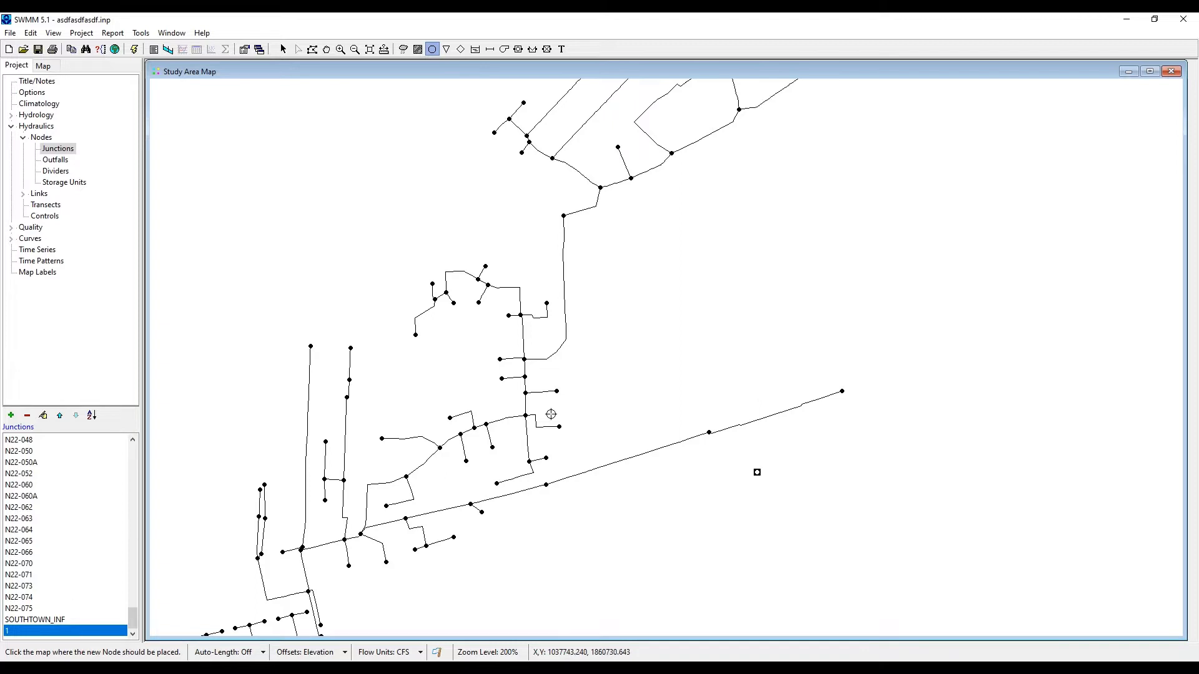
# - Draw a conduit from the new junction to node C16-016 on the eastern branch
pyautogui.click(490, 49)
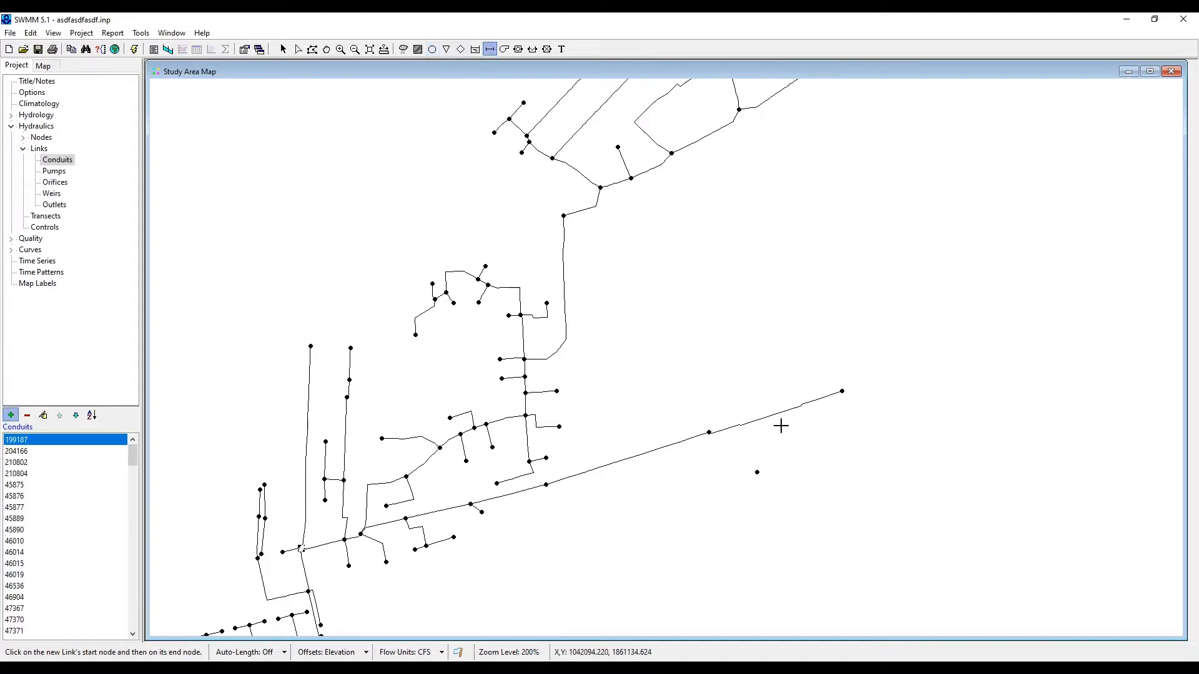
pyautogui.click(758, 473)
pyautogui.click(710, 432)
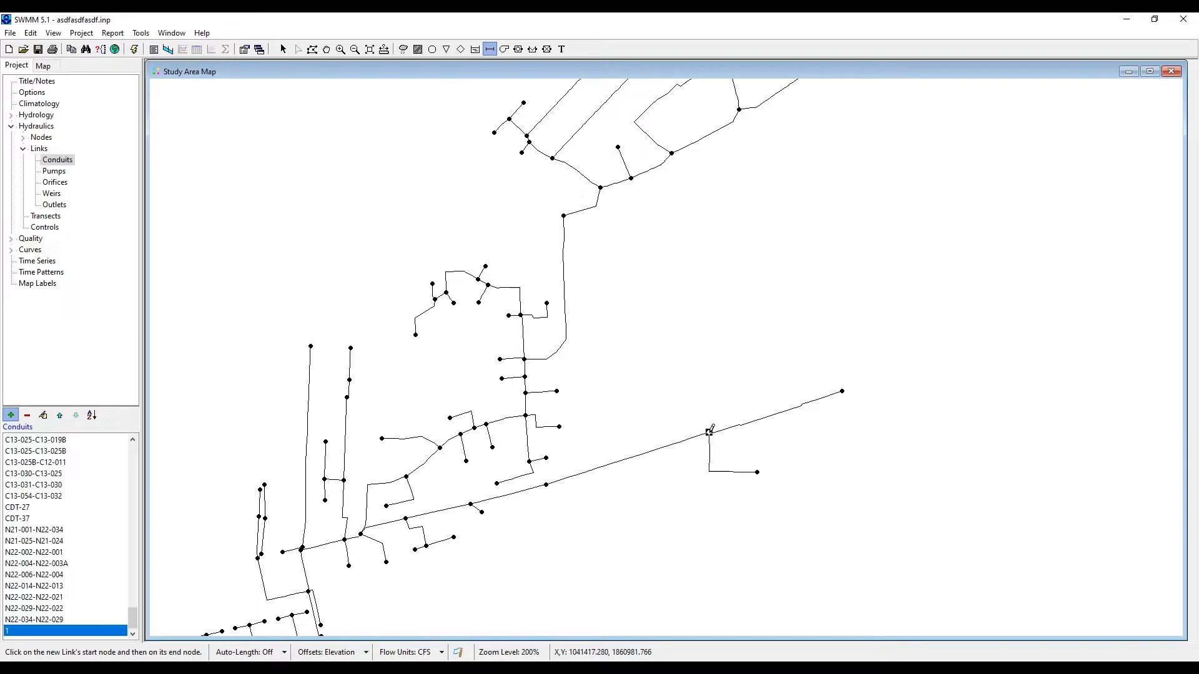
pyautogui.press('Escape')
pyautogui.click(283, 50)
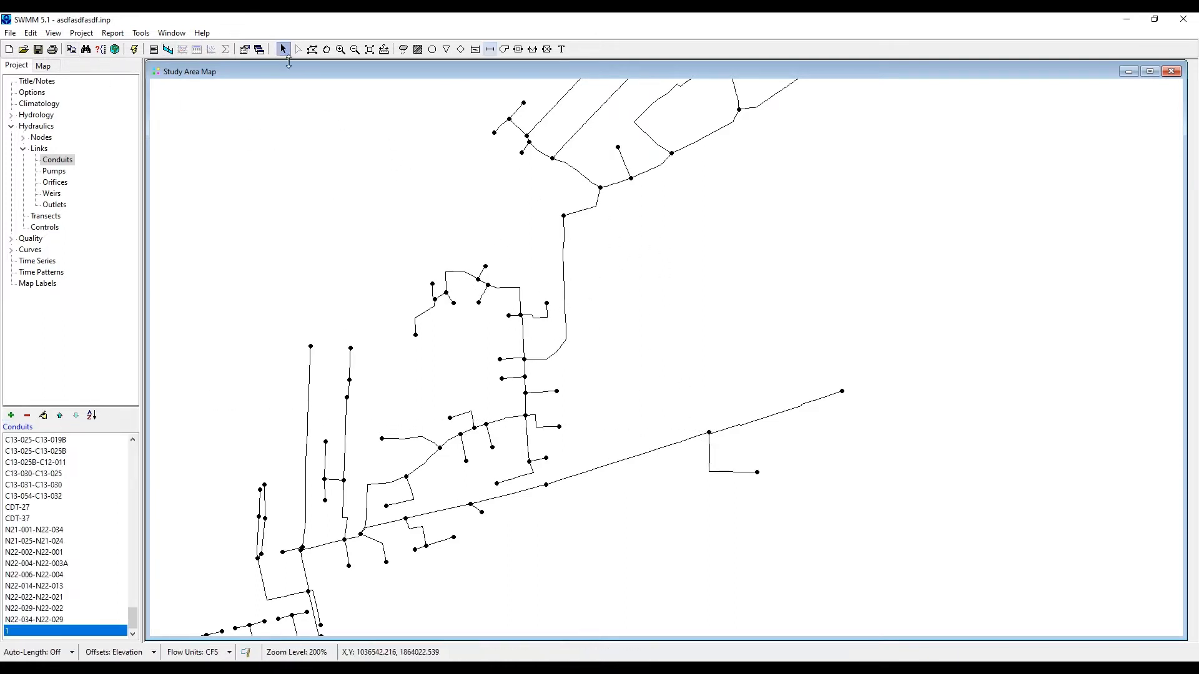
# - Name the new junction NewJunct and set its invert elevation to 730 ft and maximum depth to 8 ft
pyautogui.doubleClick(758, 472)
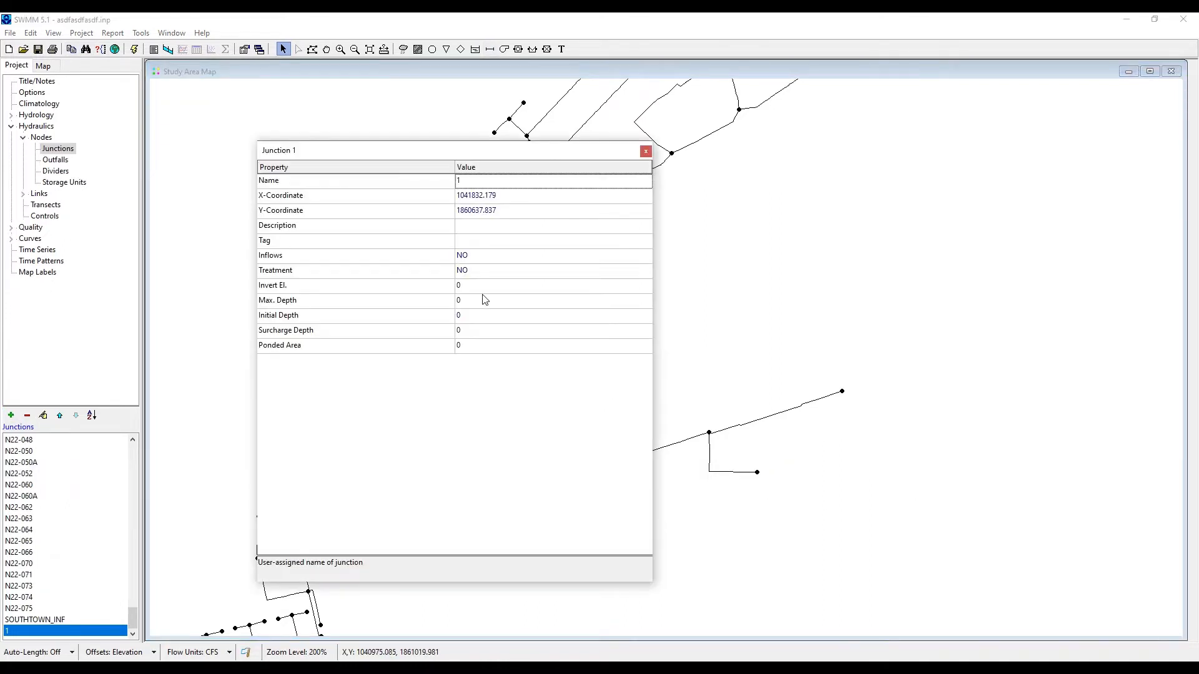
pyautogui.click(477, 183)
pyautogui.click(481, 287)
pyautogui.write('730')
pyautogui.press('Return')
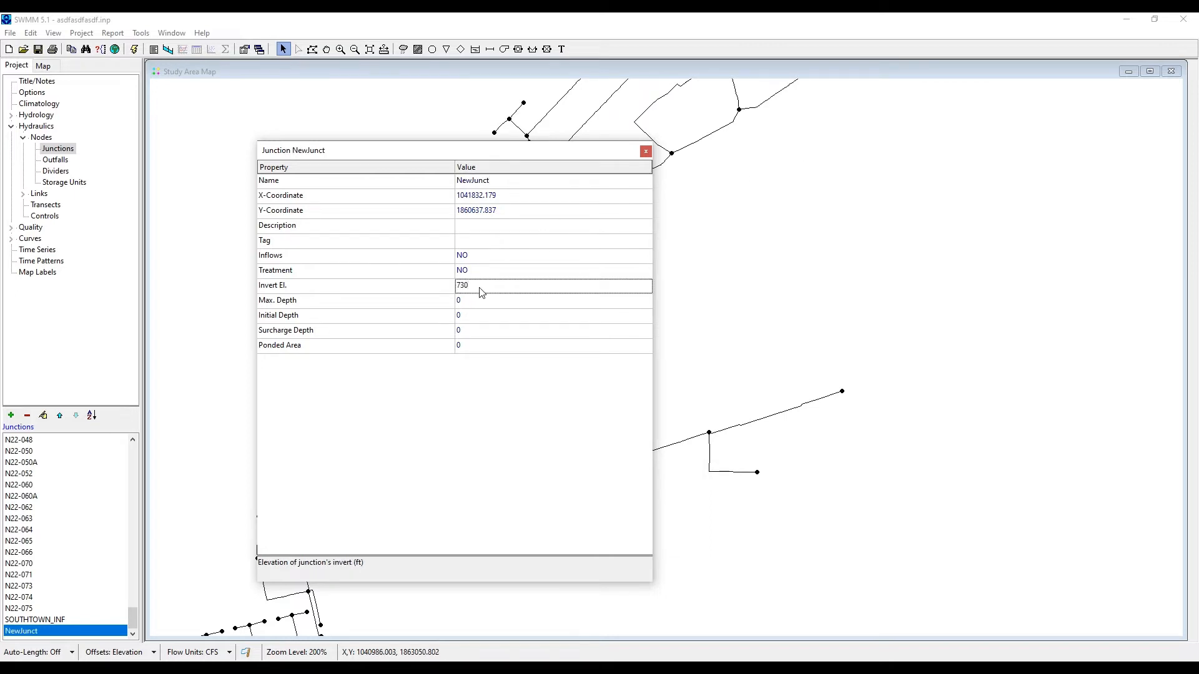
pyautogui.click(485, 303)
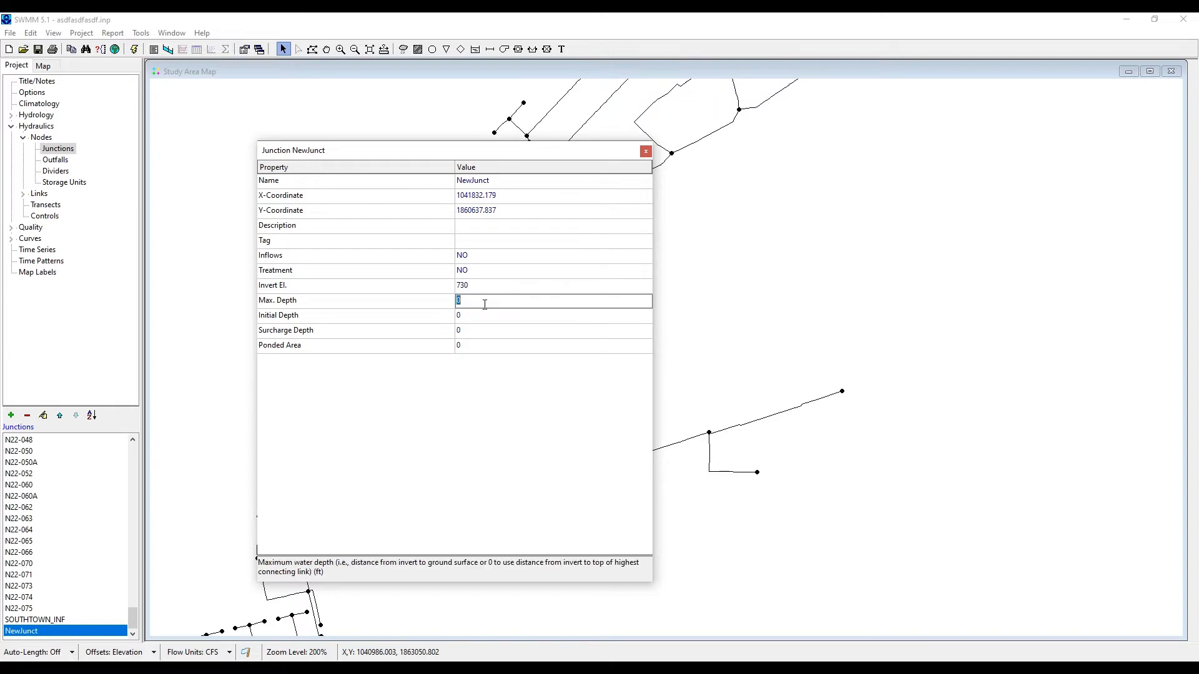
pyautogui.write('8')
pyautogui.click(476, 285)
# - Add an RDII inflow to NewJunct by assigning the first available unit hydrograph group
pyautogui.click(576, 256)
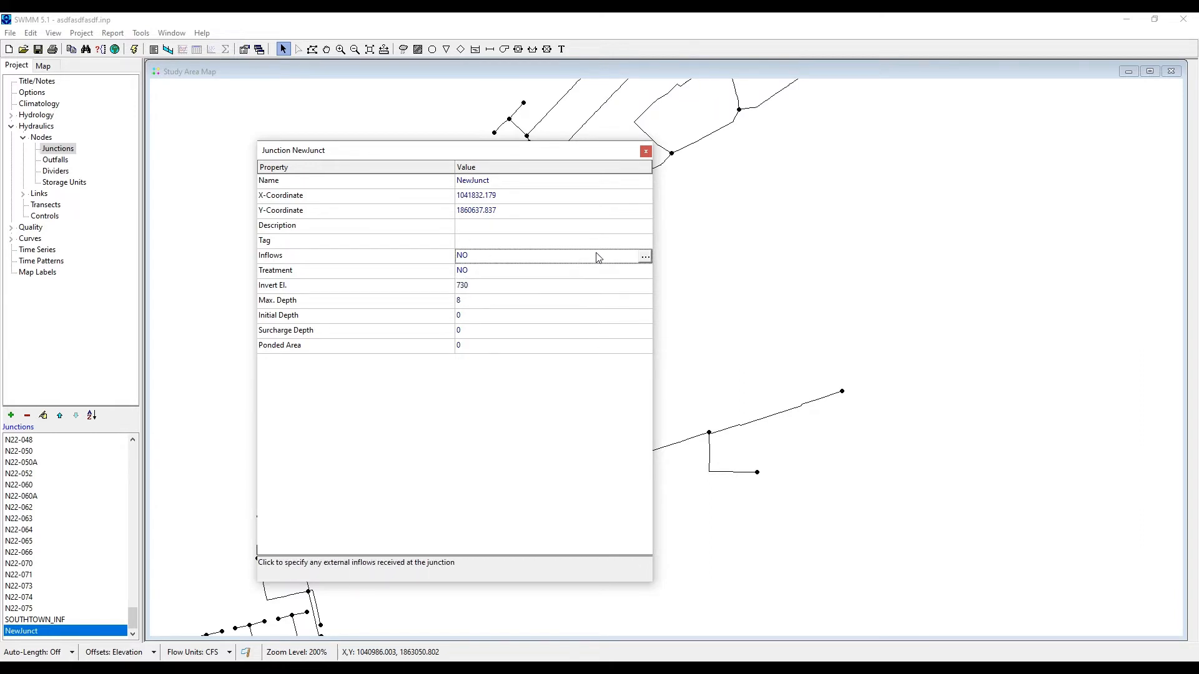
pyautogui.click(642, 256)
pyautogui.click(584, 210)
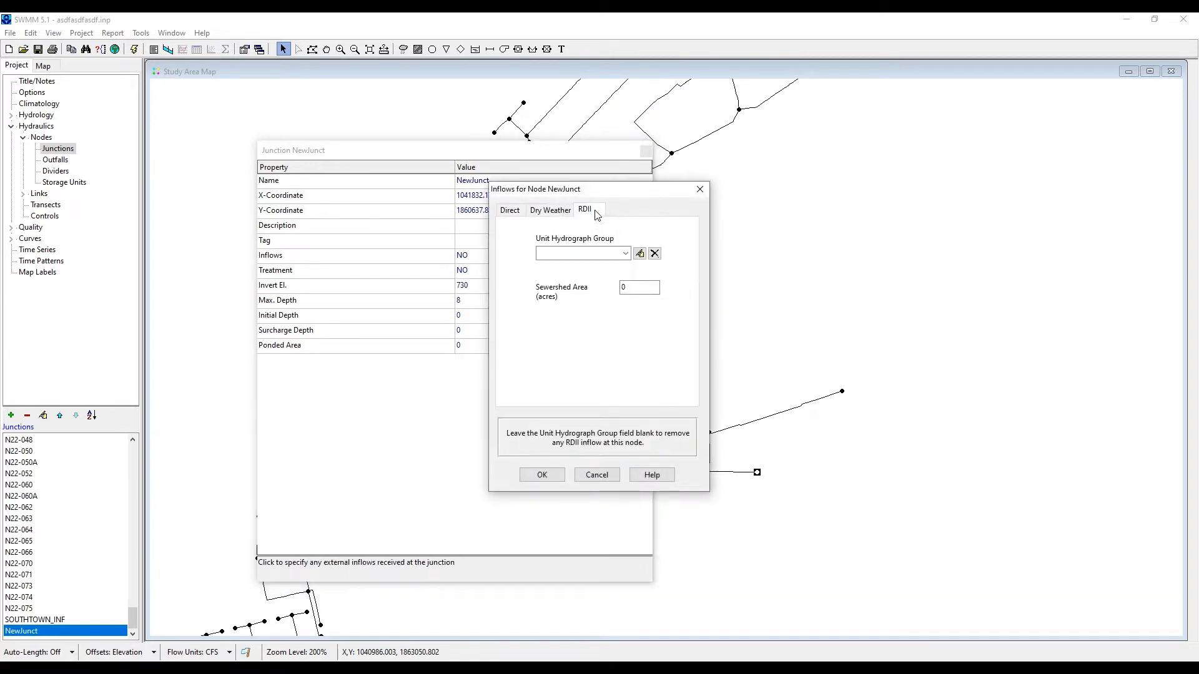
pyautogui.click(625, 253)
pyautogui.click(557, 265)
pyautogui.press('Tab')
pyautogui.click(539, 475)
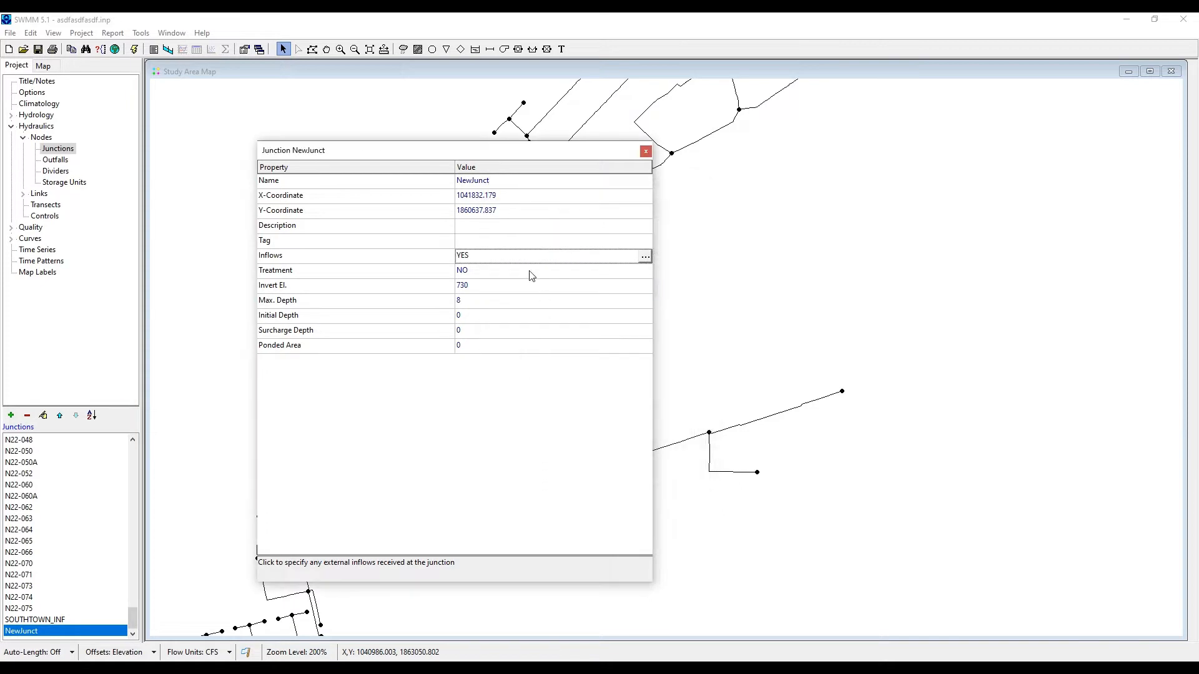
pyautogui.click(645, 152)
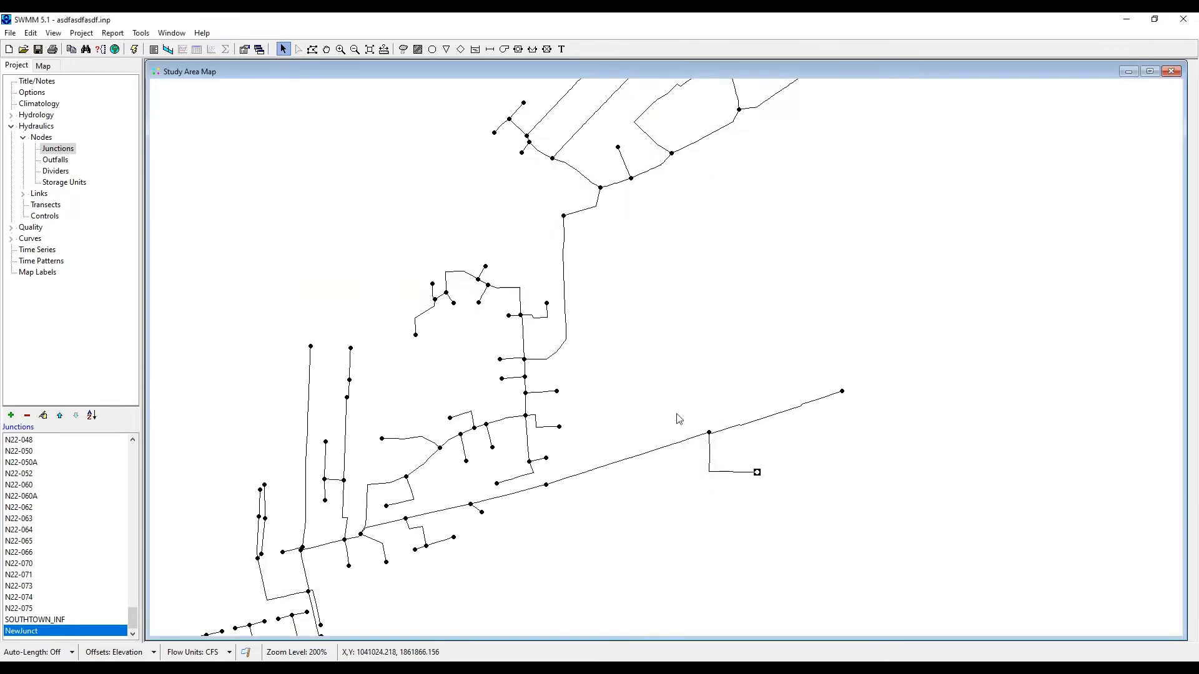
# - Name the new conduit from NewJunct to C16-016 NewPipe and set its maximum depth to 2 ft
pyautogui.doubleClick(709, 448)
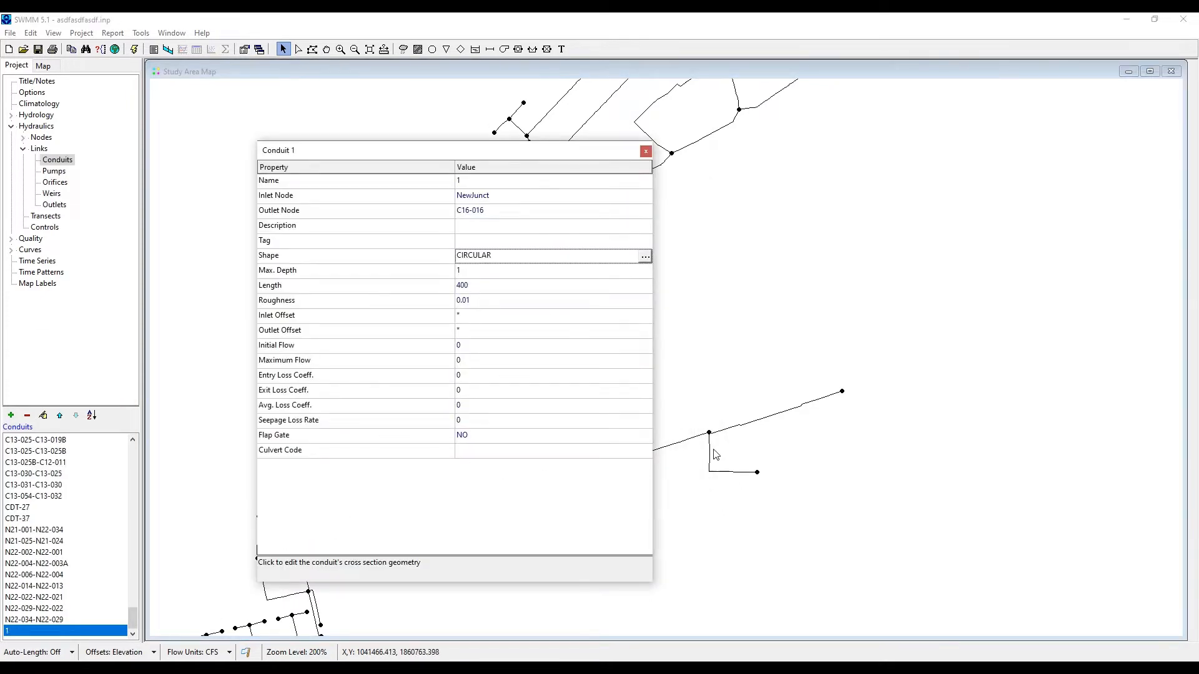
pyautogui.click(506, 181)
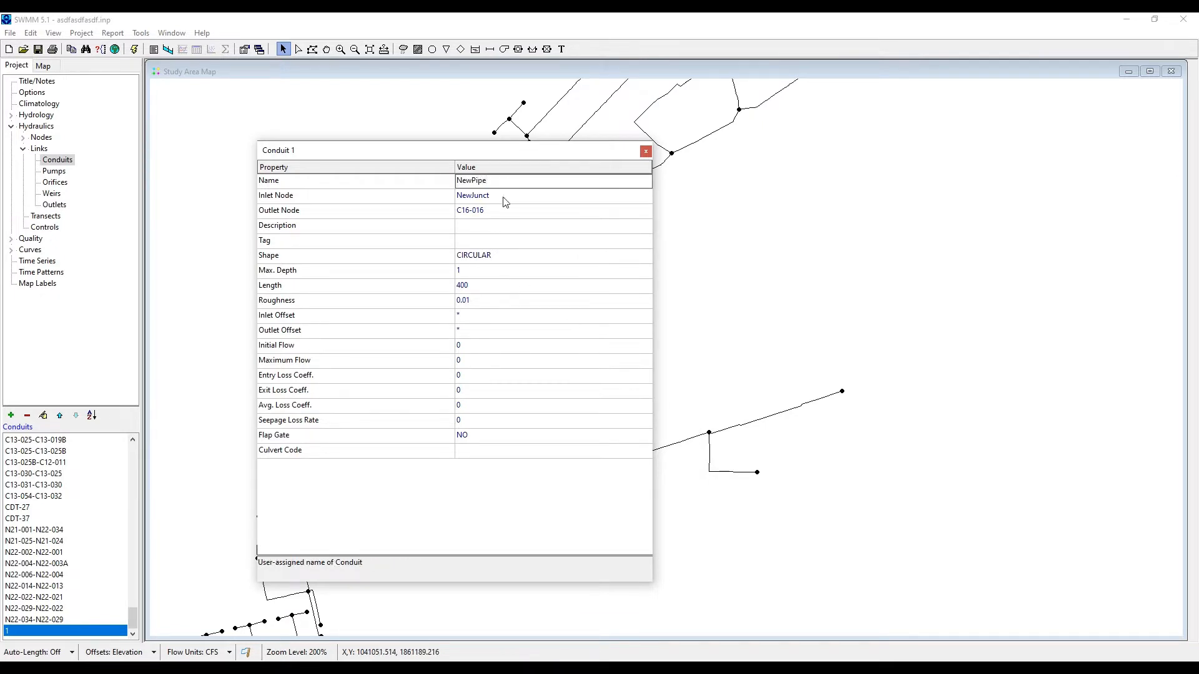
pyautogui.click(476, 272)
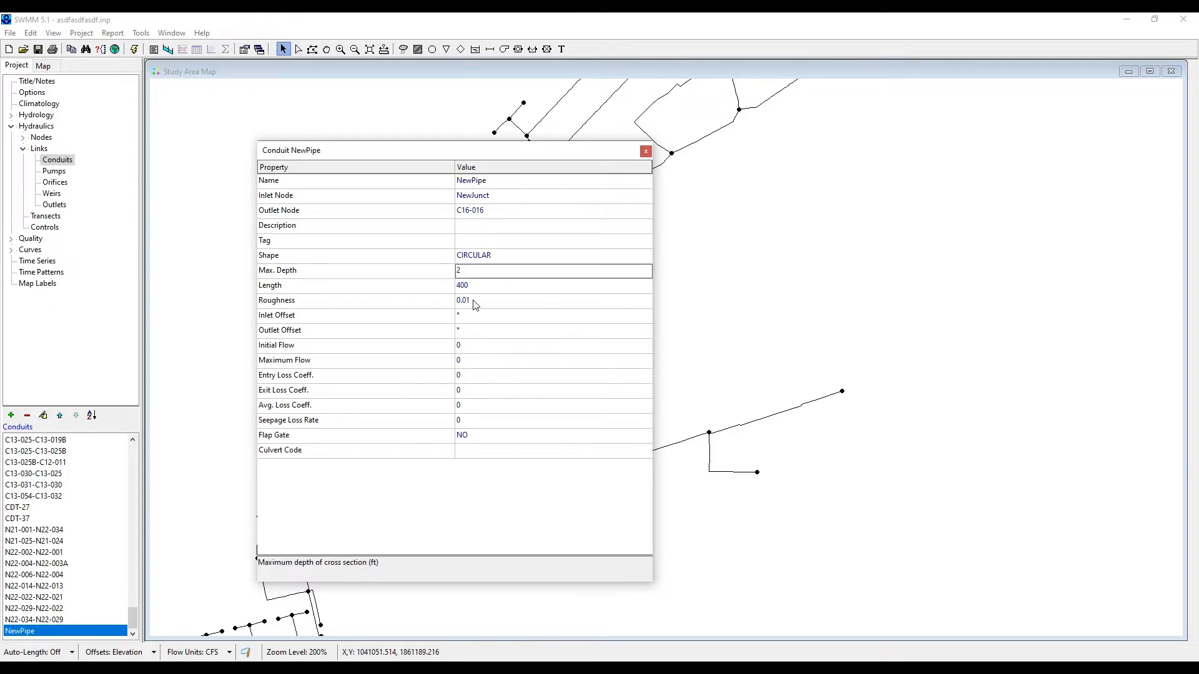
pyautogui.write('2')
pyautogui.click(484, 321)
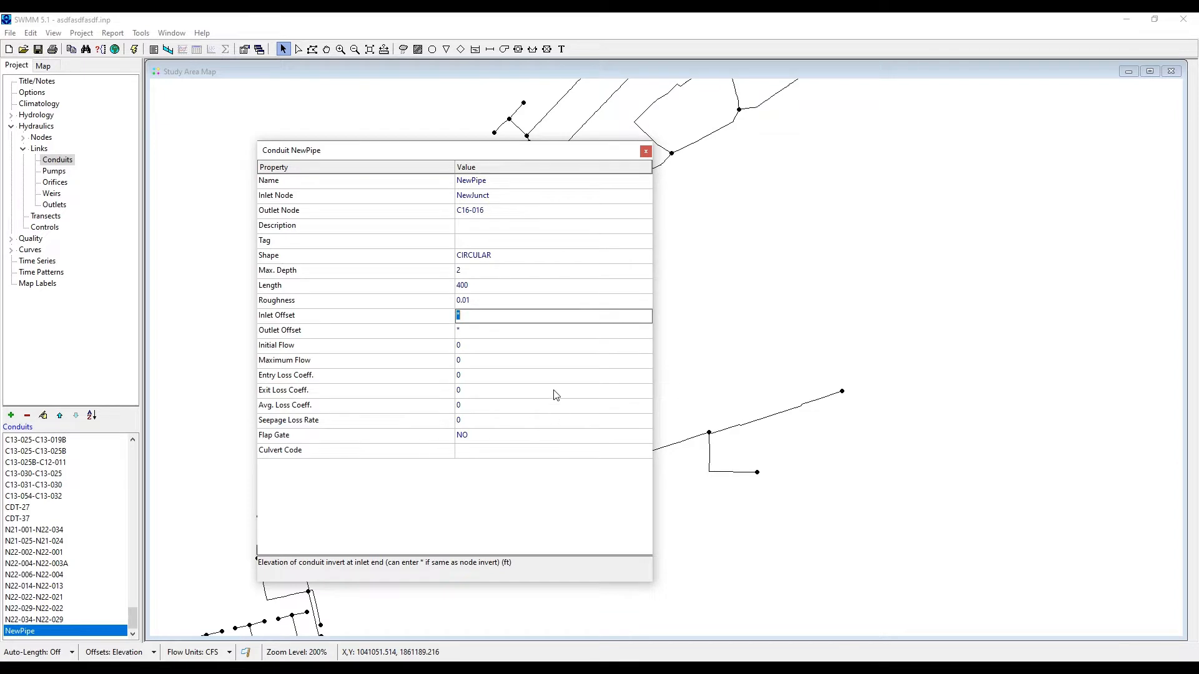
pyautogui.click(646, 152)
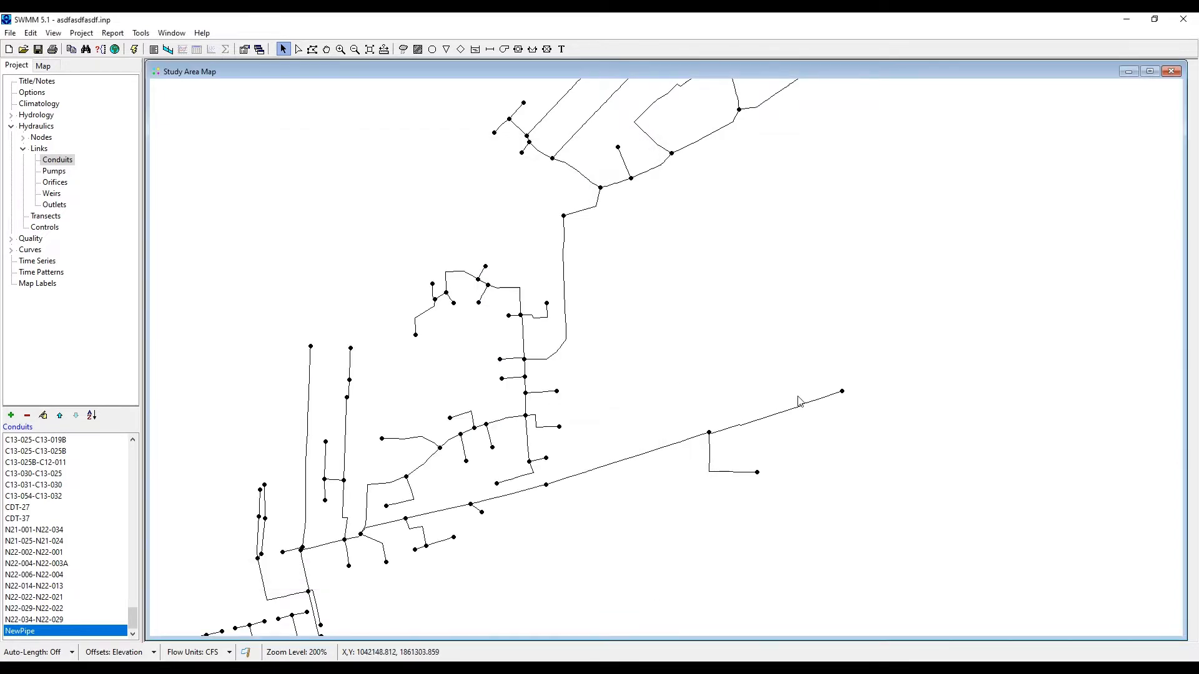
# - Set the average dry weather flow at junction C17-076, the eastern branch's end node, to 2 CFS
pyautogui.doubleClick(842, 392)
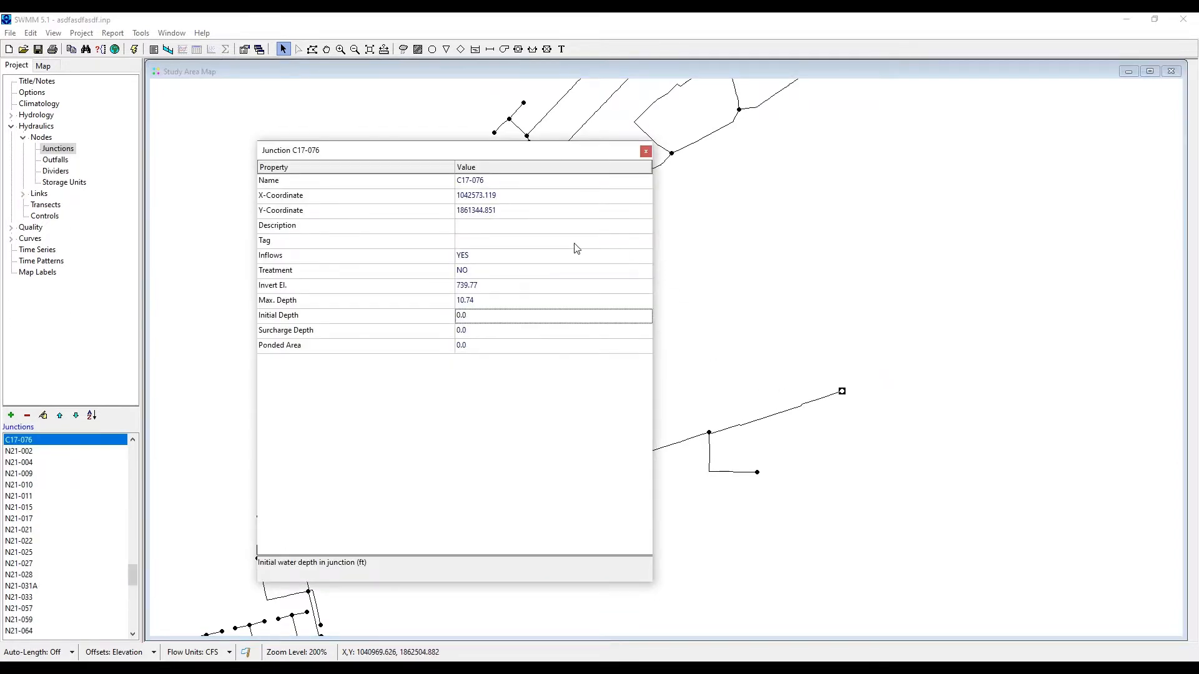
pyautogui.click(571, 257)
pyautogui.click(645, 257)
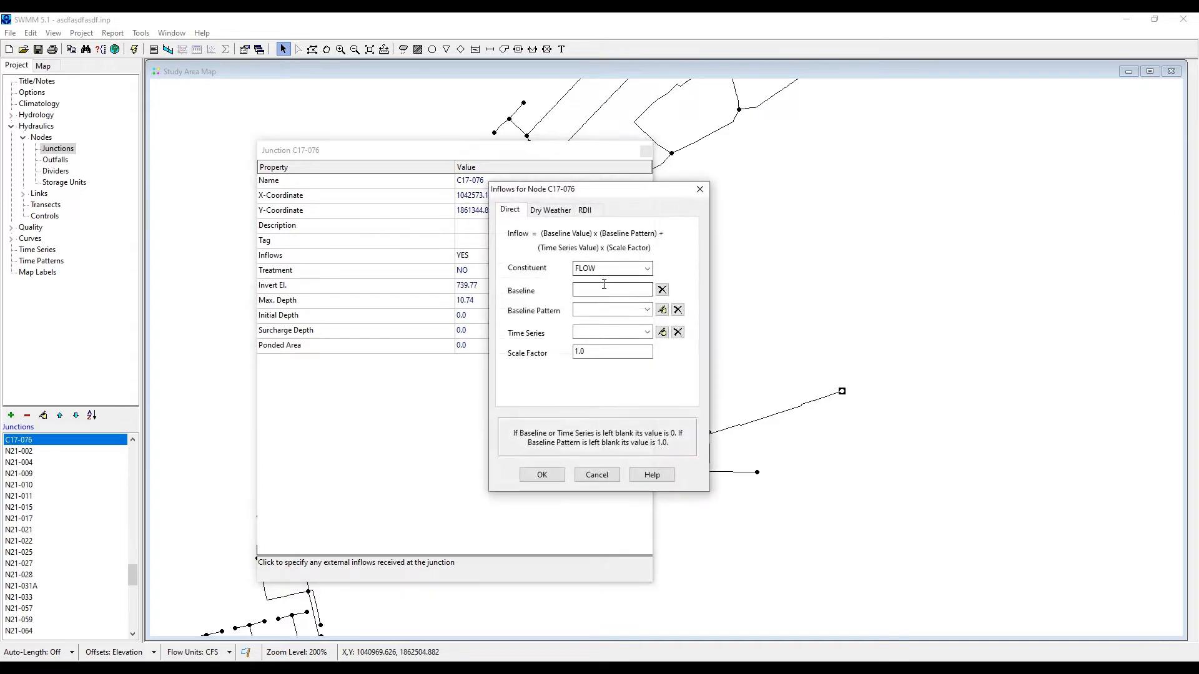
pyautogui.click(584, 211)
pyautogui.click(542, 210)
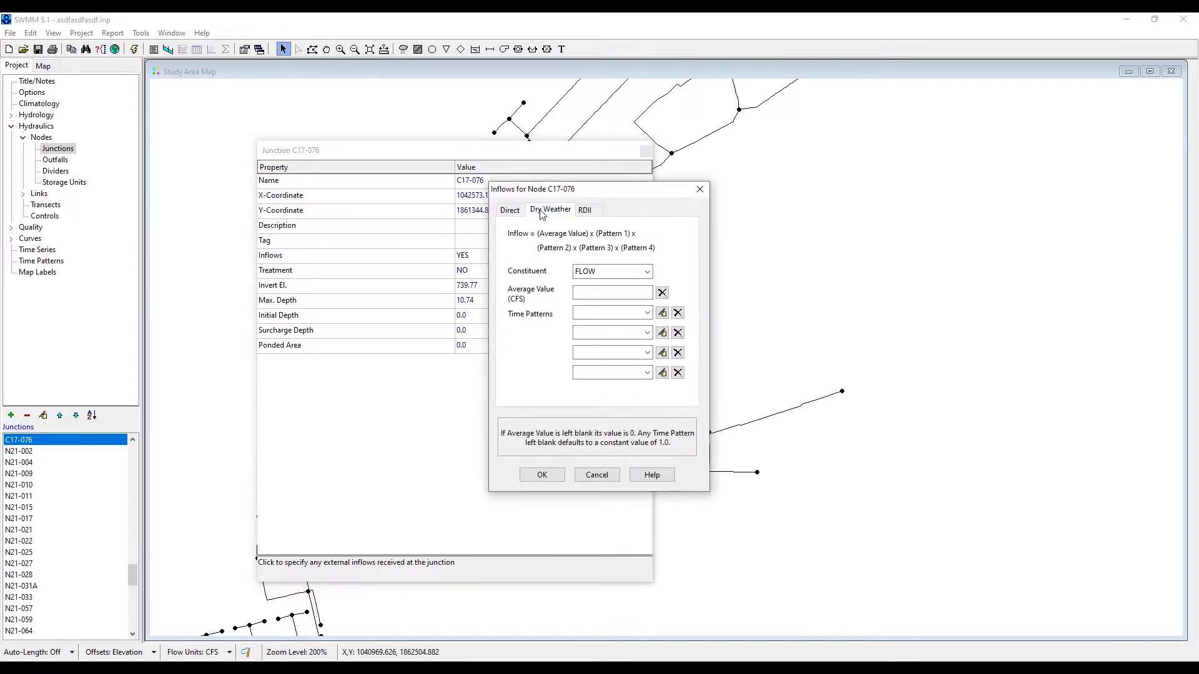
pyautogui.click(588, 293)
pyautogui.write('2')
# - Set the RDII sewershed area of junction C17-076 to 5 acres with unit hydrograph group SW_BASIN
pyautogui.click(584, 211)
pyautogui.moveTo(637, 288); pyautogui.dragTo(628, 288)
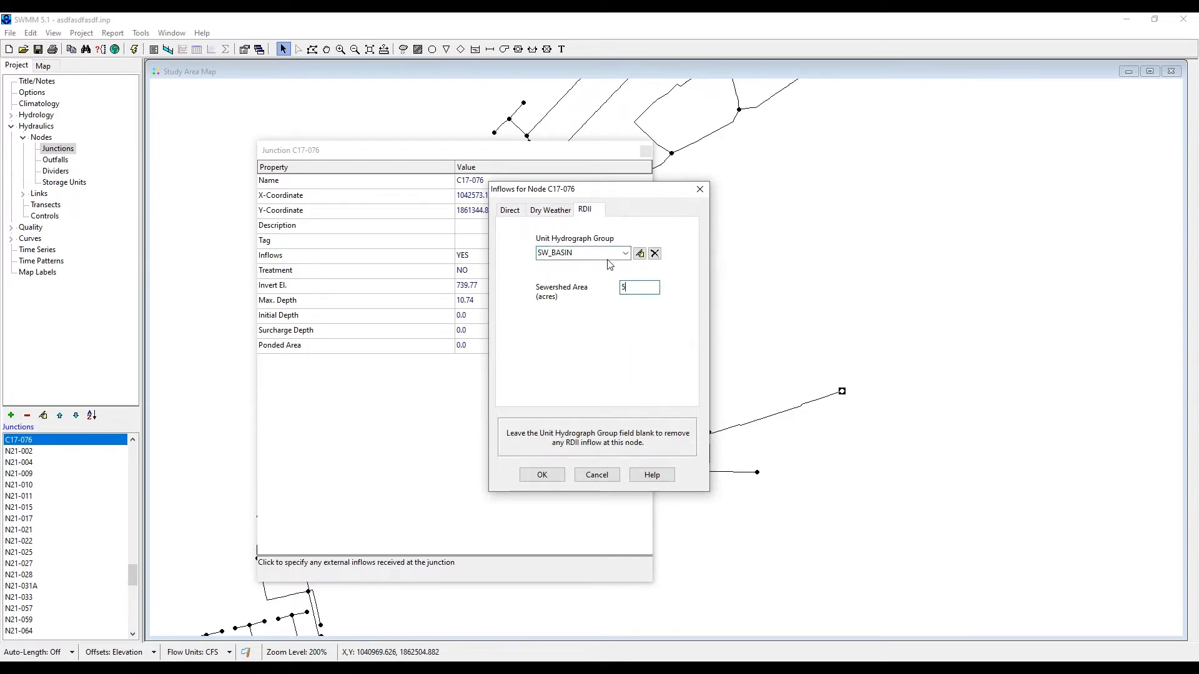
pyautogui.click(542, 474)
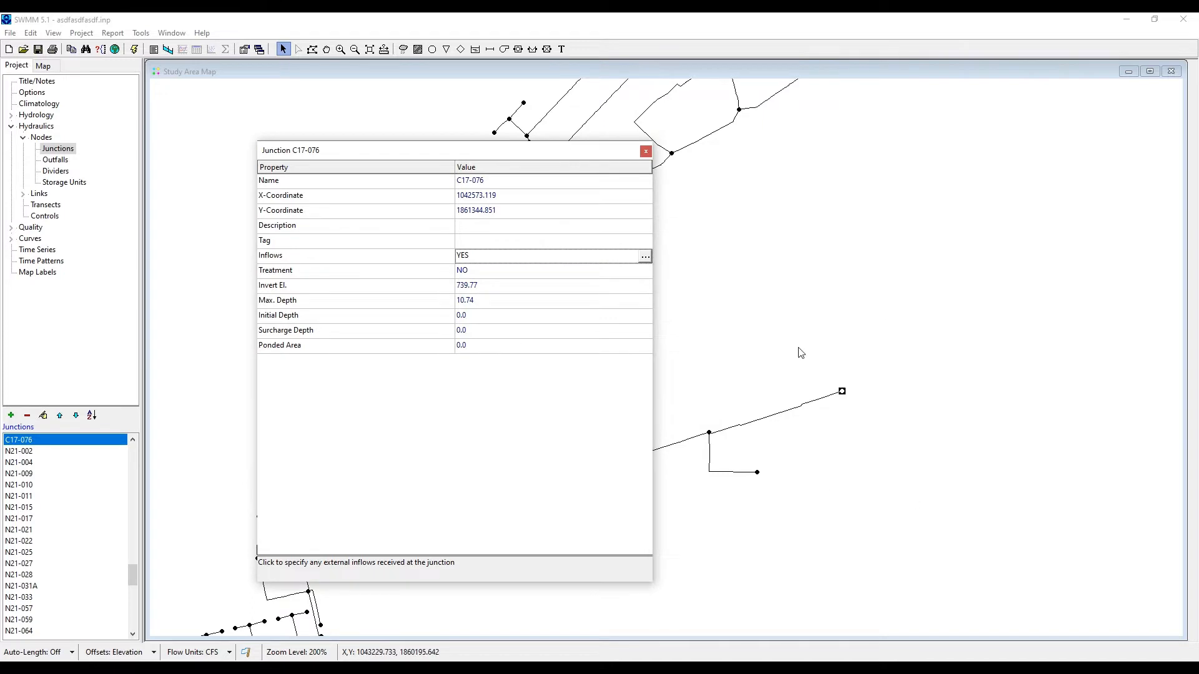
pyautogui.click(647, 153)
# - Set the maximum depth of conduit 54993, between C17-076 and C16-016, to 3 ft
pyautogui.doubleClick(760, 419)
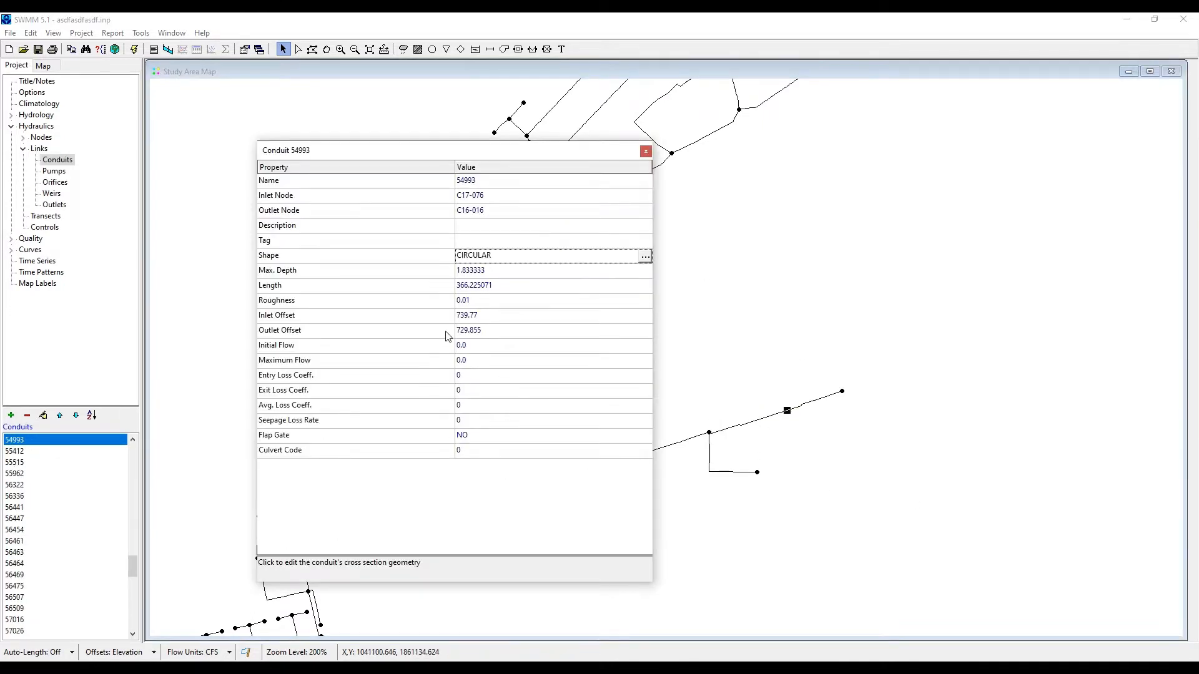
pyautogui.click(488, 271)
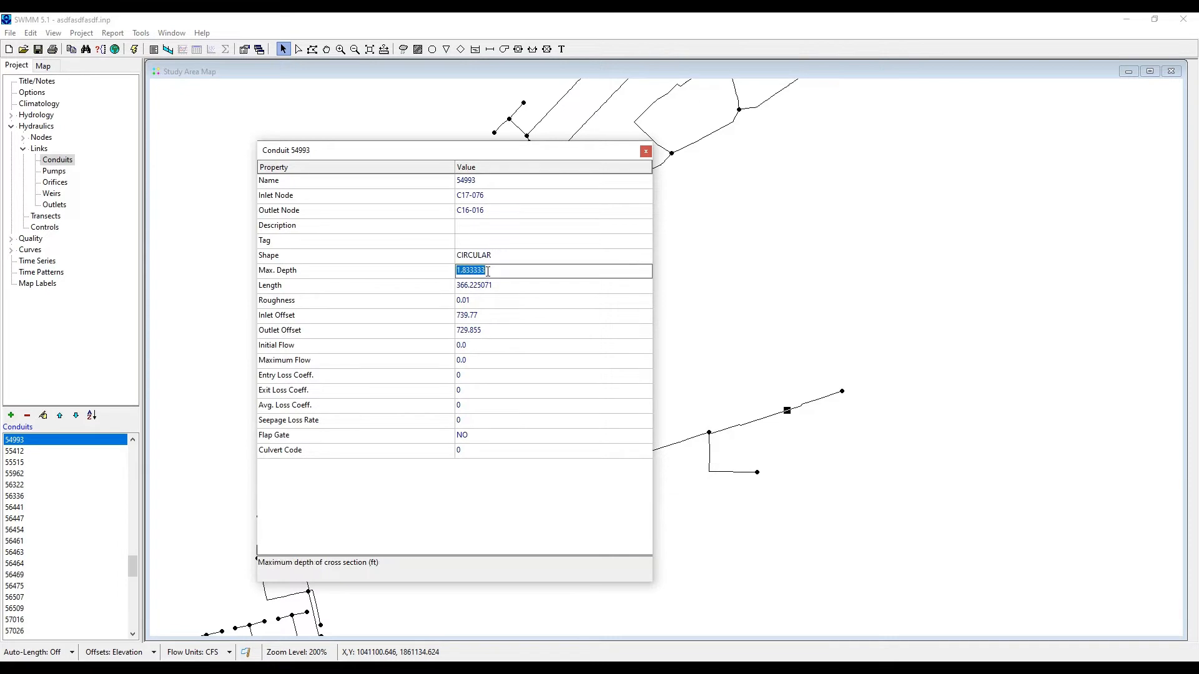
pyautogui.write('3')
pyautogui.click(646, 151)
# - Set the maximum depth of conduit 48961, between C16-016 and C16-012, to 3 ft
pyautogui.click(648, 461)
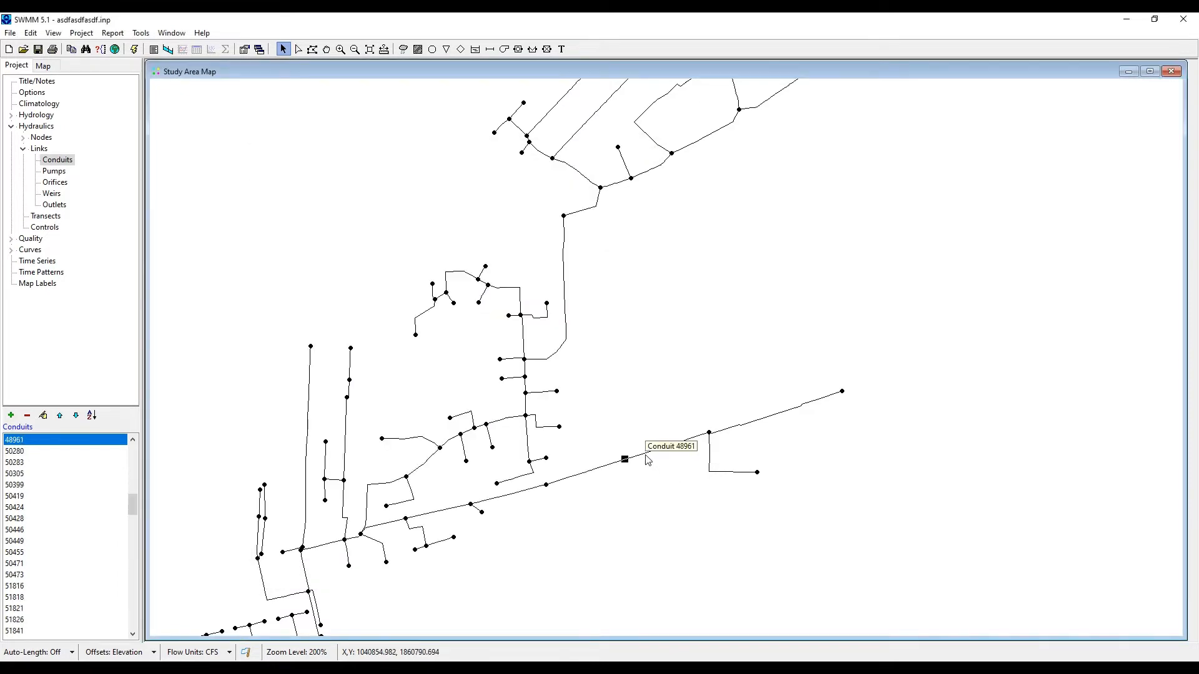
pyautogui.doubleClick(648, 460)
pyautogui.click(493, 360)
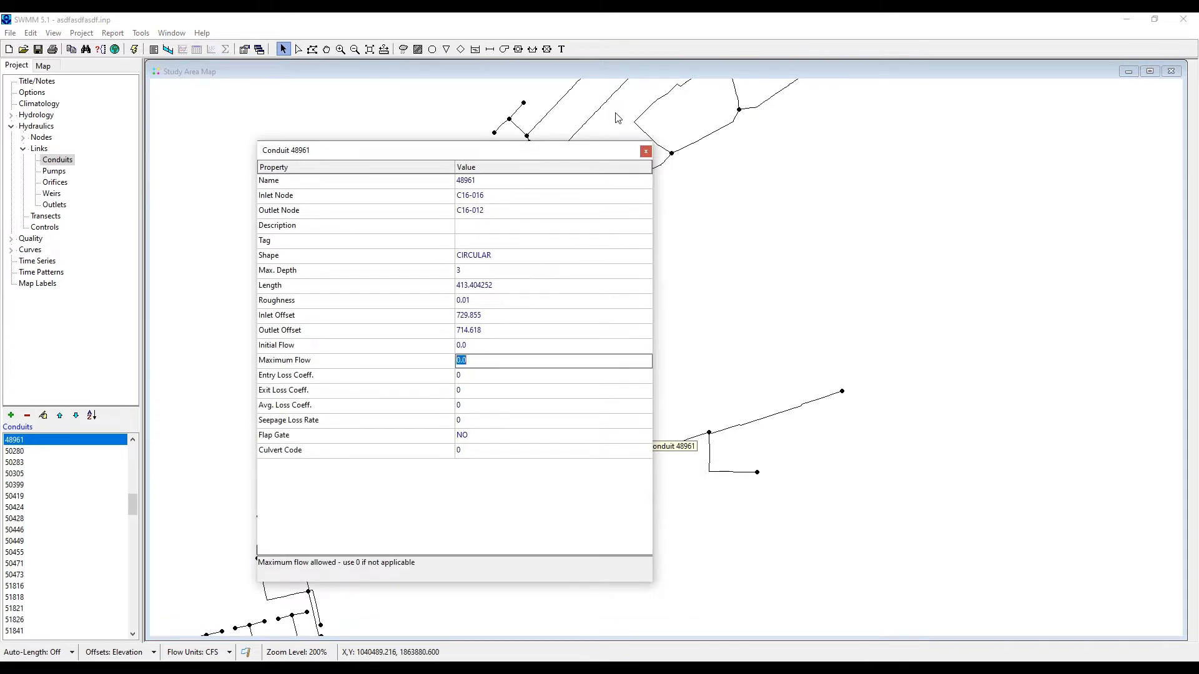
pyautogui.click(646, 151)
# - Set the maximum depth of conduit 56461, between C16-012 and C07-036A, to 3 ft
pyautogui.doubleClick(499, 482)
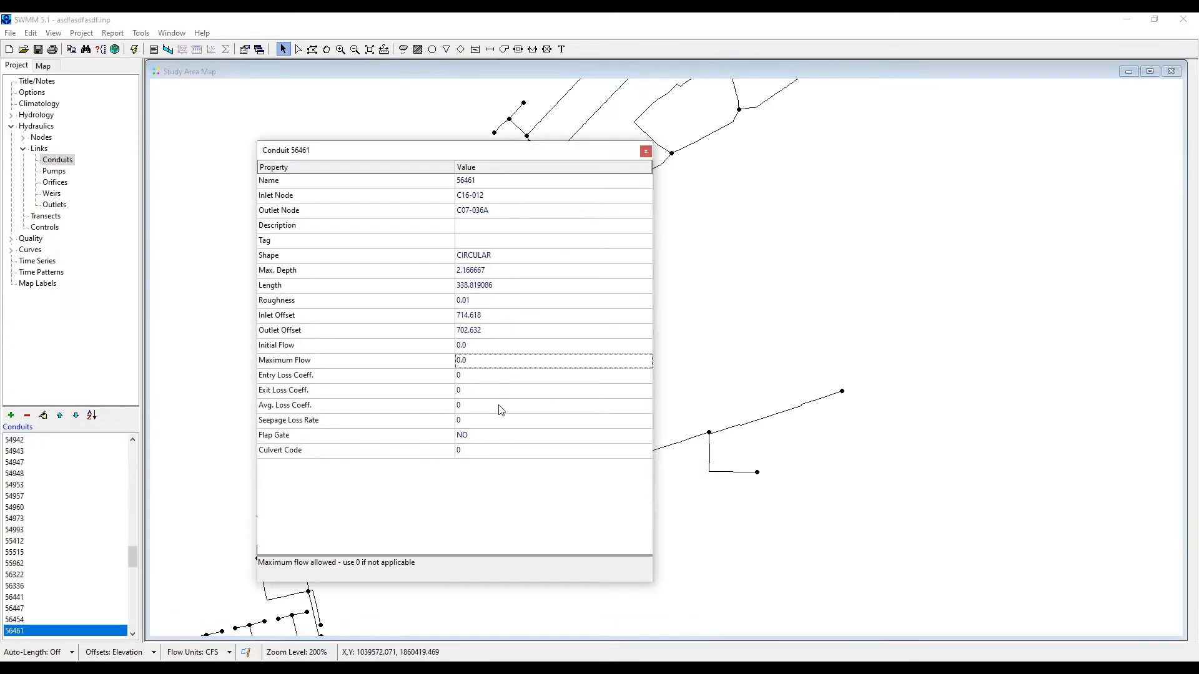
pyautogui.click(484, 275)
pyautogui.click(530, 329)
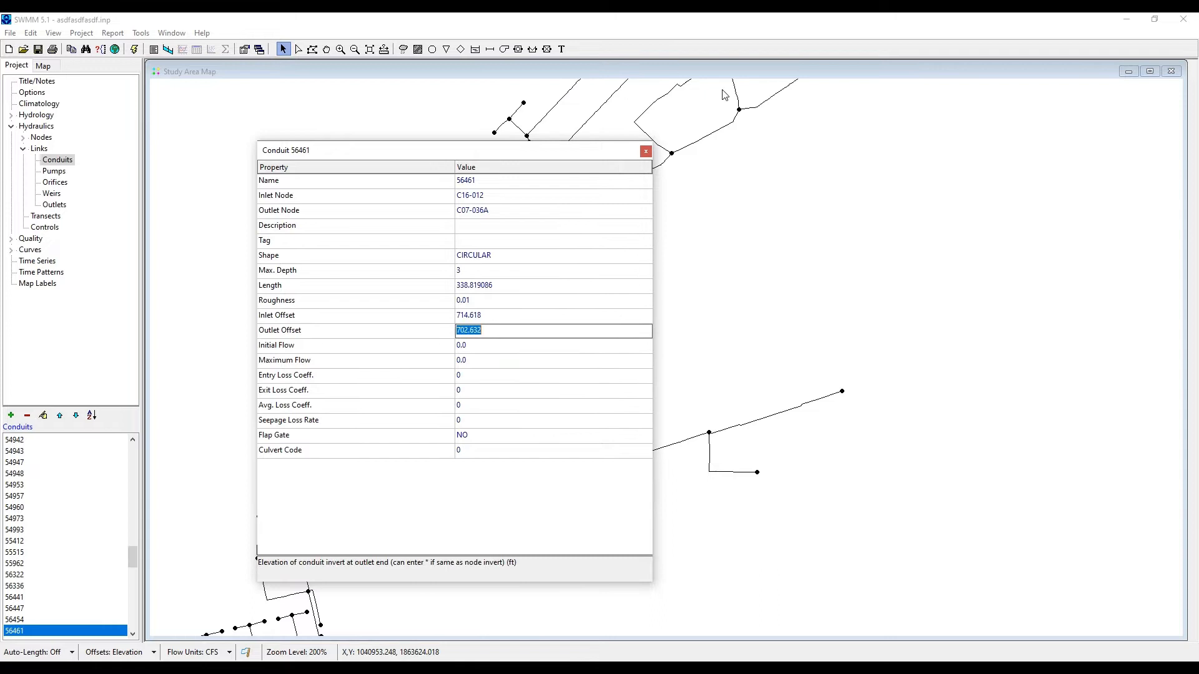
pyautogui.click(646, 151)
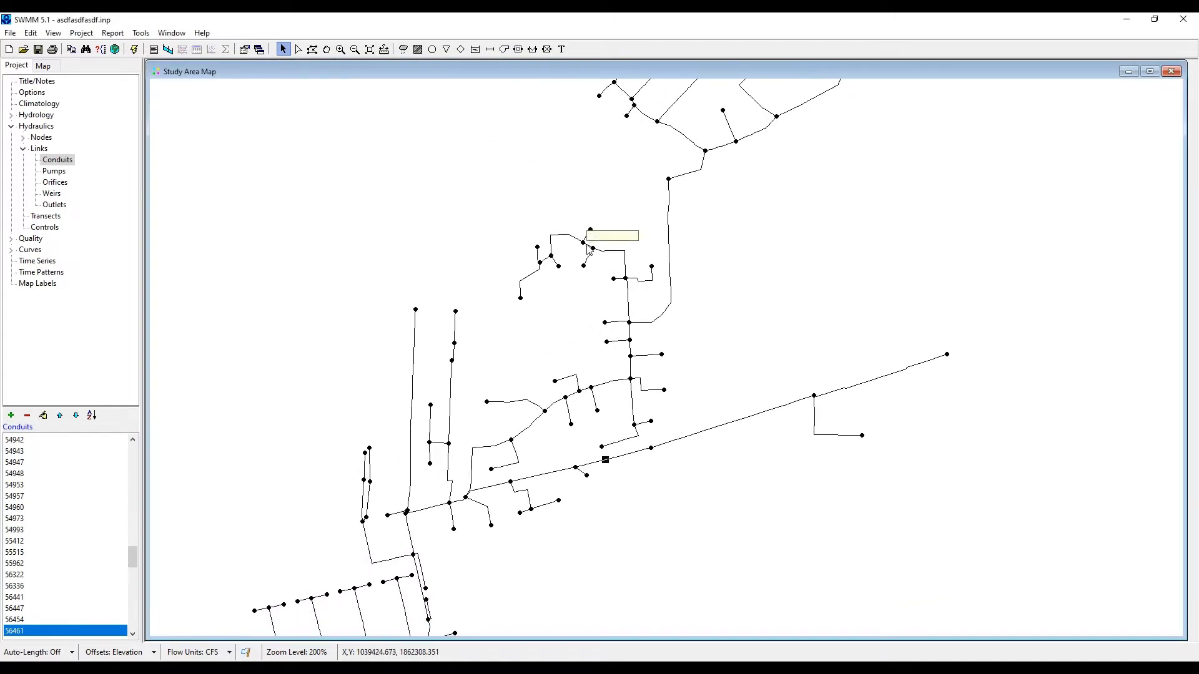
# - View the properties of conduit 51971 and set the maximum depth of conduit 48945, between C07-092 and C07-088, to 3 ft
pyautogui.doubleClick(589, 249)
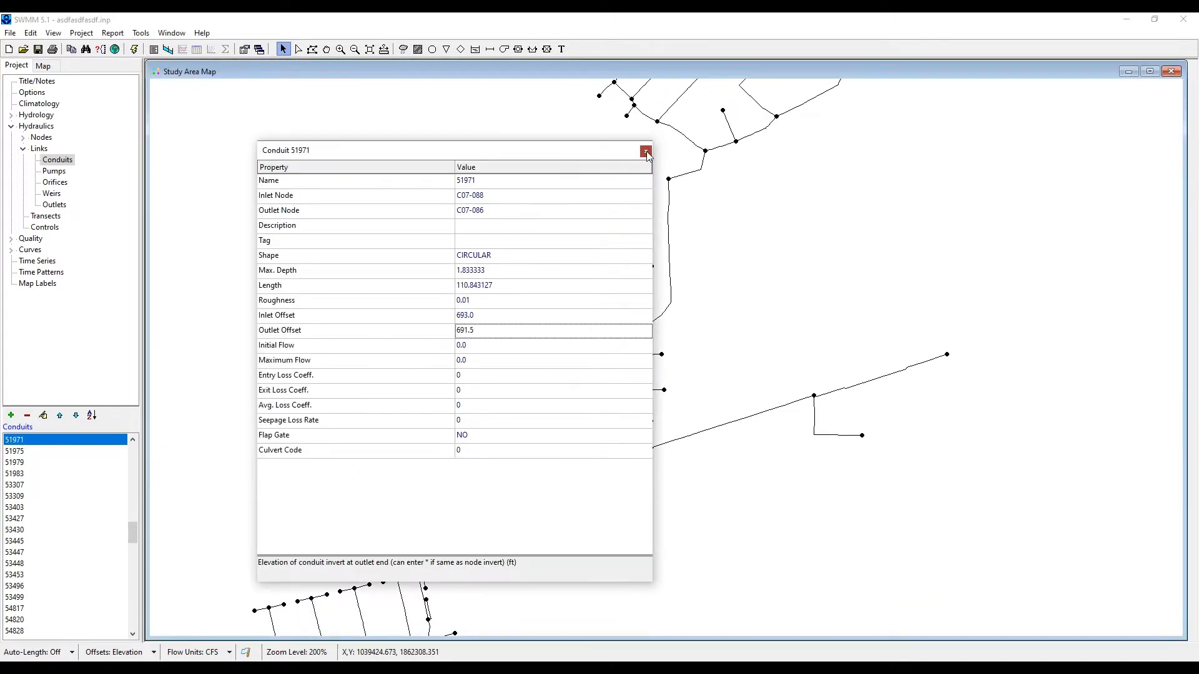
pyautogui.click(646, 151)
pyautogui.doubleClick(564, 239)
pyautogui.click(487, 273)
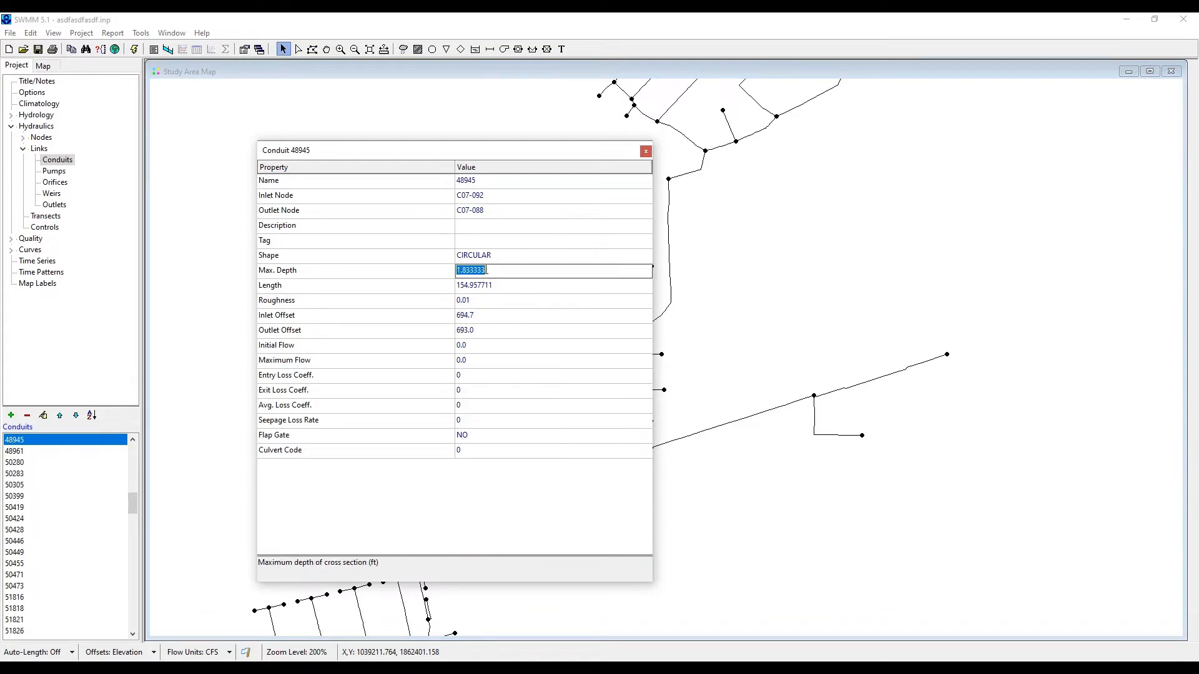
pyautogui.write('3')
pyautogui.click(513, 296)
pyautogui.click(646, 152)
pyautogui.moveTo(728, 174); pyautogui.dragTo(552, 454)
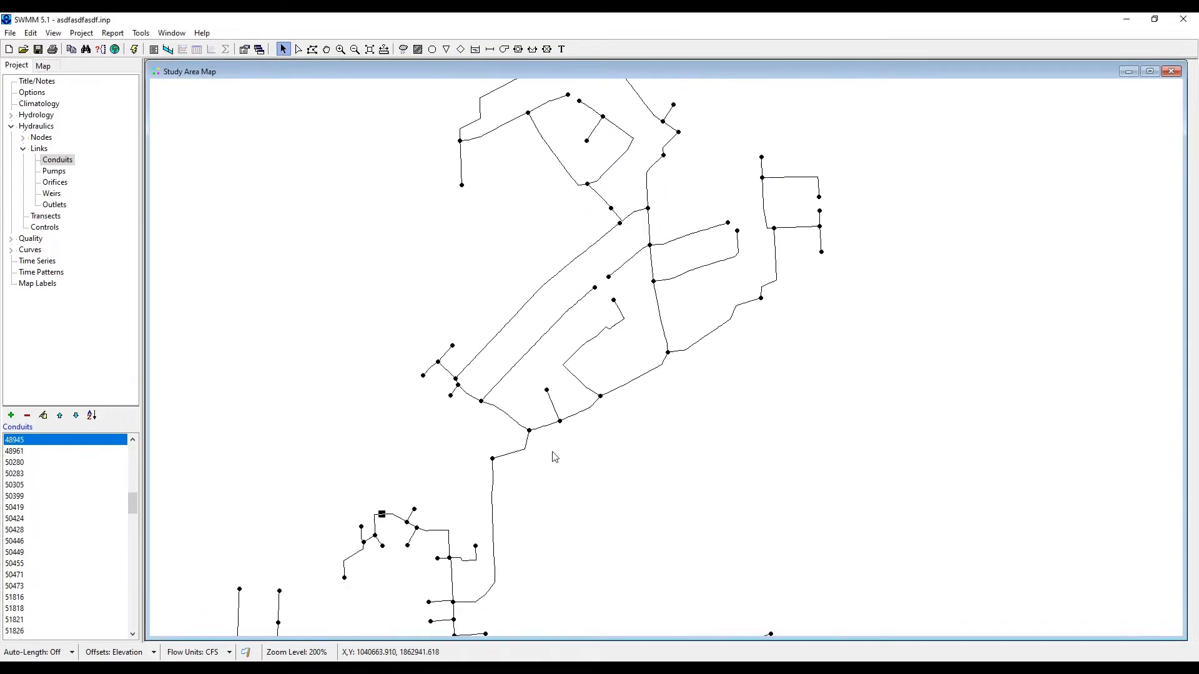
# - Open the properties of junction N22-029 and view its initial depth, maximum depth and invert elevation
pyautogui.doubleClick(650, 245)
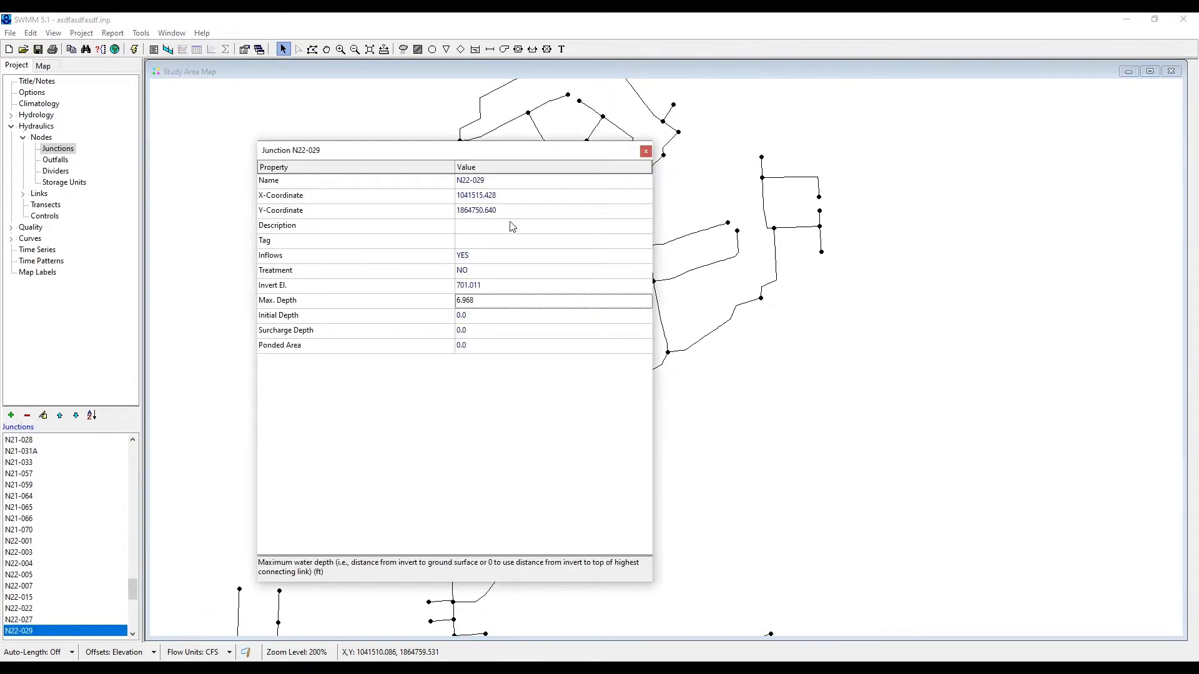
pyautogui.click(469, 318)
pyautogui.click(484, 302)
pyautogui.click(487, 286)
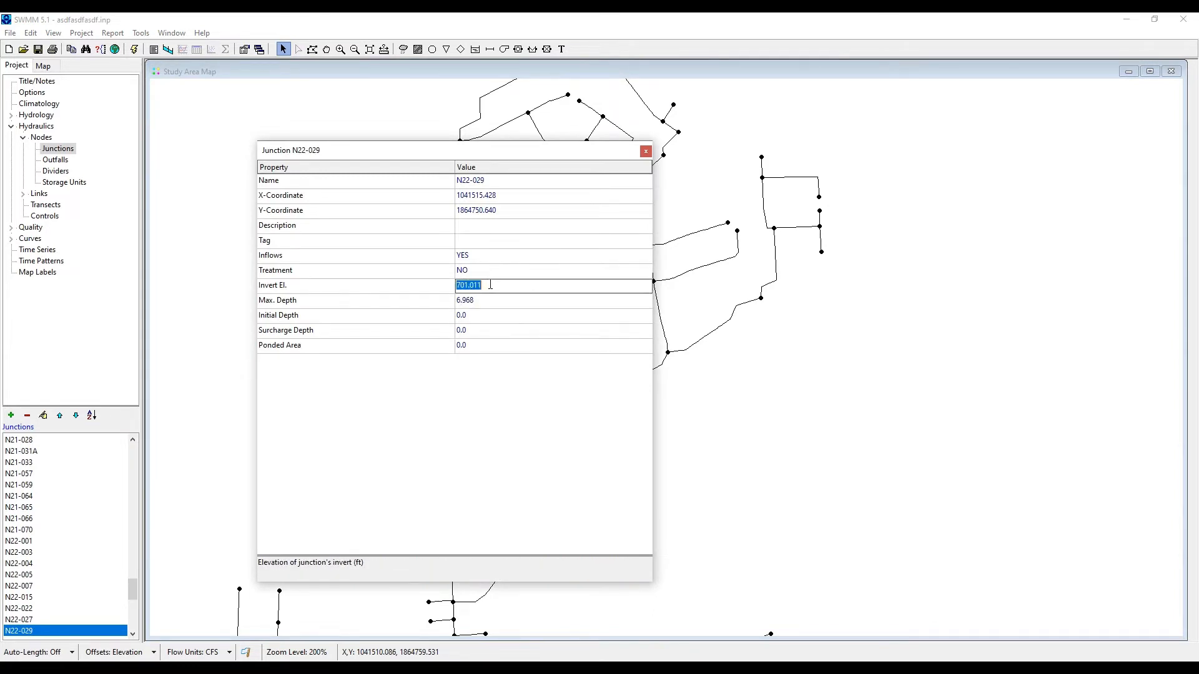
# - Review the RDII inflow settings of junction N22-029, including its unit hydrograph group and sewershed area, and close its properties
pyautogui.click(490, 257)
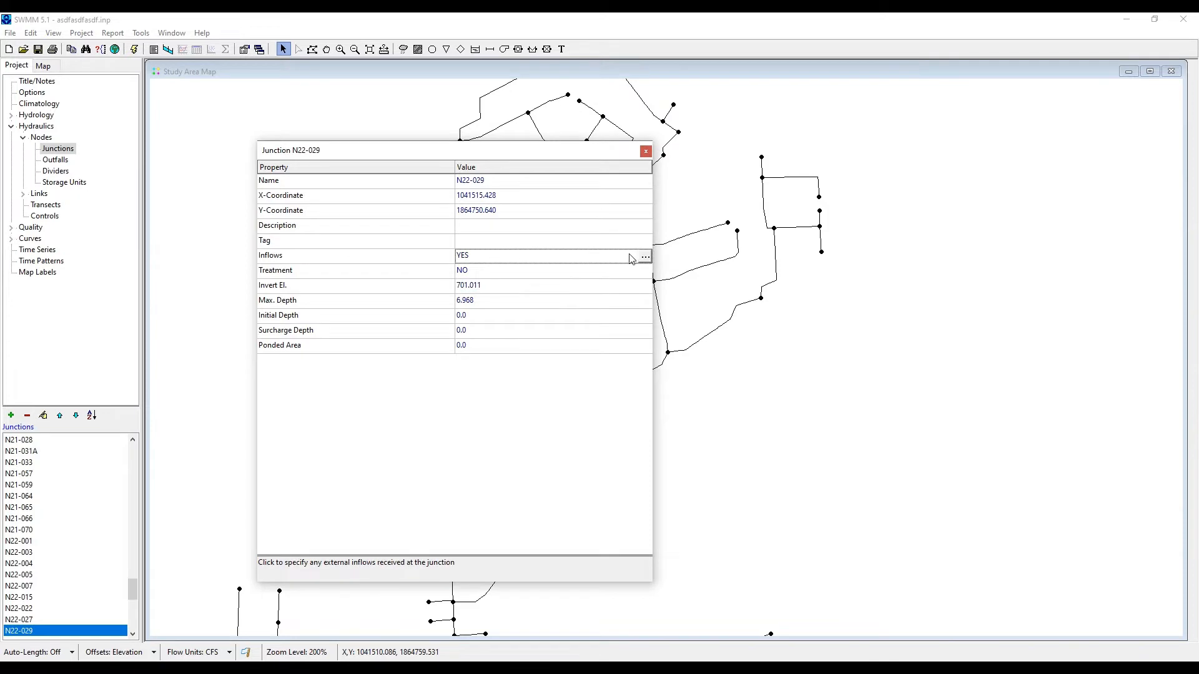
pyautogui.click(645, 256)
pyautogui.click(586, 210)
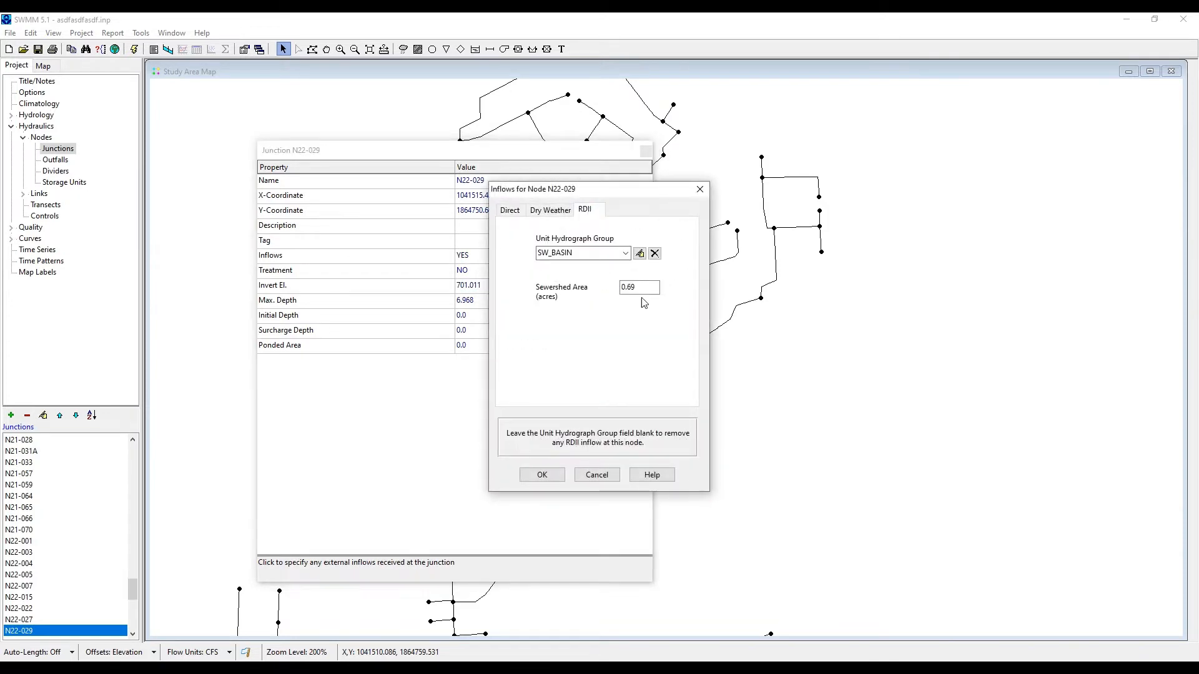
pyautogui.moveTo(644, 288); pyautogui.dragTo(569, 288)
pyautogui.click(542, 475)
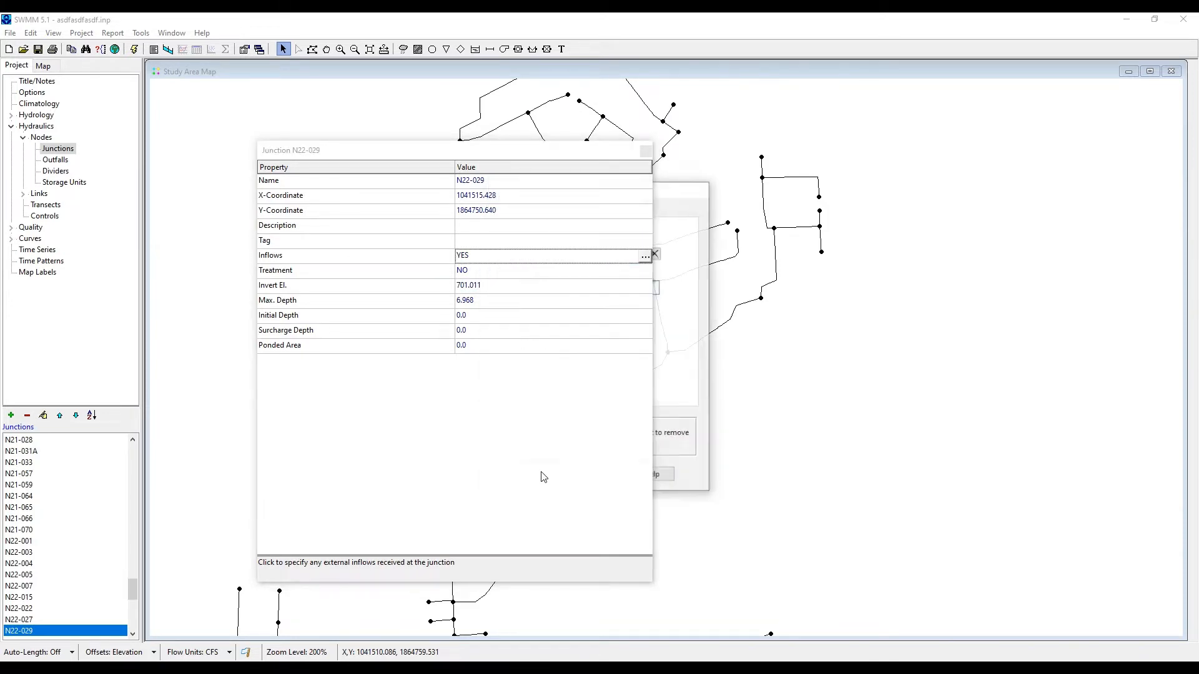
pyautogui.click(646, 152)
pyautogui.scroll(-2, 593, 418)
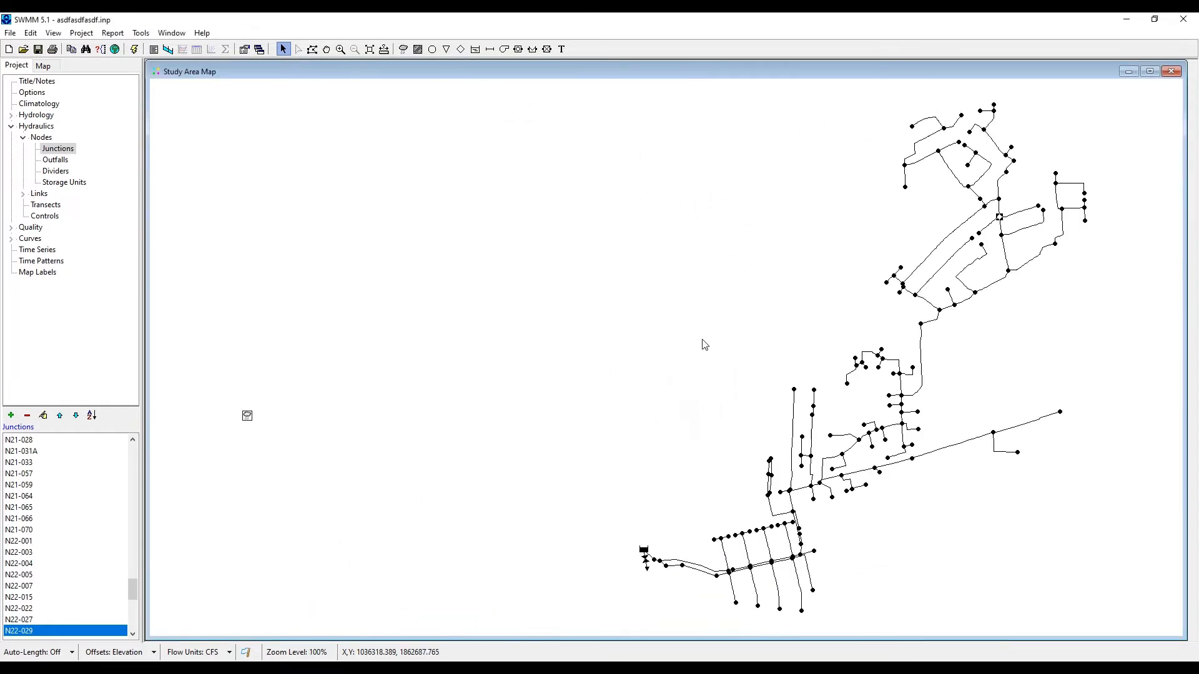
pyautogui.moveTo(867, 397); pyautogui.dragTo(495, 366)
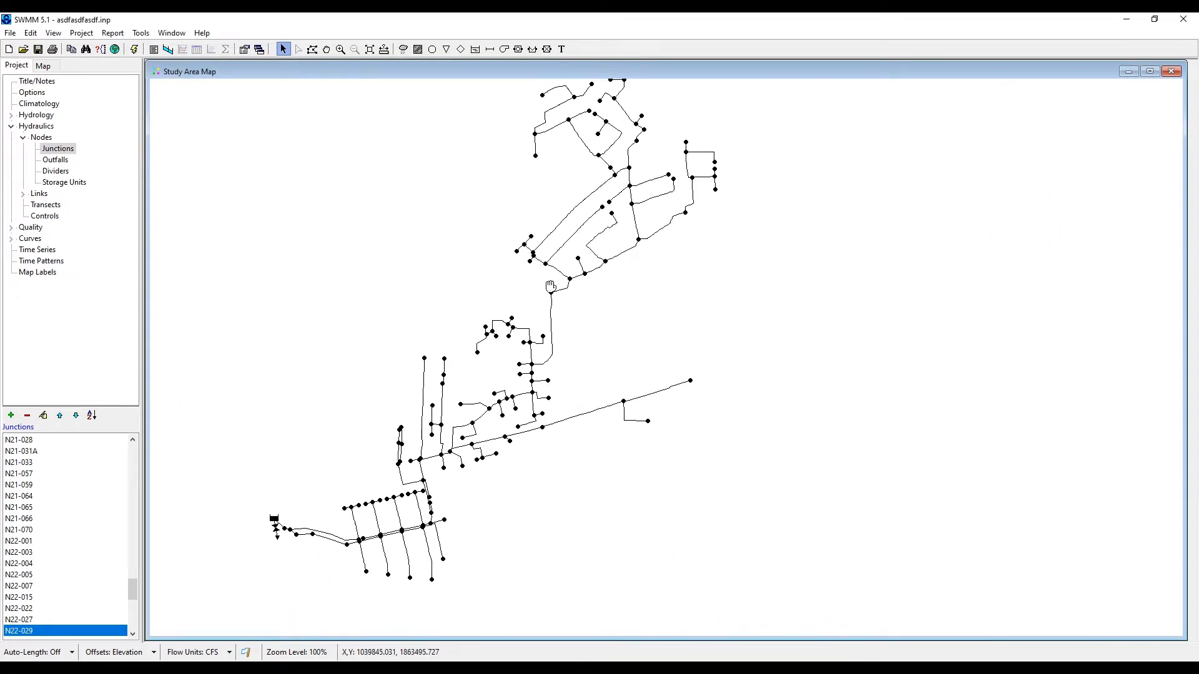
pyautogui.moveTo(550, 286); pyautogui.dragTo(606, 356)
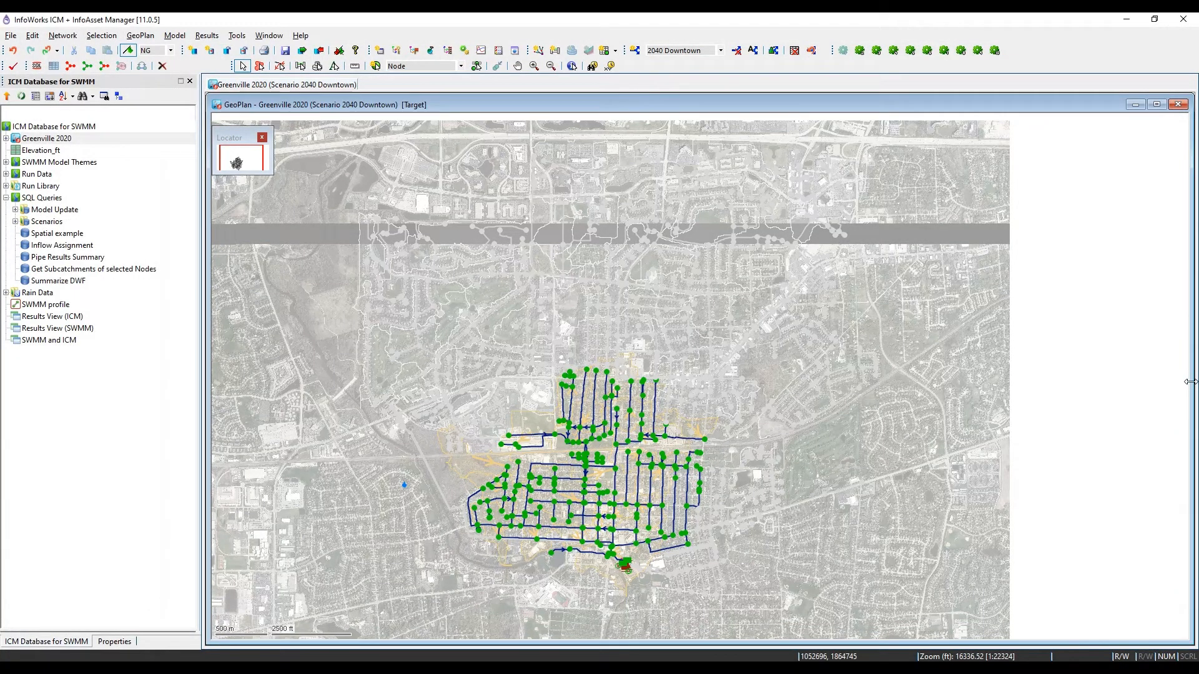
# - Switch to InfoWorks ICM, narrow the Greenville 2020 GeoPlan window to about half the workspace and discard the network's uncommitted changes
pyautogui.moveTo(1190, 381); pyautogui.dragTo(697, 381)
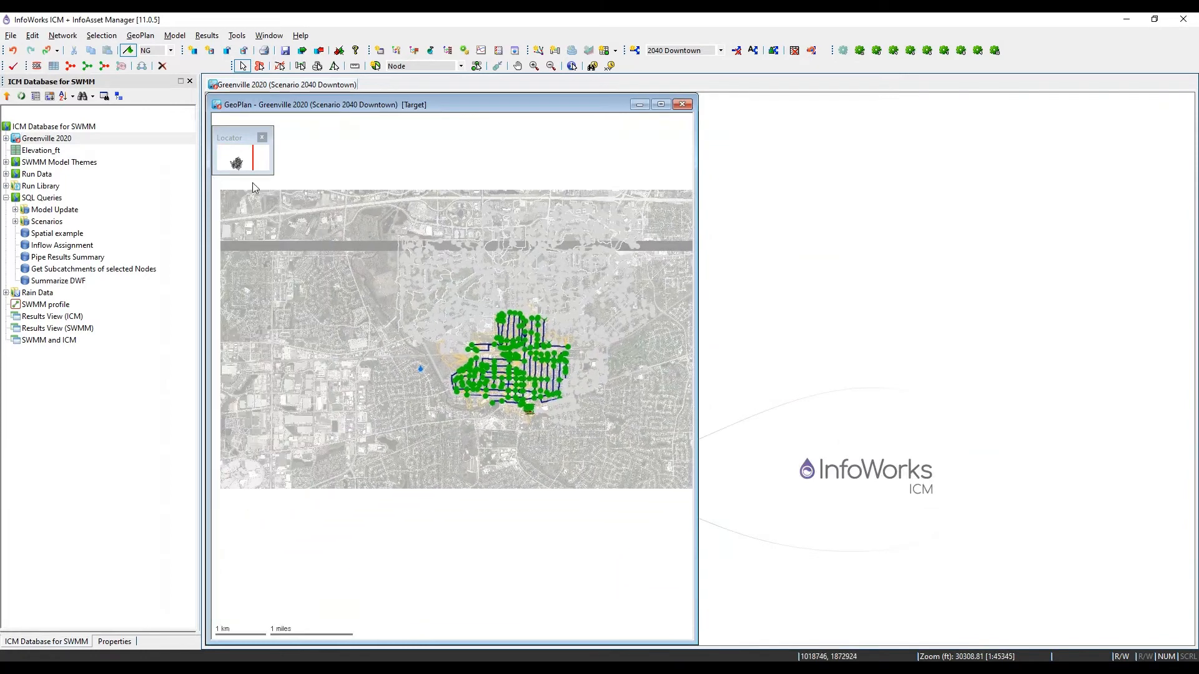
pyautogui.click(319, 50)
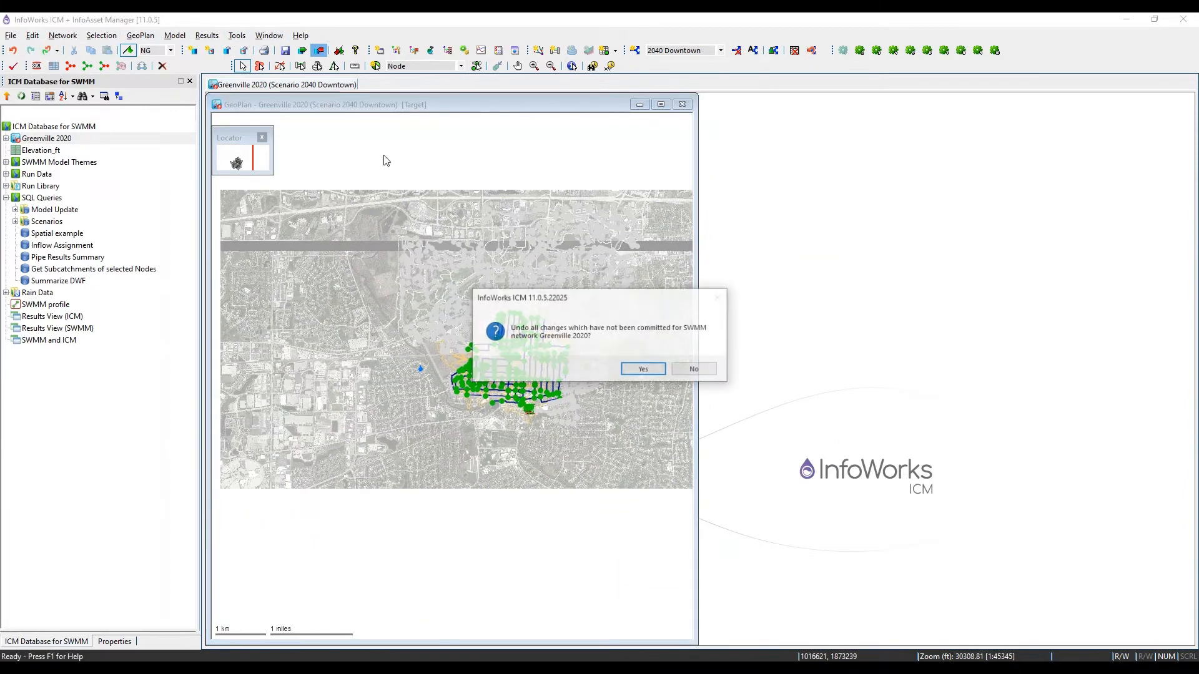
pyautogui.click(643, 368)
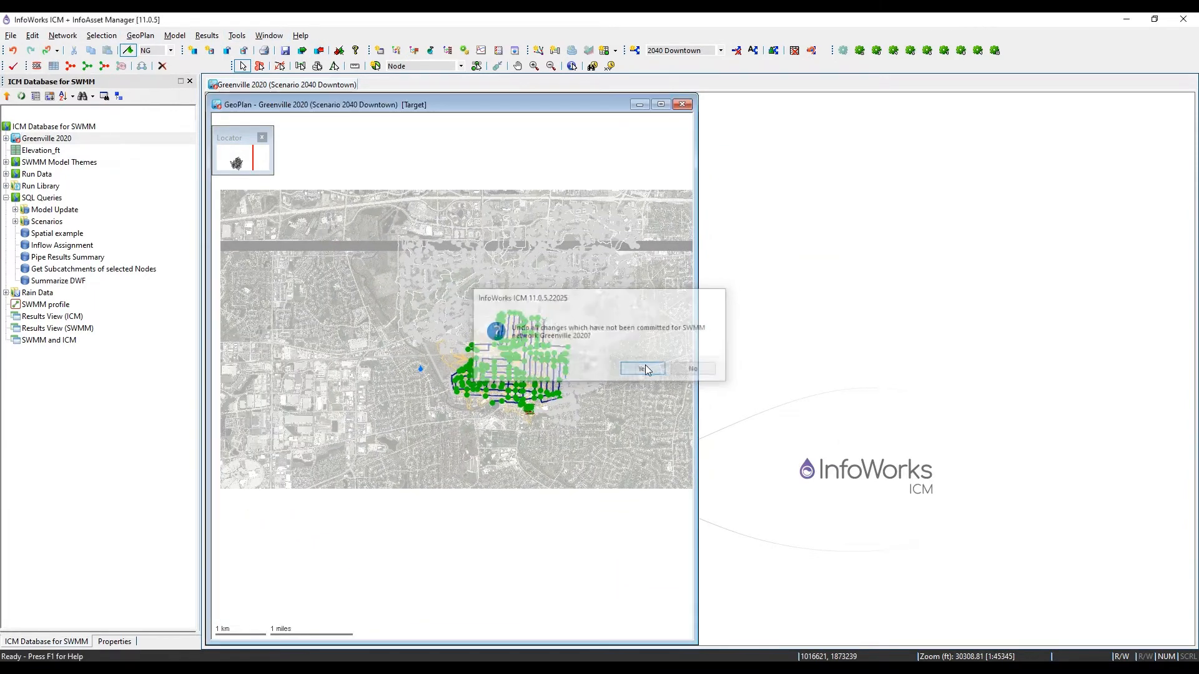
pyautogui.click(654, 53)
pyautogui.click(662, 59)
pyautogui.moveTo(518, 324); pyautogui.dragTo(407, 370)
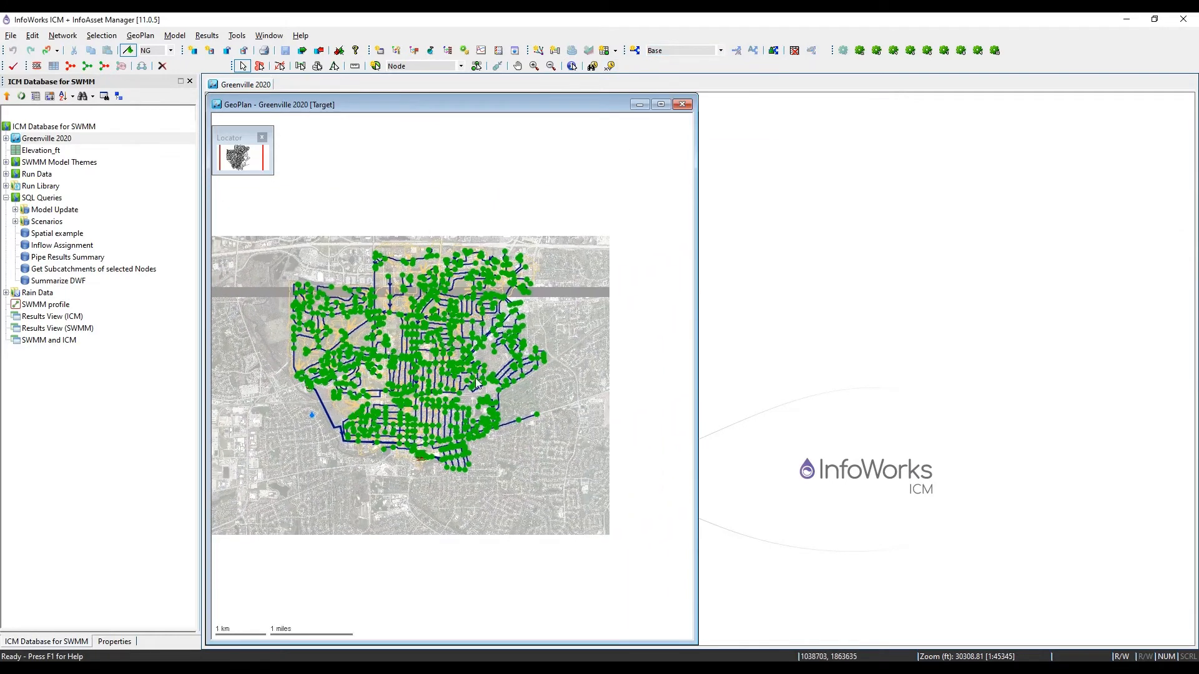
pyautogui.moveTo(411, 359); pyautogui.dragTo(460, 370)
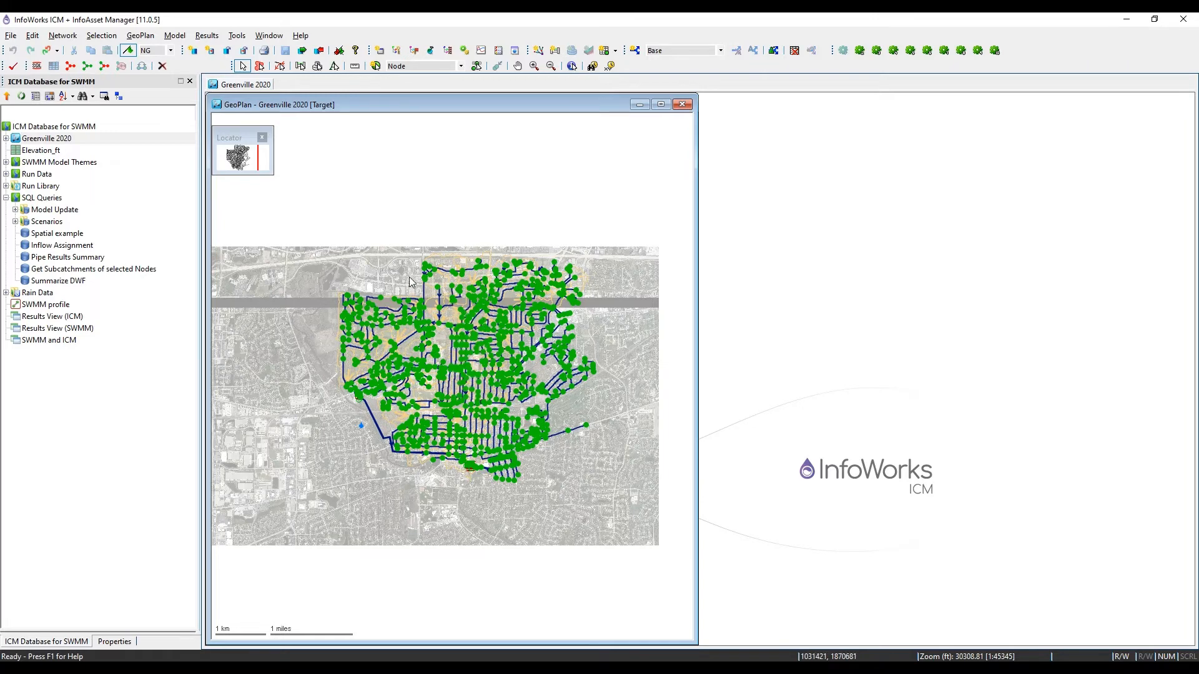
# - Create a new SWMM model group with the default name "Model group" directly under the ICM Database for SWMM
pyautogui.rightClick(19, 129)
pyautogui.moveTo(142, 216)
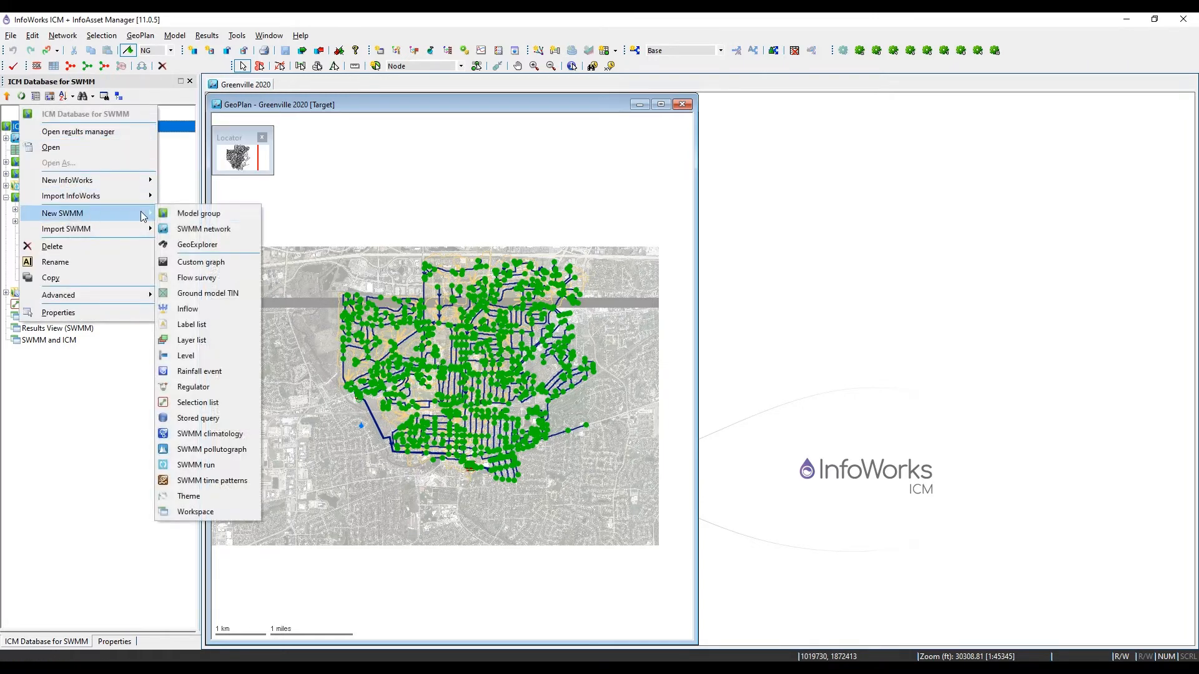
pyautogui.click(193, 214)
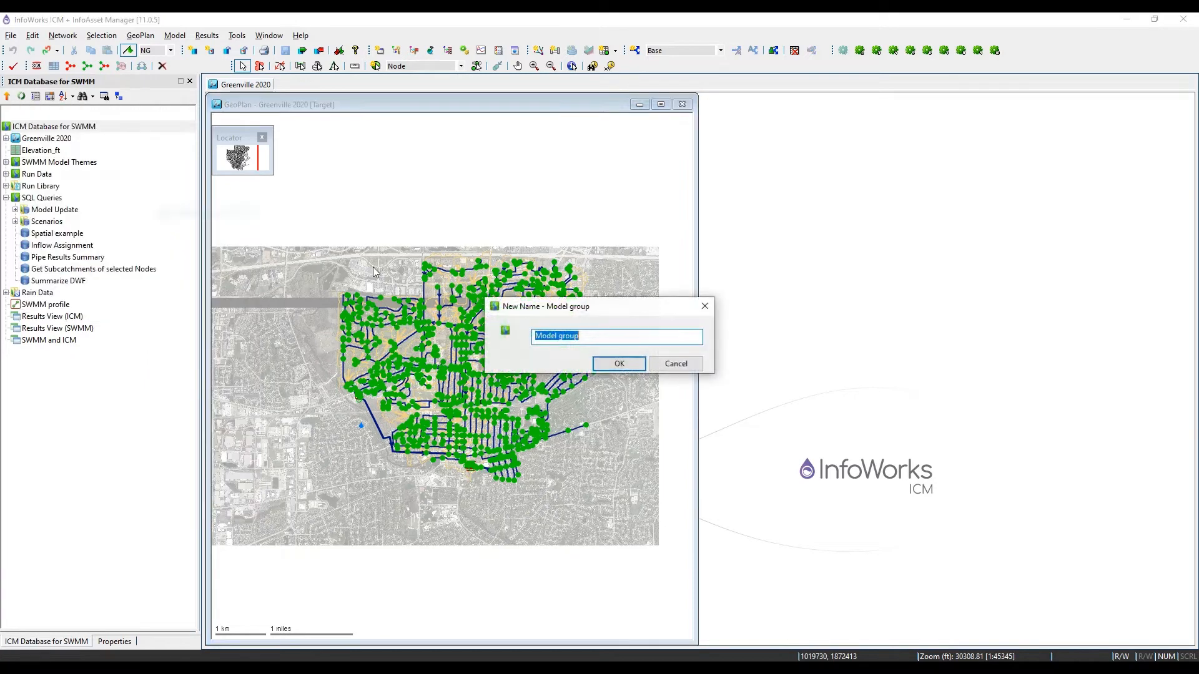
pyautogui.click(618, 362)
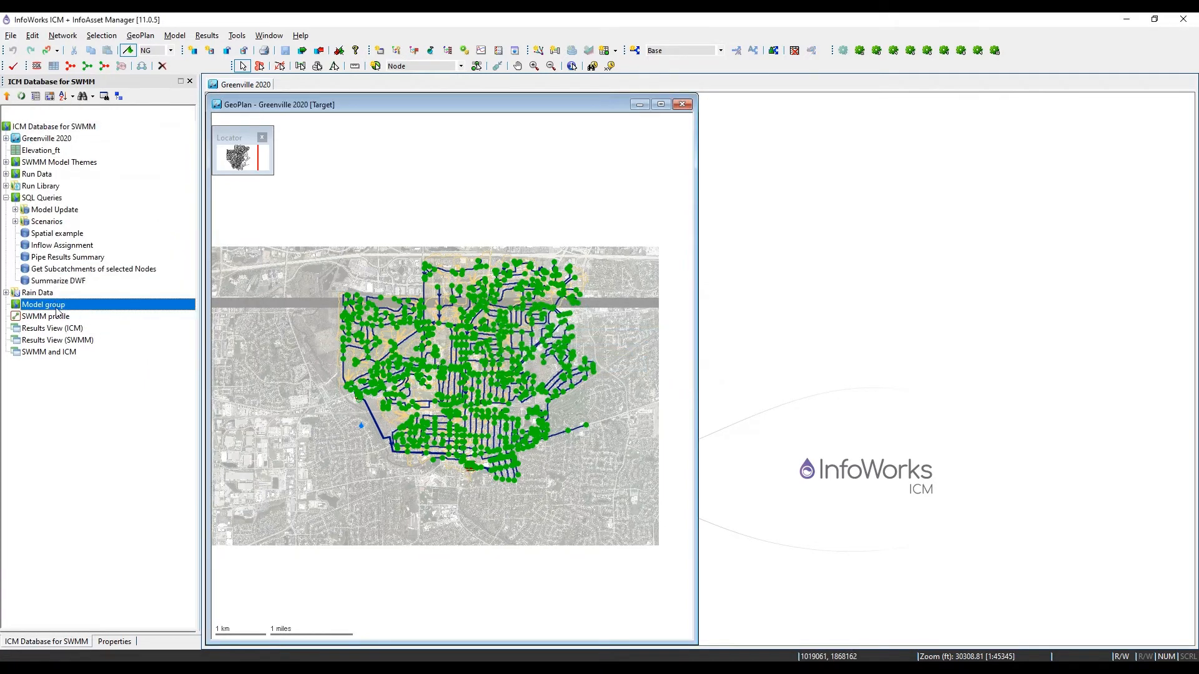
# - Import the SWMM5 text file asdfasdfasdf.inp into the new Model group and close the import log
pyautogui.rightClick(57, 306)
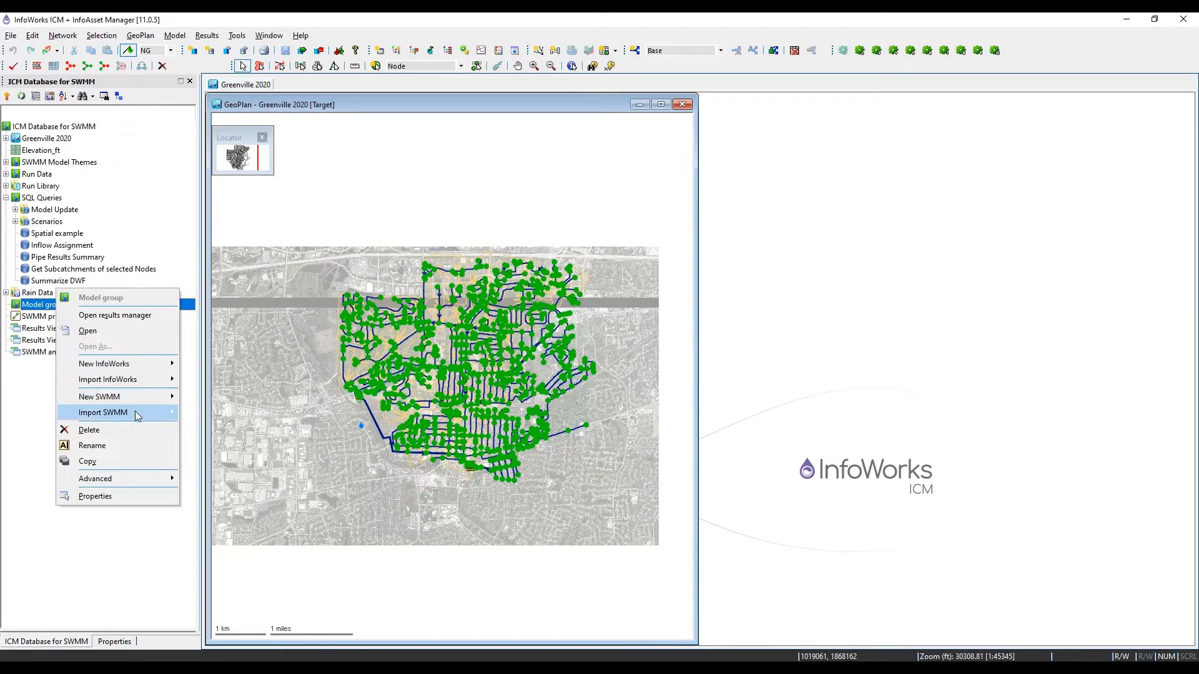
pyautogui.moveTo(139, 416)
pyautogui.moveTo(219, 420)
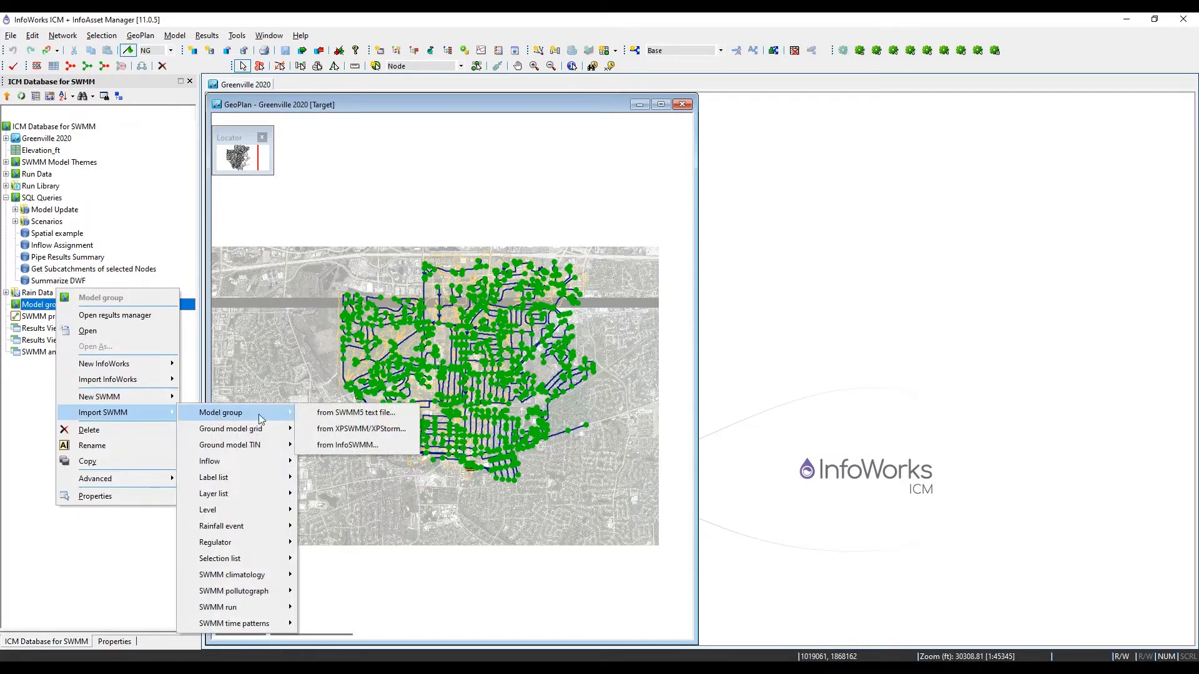
pyautogui.click(372, 417)
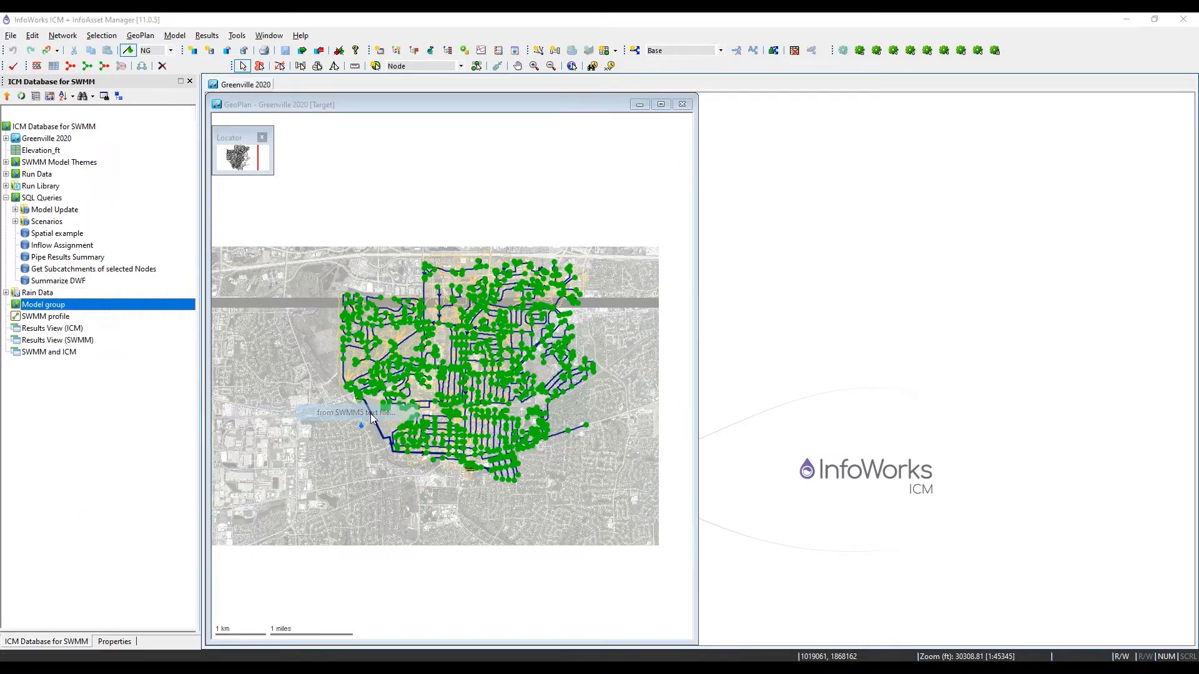
pyautogui.click(570, 270)
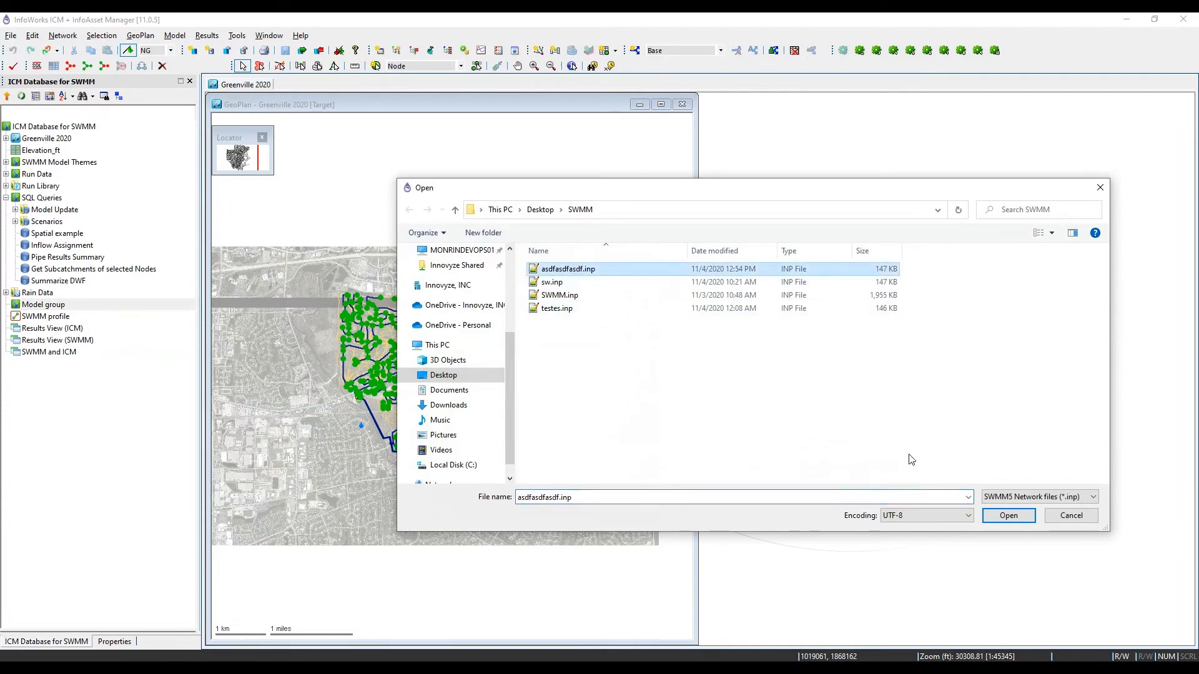
pyautogui.click(1008, 515)
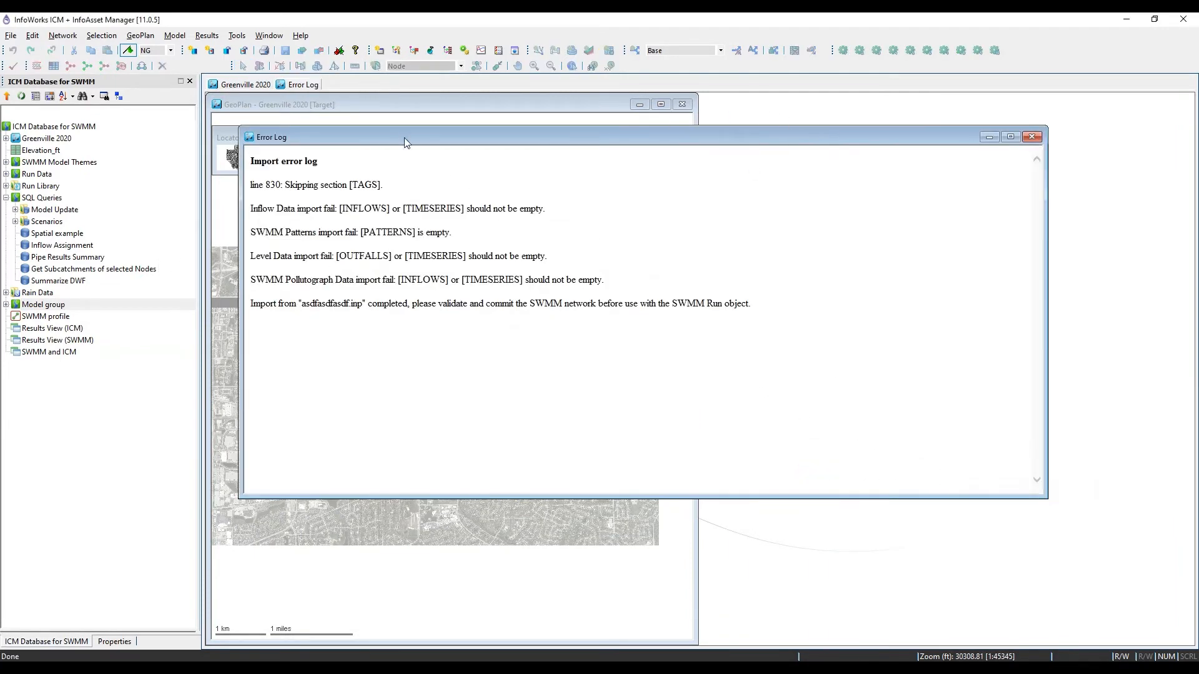
pyautogui.moveTo(407, 142); pyautogui.dragTo(481, 214)
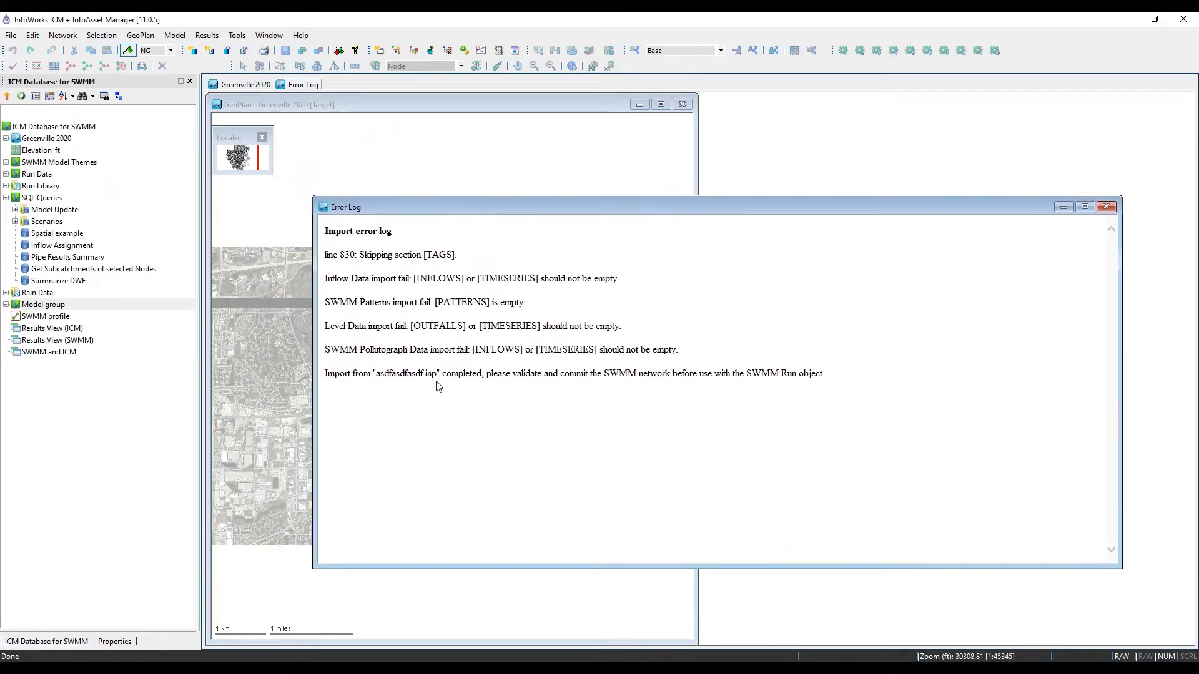
pyautogui.click(1106, 207)
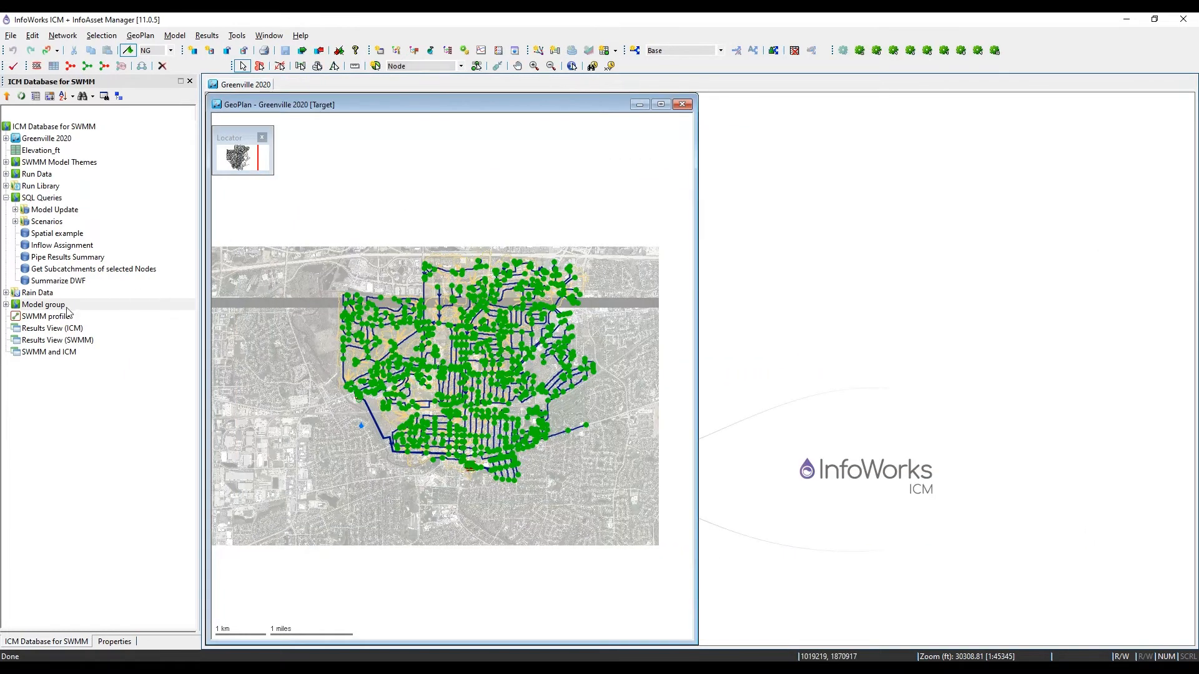
# - Expand the new Model group and look through the objects imported from asdfasdfasdf.inp
pyautogui.doubleClick(14, 306)
pyautogui.click(51, 328)
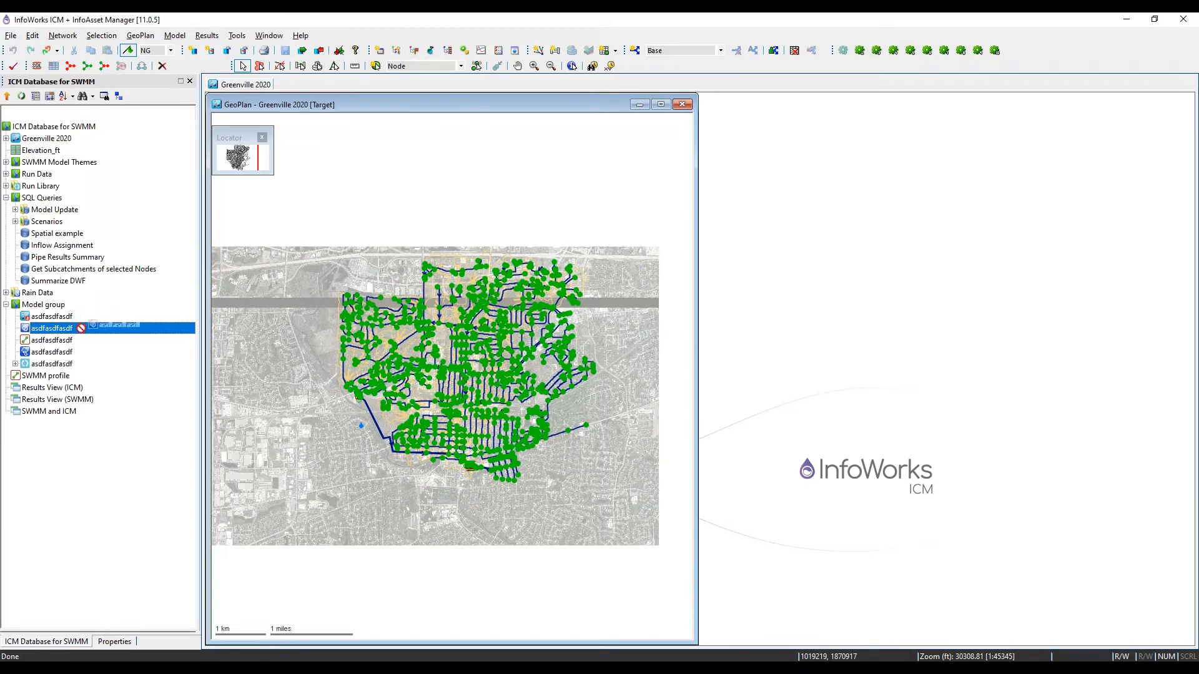
pyautogui.click(35, 306)
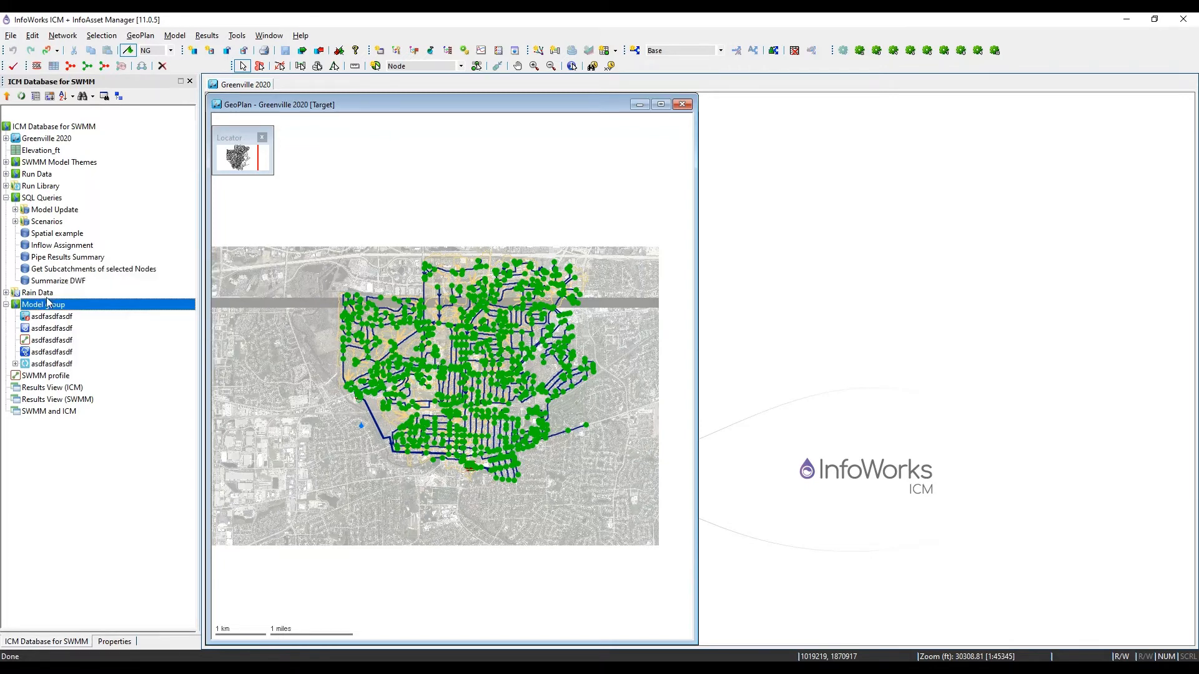
pyautogui.click(45, 318)
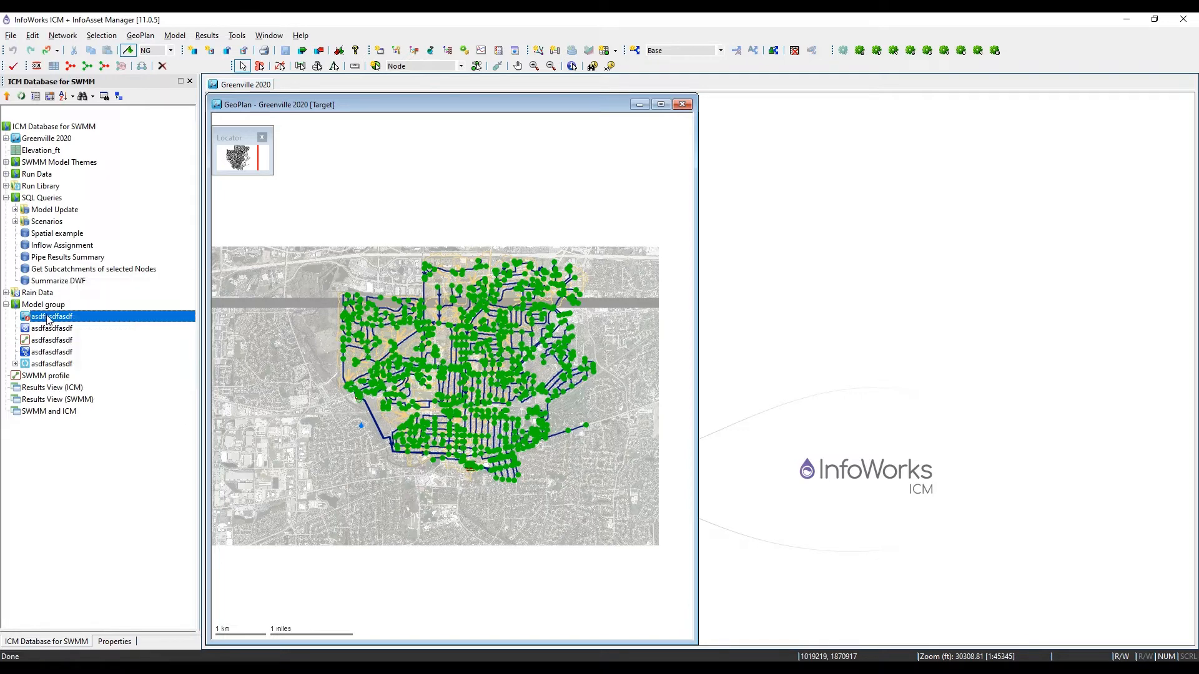
pyautogui.click(83, 330)
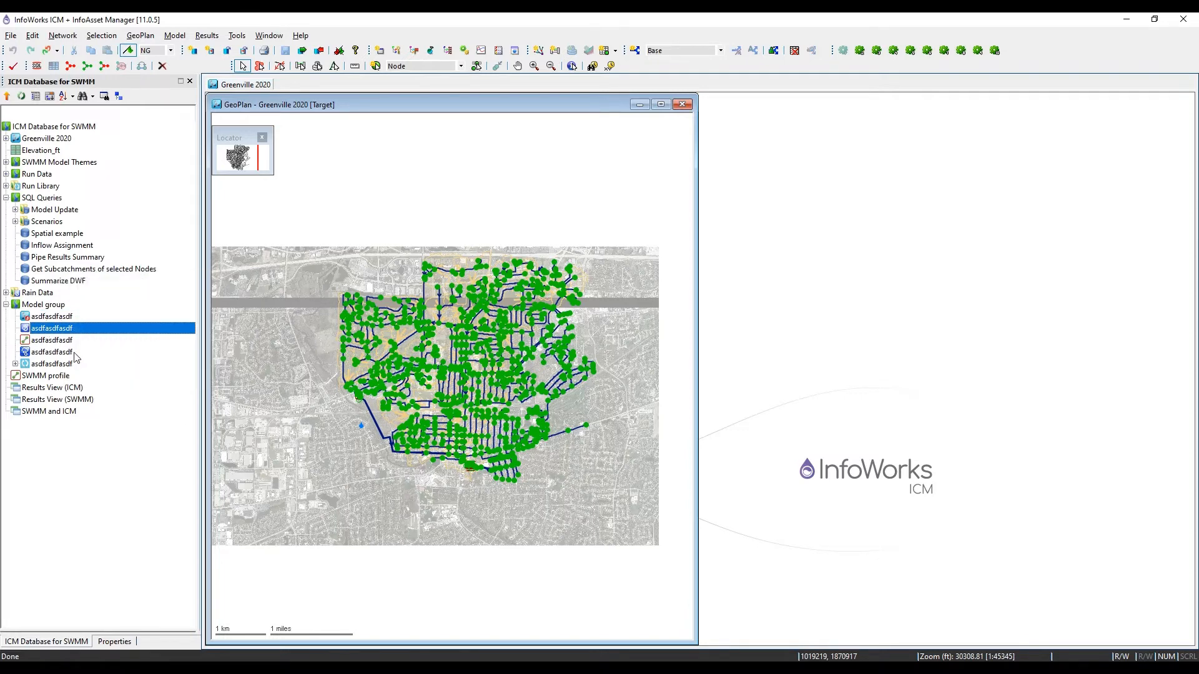
pyautogui.click(73, 365)
pyautogui.click(68, 354)
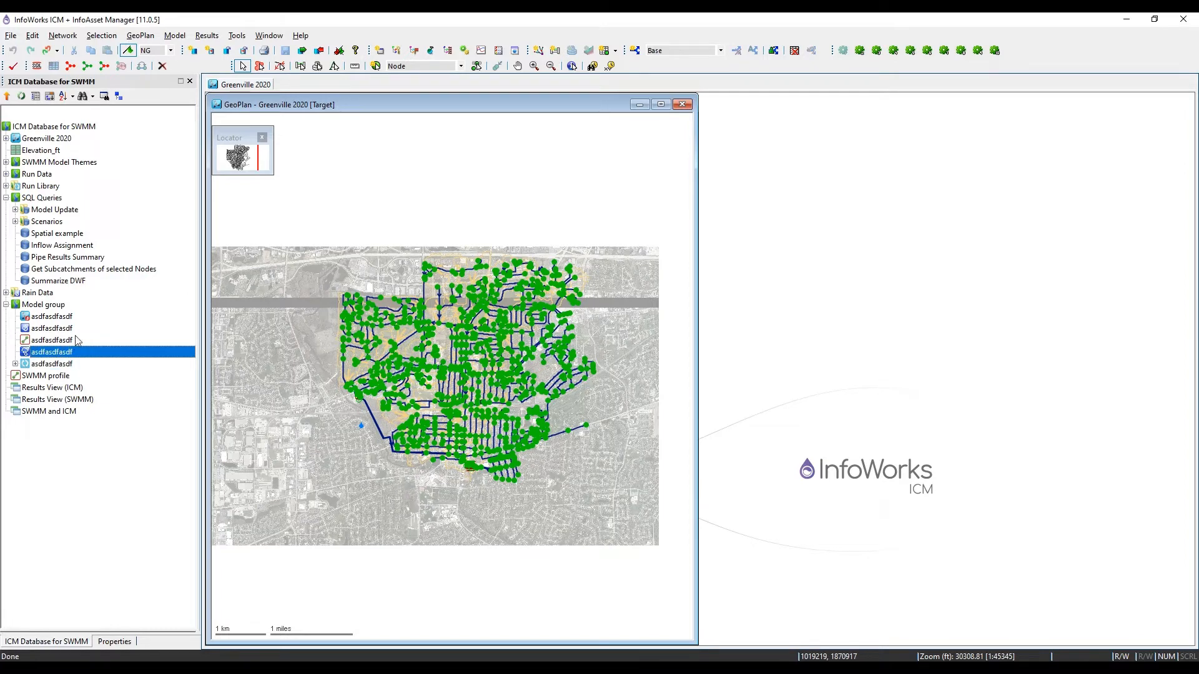
pyautogui.click(78, 329)
# - Open the imported asdfasdfasdf network in a GeoPlan, size its window to fit beside the Greenville 2020 GeoPlan, and collapse the Model group
pyautogui.moveTo(59, 318)
pyautogui.mouseDown()
pyautogui.moveTo(548, 286)
pyautogui.moveTo(830, 251)
pyautogui.mouseUp()
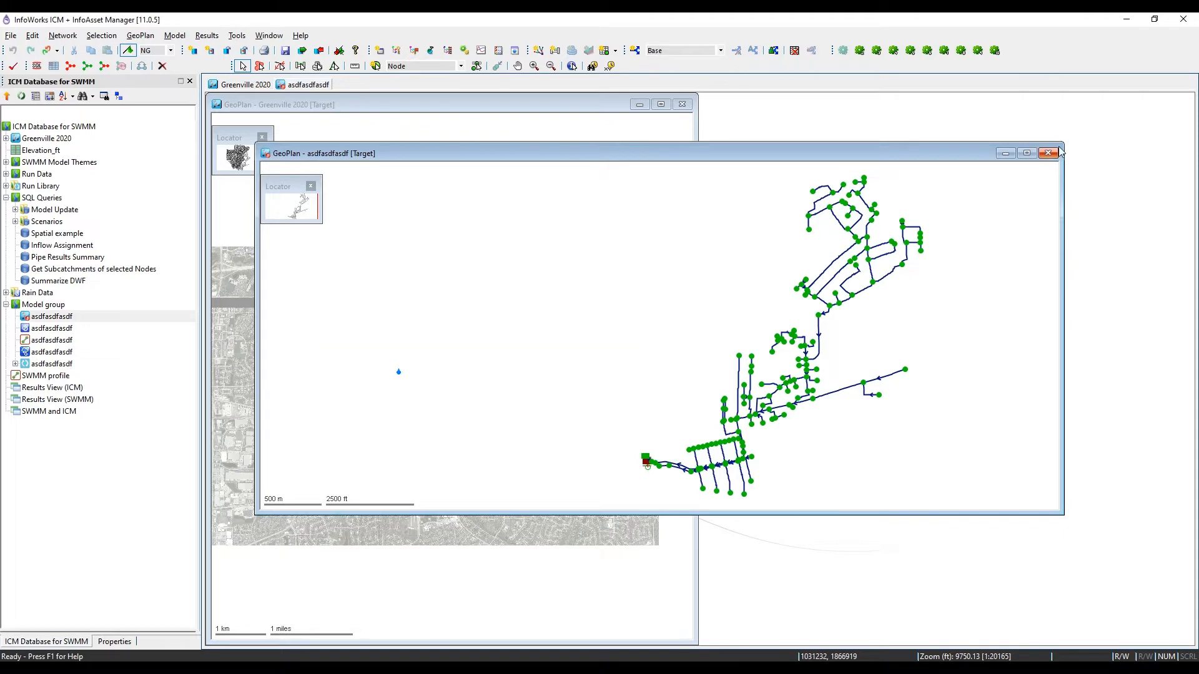
pyautogui.moveTo(1063, 144); pyautogui.dragTo(1193, 93)
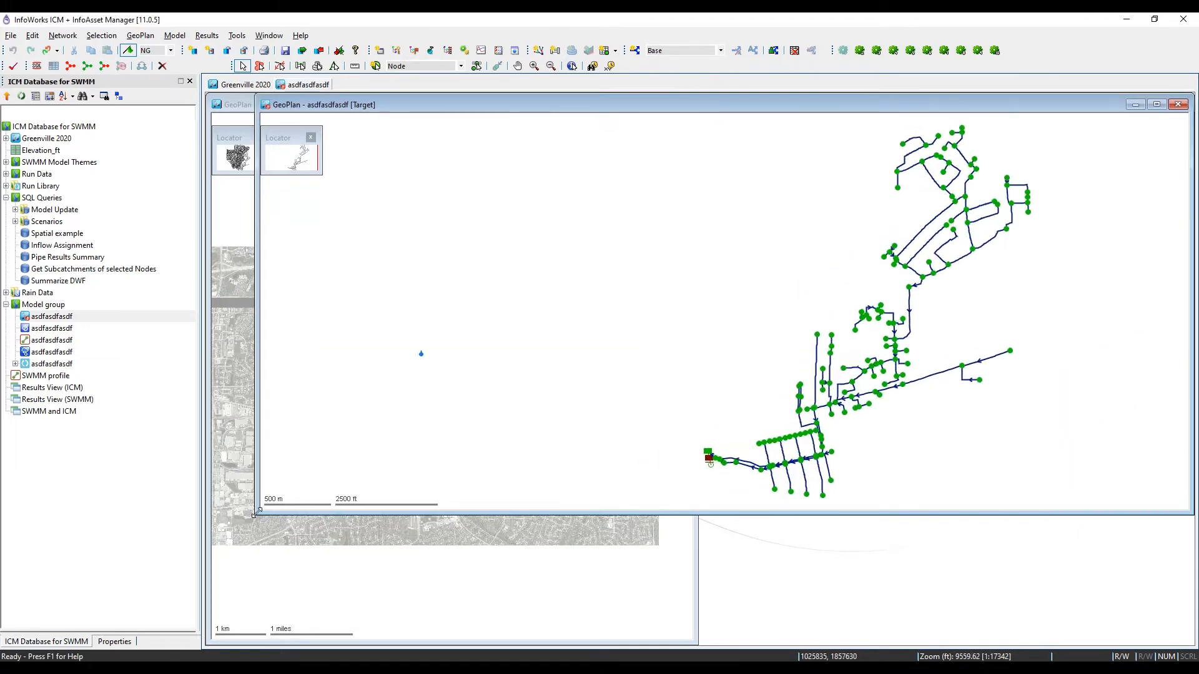
pyautogui.moveTo(254, 513); pyautogui.dragTo(702, 646)
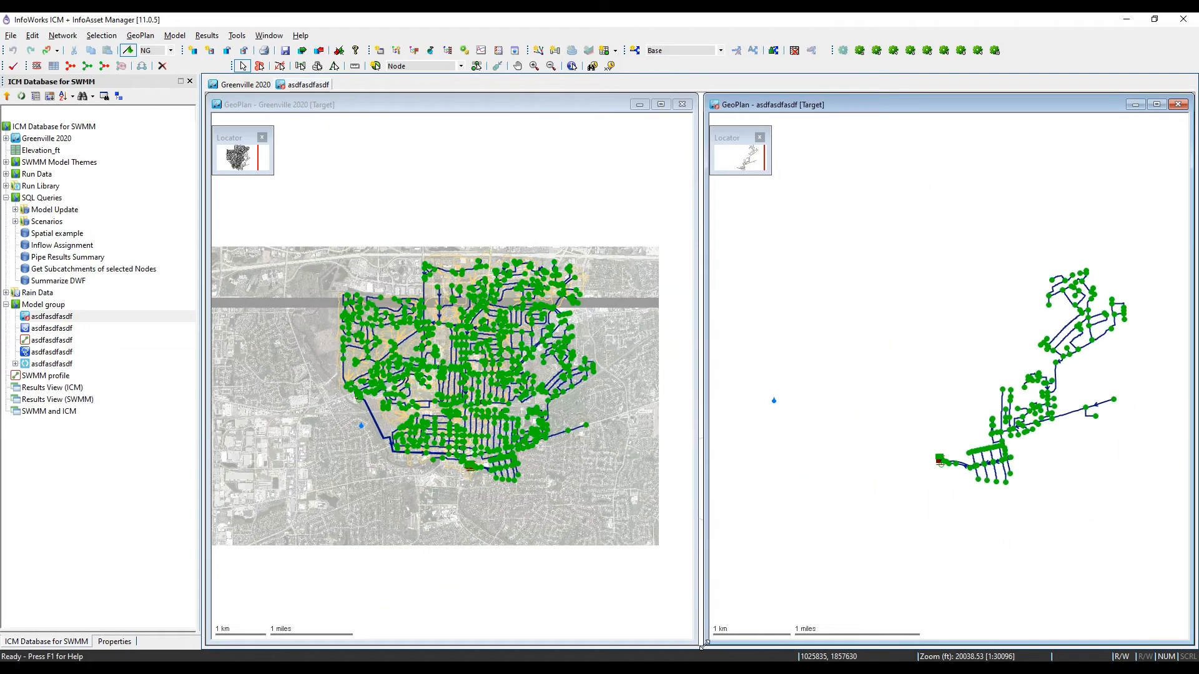
pyautogui.click(5, 304)
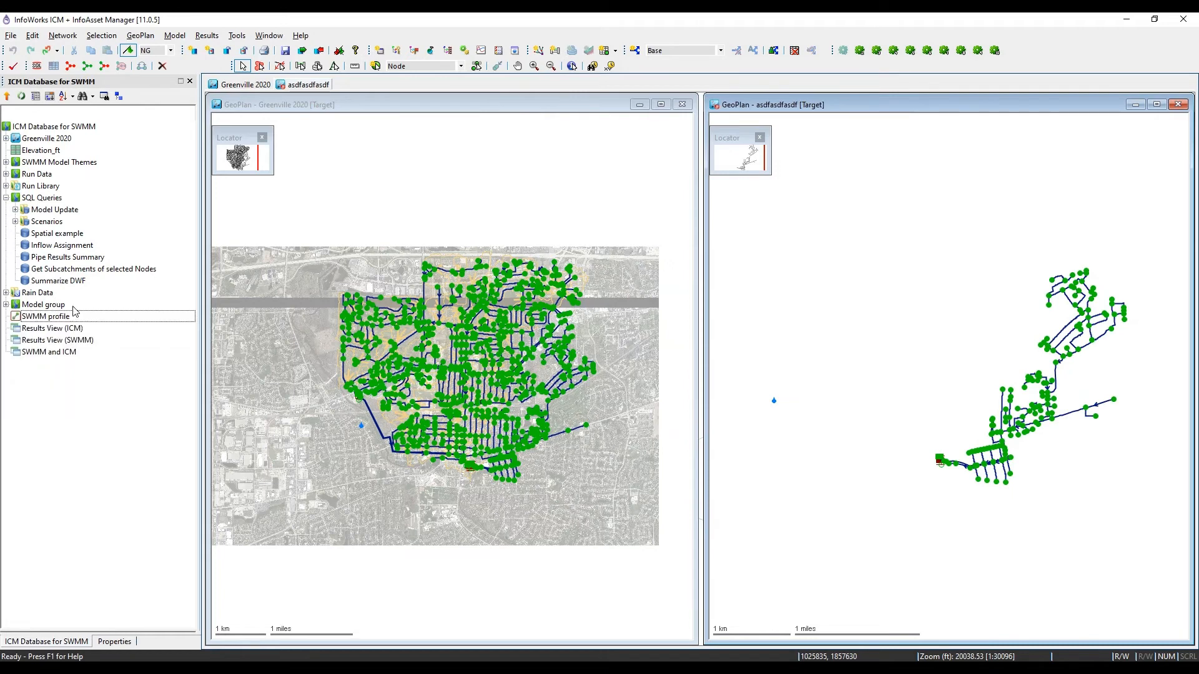
# - Compare the imported asdfasdfasdf network with the corresponding branch in the Greenville 2020 GeoPlan
pyautogui.scroll(6, 1092, 439)
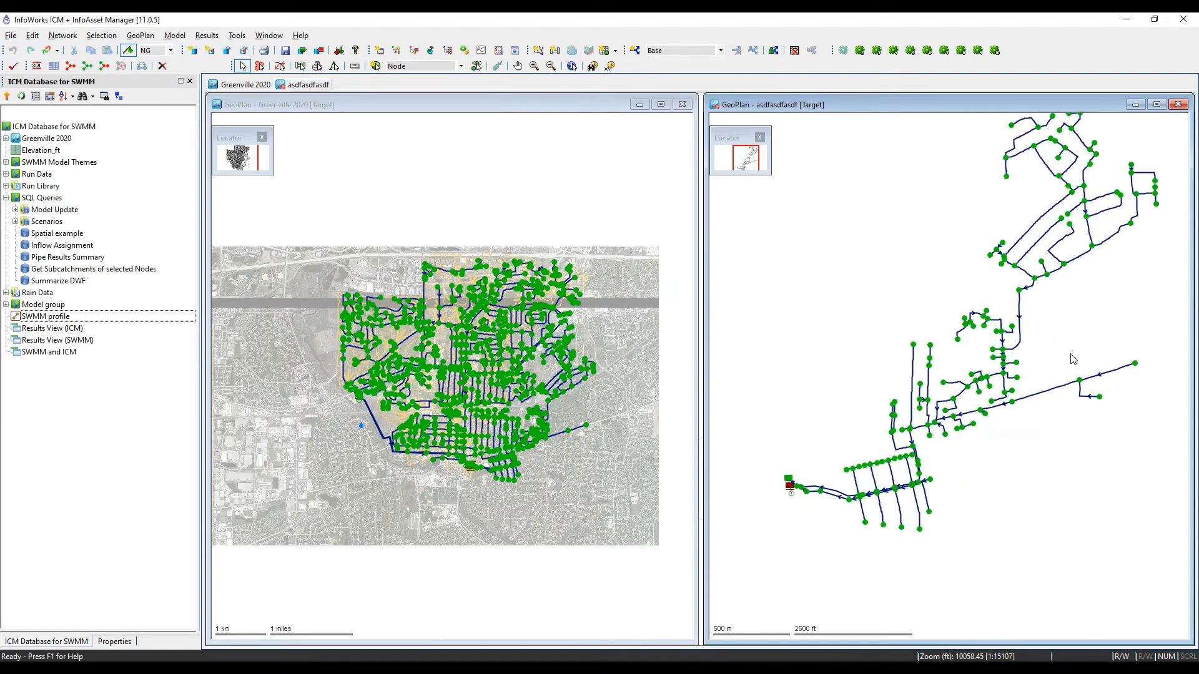
pyautogui.moveTo(1070, 295); pyautogui.dragTo(1018, 400)
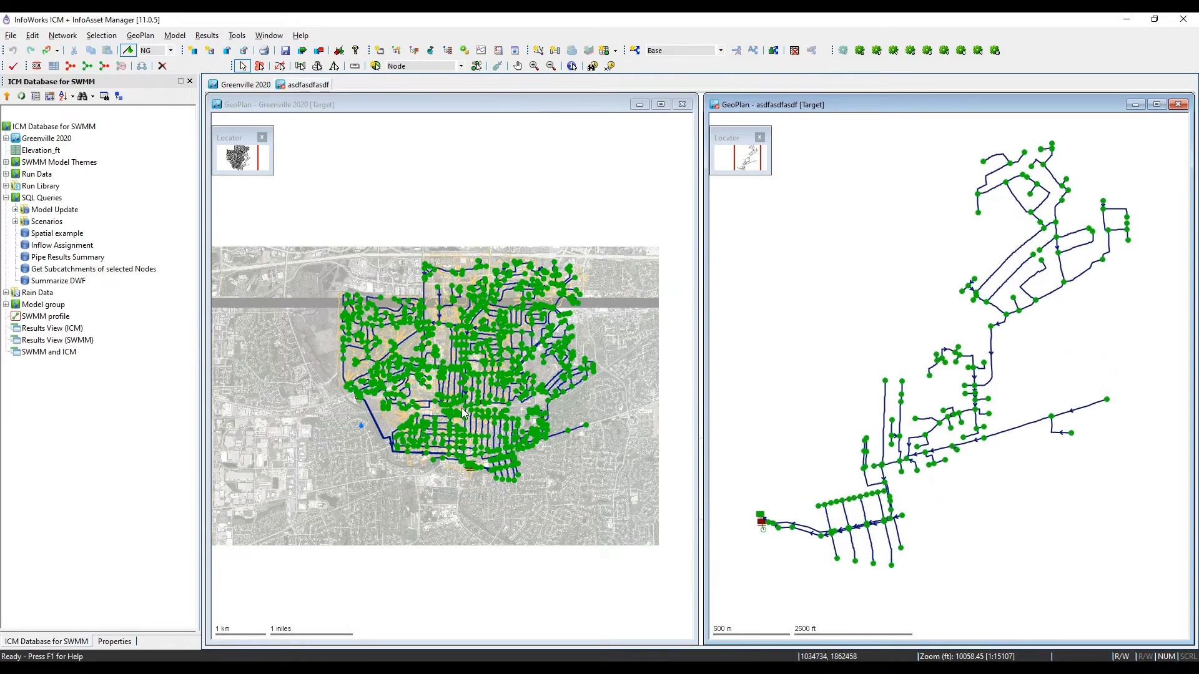
pyautogui.scroll(1, 528, 443)
pyautogui.scroll(2, 528, 444)
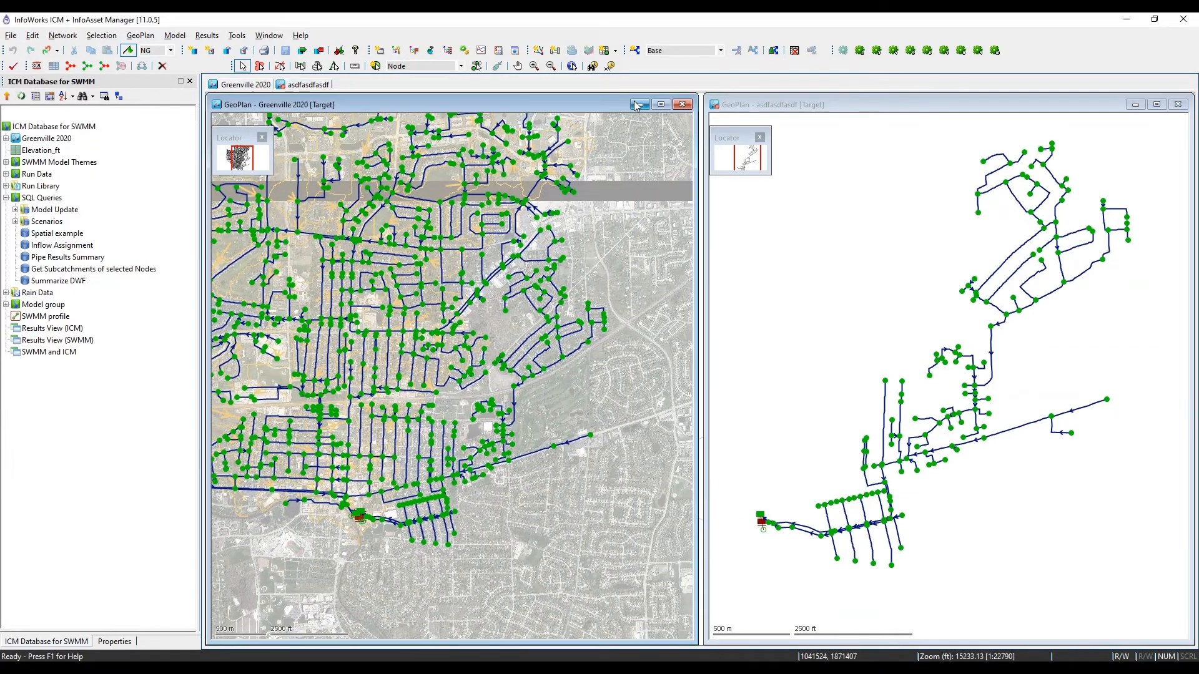
# - Switch the Greenville 2020 GeoPlan to the Existing SW Branch scenario
pyautogui.click(666, 52)
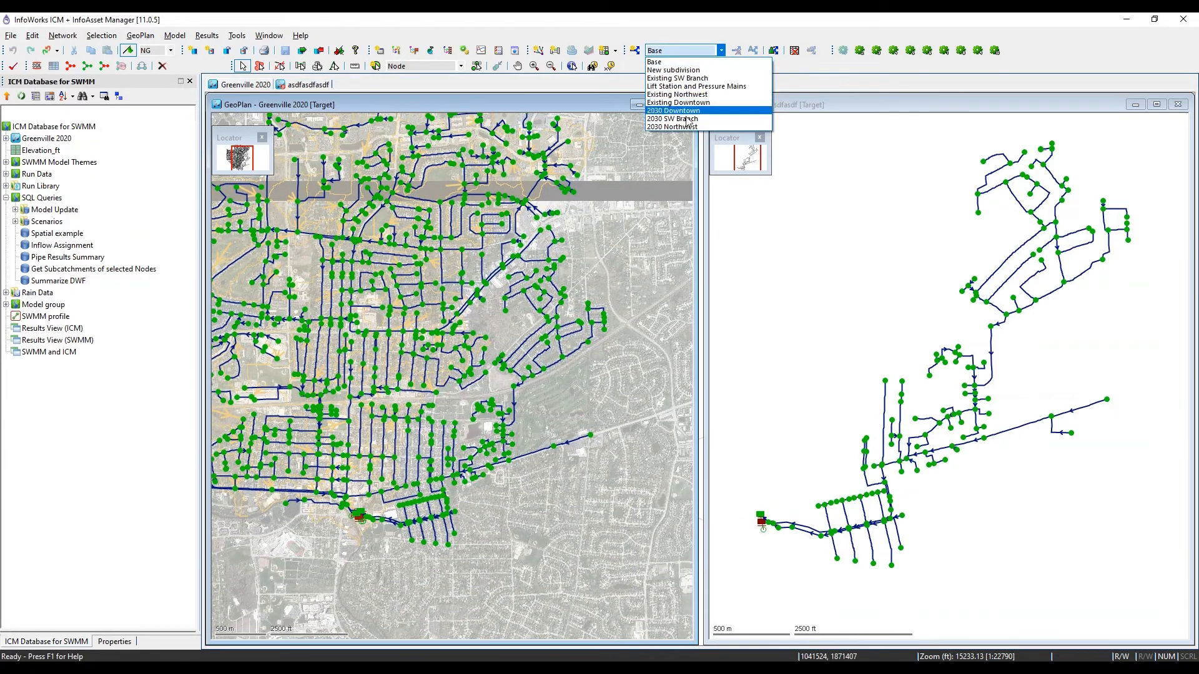
pyautogui.click(677, 79)
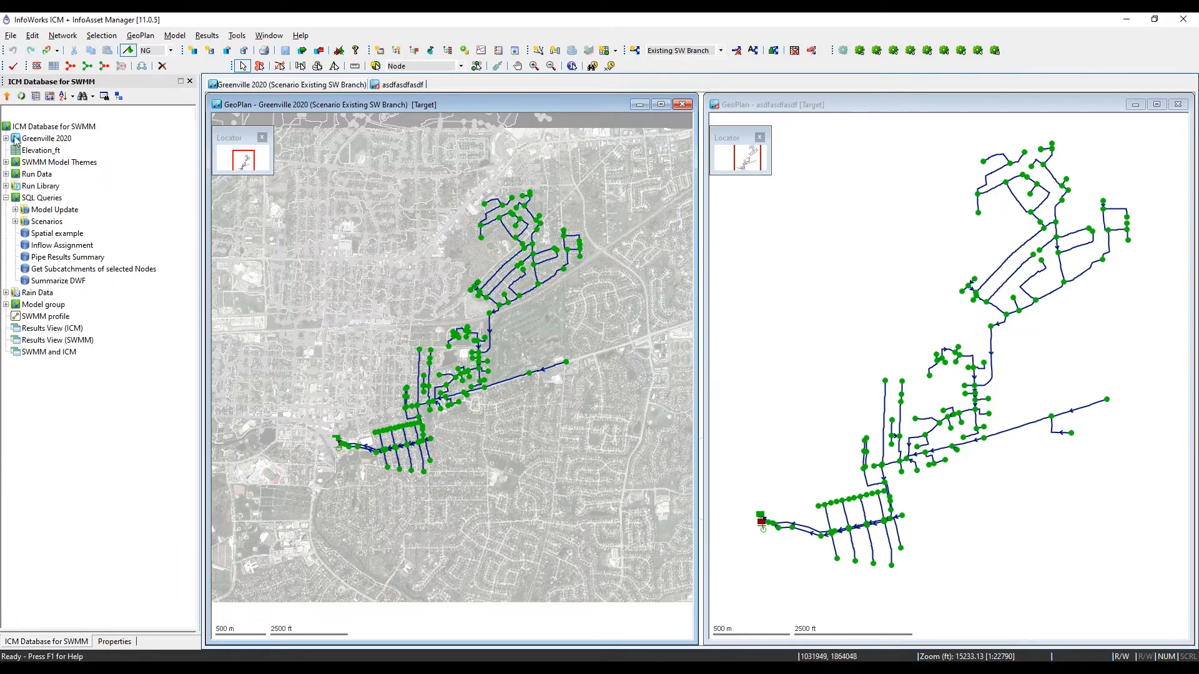
# - Open a network comparison for Greenville 2020 and set it to show differences from the imported asdfasdfasdf SWMM network
pyautogui.rightClick(38, 138)
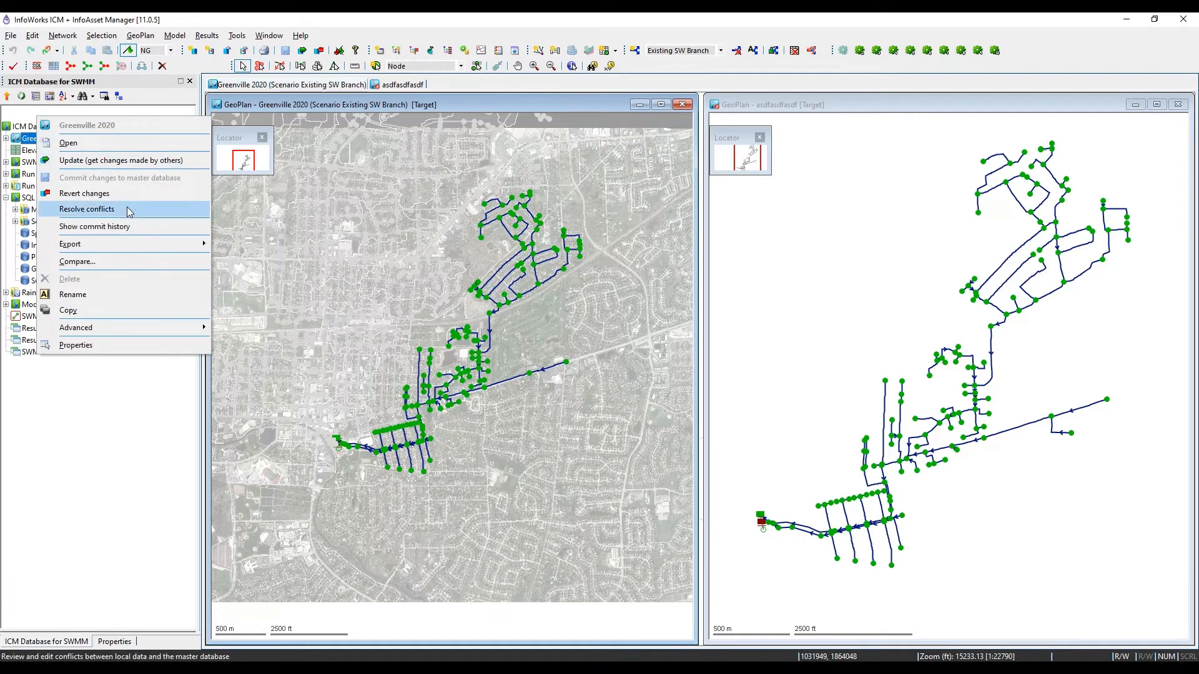
pyautogui.click(126, 265)
pyautogui.moveTo(141, 35); pyautogui.dragTo(459, 177)
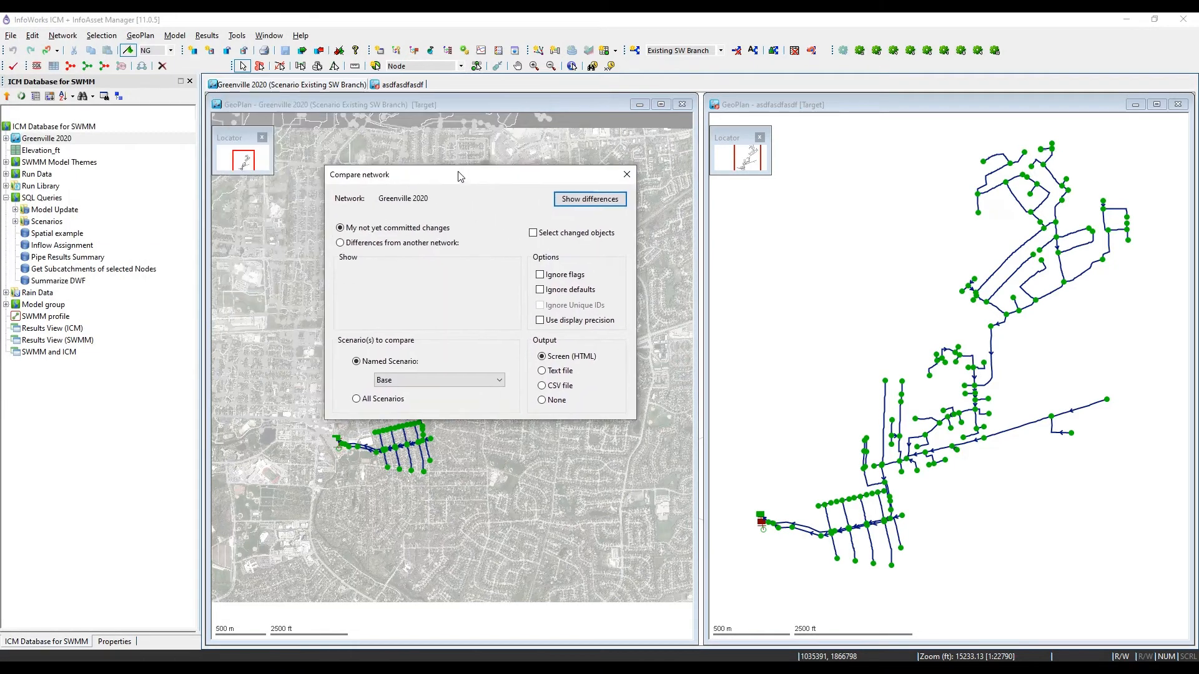
pyautogui.click(362, 243)
pyautogui.click(7, 304)
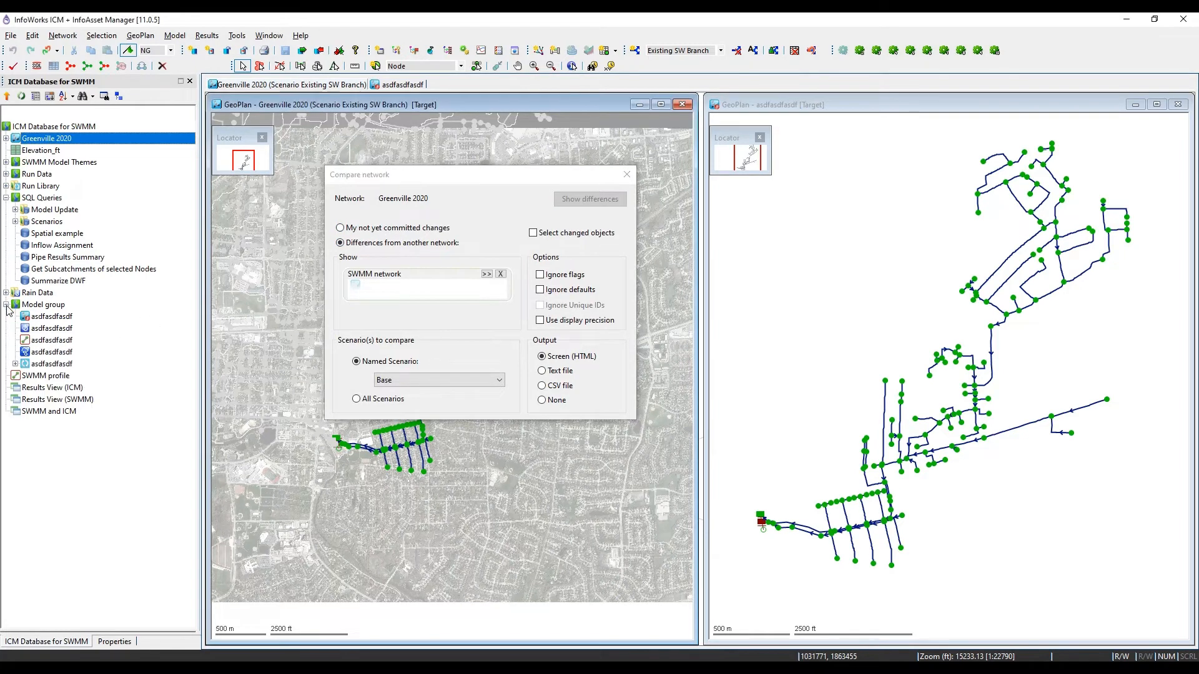
pyautogui.moveTo(51, 316); pyautogui.dragTo(389, 304)
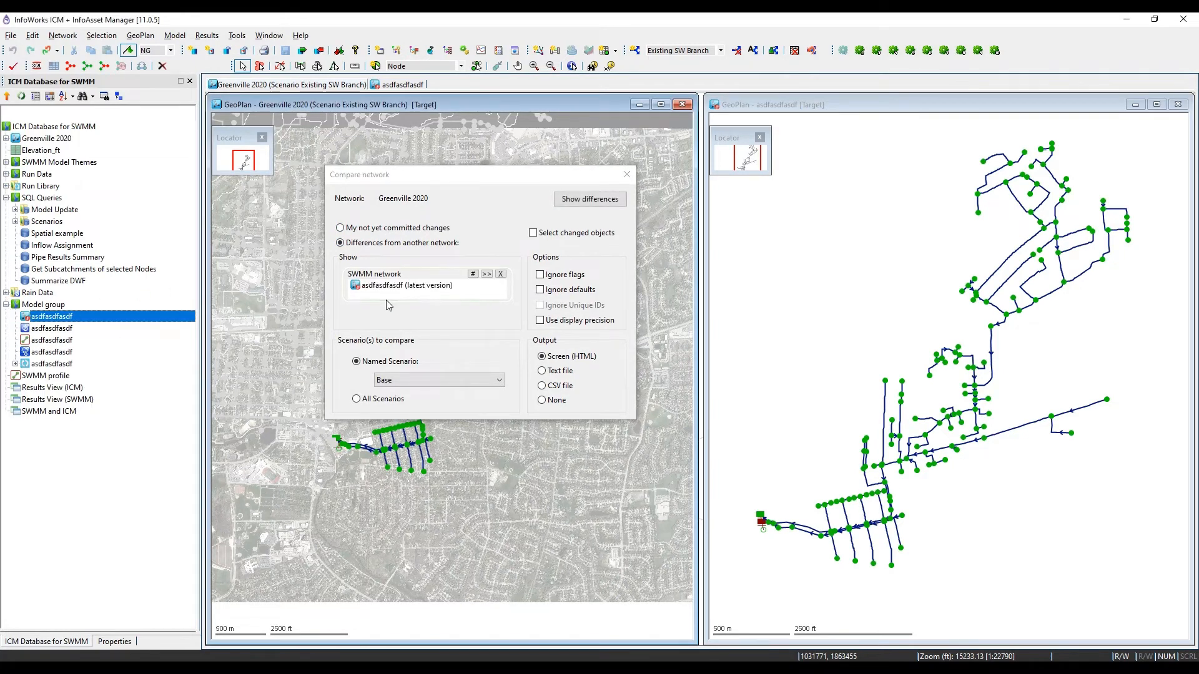
# - Try to show the Existing SW Branch differences with changed objects selected, flags and defaults ignored and display precision used, and close the comparison
pyautogui.click(409, 380)
pyautogui.click(410, 414)
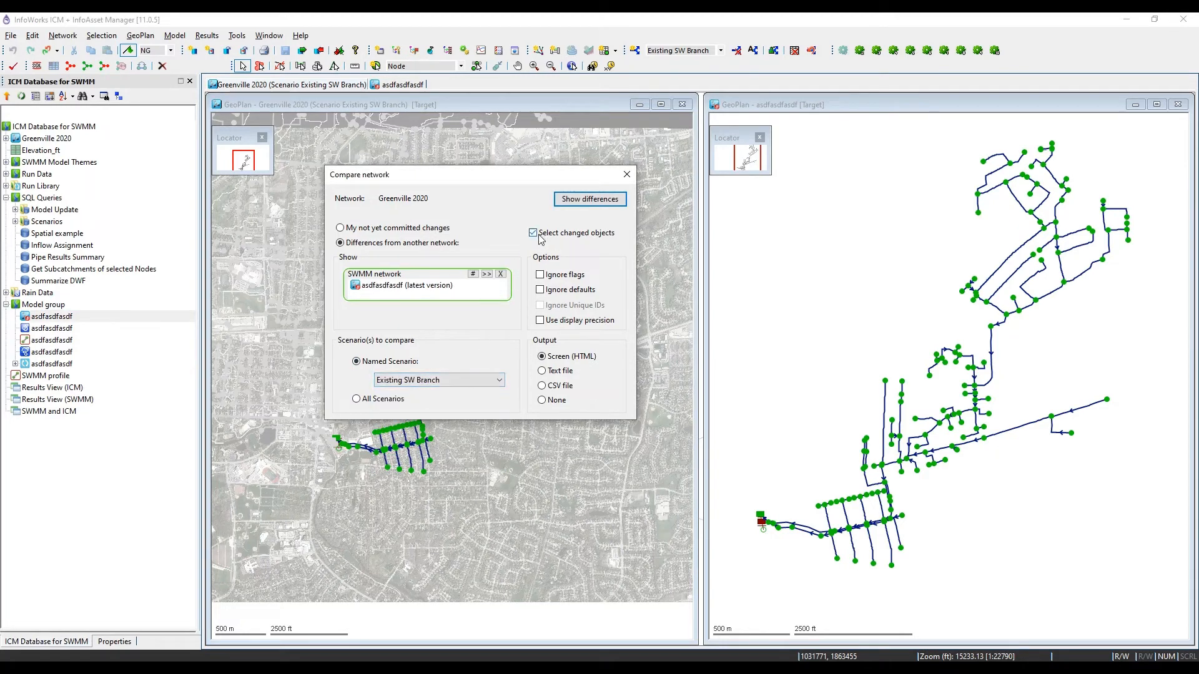
pyautogui.click(553, 292)
pyautogui.click(599, 200)
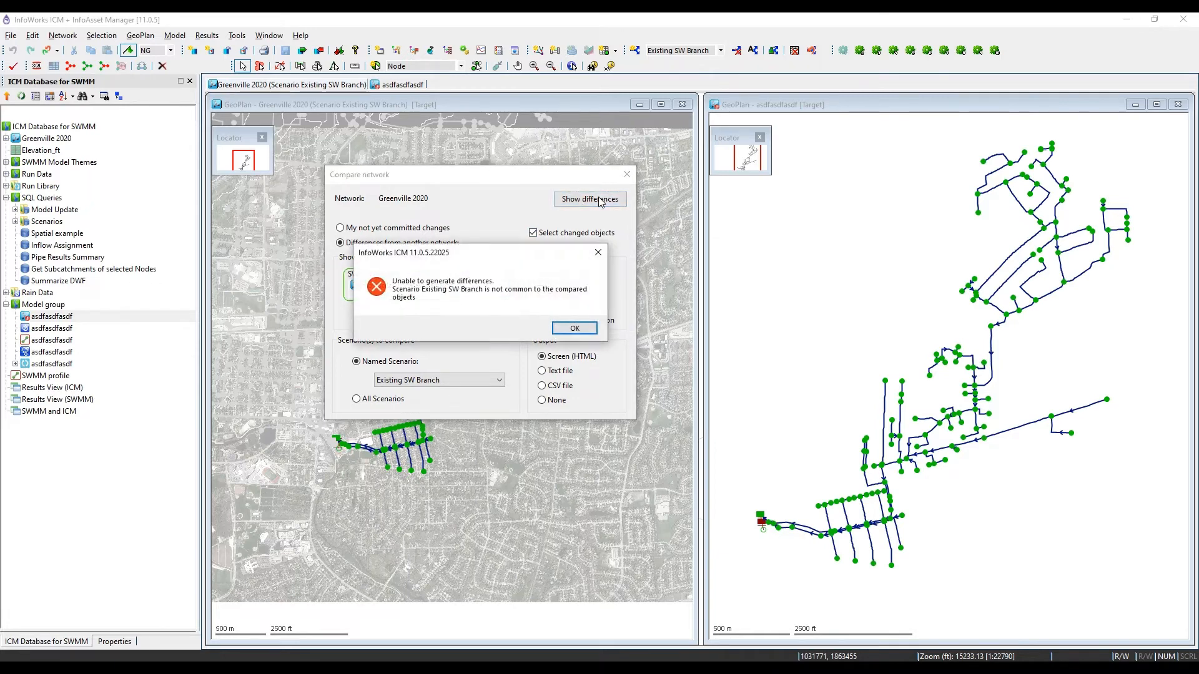
pyautogui.moveTo(506, 252); pyautogui.dragTo(582, 258)
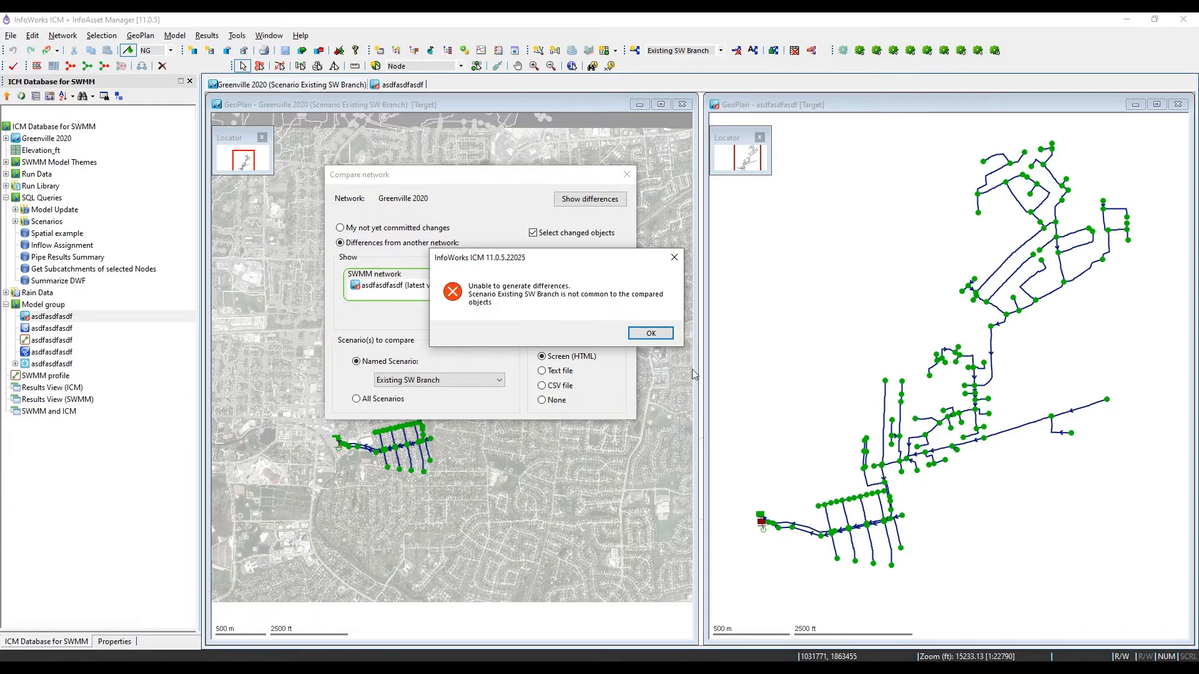
pyautogui.click(653, 335)
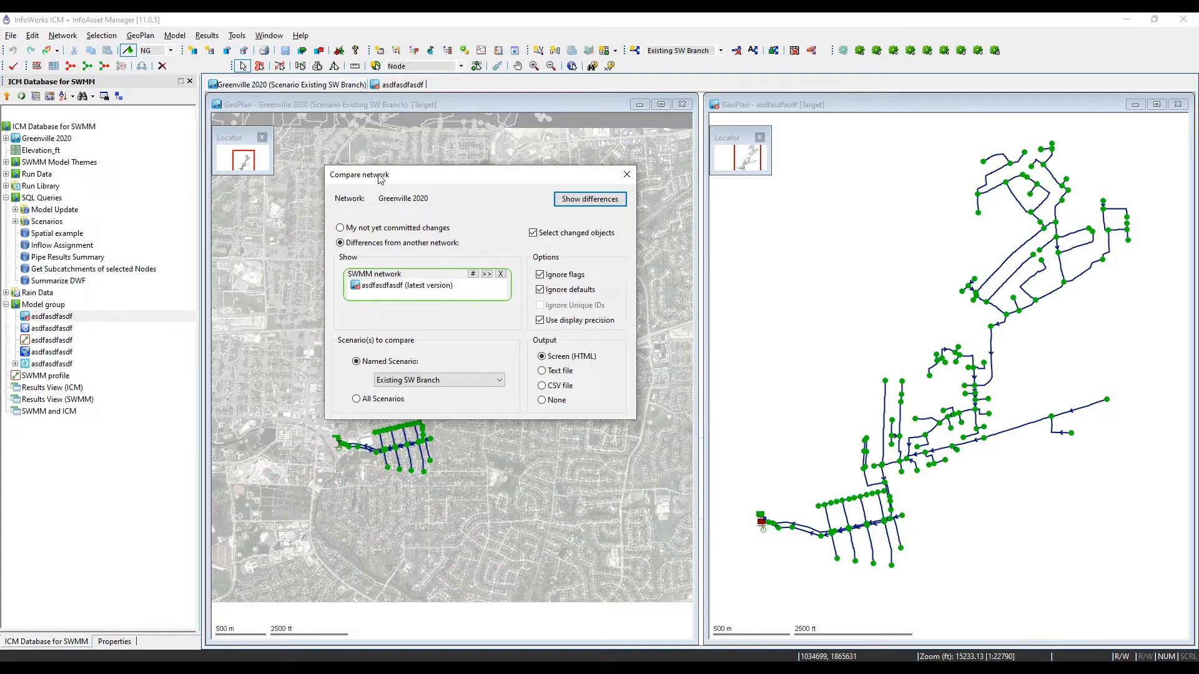
pyautogui.moveTo(380, 179); pyautogui.dragTo(578, 146)
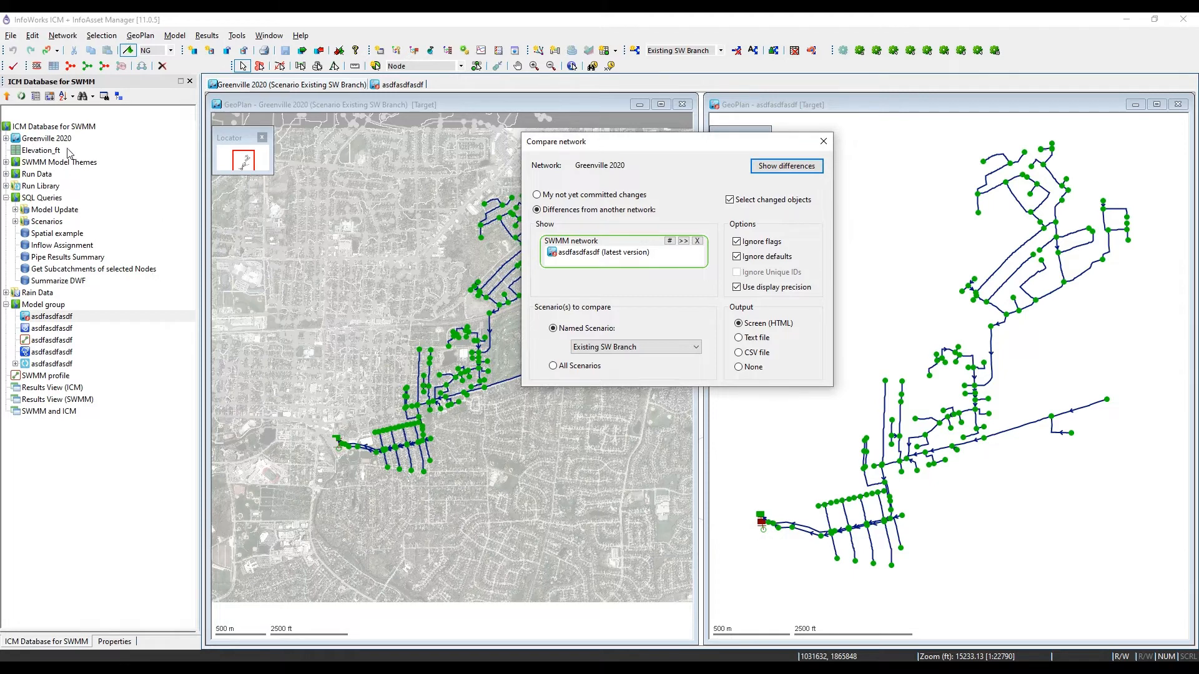
pyautogui.click(743, 354)
pyautogui.click(824, 142)
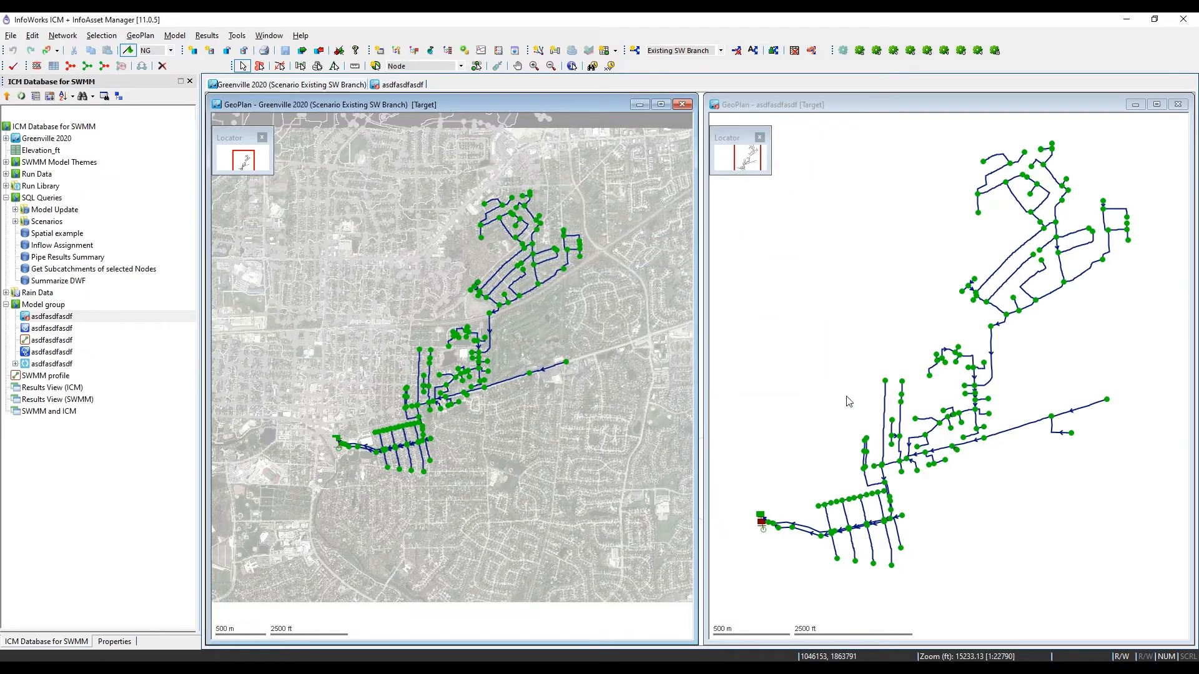
# - Collapse the Model group, select the entire asdfasdfasdf network in its GeoPlan and copy the objects
pyautogui.scroll(-2, 795, 420)
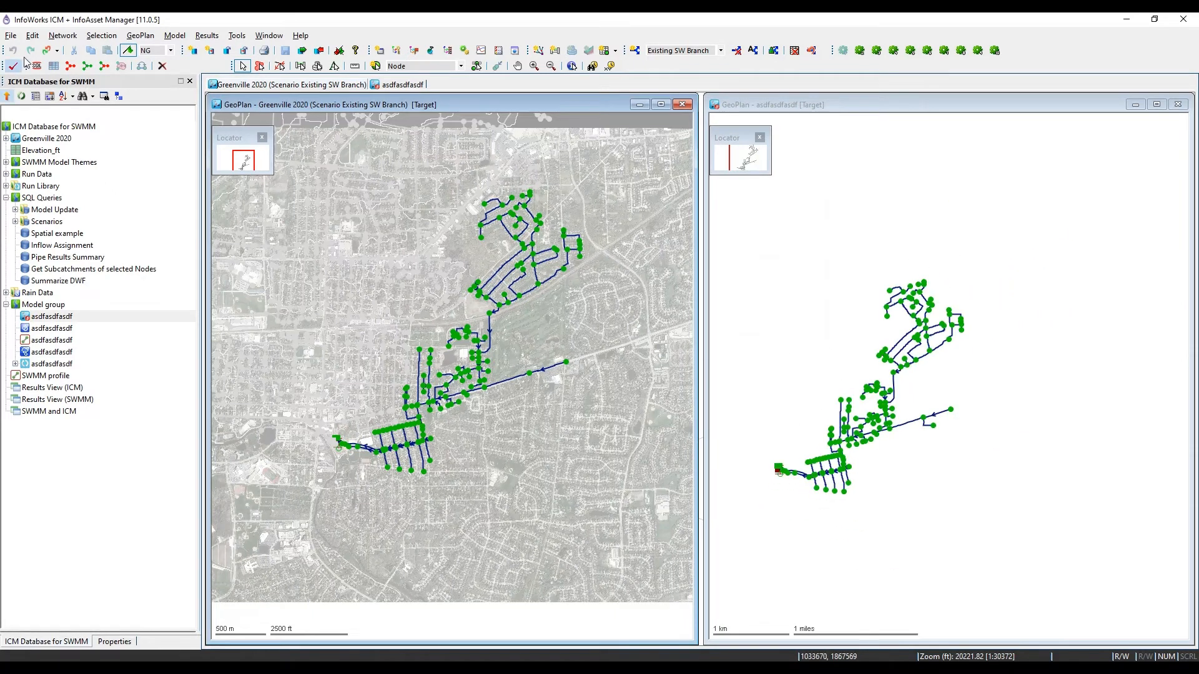
pyautogui.click(6, 306)
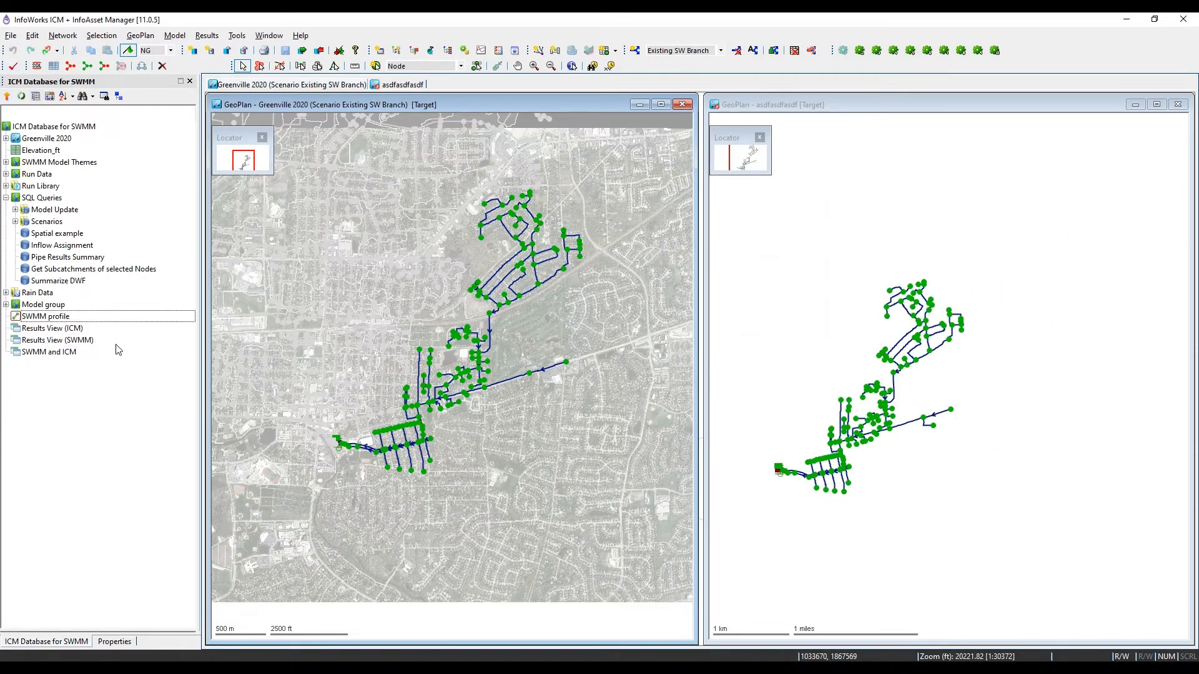
pyautogui.moveTo(805, 267); pyautogui.dragTo(1107, 540)
pyautogui.click(32, 35)
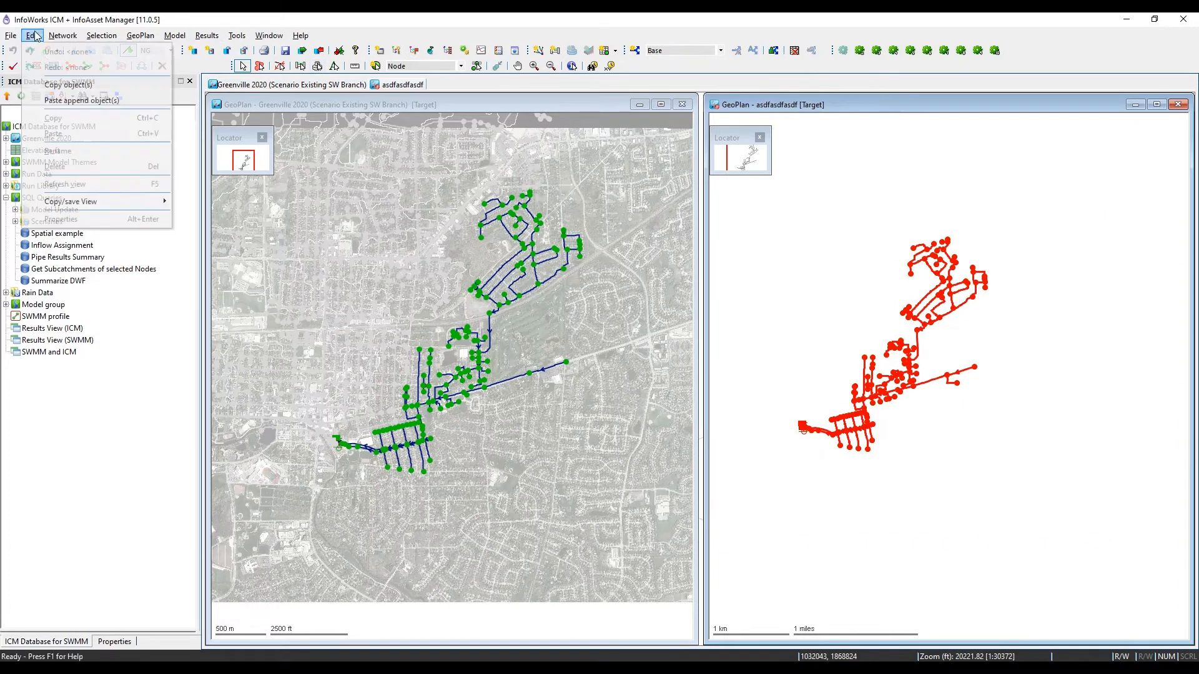
pyautogui.click(66, 86)
# - Paste-append the copied objects into the Existing SW Branch scenario of Greenville 2020
pyautogui.click(560, 443)
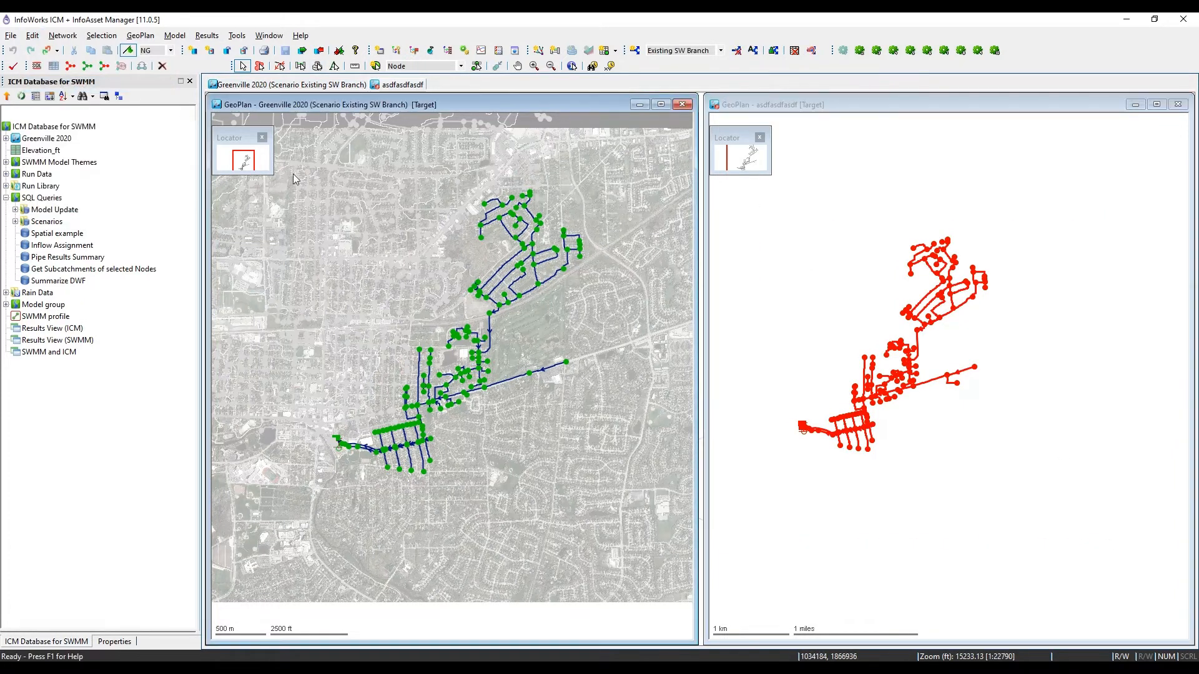
pyautogui.click(31, 36)
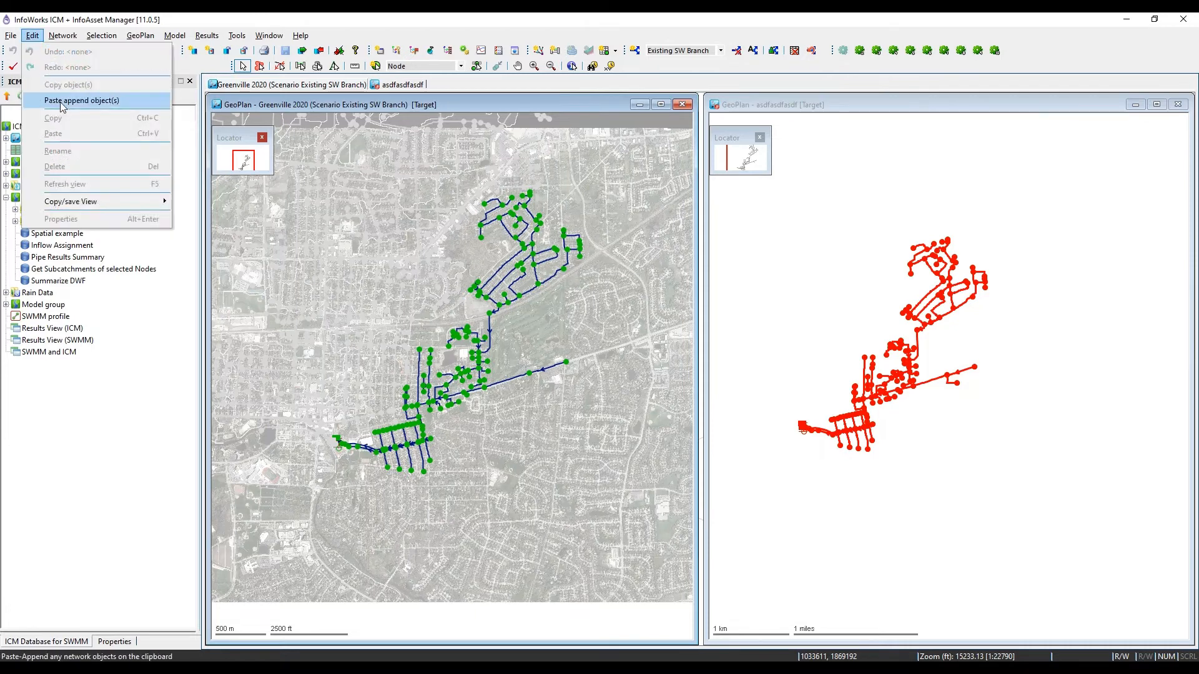
pyautogui.click(65, 99)
pyautogui.click(545, 407)
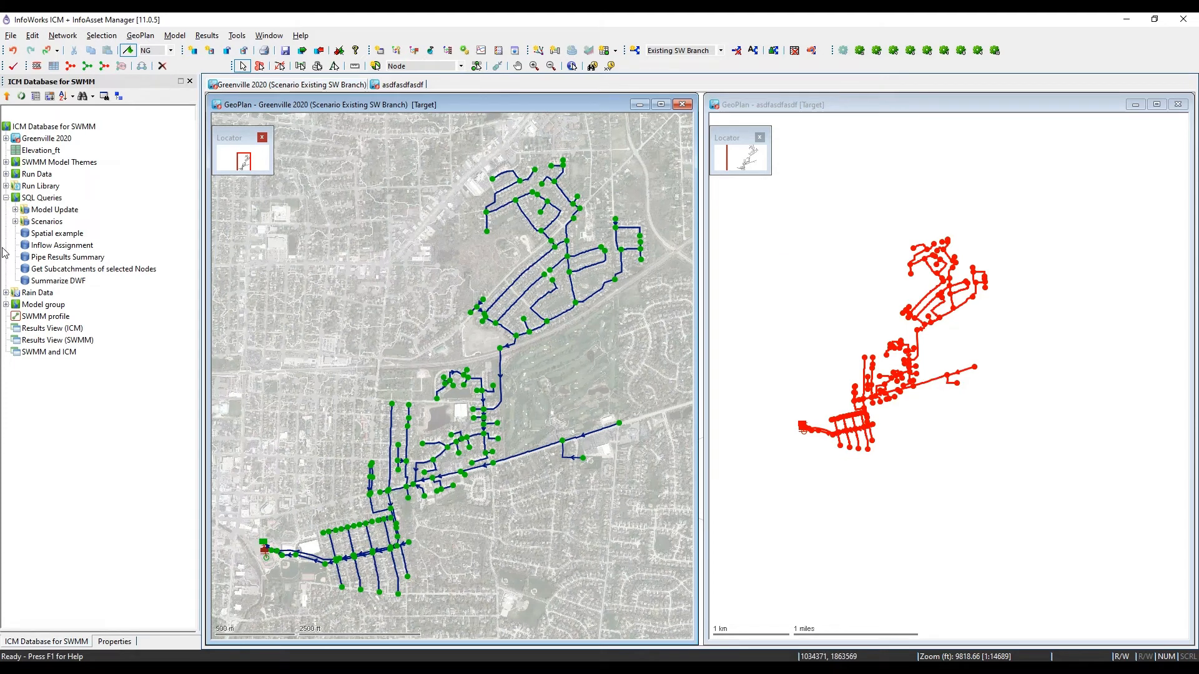
# - View the Merge Changes SQL query in the Model Update group and run it on the Greenville 2020 GeoPlan
pyautogui.click(15, 210)
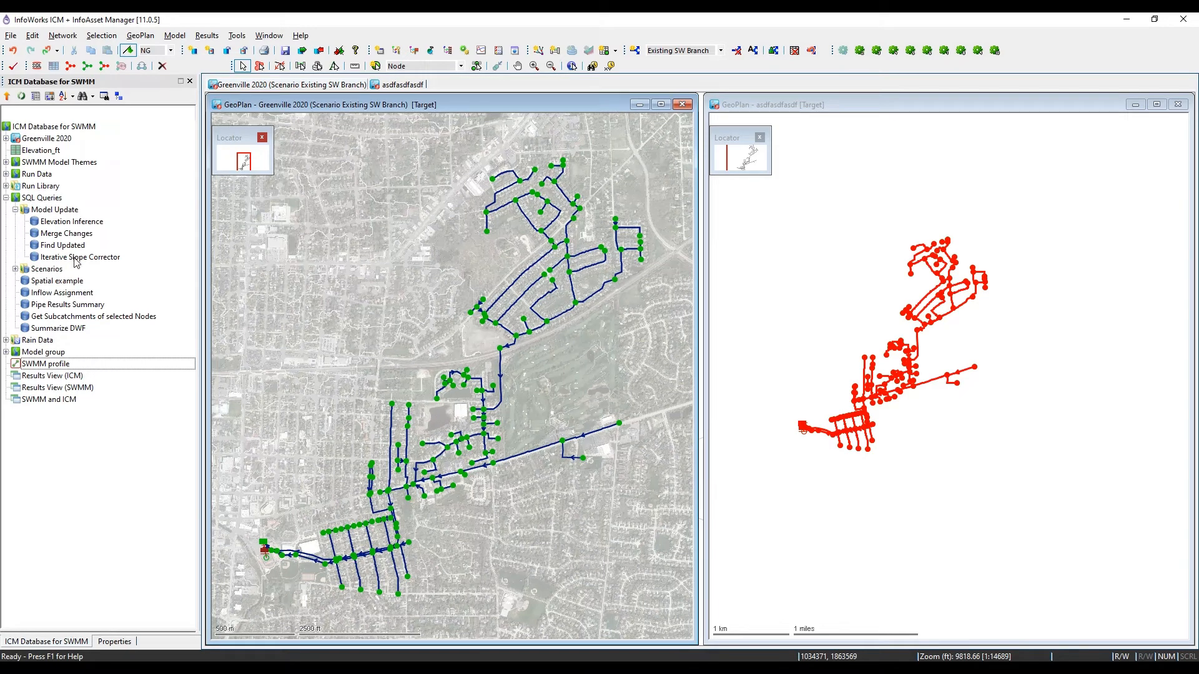
pyautogui.click(57, 235)
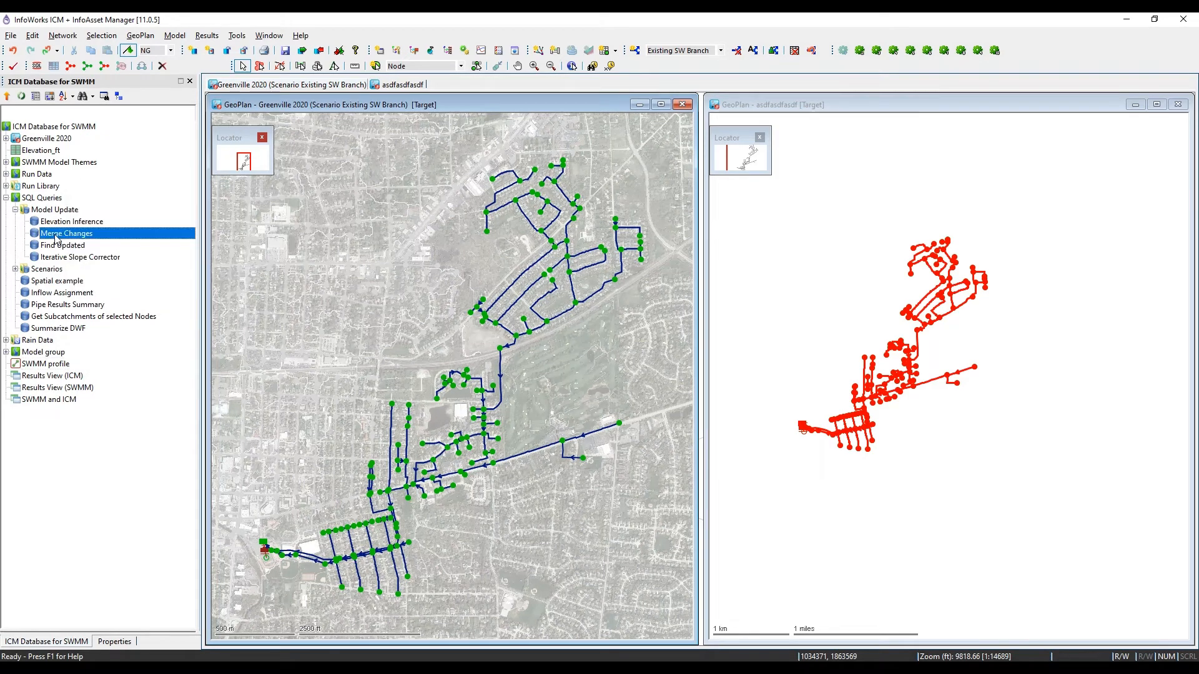
pyautogui.doubleClick(56, 236)
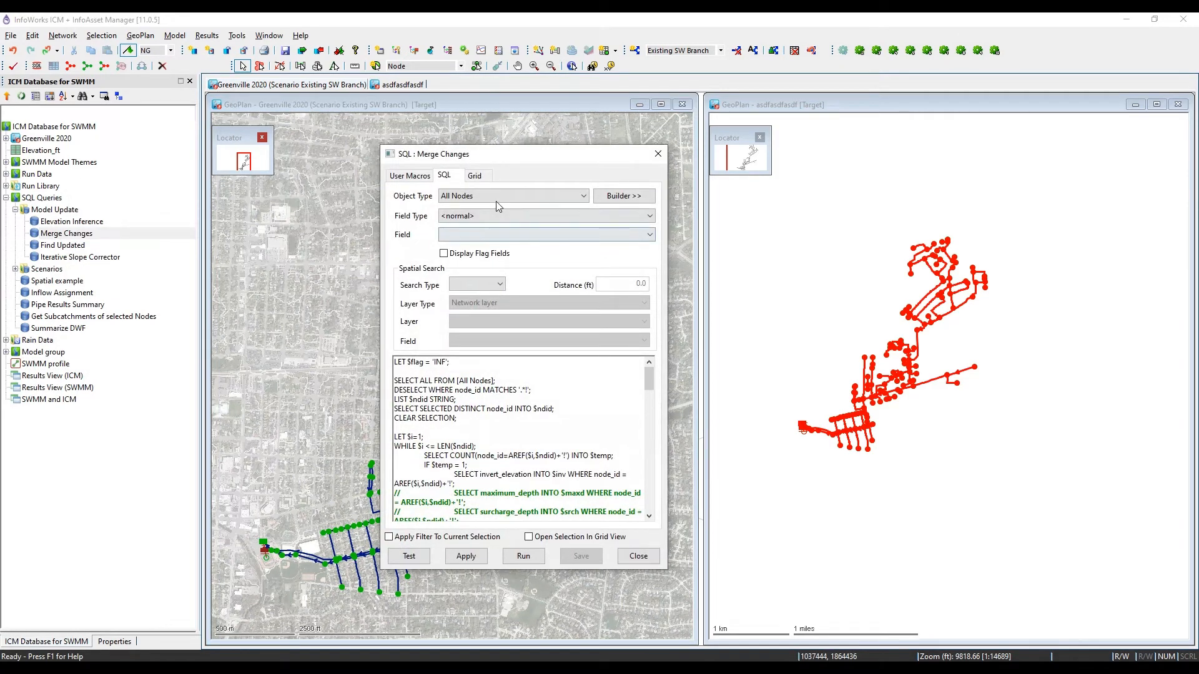
pyautogui.click(658, 154)
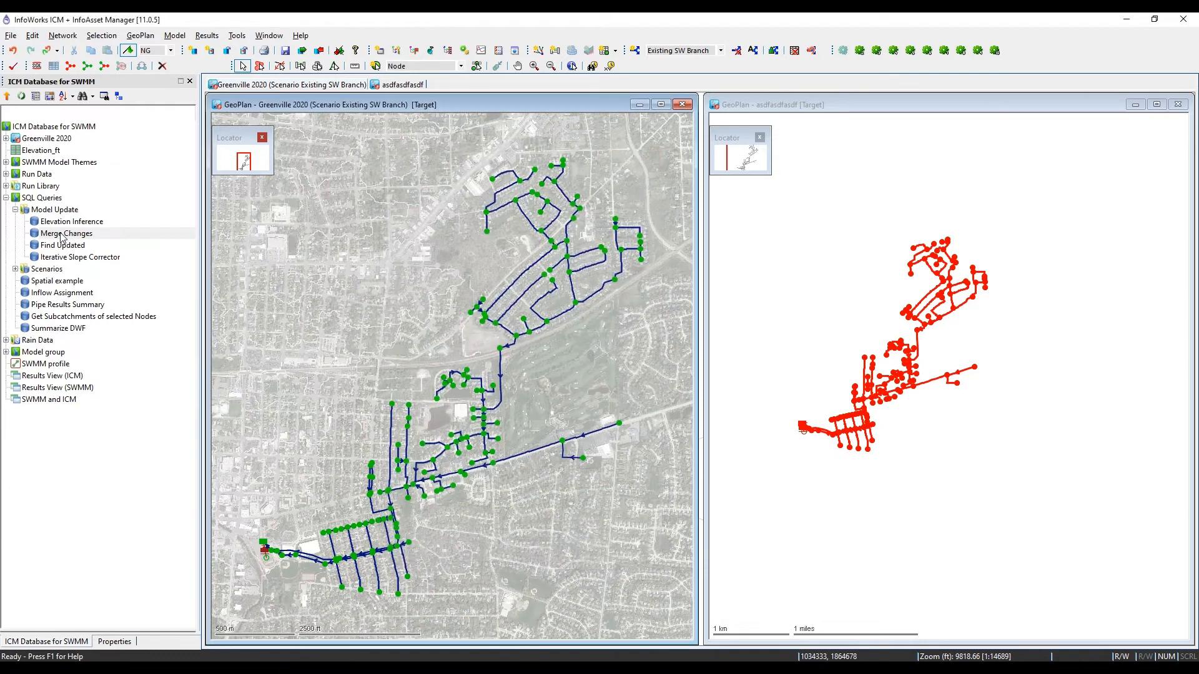
pyautogui.moveTo(61, 237); pyautogui.dragTo(583, 372)
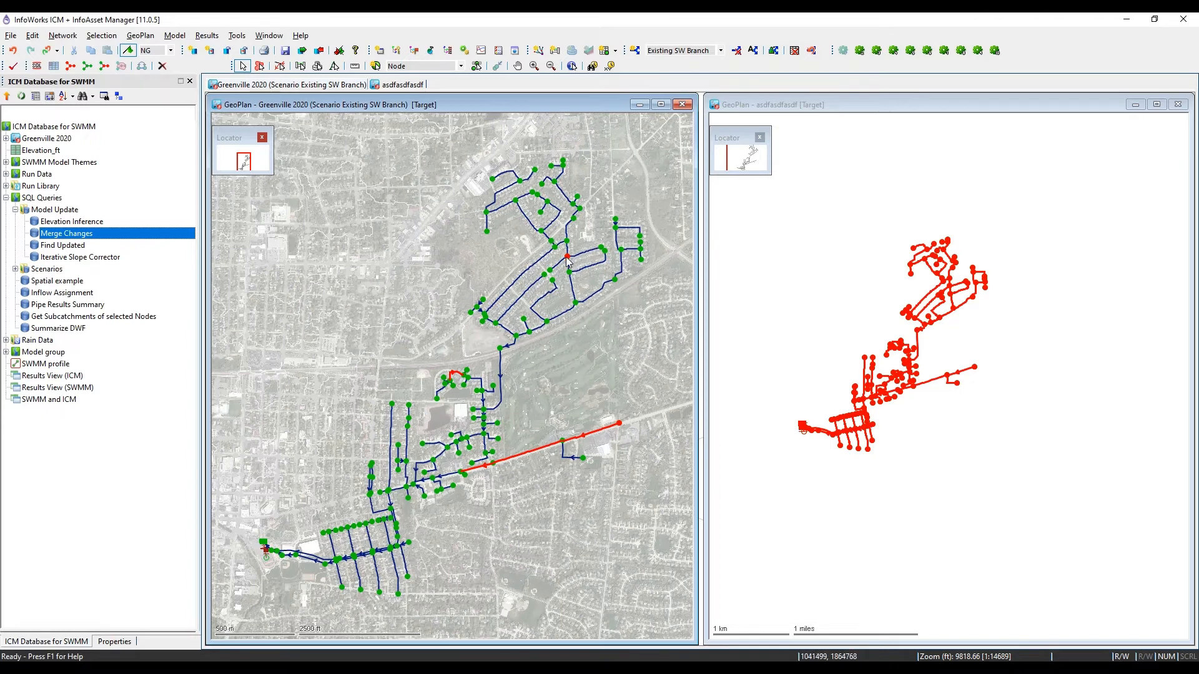
# - Examine the properties of the nodes and conduits selected by the merge, including N22-029 and C17-076, for values flagged INF
pyautogui.moveTo(566, 257)
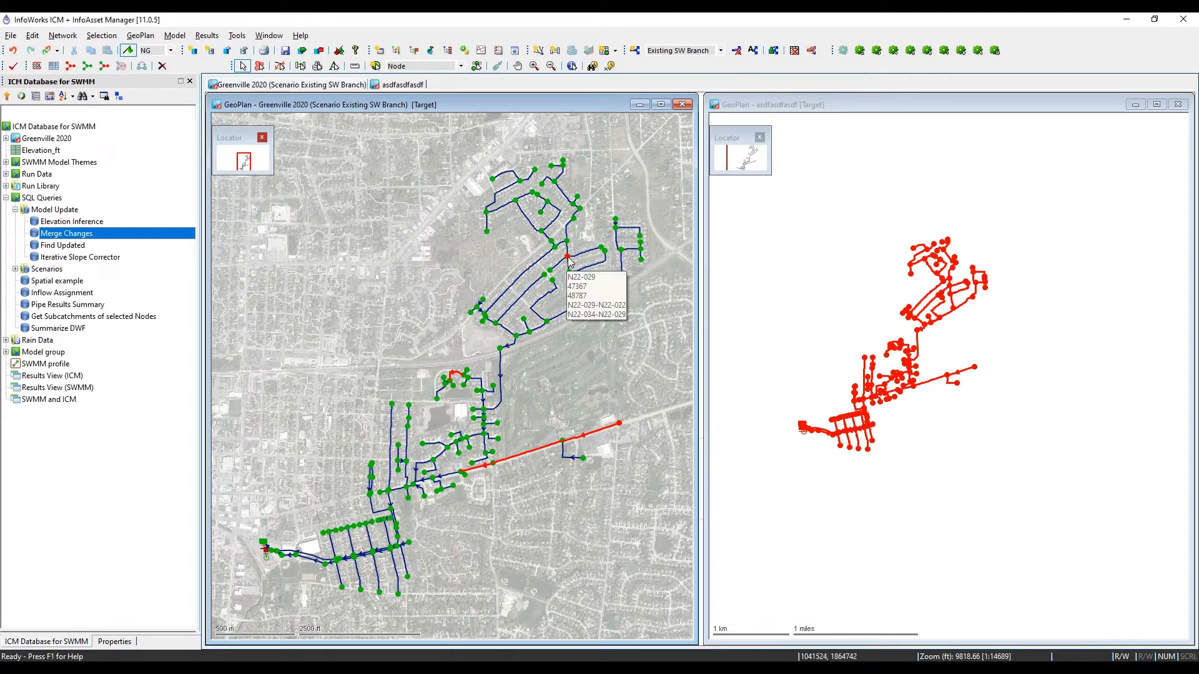
pyautogui.press('p')
pyautogui.click(569, 258)
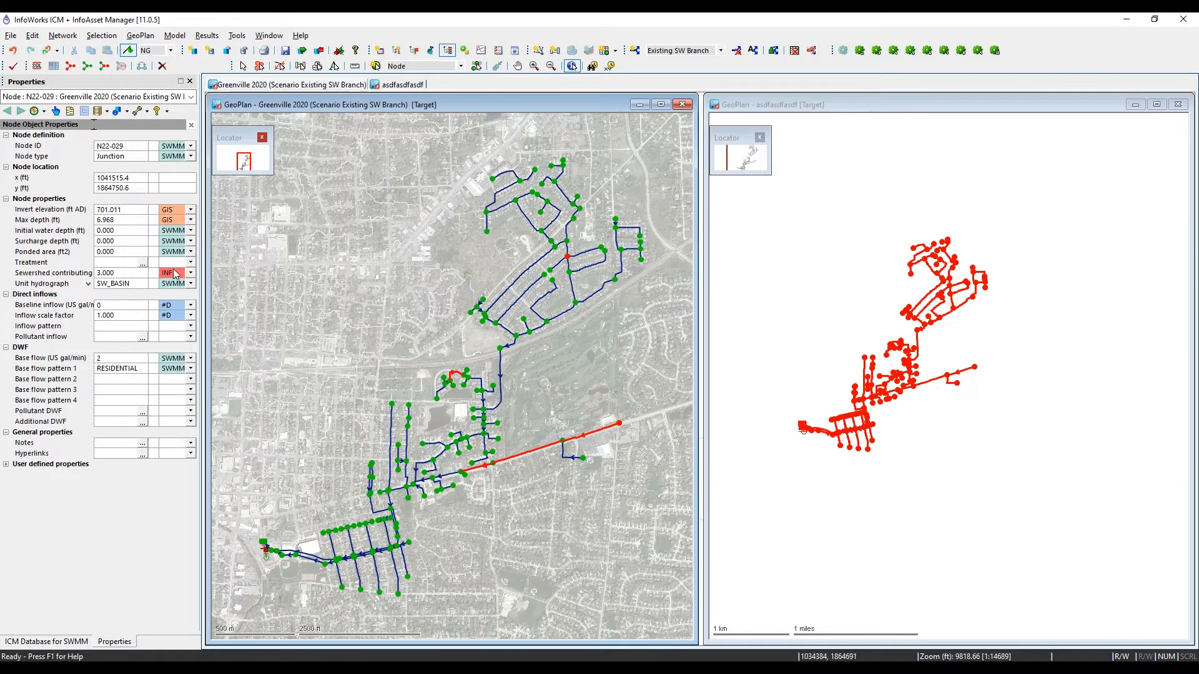
pyautogui.moveTo(173, 279)
pyautogui.moveTo(105, 279)
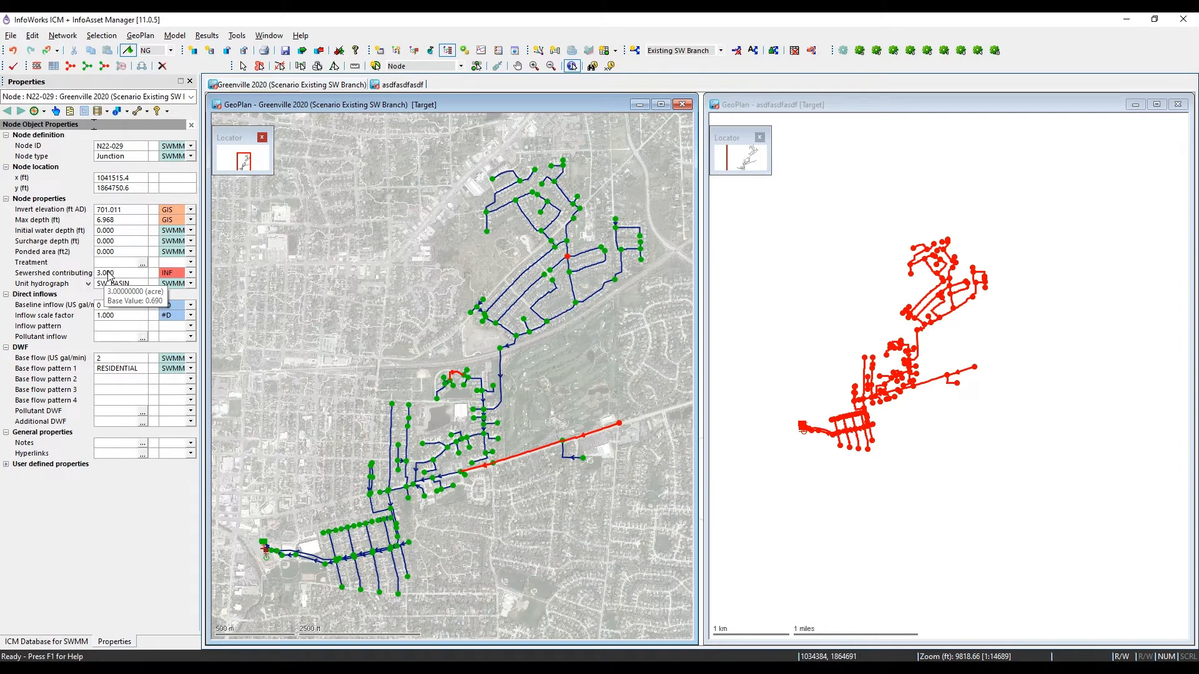
pyautogui.click(591, 432)
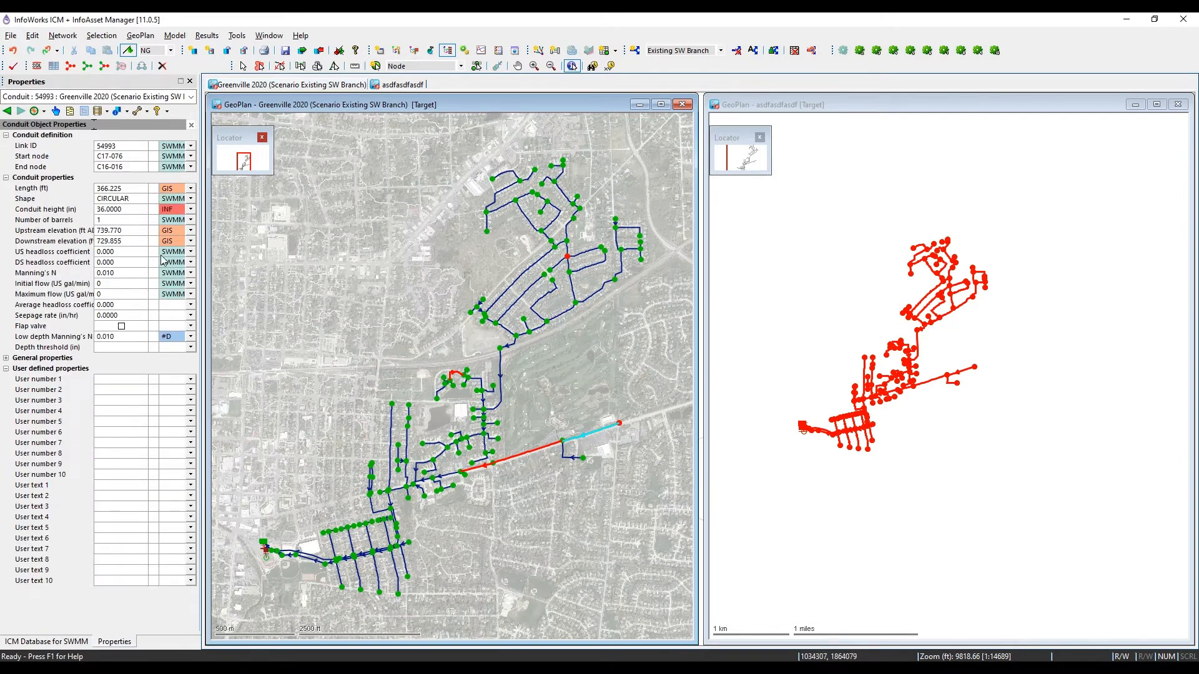
pyautogui.click(621, 426)
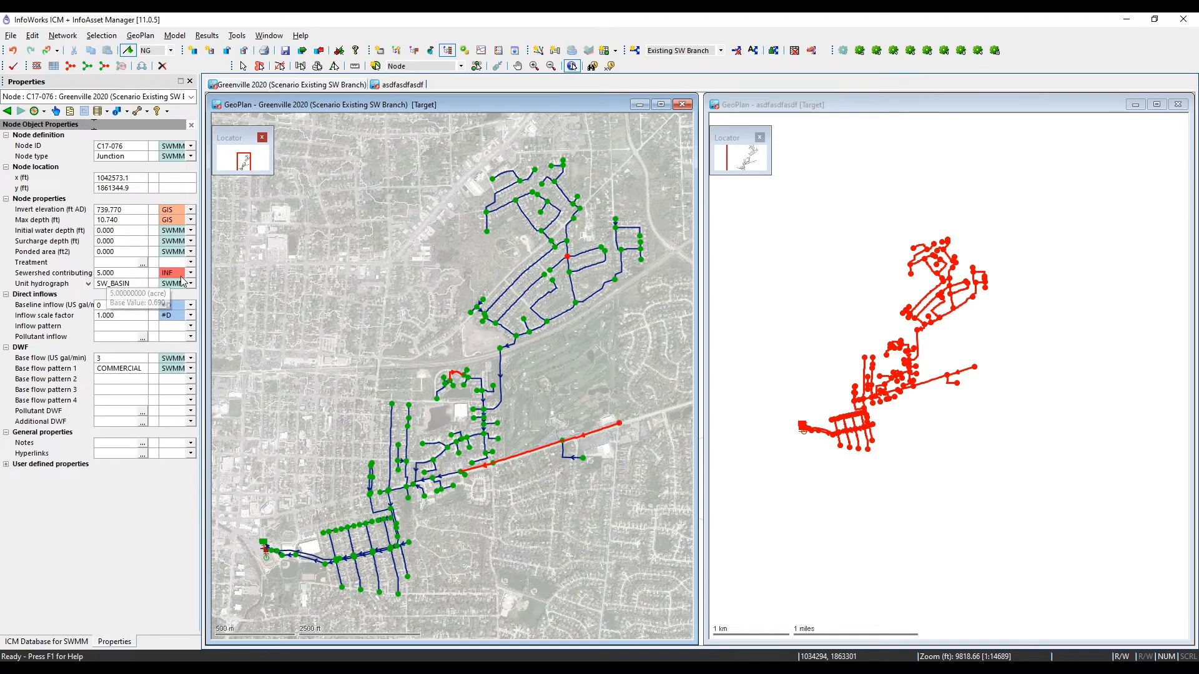
pyautogui.moveTo(119, 278)
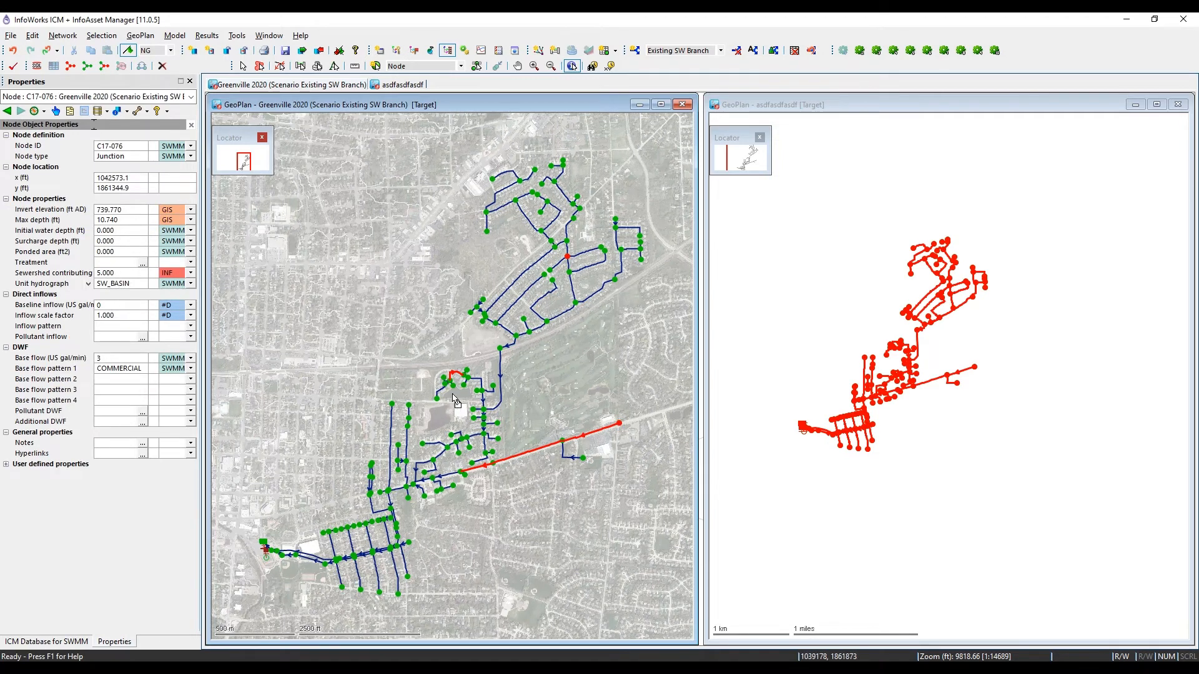
pyautogui.click(455, 375)
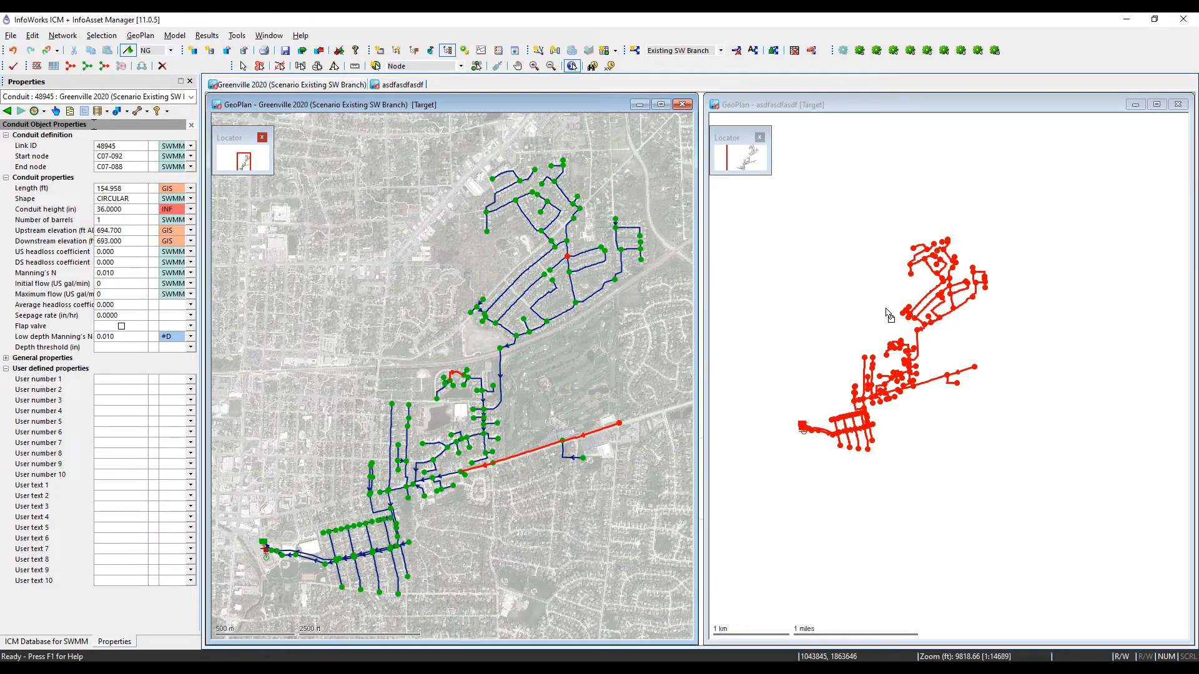
pyautogui.moveTo(913, 325)
# - Clear the selection in the Greenville 2020 GeoPlan and validate the Existing SW Branch scenario
pyautogui.click(47, 641)
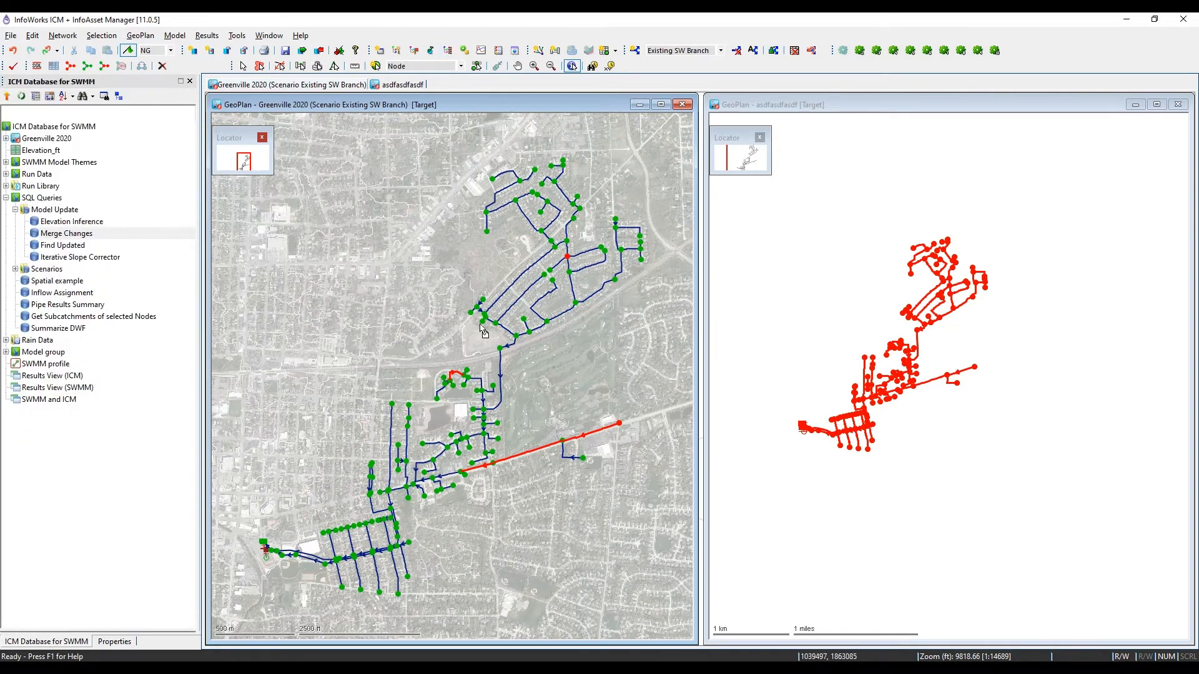
pyautogui.click(100, 66)
pyautogui.scroll(2, 546, 378)
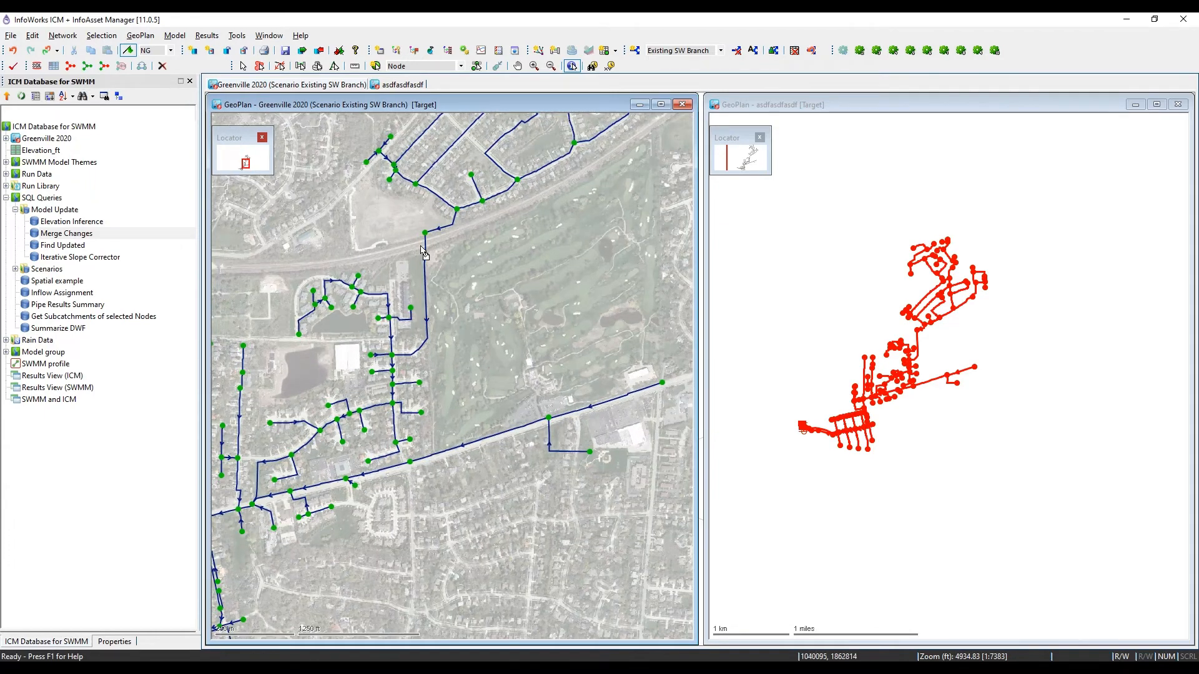
pyautogui.scroll(-2, 391, 279)
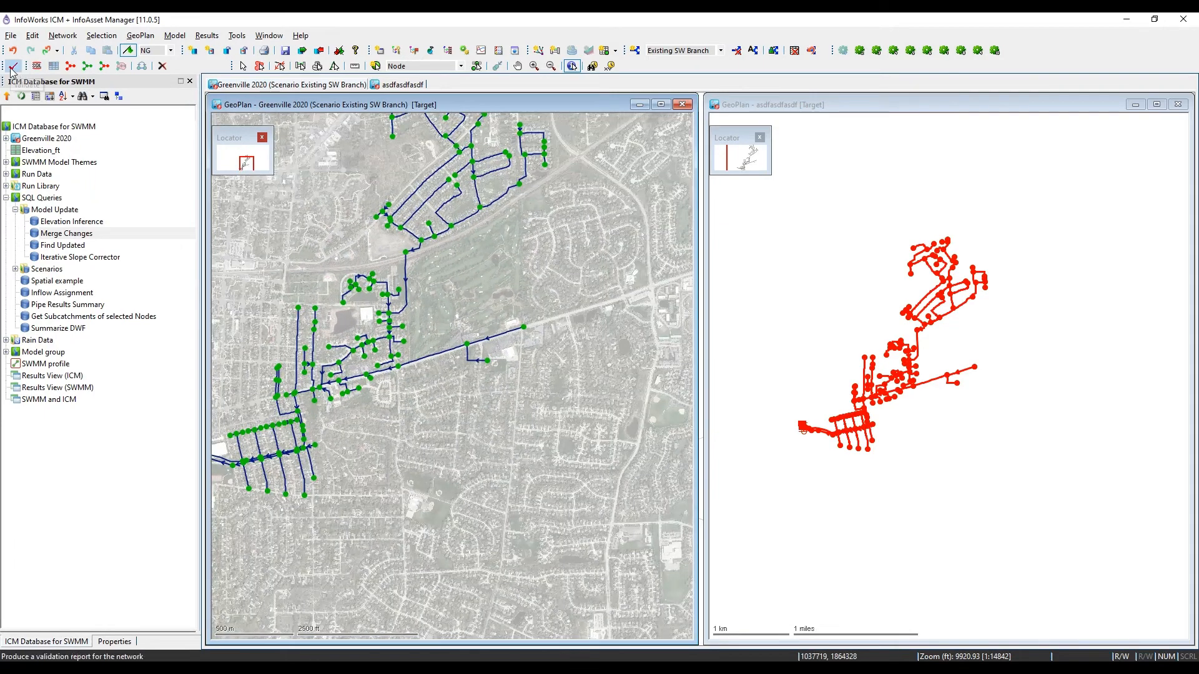
pyautogui.click(12, 69)
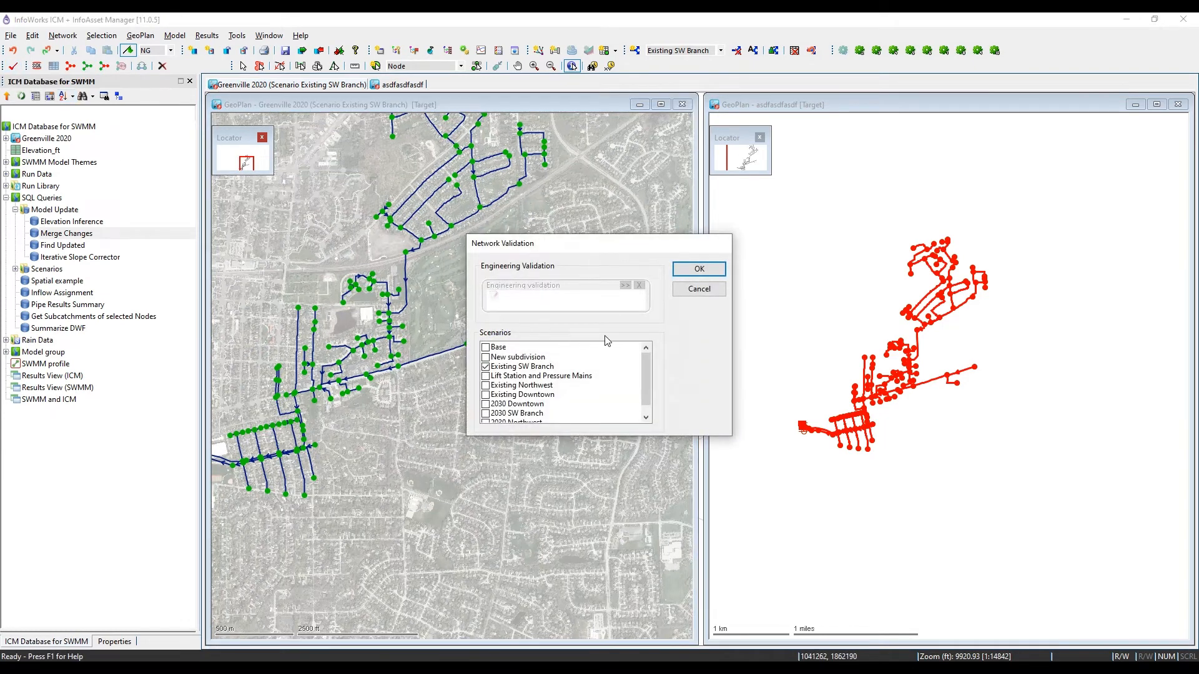
pyautogui.click(699, 268)
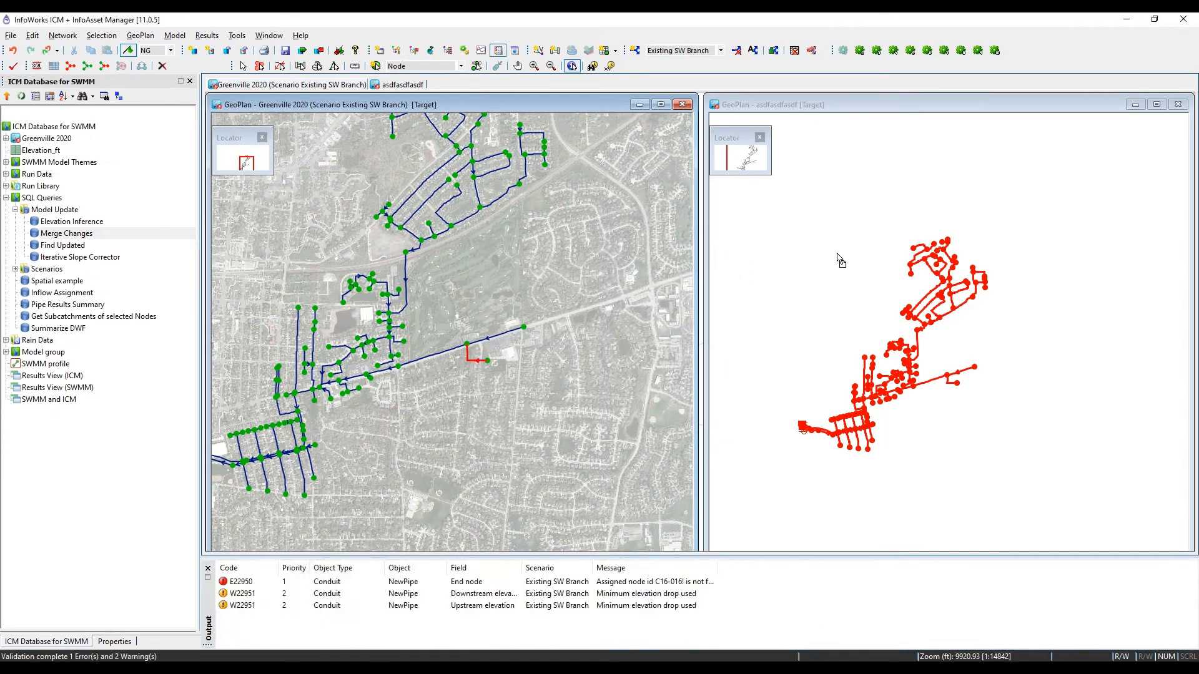
# - Close the imported network's GeoPlan and maximize the Greenville 2020 GeoPlan, leaving the validation messages readable in full
pyautogui.click(1179, 105)
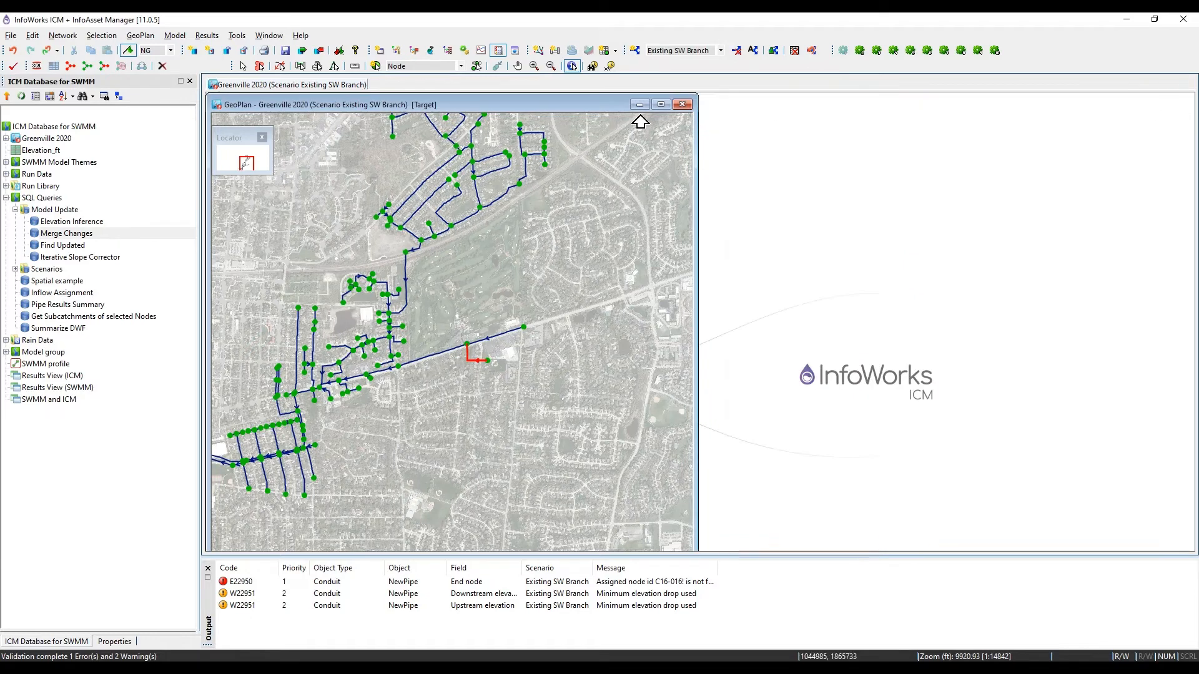
pyautogui.click(661, 104)
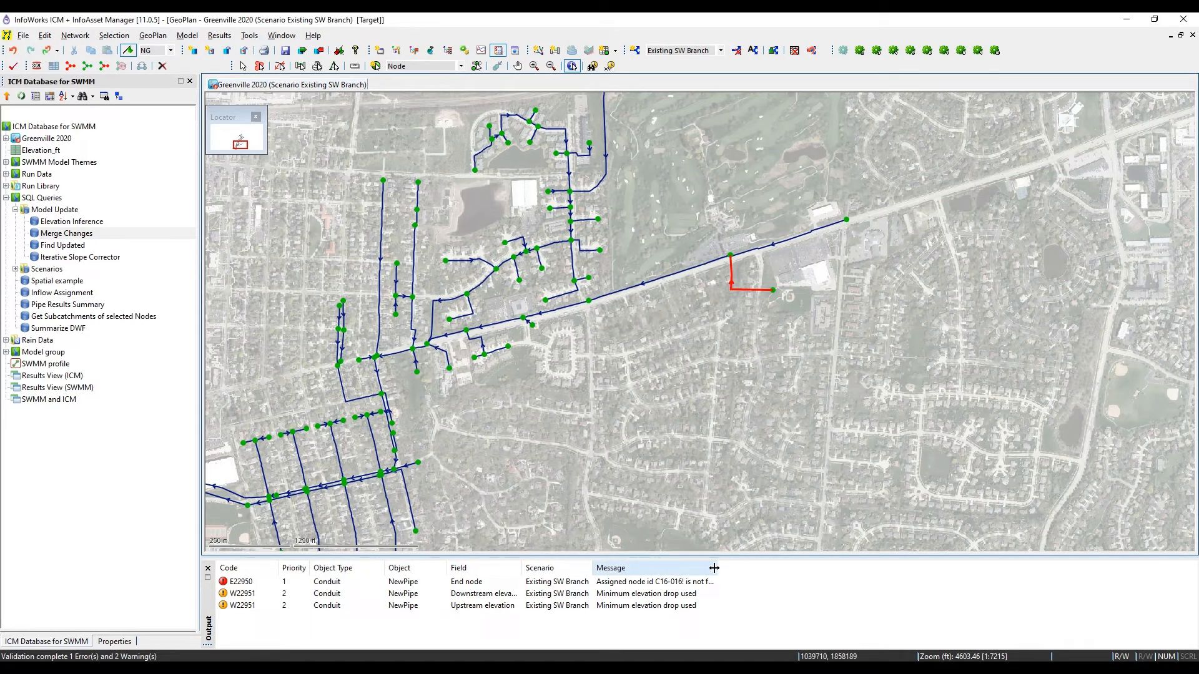
pyautogui.moveTo(714, 568); pyautogui.dragTo(798, 568)
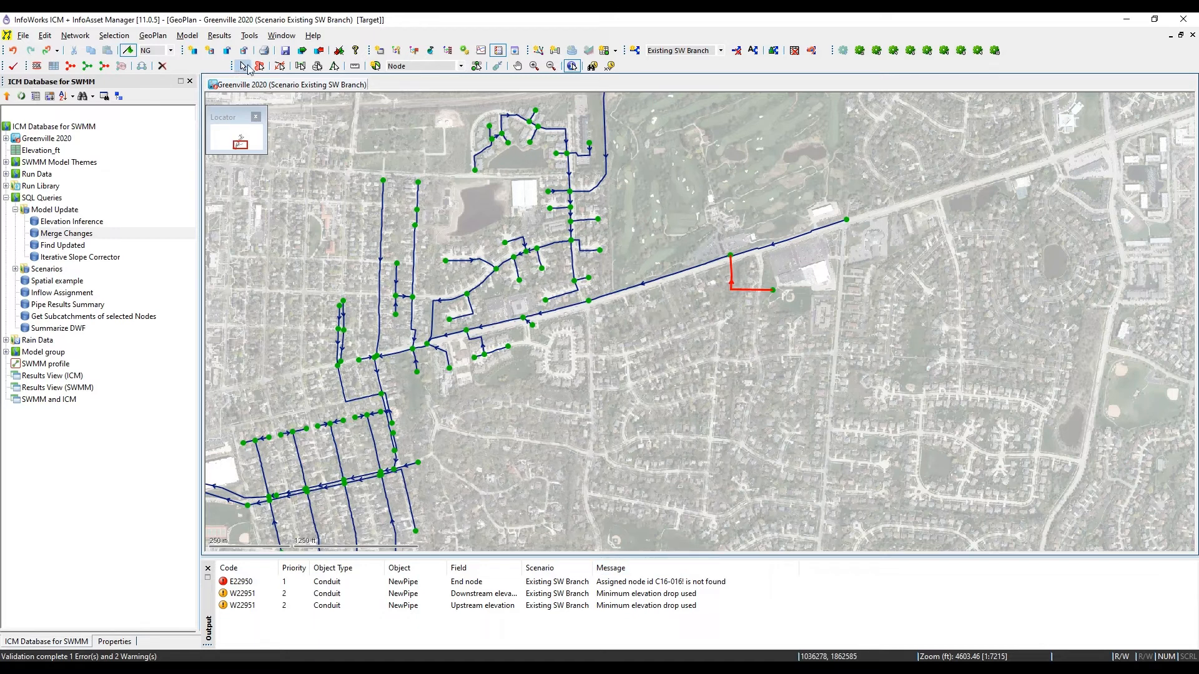
# - Open the properties of the conduit NewPipe flagged by the validation and examine its geometry and end node
pyautogui.click(244, 66)
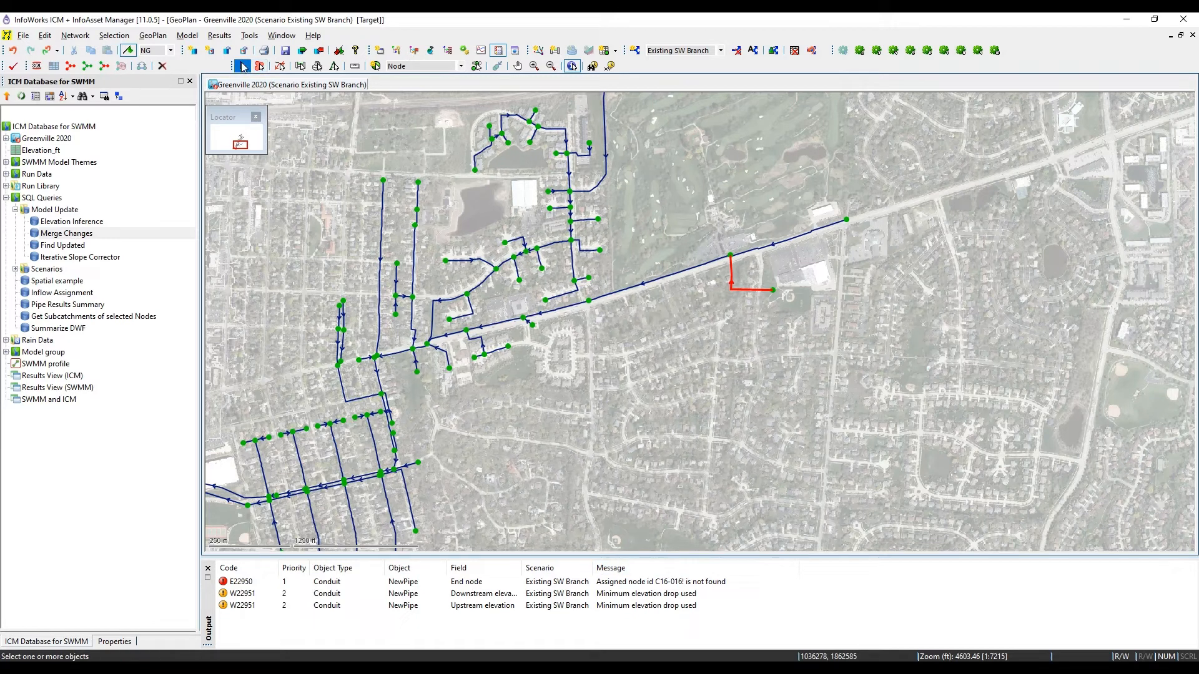
pyautogui.doubleClick(739, 289)
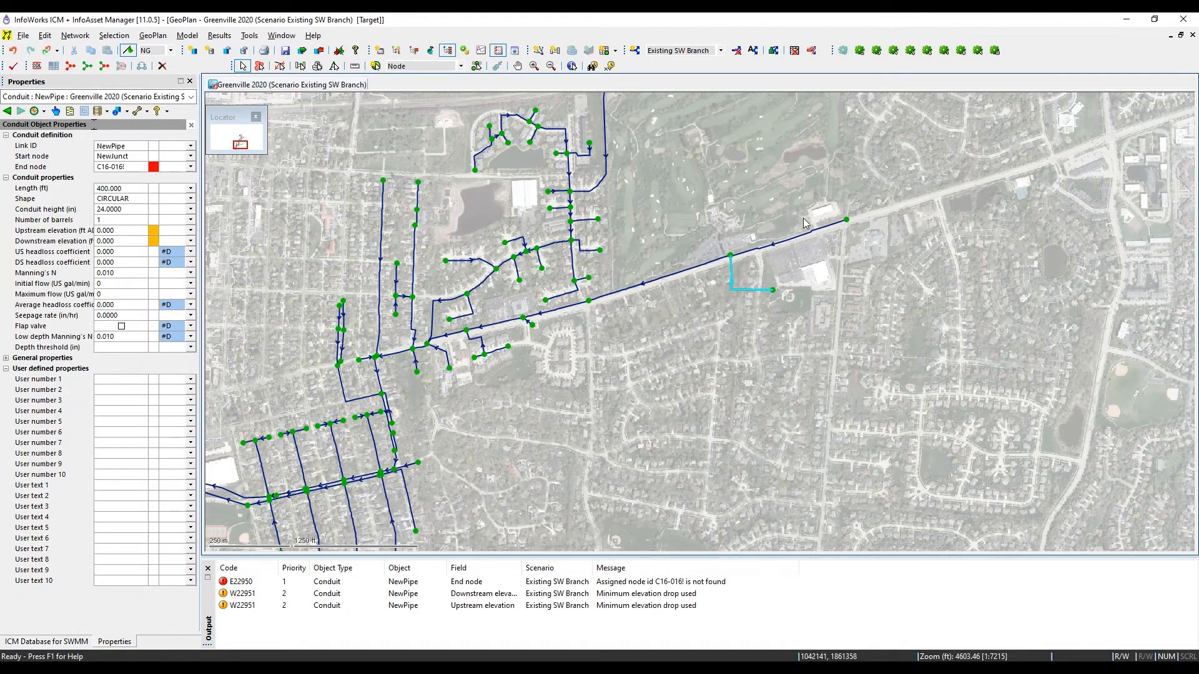
pyautogui.click(752, 291)
pyautogui.scroll(3, 740, 298)
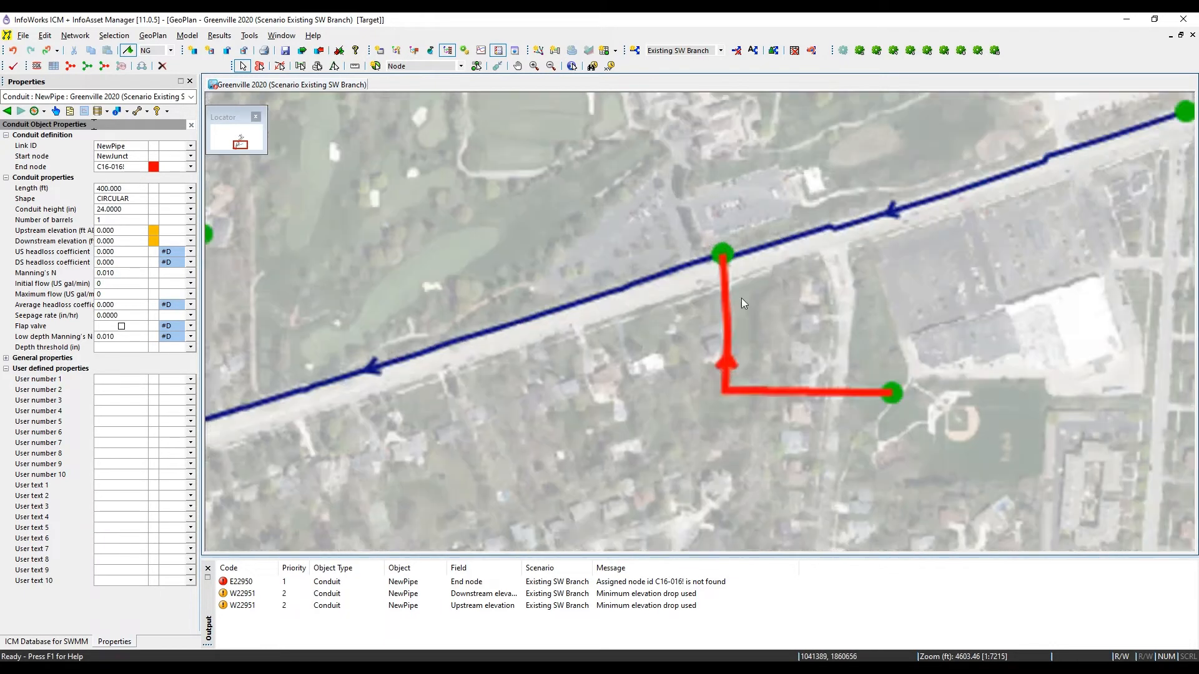
pyautogui.moveTo(742, 307); pyautogui.dragTo(635, 315)
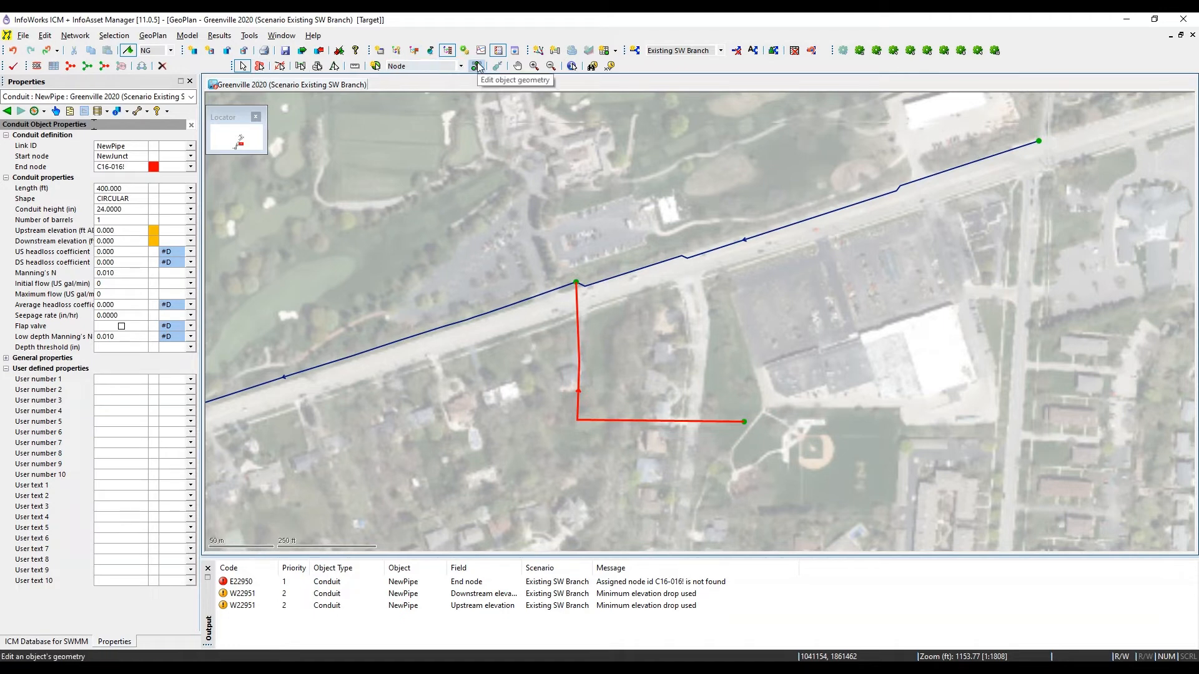
# - Edit NewPipe's geometry so that its downstream end snaps to node C16-016, and check the end node field
pyautogui.click(498, 66)
pyautogui.click(578, 287)
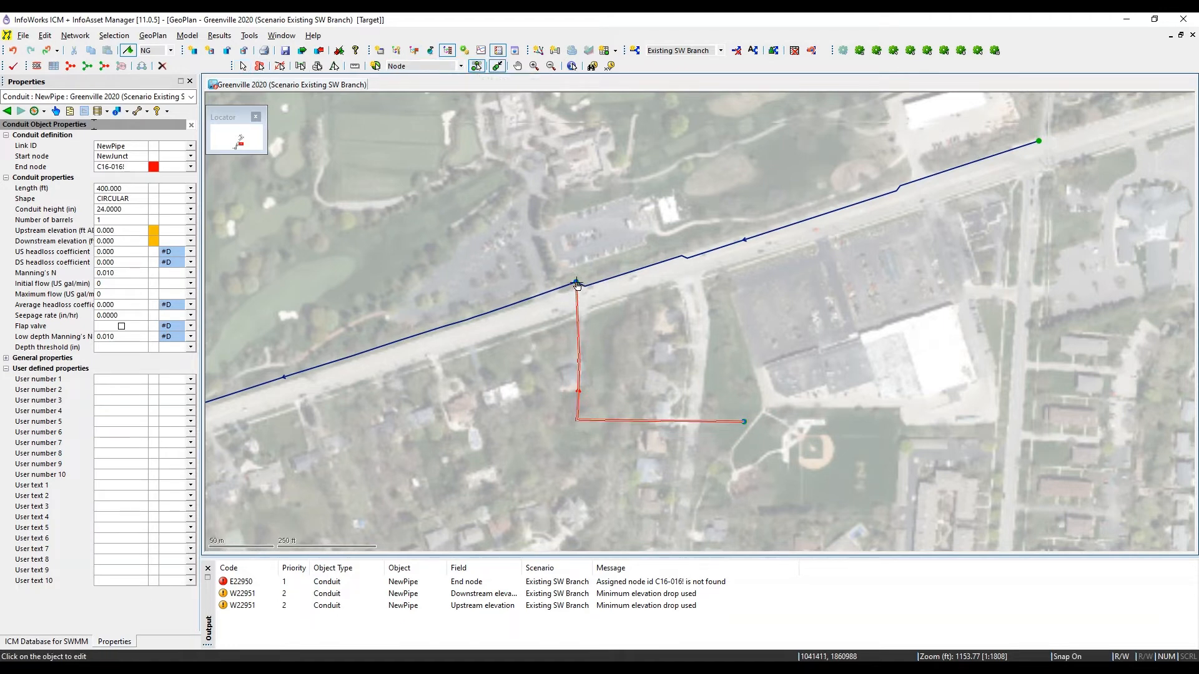
pyautogui.moveTo(577, 283); pyautogui.dragTo(576, 282)
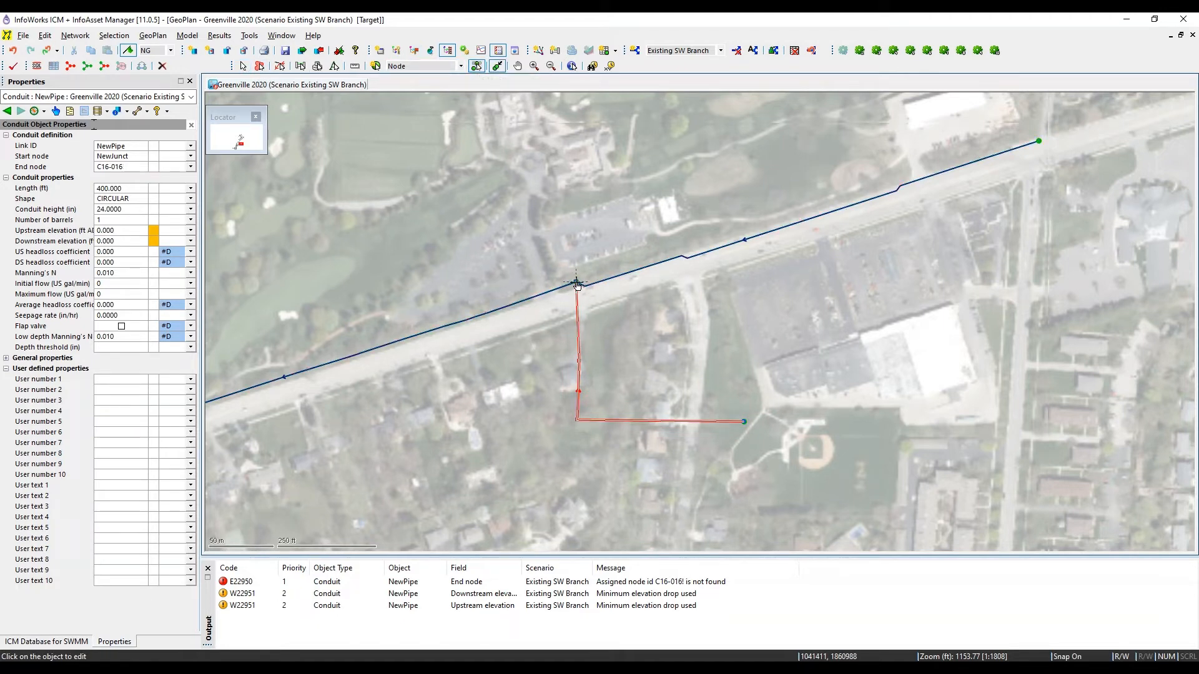
pyautogui.click(133, 170)
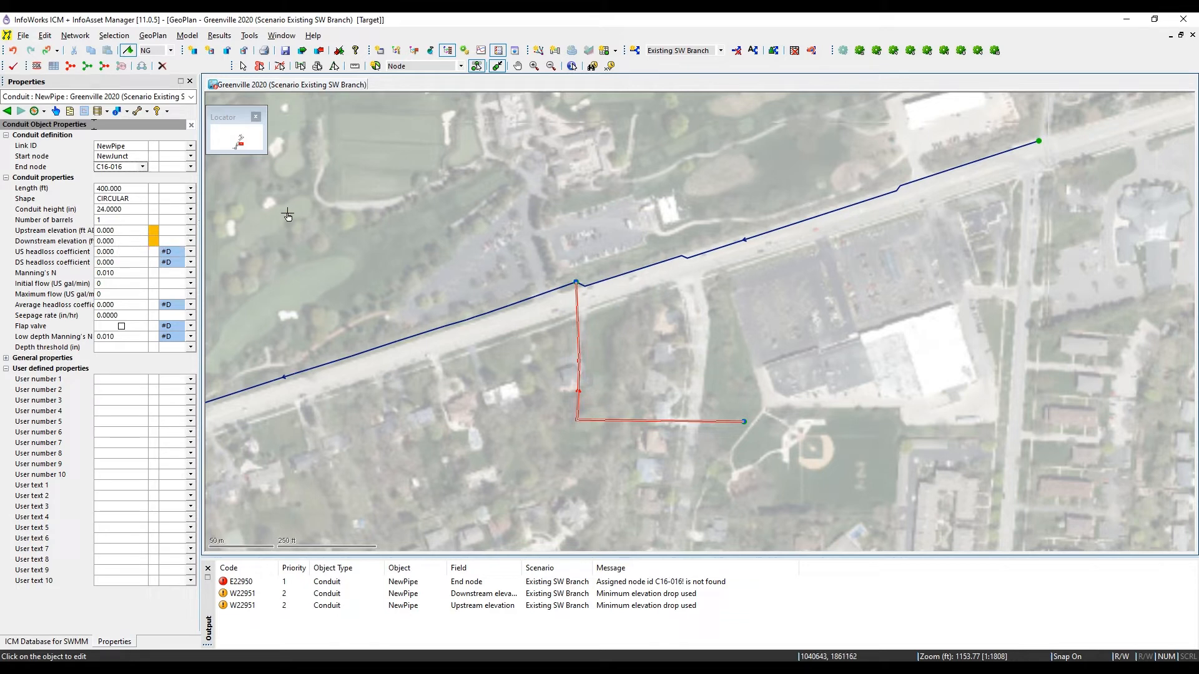
# - Run the Elevation Inference query on the GeoPlan with maximum node depth 10.00 and flag INF, and check NewPipe's elevations
pyautogui.click(23, 643)
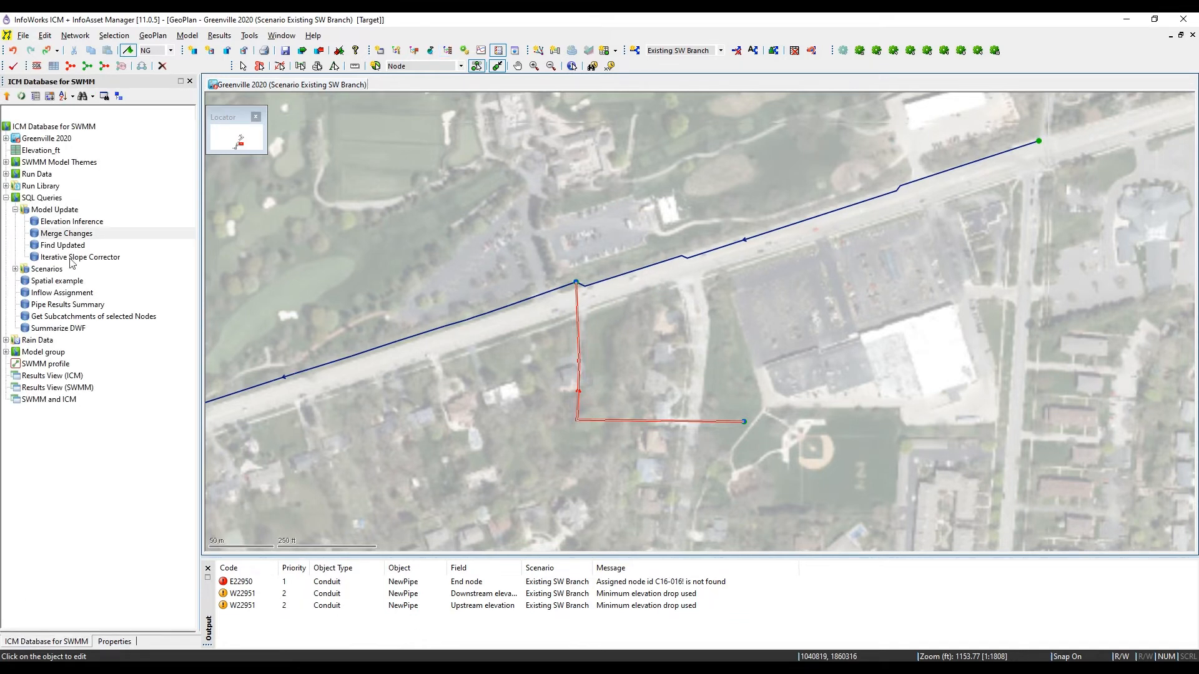
pyautogui.moveTo(69, 223); pyautogui.dragTo(607, 163)
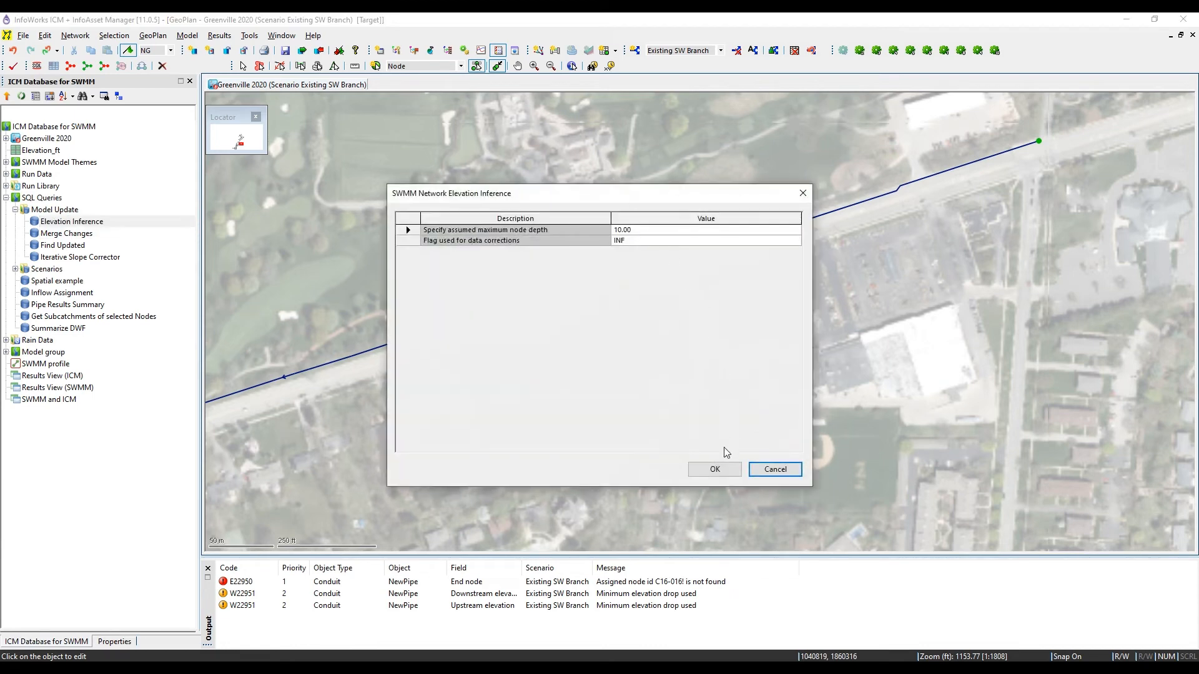
pyautogui.click(724, 468)
pyautogui.click(125, 642)
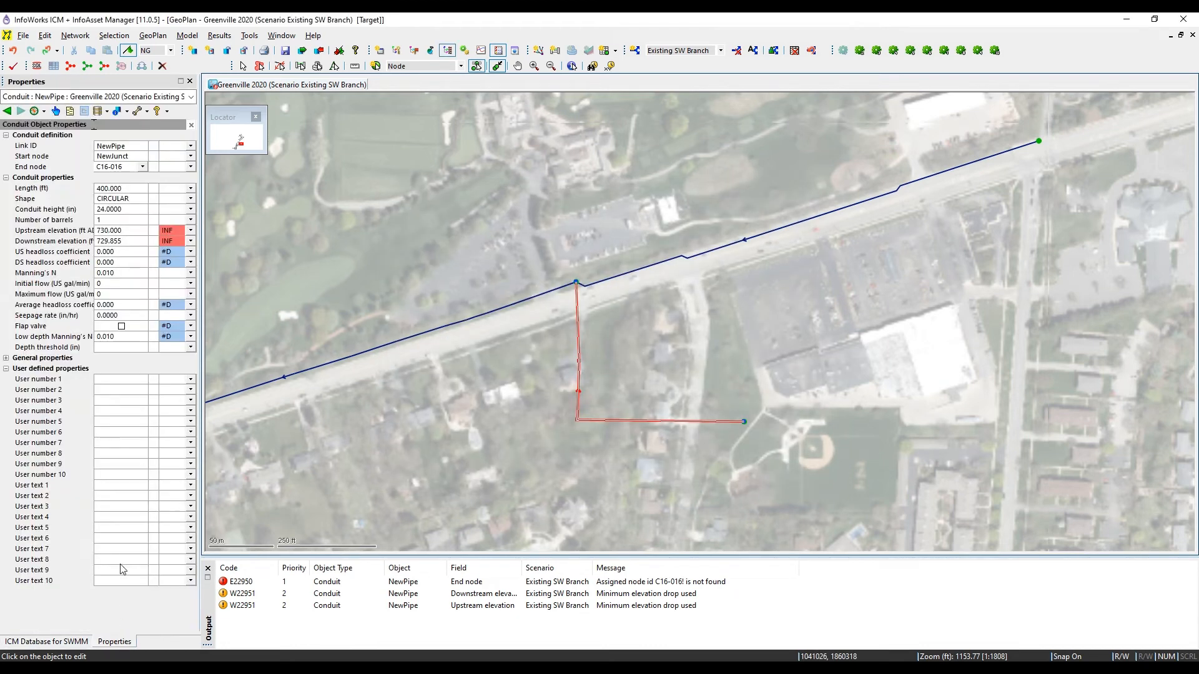
# - Set the flag of NewPipe's length to #D so the length is calculated by default
pyautogui.click(15, 66)
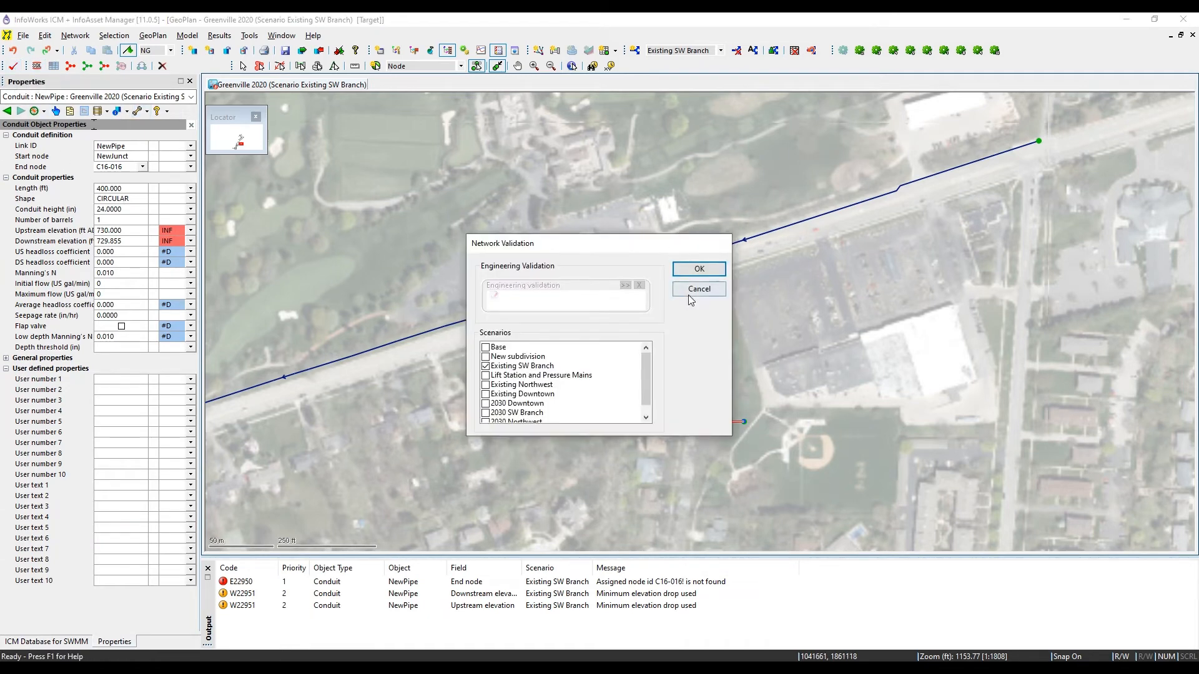
pyautogui.click(703, 281)
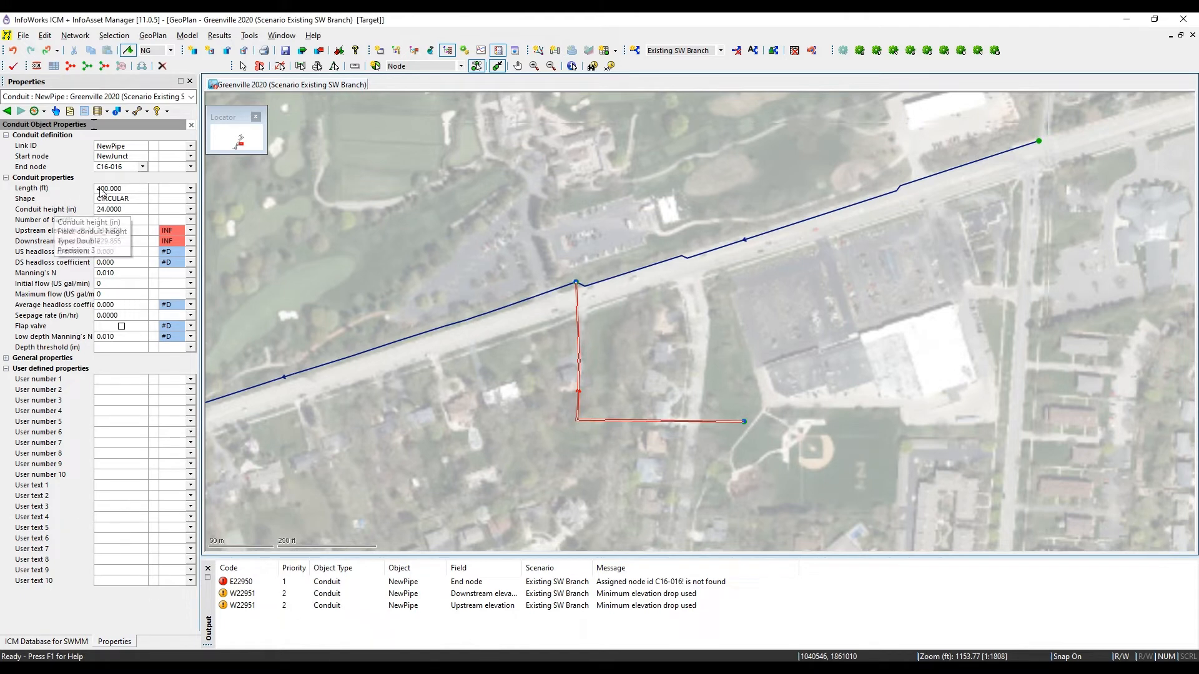
pyautogui.click(69, 189)
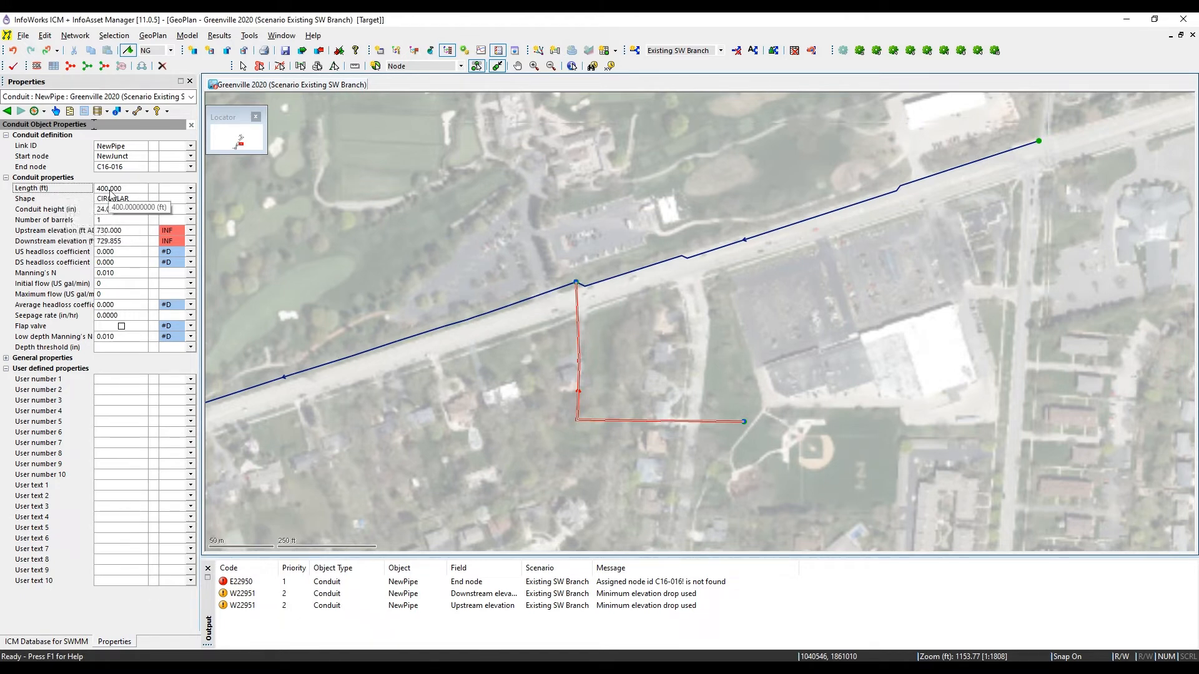
pyautogui.click(181, 190)
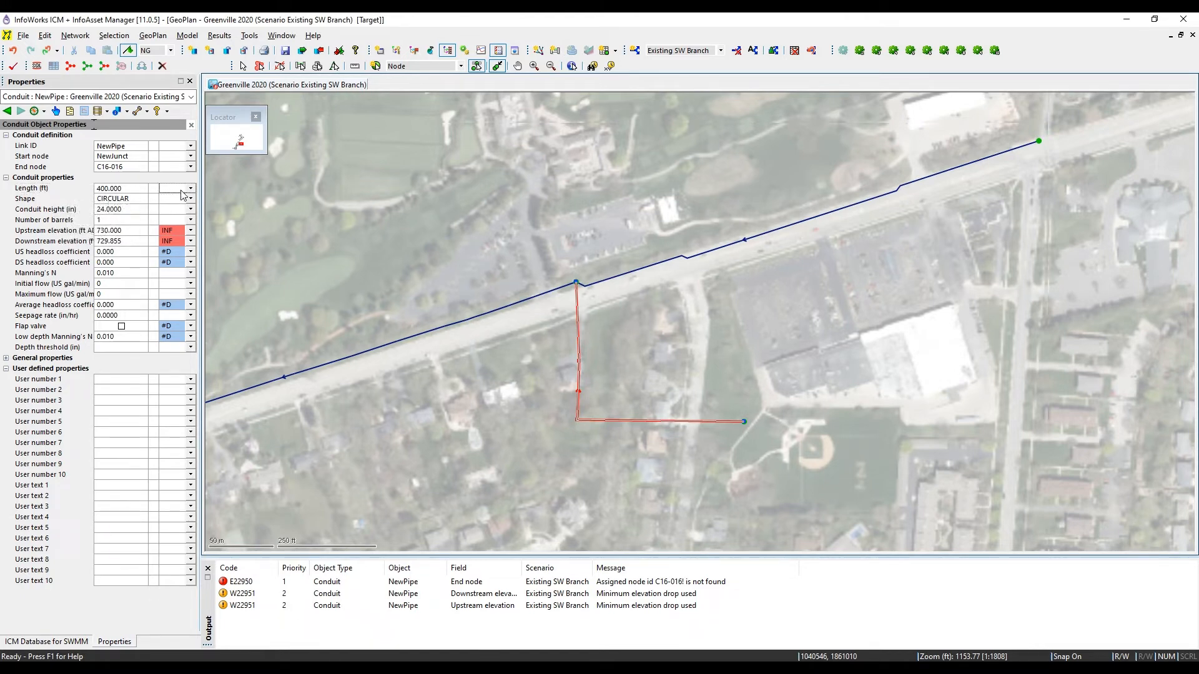
pyautogui.click(190, 189)
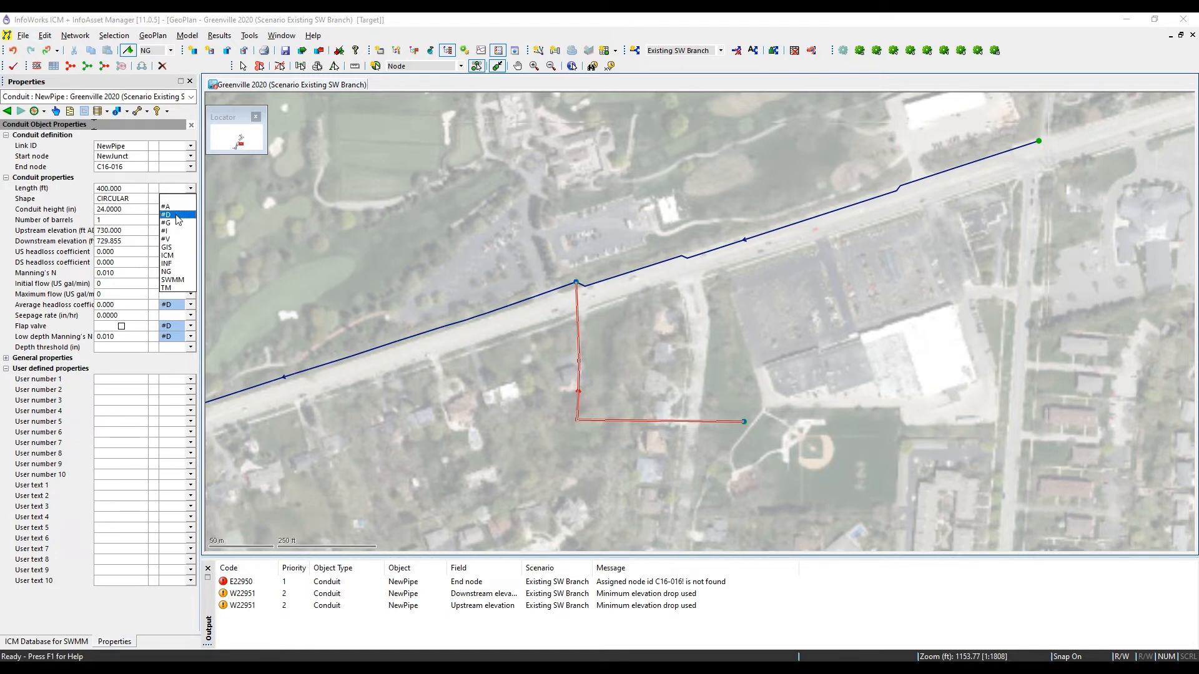
pyautogui.click(179, 215)
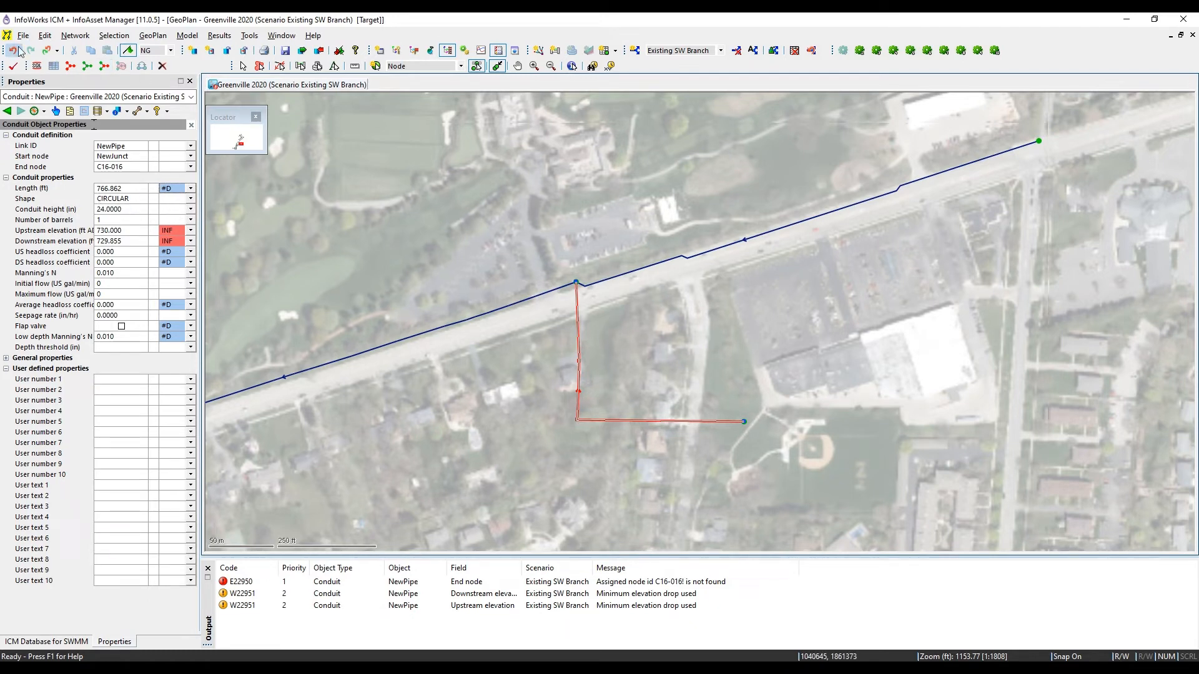
# - Validate the Existing SW Branch scenario again and view the whole network
pyautogui.click(13, 65)
pyautogui.click(700, 269)
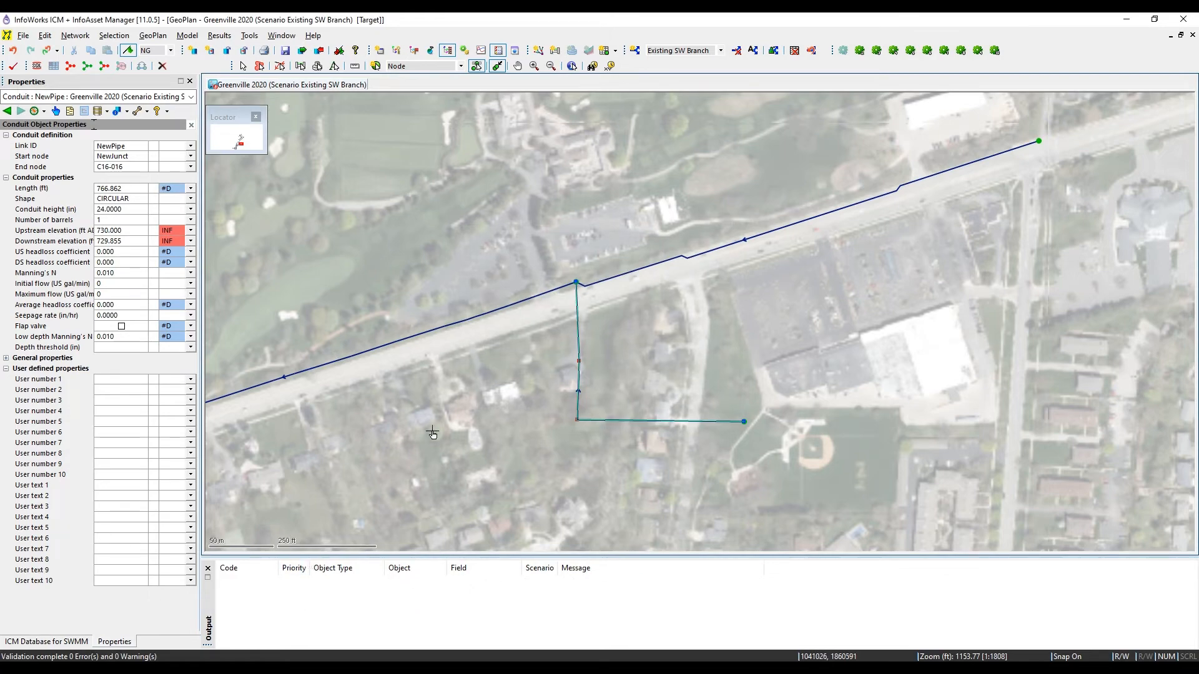
pyautogui.scroll(-3, 610, 356)
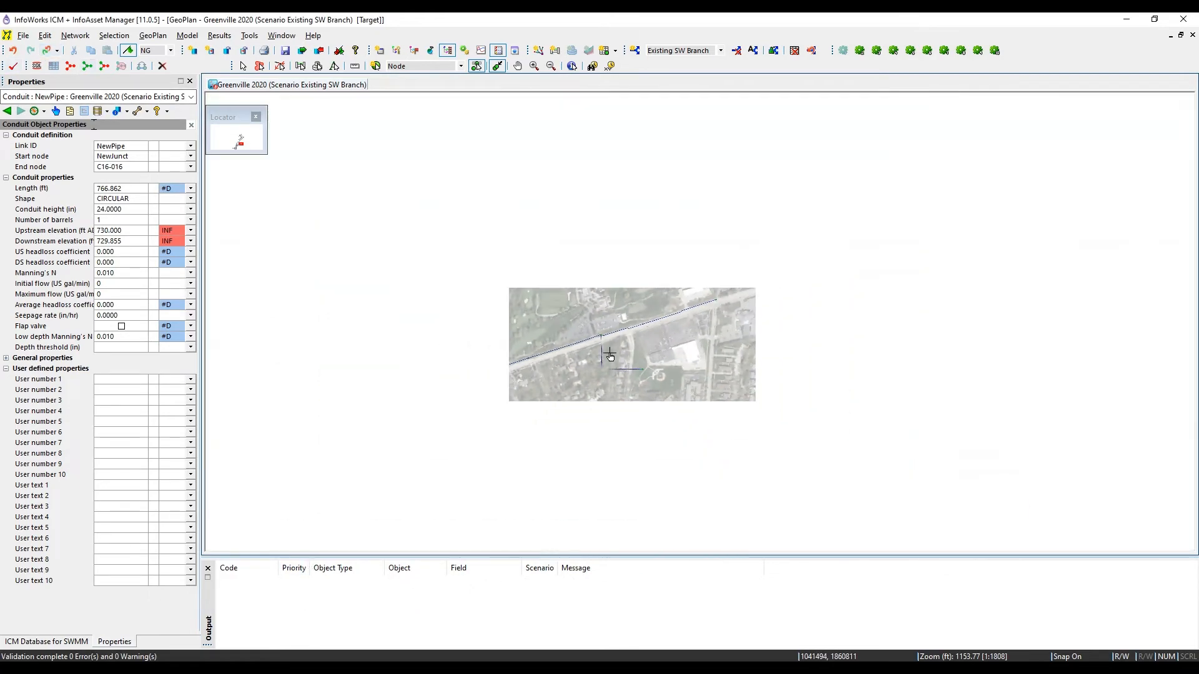
pyautogui.scroll(-2, 602, 328)
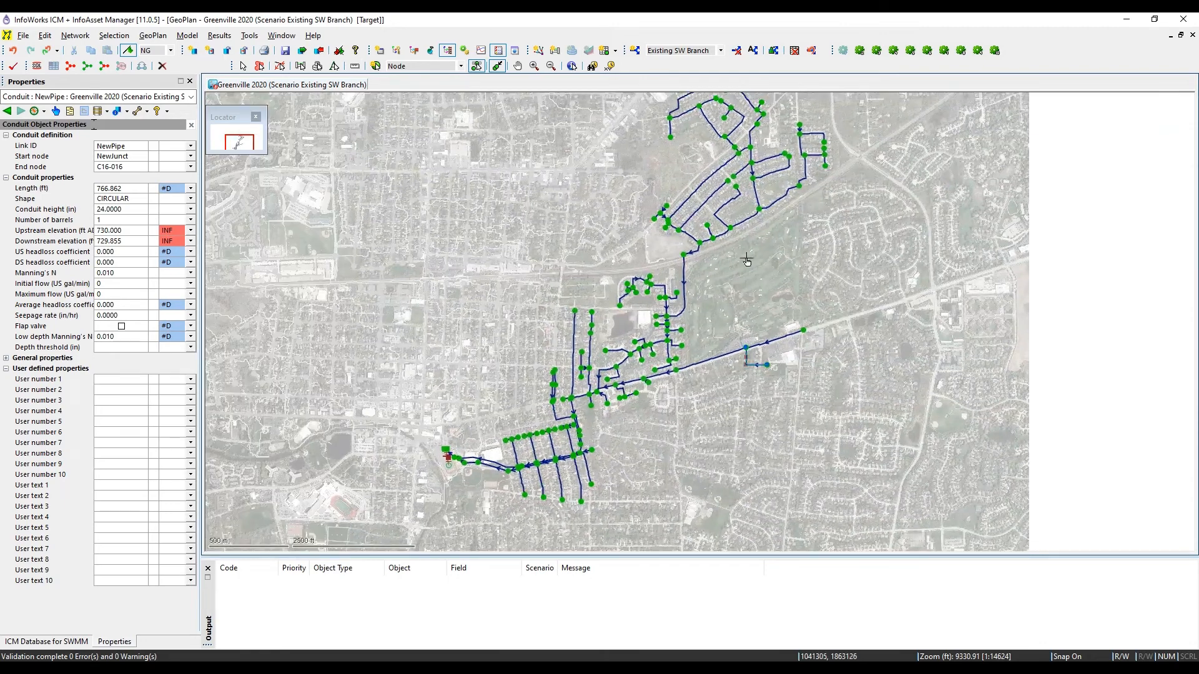
pyautogui.moveTo(746, 261); pyautogui.dragTo(718, 331)
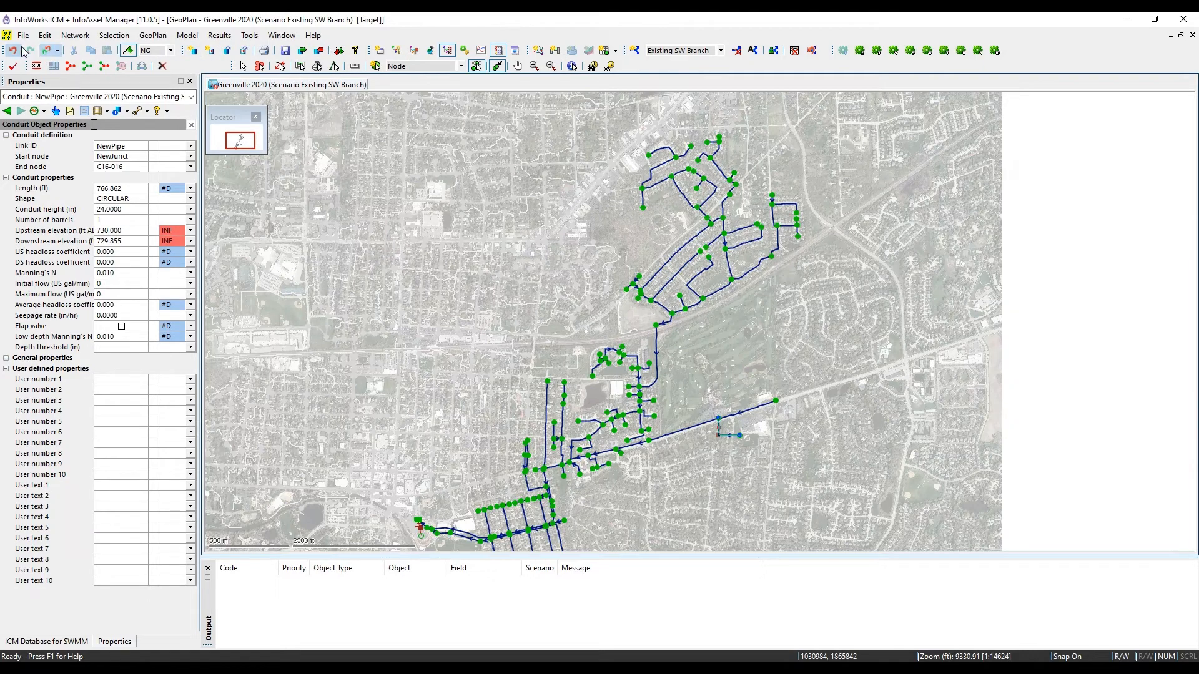
# - Discard all uncommitted changes to the Greenville 2020 network and check the restored network in the GeoPlan
pyautogui.click(319, 51)
pyautogui.click(643, 369)
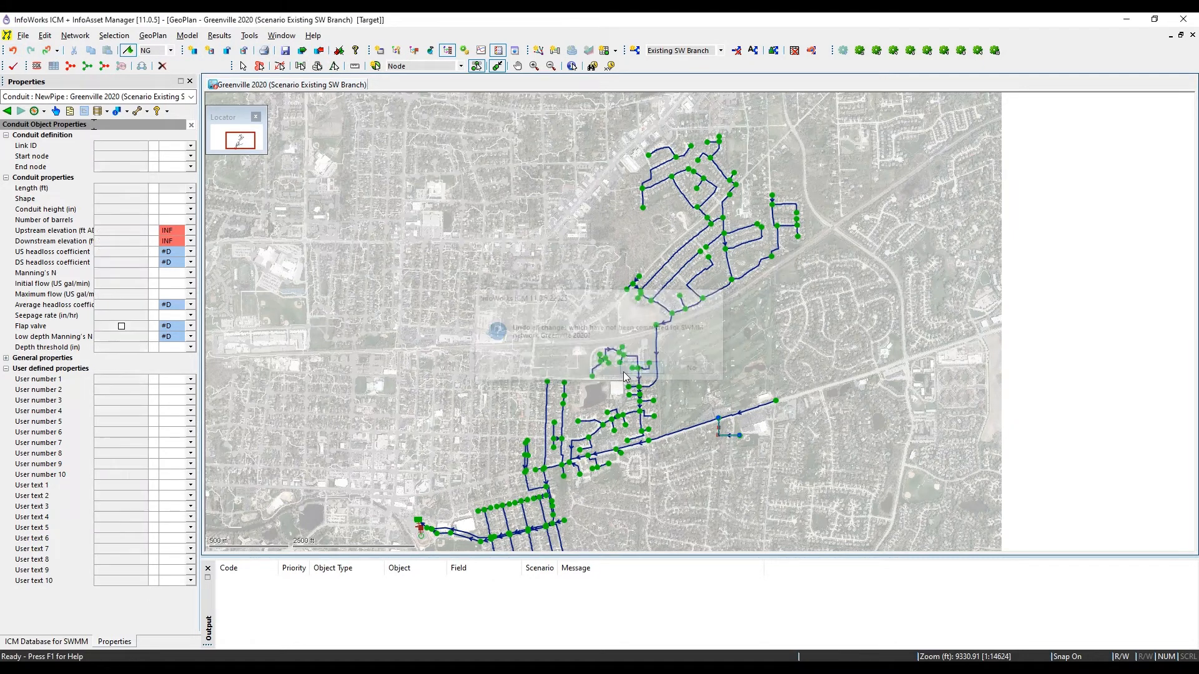
pyautogui.moveTo(382, 289); pyautogui.dragTo(543, 337)
pyautogui.scroll(-2, 528, 292)
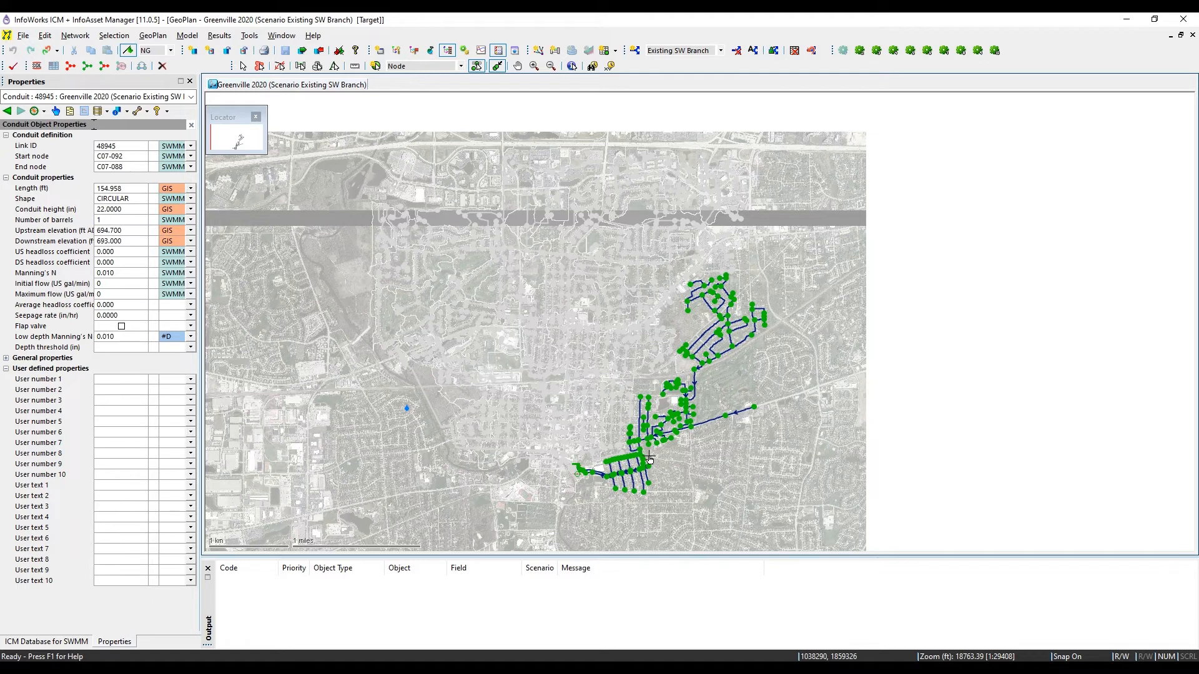
# - Open the run r0008446 from the Run Library and update its SWMM network to the latest version
pyautogui.click(47, 641)
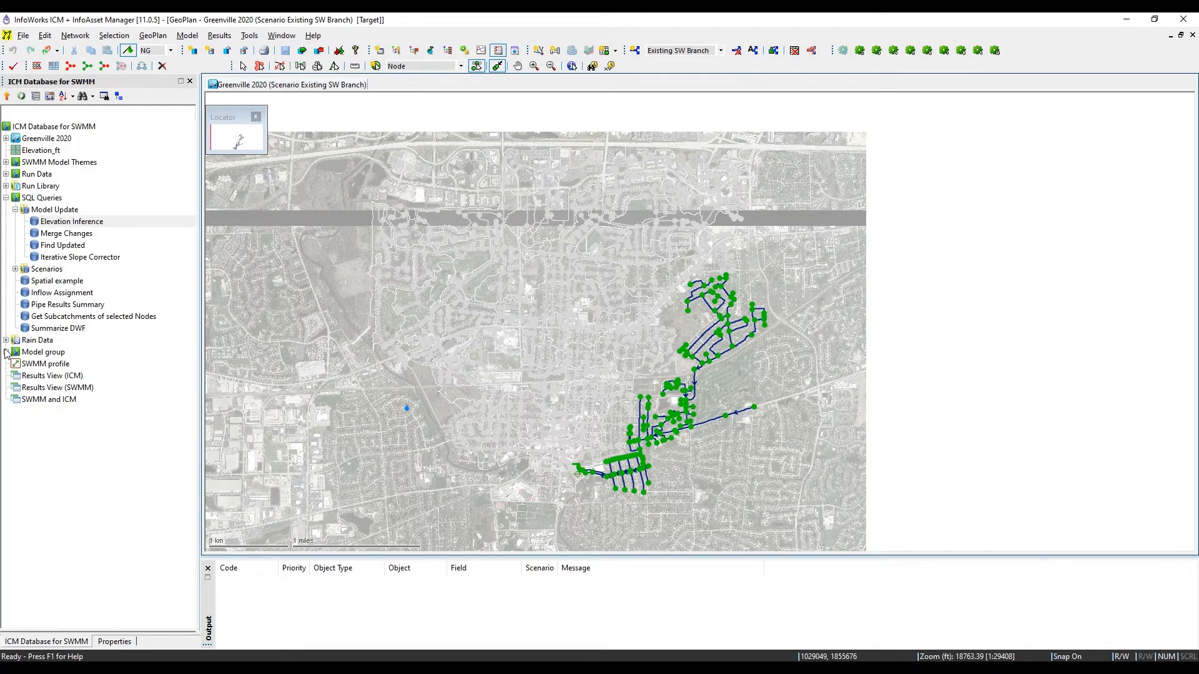
pyautogui.click(6, 187)
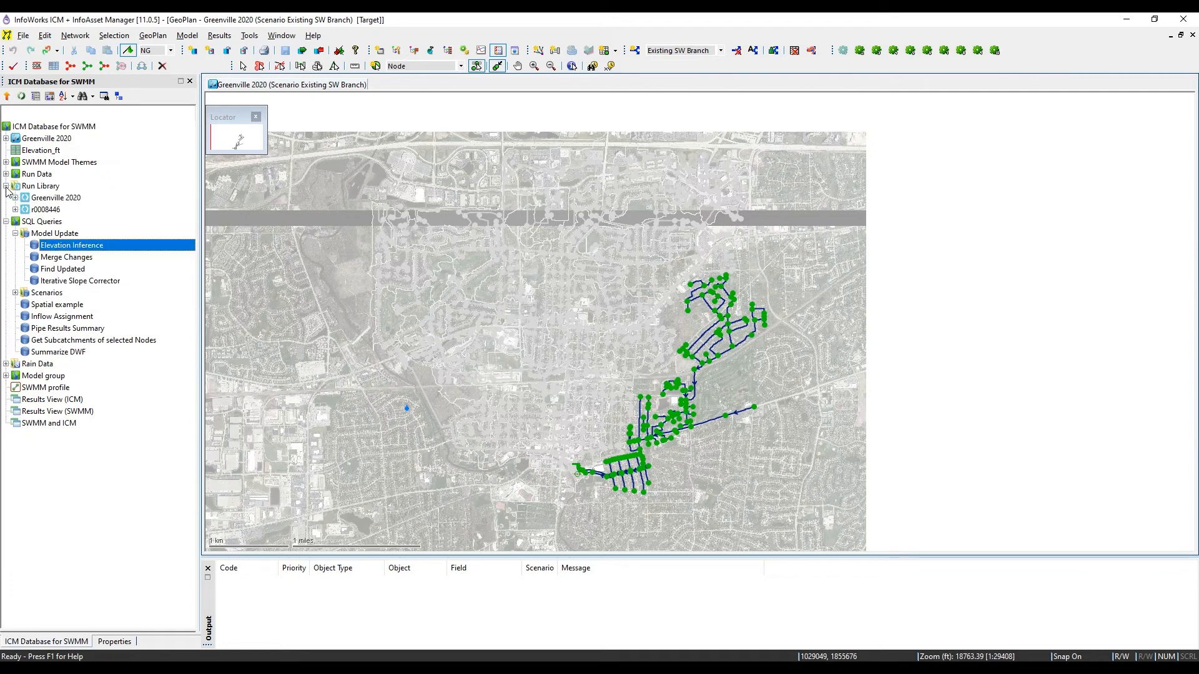
pyautogui.click(14, 209)
pyautogui.doubleClick(46, 210)
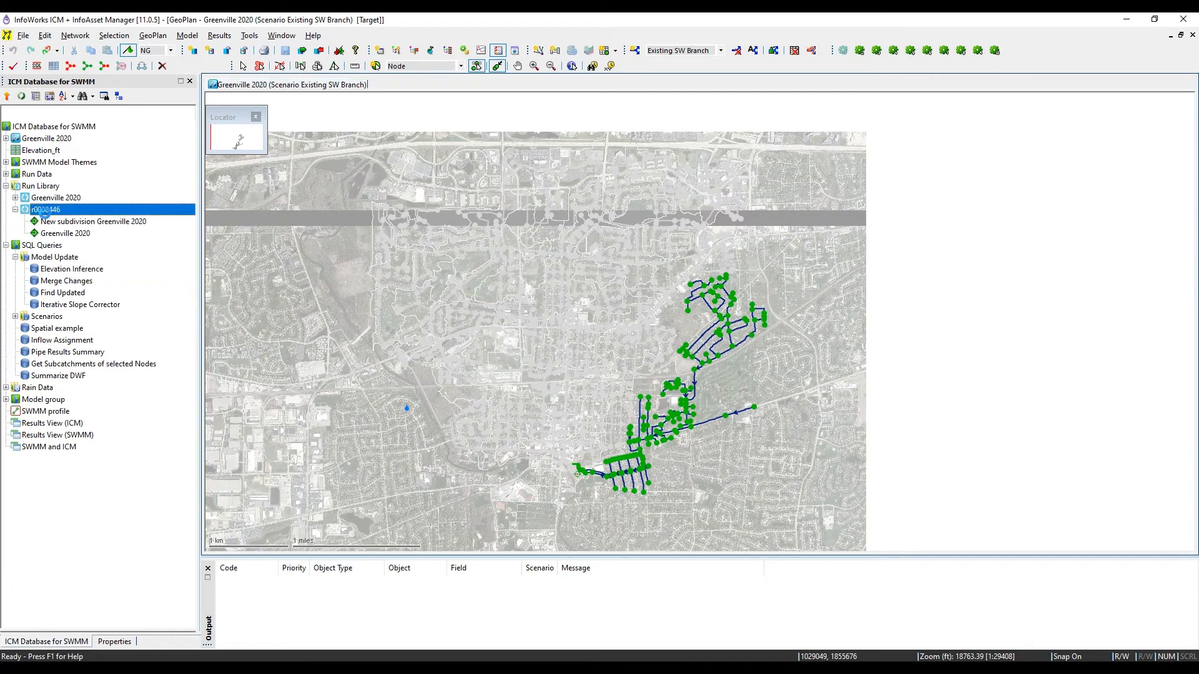
pyautogui.click(297, 227)
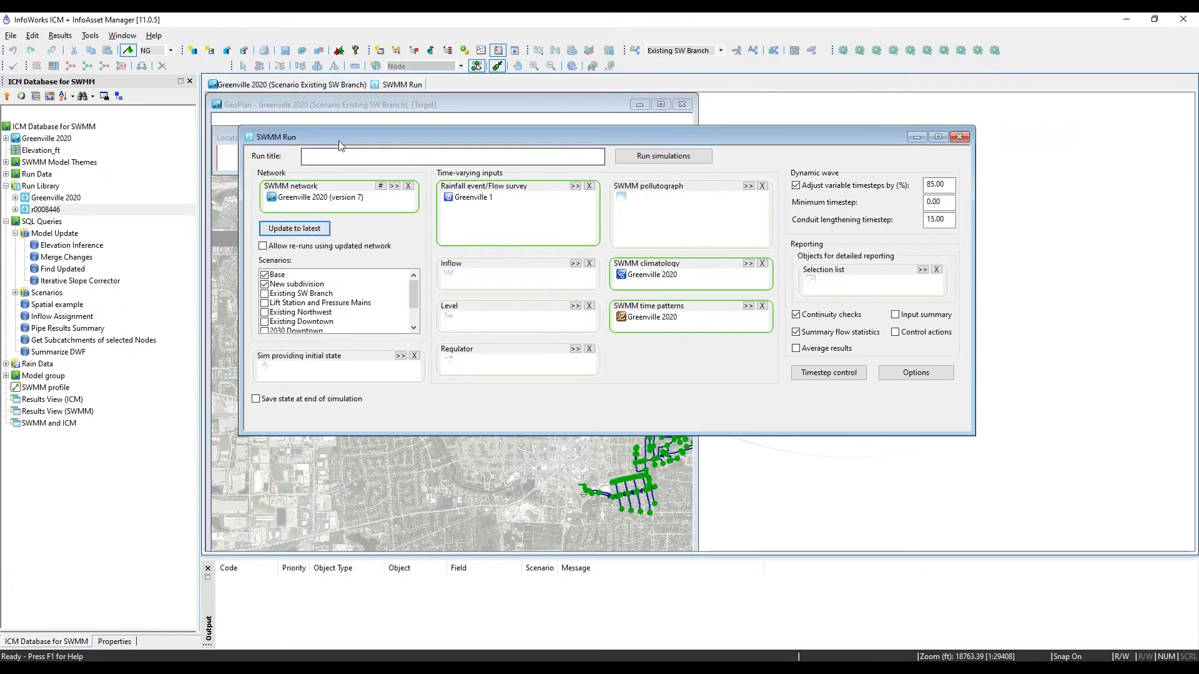
# - Enter asdfasf as the title of the SWMM run
pyautogui.moveTo(363, 140); pyautogui.dragTo(399, 147)
pyautogui.click(354, 164)
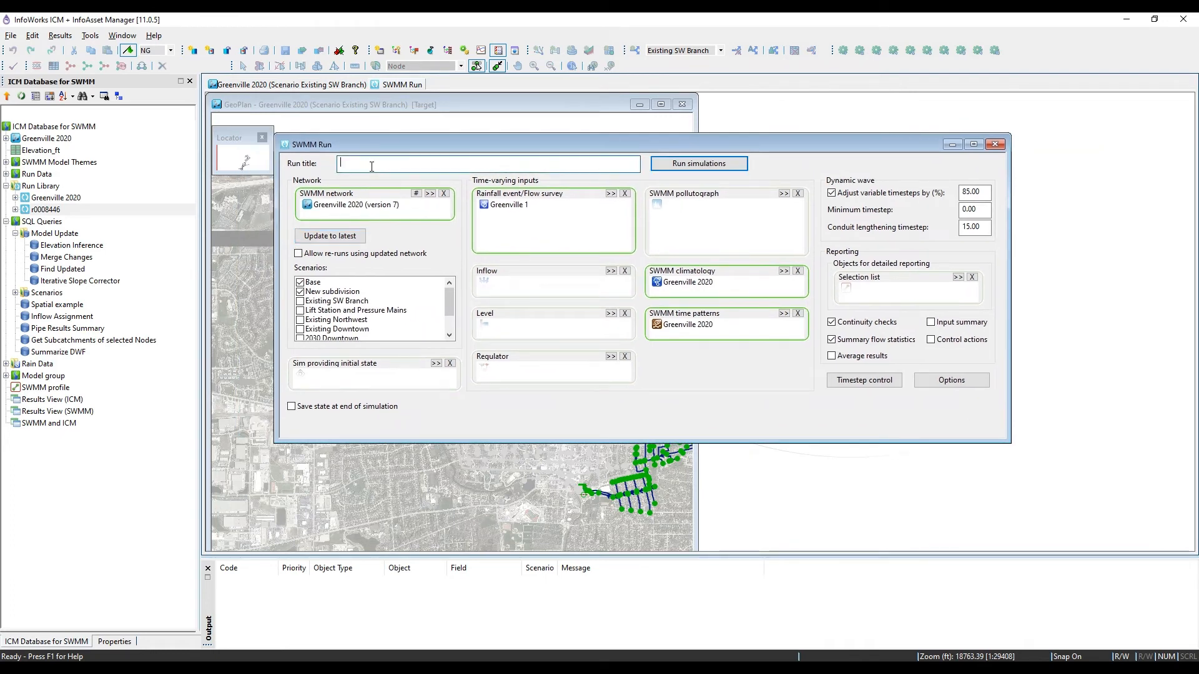
pyautogui.write('asdfasf')
# - Include all remaining scenarios in the run, from Existing SW Branch through 2030 Northwest
pyautogui.moveTo(448, 308); pyautogui.dragTo(444, 343)
pyautogui.click(300, 329)
pyautogui.click(299, 319)
pyautogui.click(300, 310)
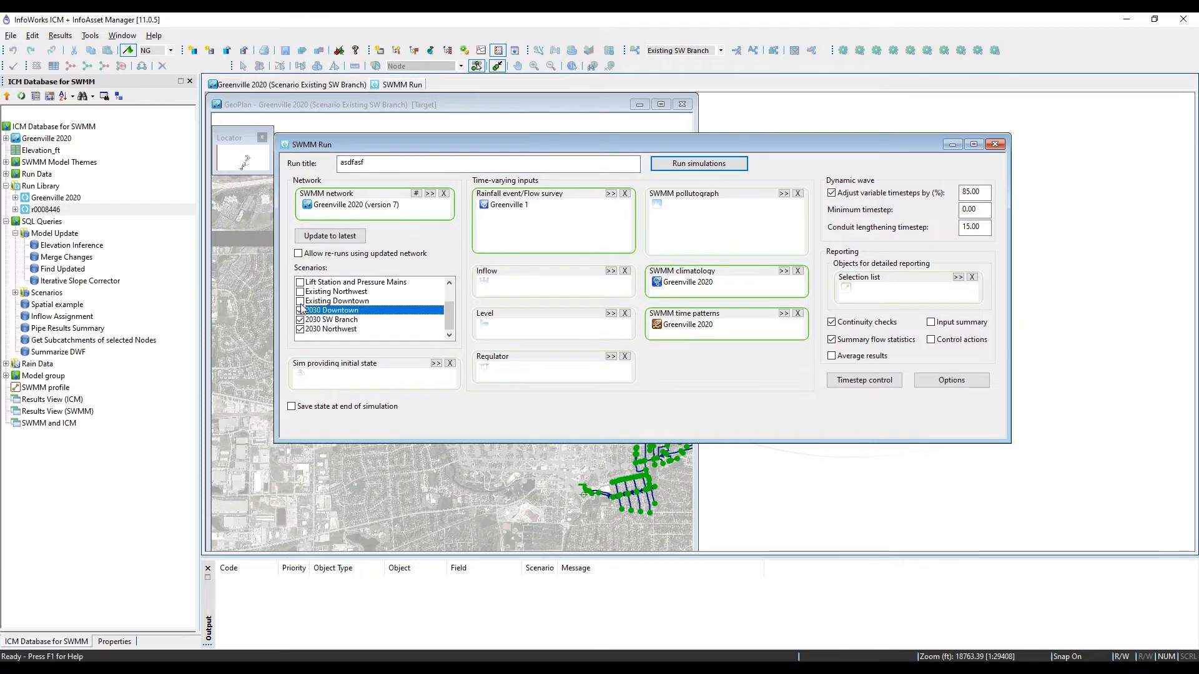
pyautogui.click(300, 301)
pyautogui.click(300, 291)
pyautogui.click(300, 282)
pyautogui.scroll(1, 318, 321)
pyautogui.click(300, 301)
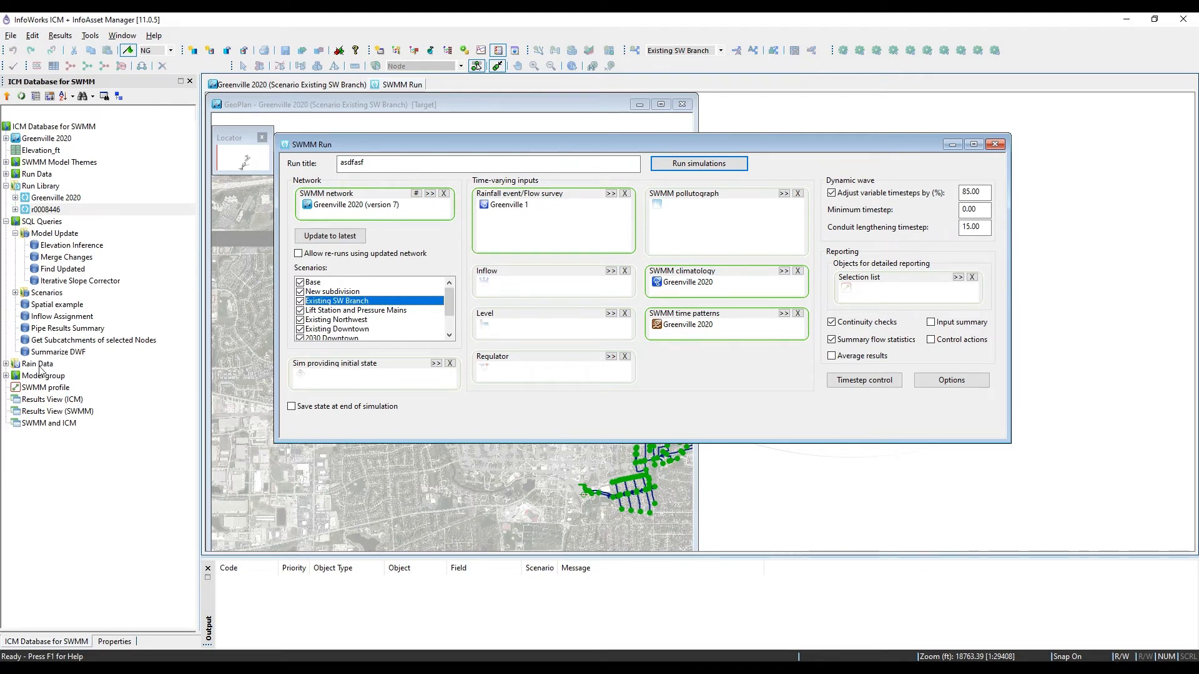
# - Add the Greenville 2 rainfall event to the run and check its process and surcharge method options
pyautogui.click(5, 364)
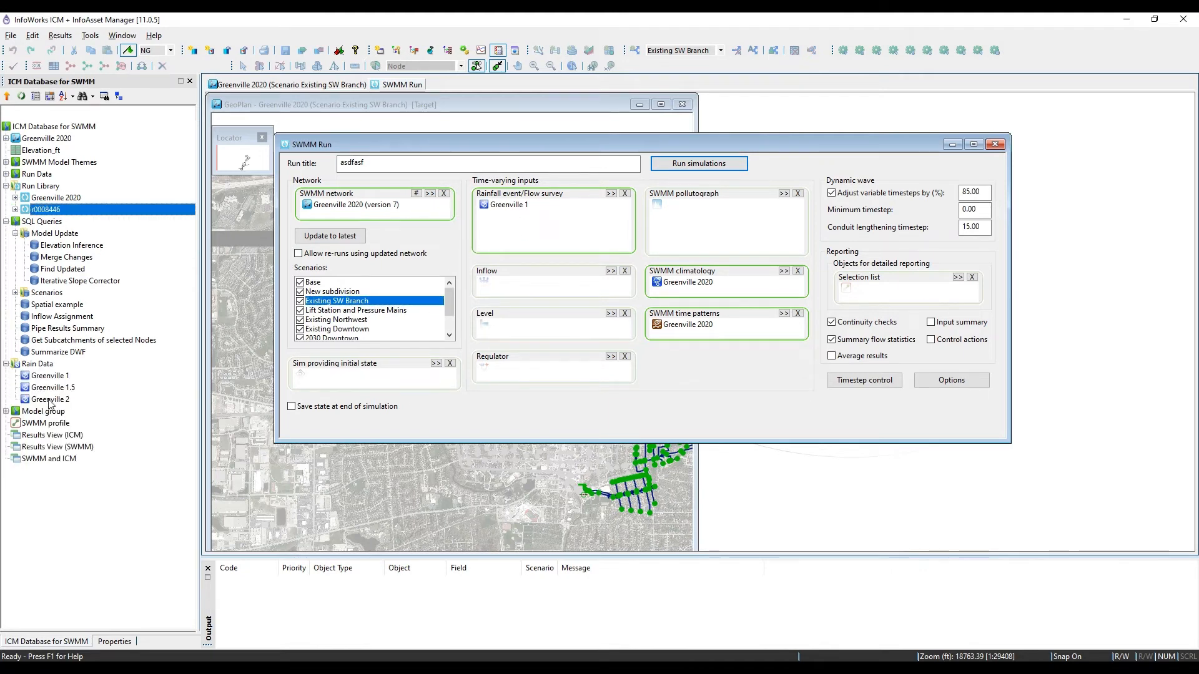
pyautogui.moveTo(50, 399); pyautogui.dragTo(530, 219)
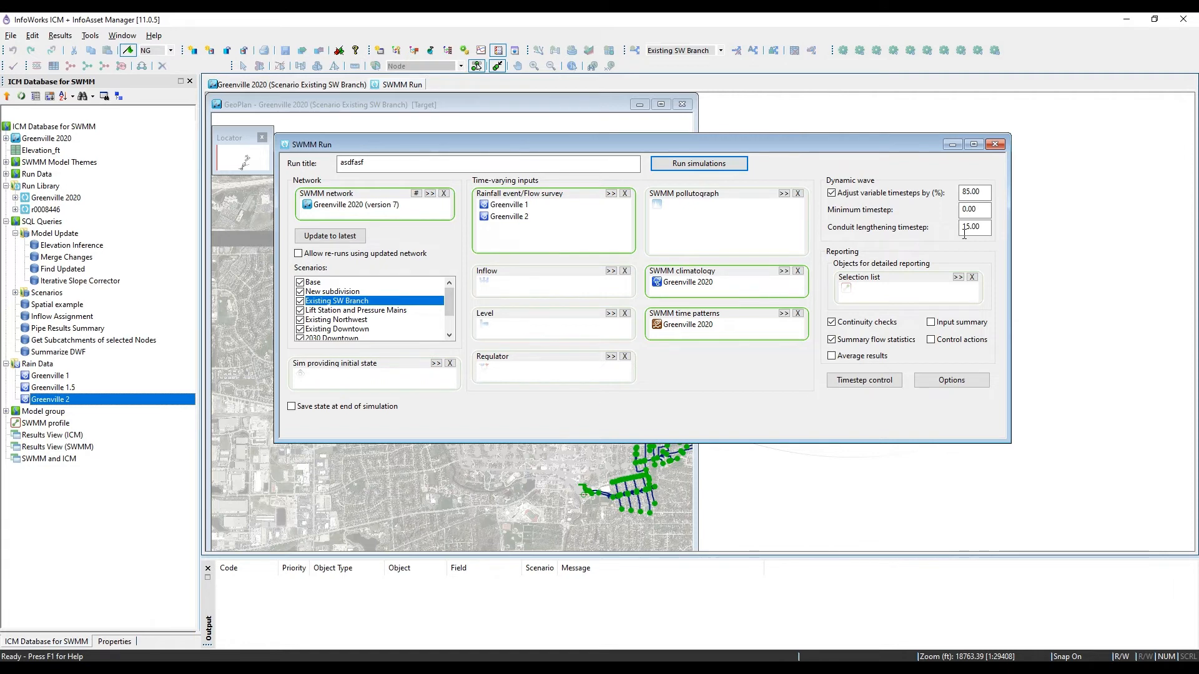
pyautogui.click(943, 382)
pyautogui.click(591, 257)
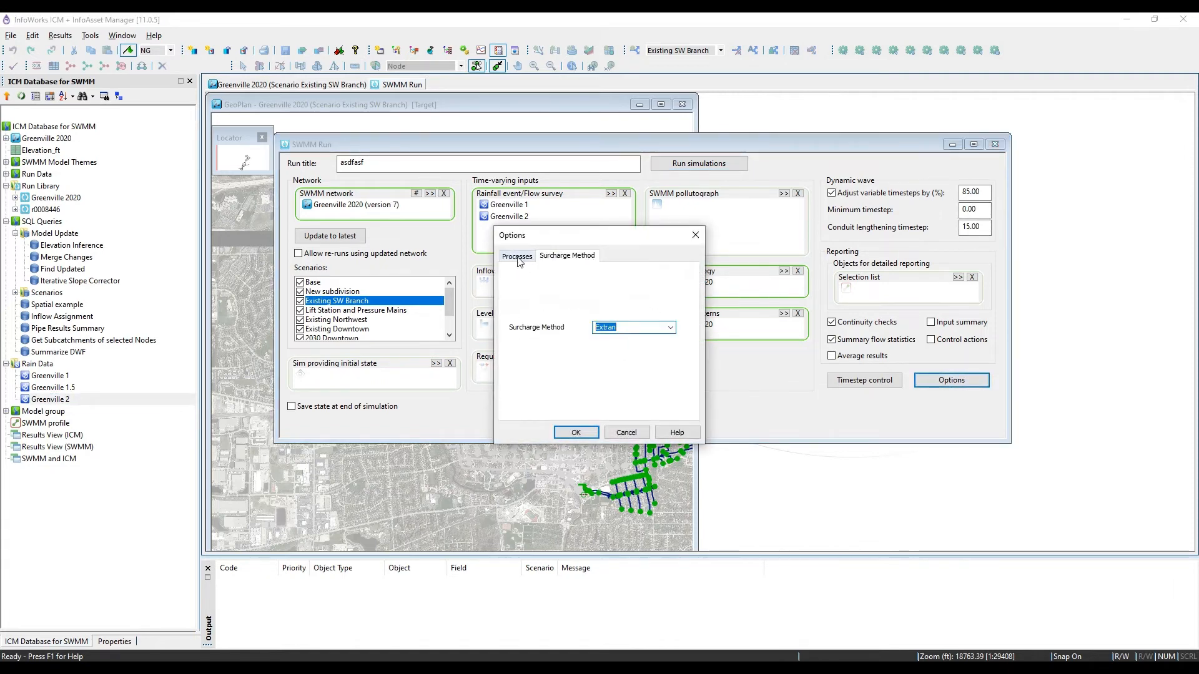
pyautogui.click(518, 259)
pyautogui.click(695, 235)
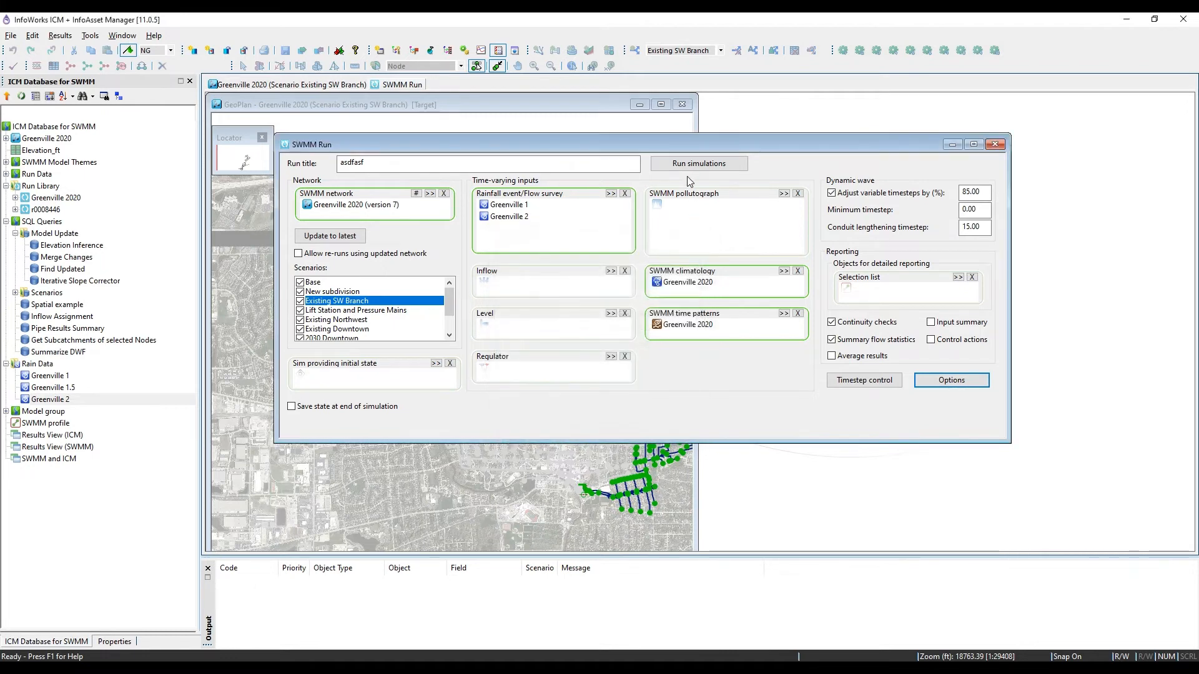
# - Start the run's simulations, scheduling the jobs on usden2d0005855 with results stored locally and an immediate start
pyautogui.click(699, 164)
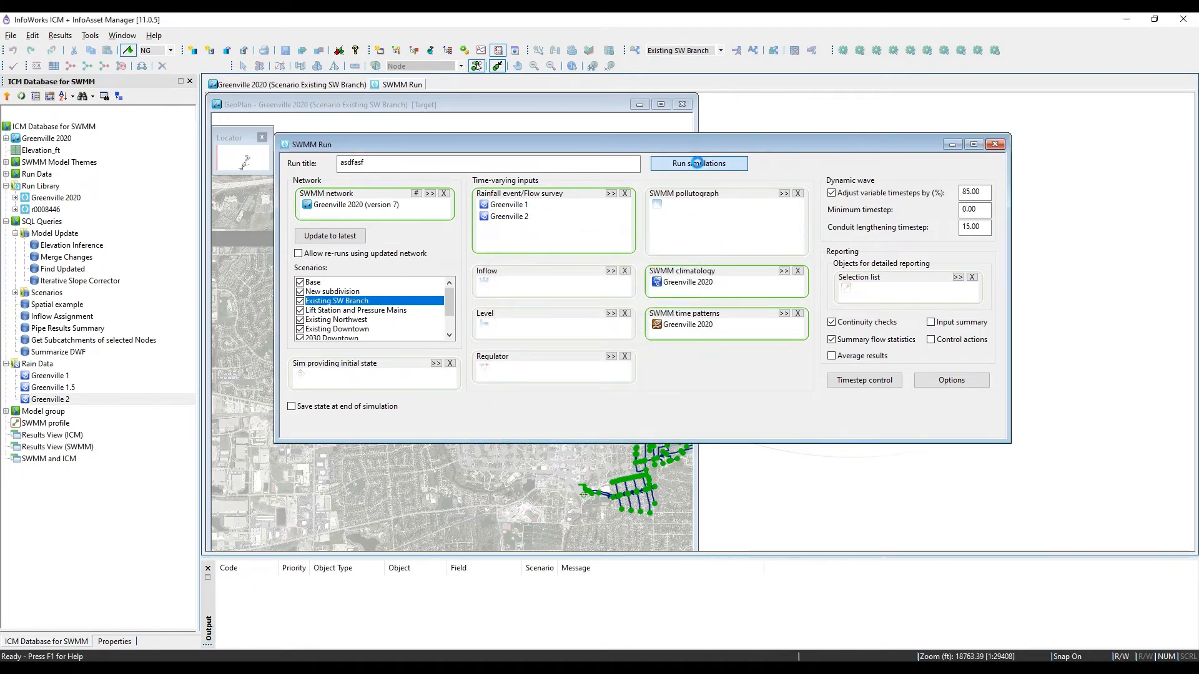
pyautogui.click(570, 245)
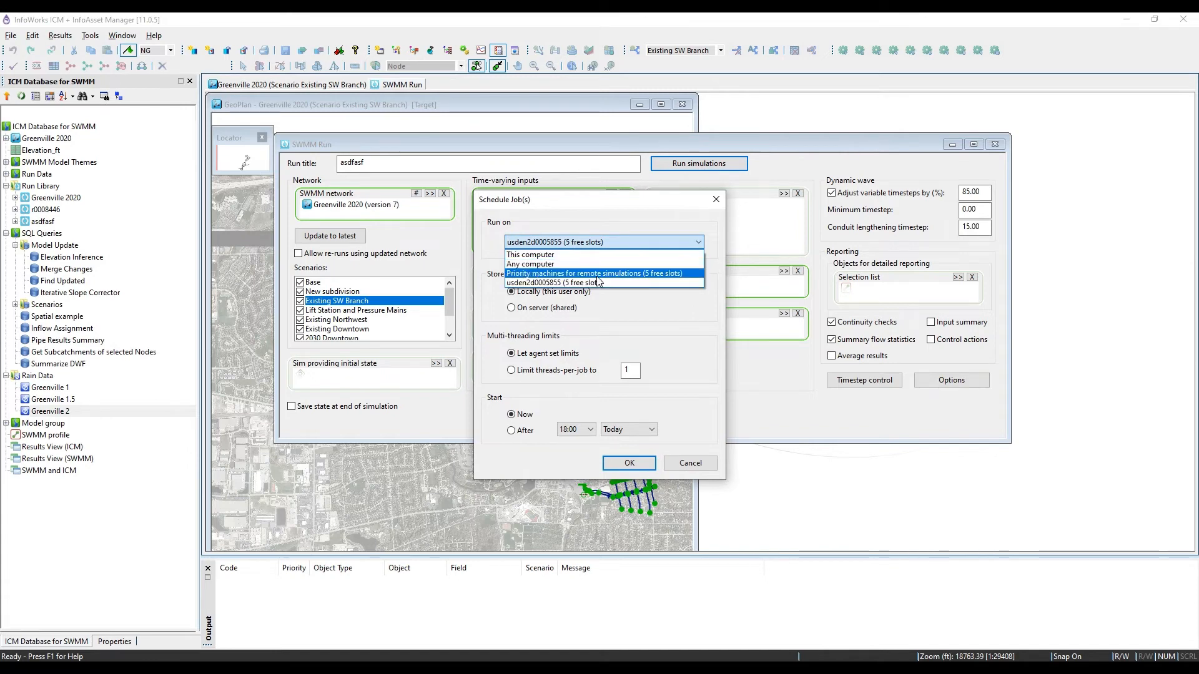
pyautogui.click(538, 201)
pyautogui.moveTo(538, 201); pyautogui.dragTo(835, 219)
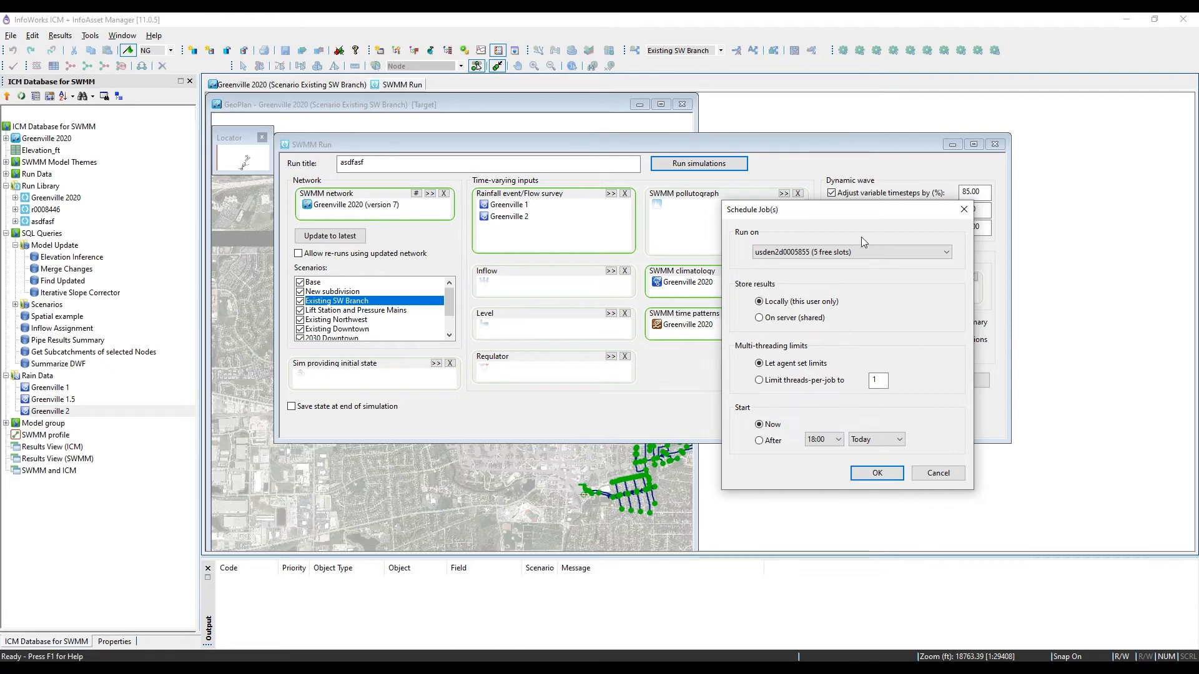
pyautogui.click(853, 252)
pyautogui.click(809, 266)
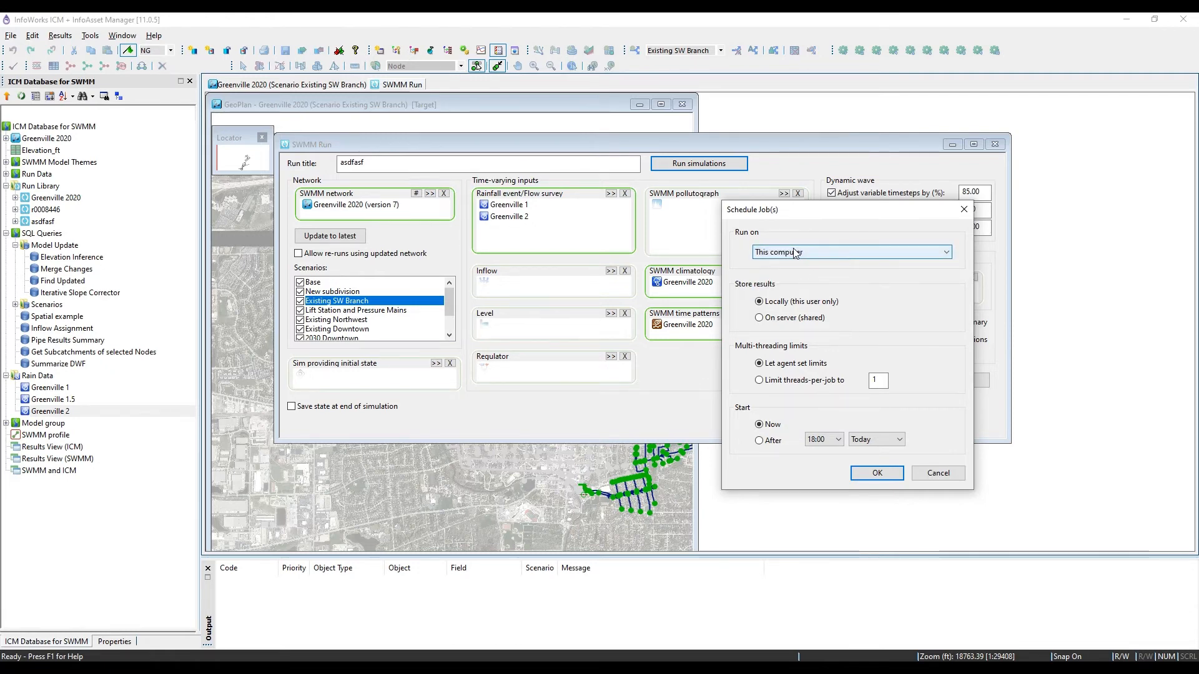
pyautogui.click(796, 253)
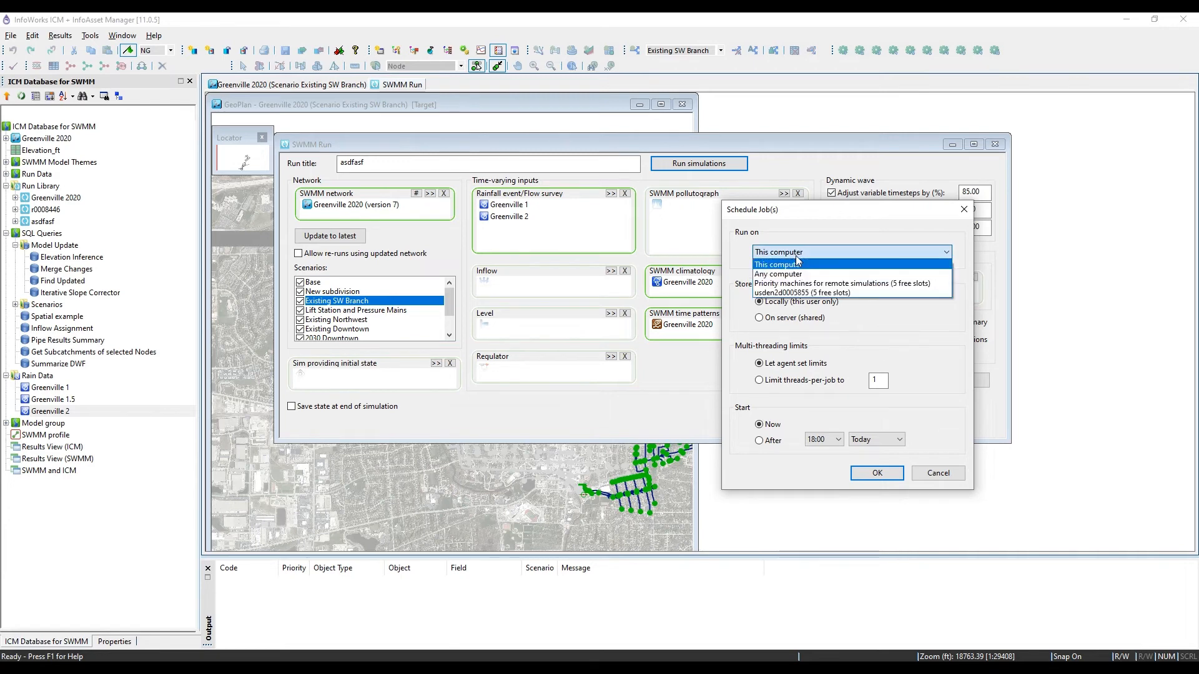
pyautogui.click(799, 293)
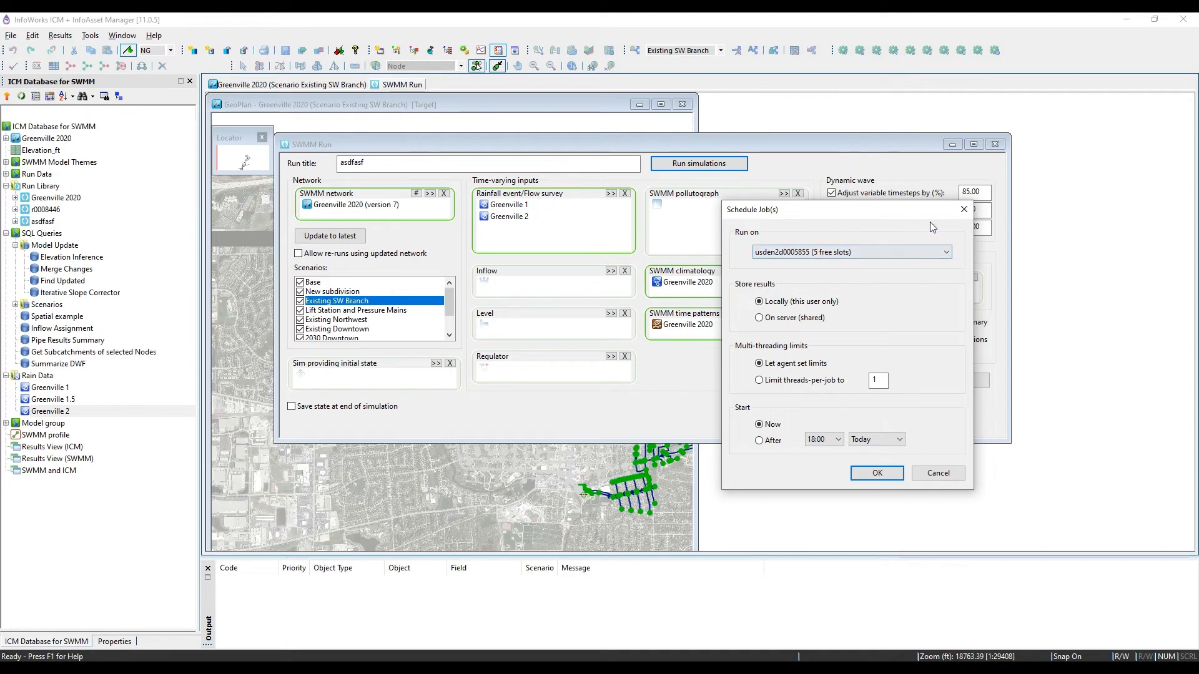
pyautogui.click(870, 474)
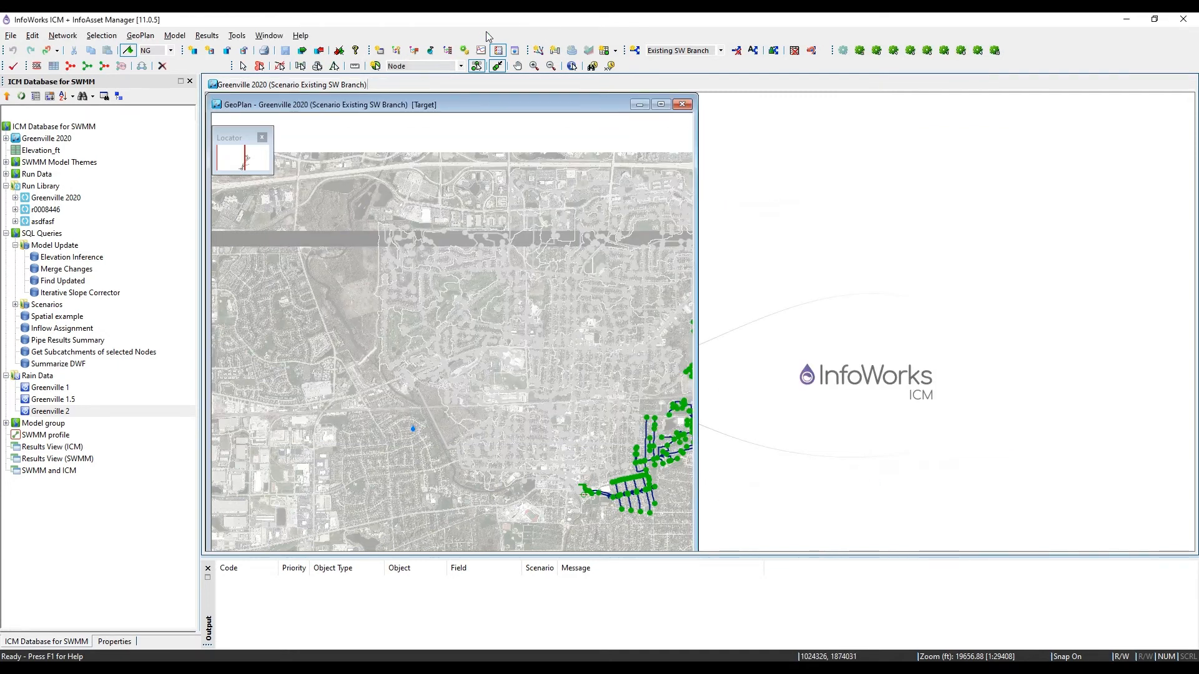
# - Show the job control list in place of the output window, examine the asdfasf simulation jobs' progress, and close the list
pyautogui.click(464, 50)
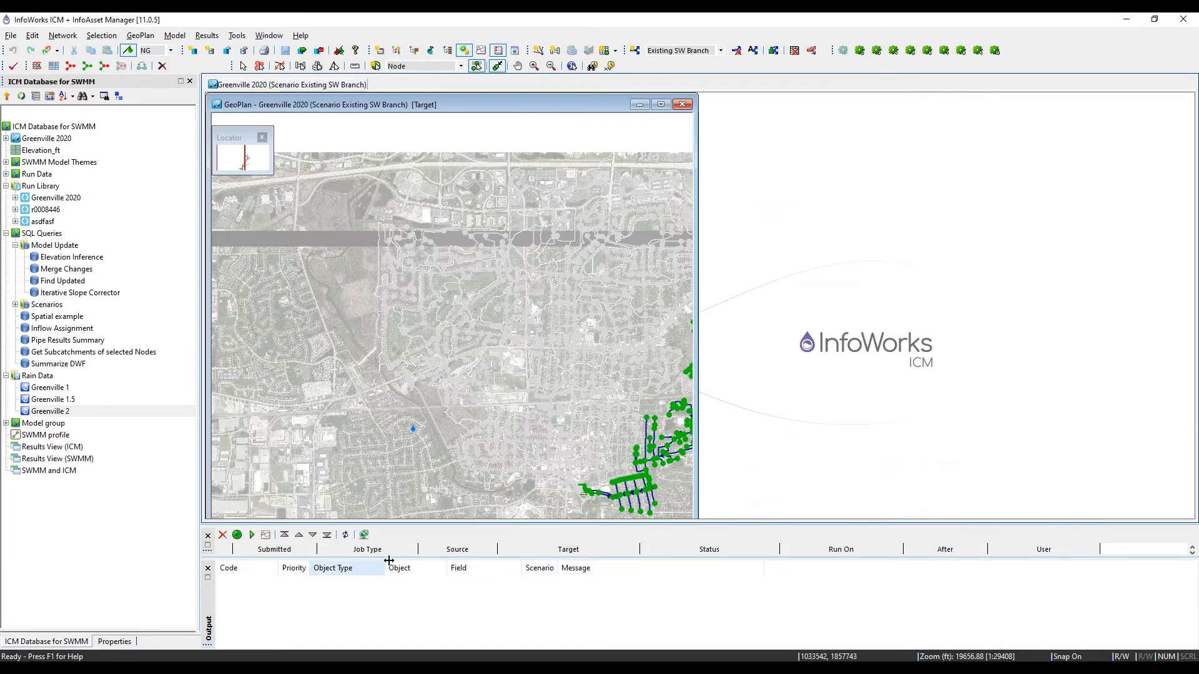
pyautogui.click(208, 569)
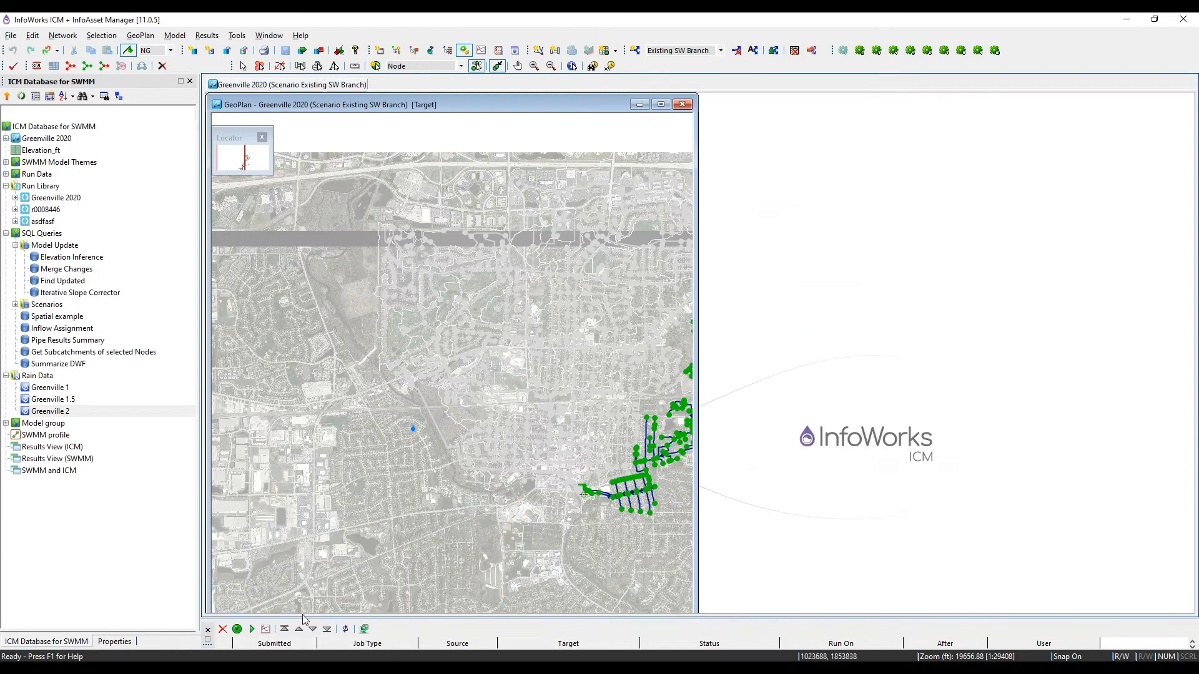
pyautogui.moveTo(380, 450); pyautogui.dragTo(380, 449)
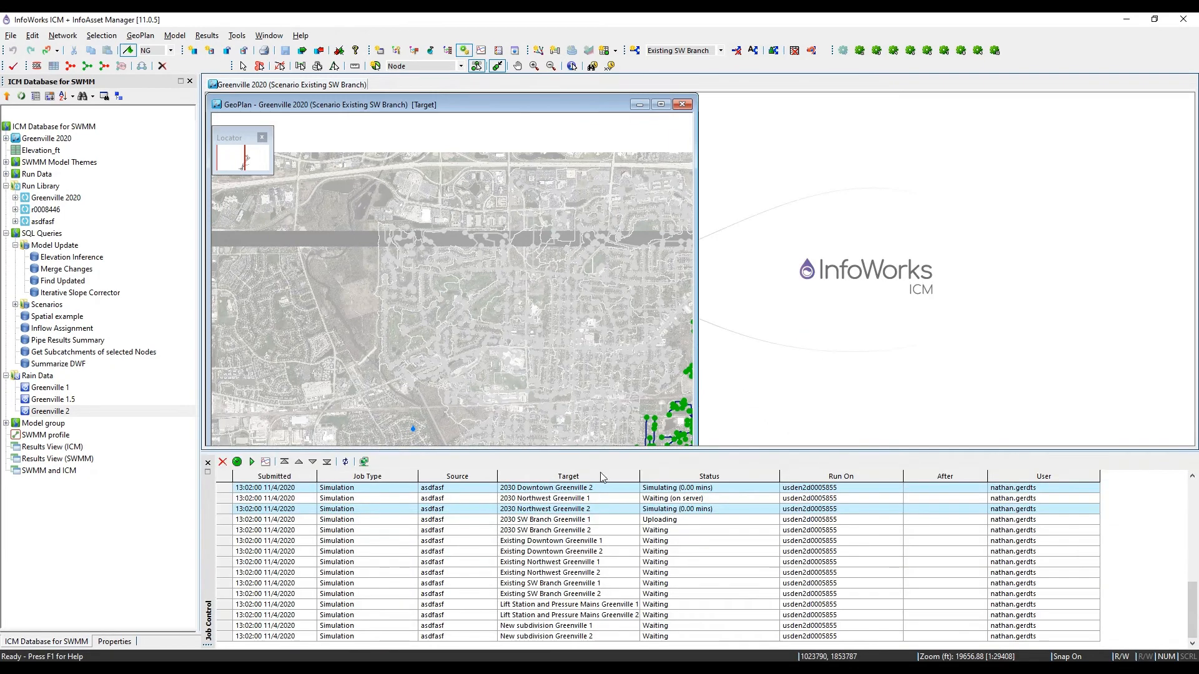
pyautogui.moveTo(608, 450); pyautogui.dragTo(612, 369)
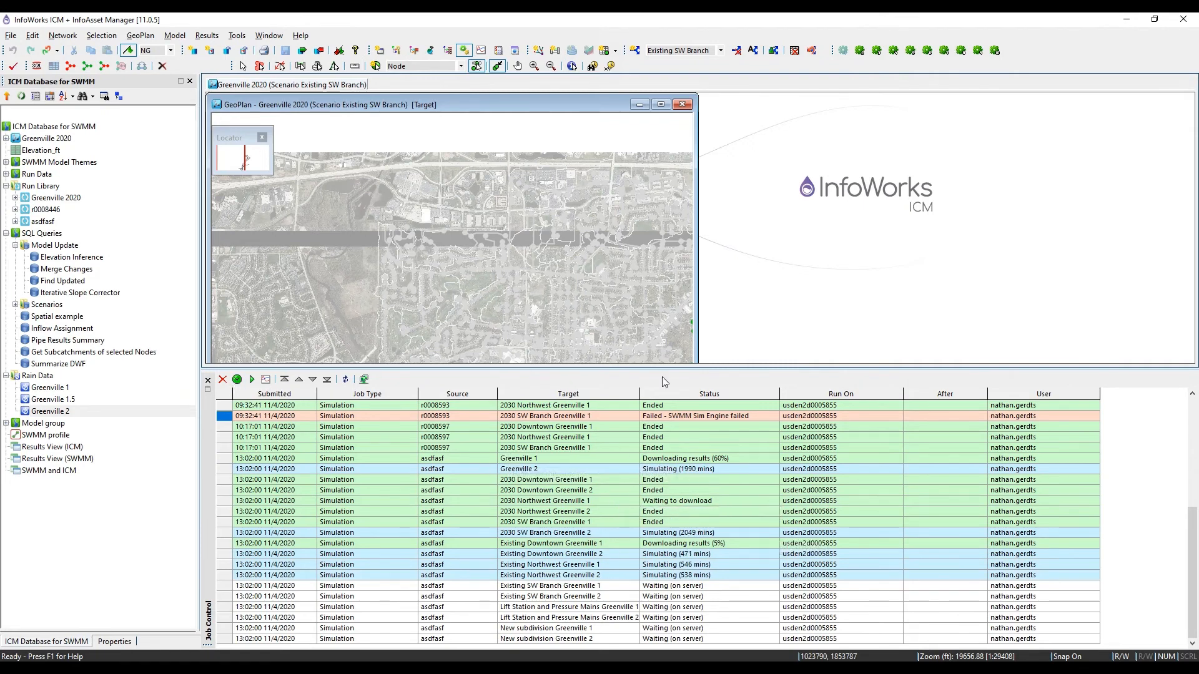
pyautogui.click(208, 380)
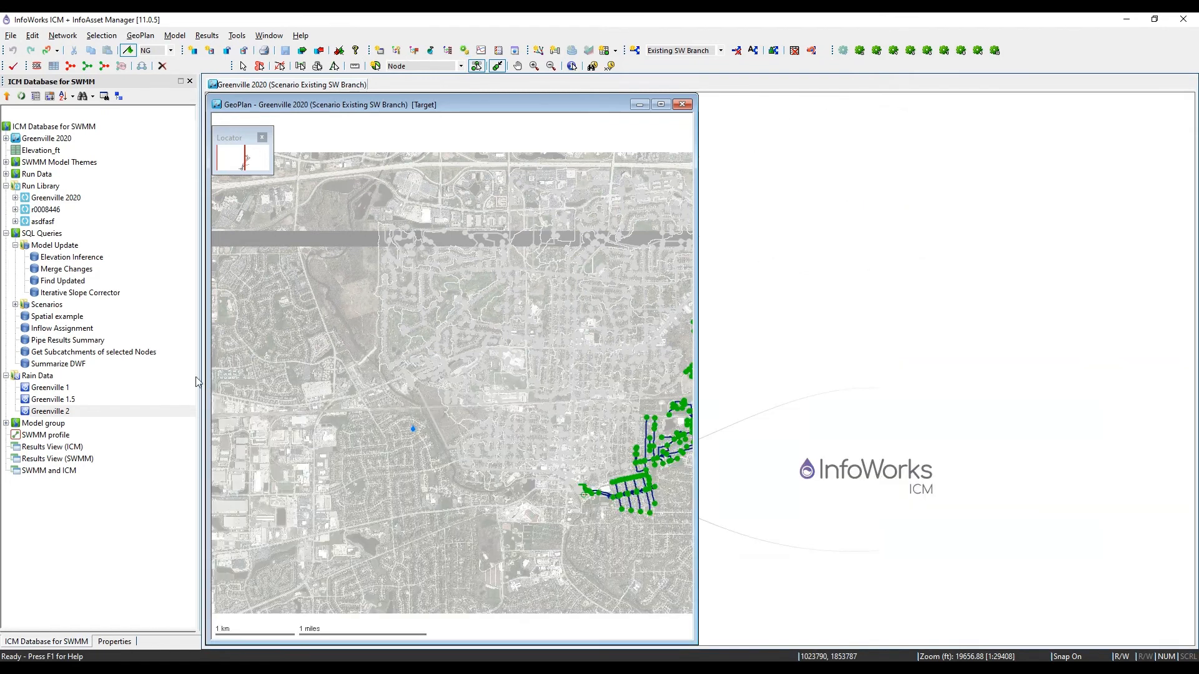
# - Open Results View (SWMM) and resize its long section, flow graph and GeoPlan windows to fill the workspace
pyautogui.doubleClick(43, 459)
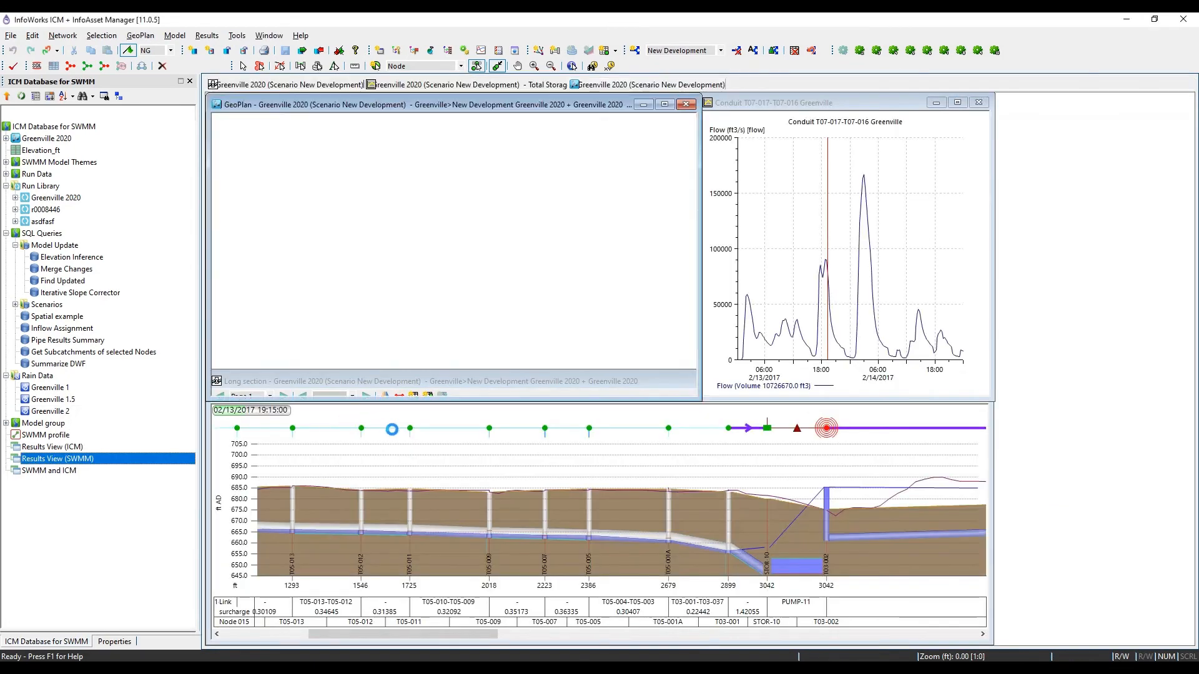
pyautogui.scroll(2, 500, 255)
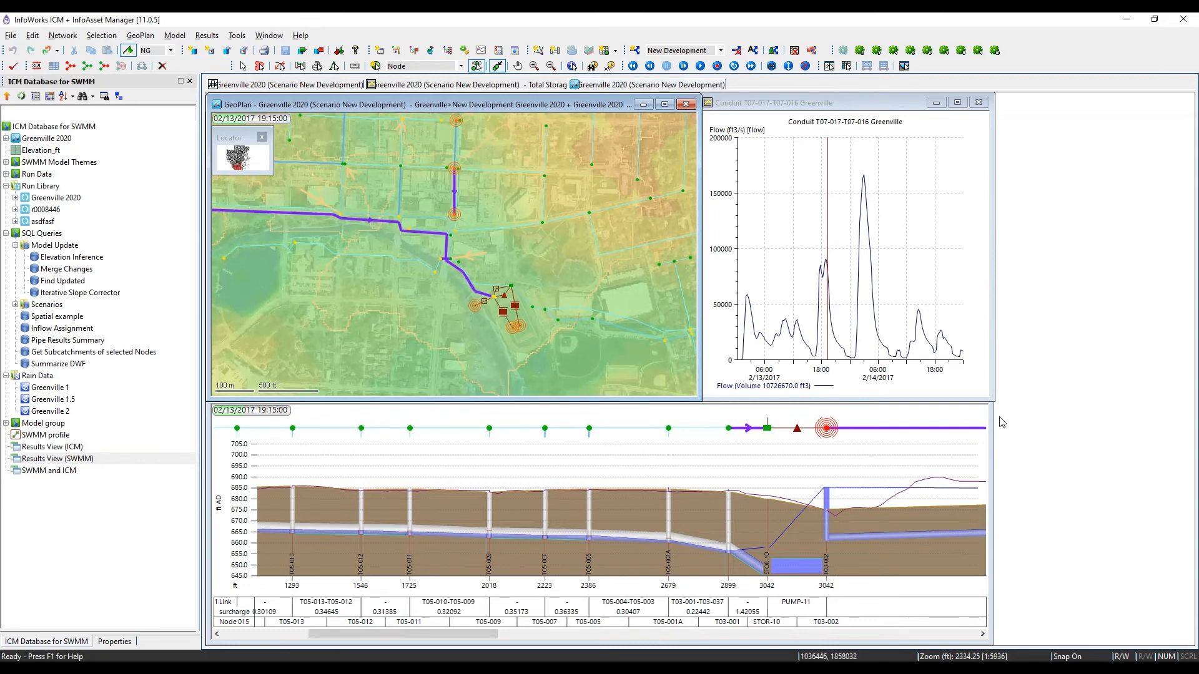
pyautogui.moveTo(990, 453); pyautogui.dragTo(1192, 484)
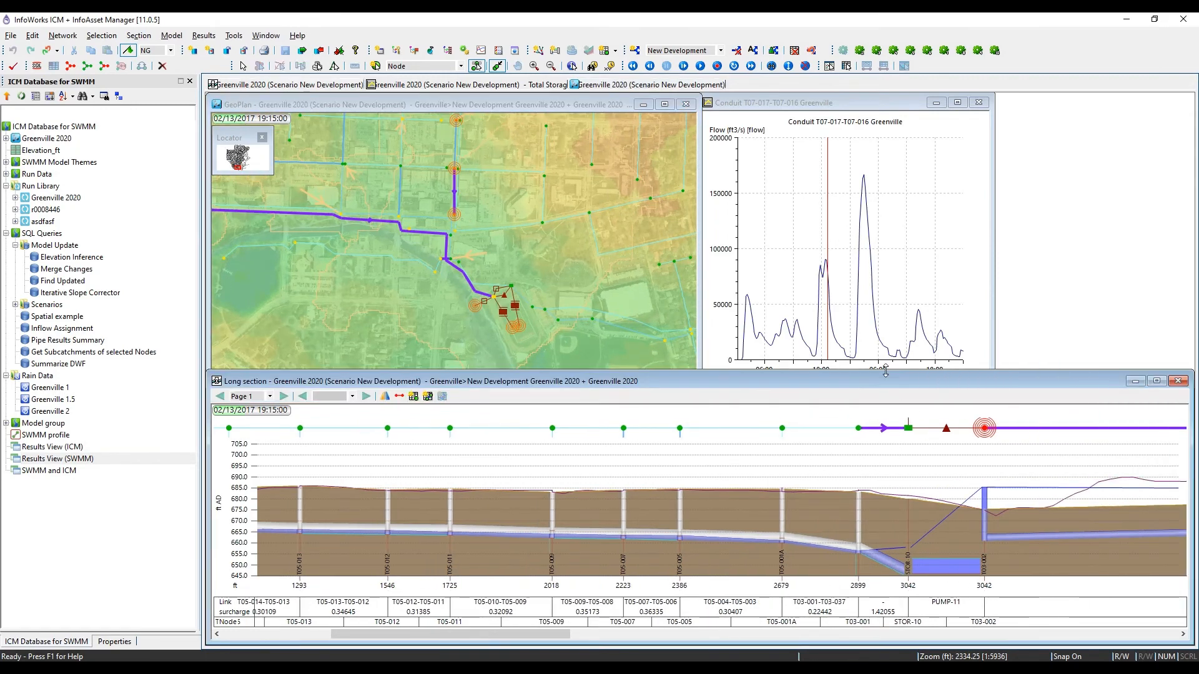
pyautogui.moveTo(885, 372); pyautogui.dragTo(885, 406)
pyautogui.moveTo(992, 383); pyautogui.dragTo(1192, 383)
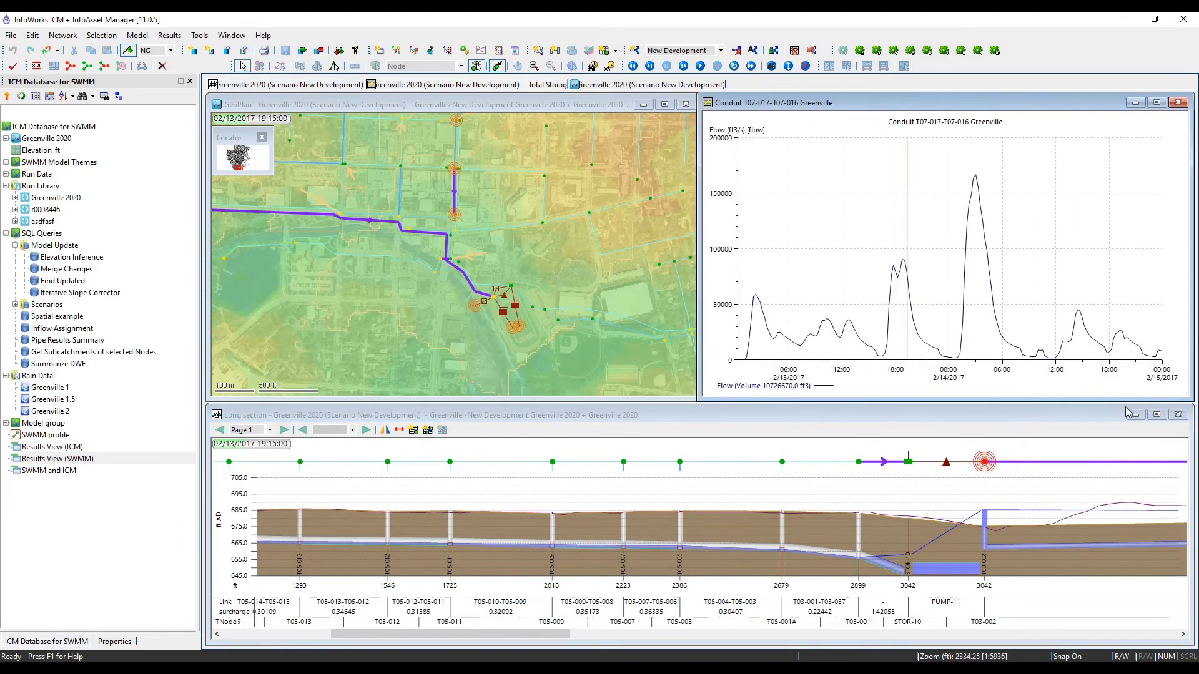
pyautogui.moveTo(699, 391); pyautogui.dragTo(837, 394)
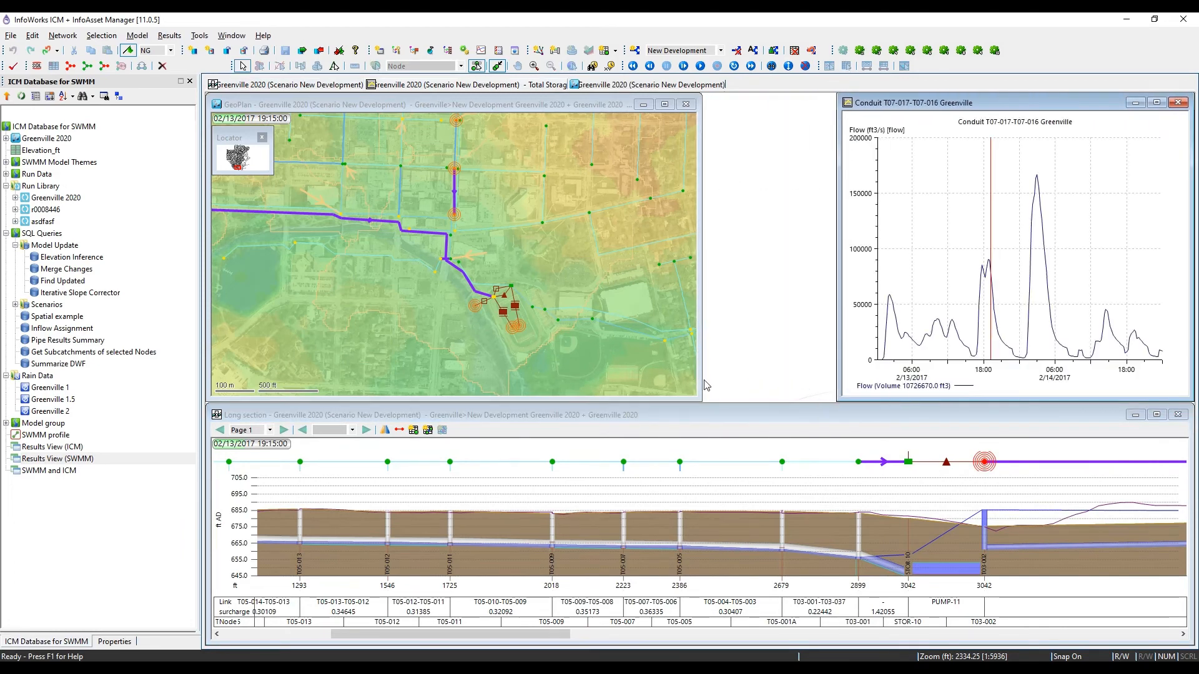
pyautogui.moveTo(700, 398); pyautogui.dragTo(829, 427)
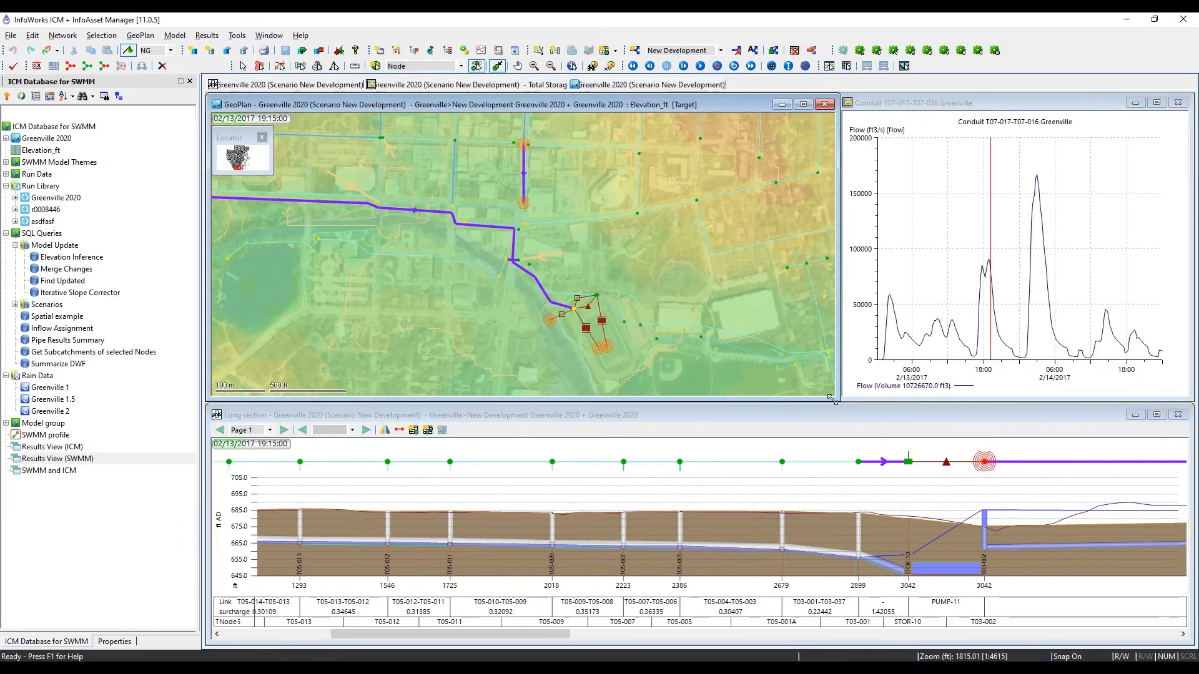
# - Set the results time to 02/14/2017 02:00:00 on the flow graph of conduit T07-017-T07-016
pyautogui.scroll(-2, 471, 312)
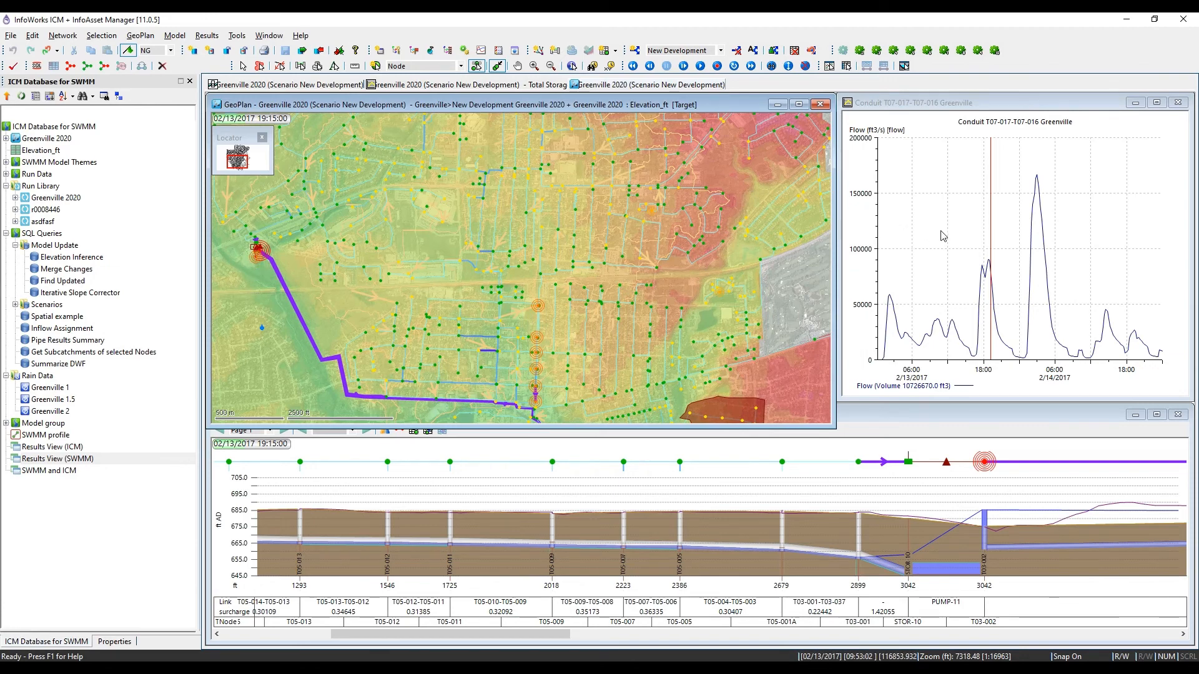
pyautogui.moveTo(991, 194); pyautogui.dragTo(1031, 203)
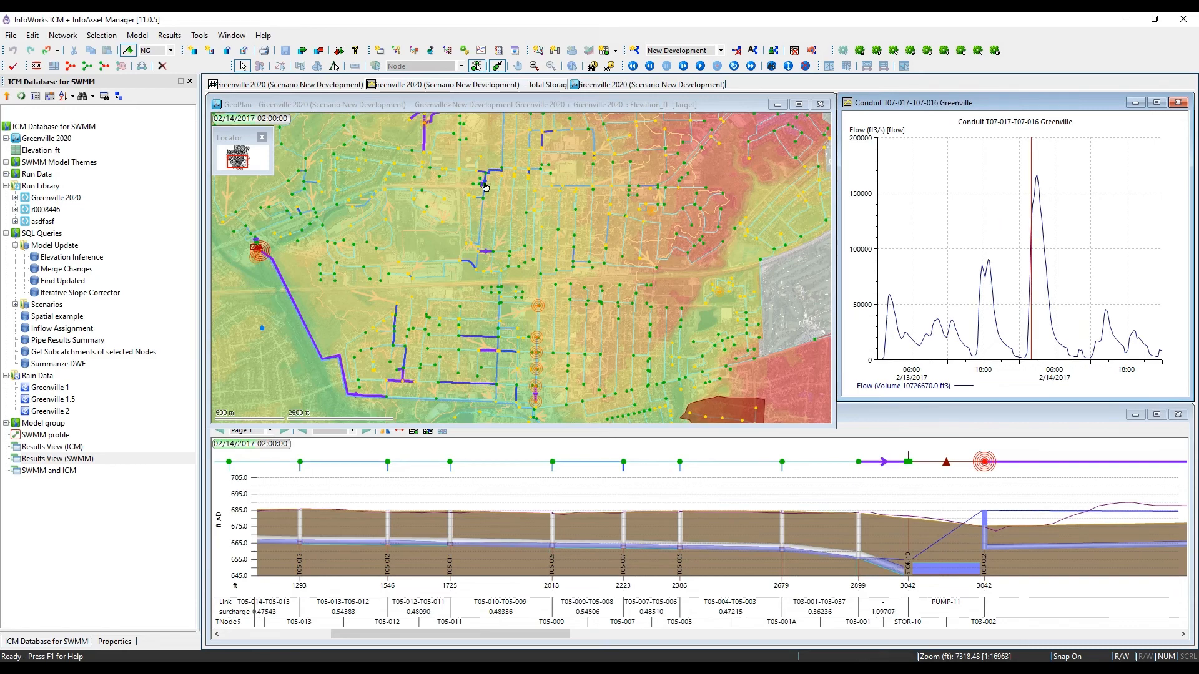
# - Graph the flow in US gal/min for conduit C12-003B-C12-003A with alternate results for comparison, and close the graph after examining it
pyautogui.click(643, 105)
pyautogui.click(828, 66)
pyautogui.scroll(4, 536, 348)
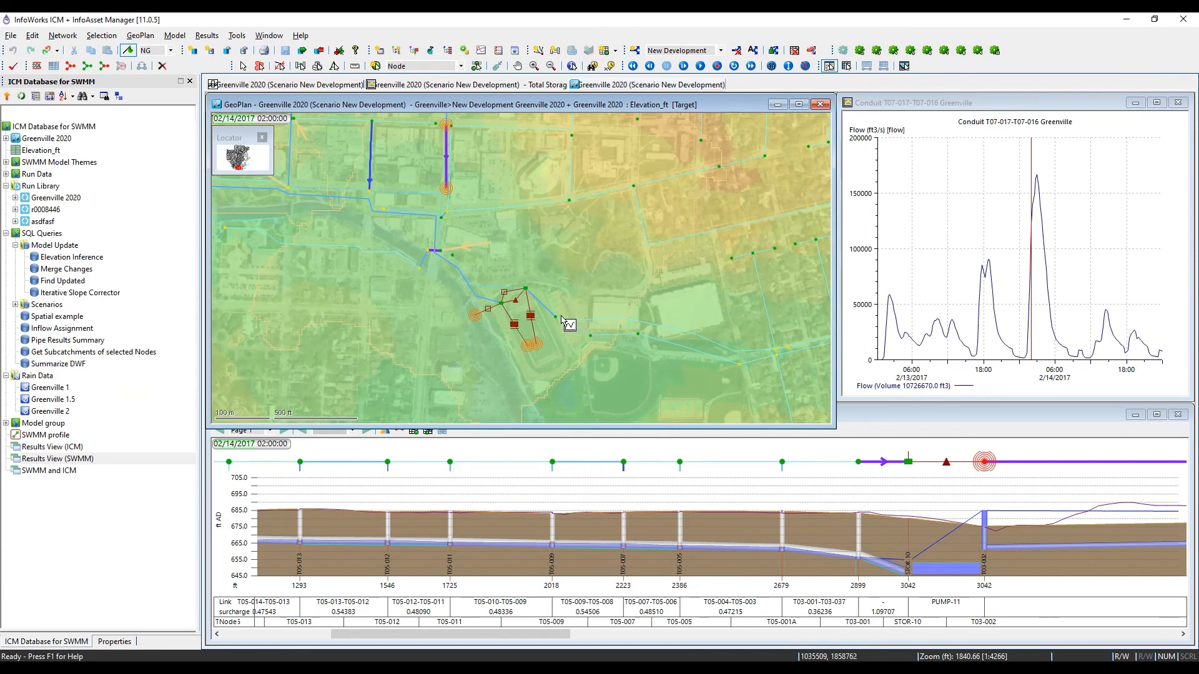
pyautogui.click(564, 319)
pyautogui.click(527, 325)
pyautogui.click(525, 334)
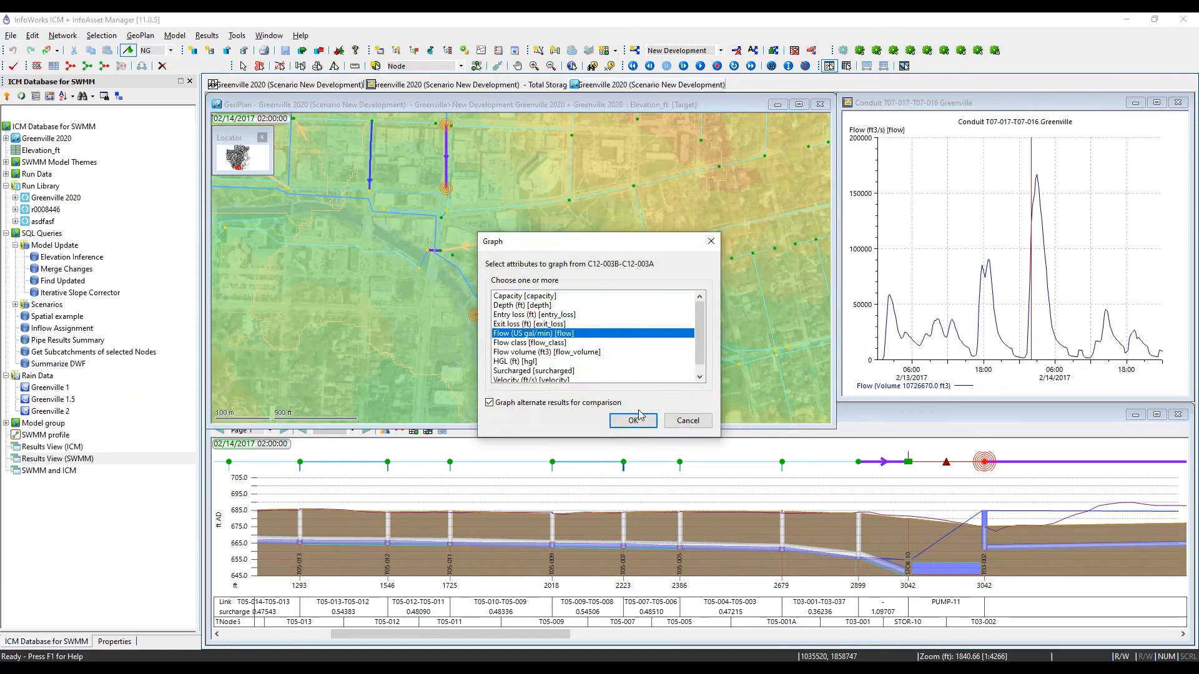
pyautogui.click(637, 418)
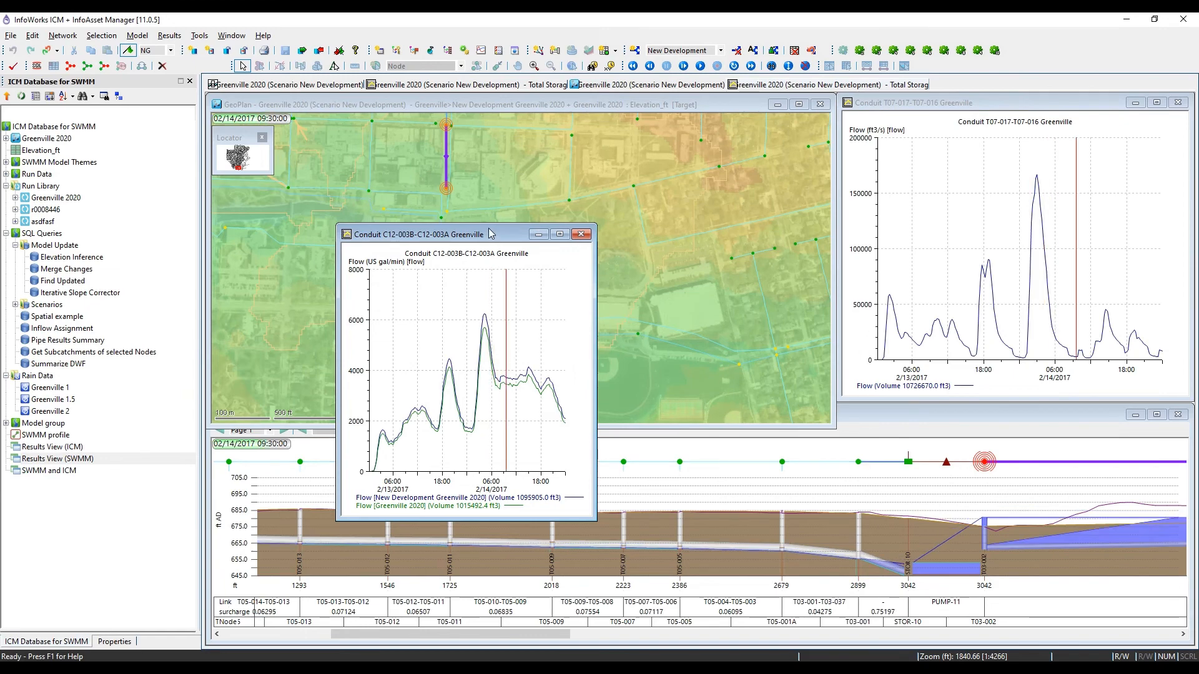
pyautogui.moveTo(437, 234); pyautogui.dragTo(916, 164)
pyautogui.click(1060, 164)
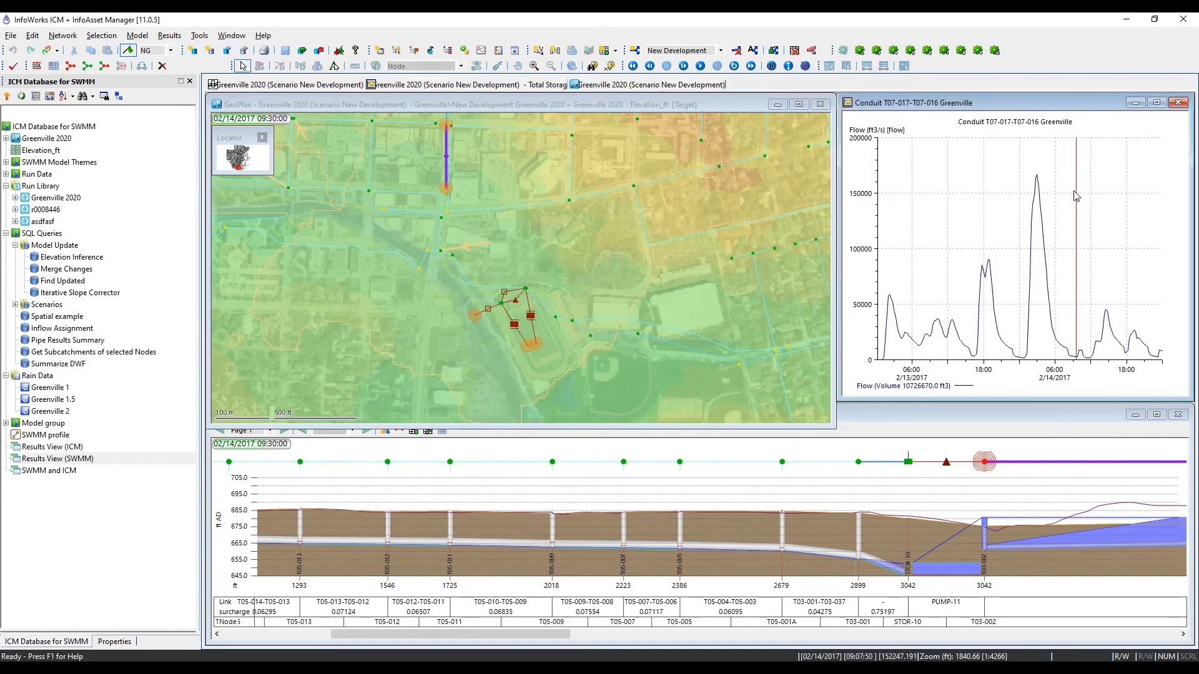
# - Set the results time to 02/14/2017 02:30:00 and examine the long section and the surrounding network in the GeoPlan
pyautogui.moveTo(1076, 196); pyautogui.dragTo(1035, 196)
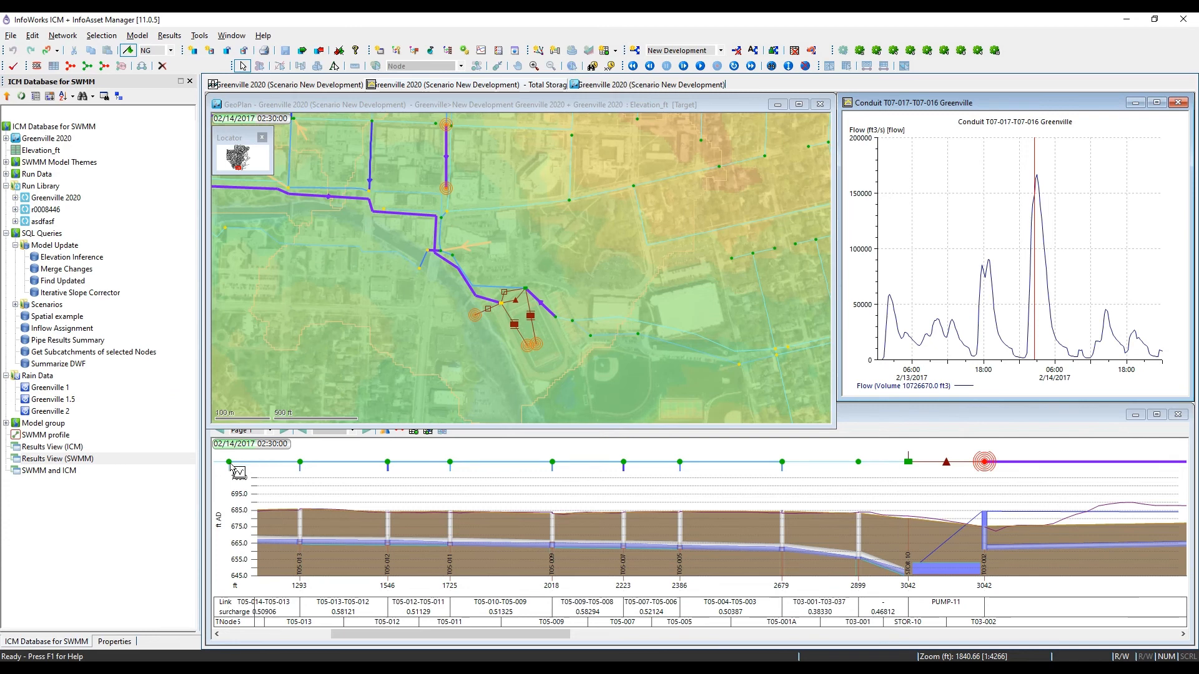
pyautogui.click(888, 431)
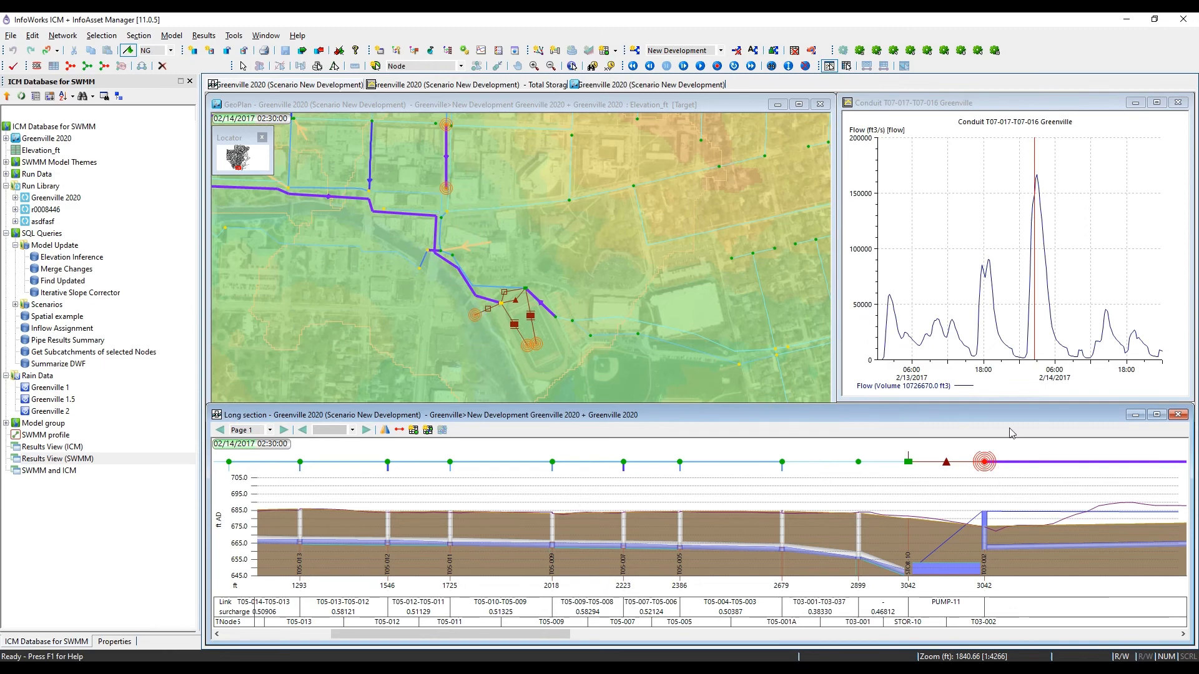
pyautogui.scroll(-5, 422, 298)
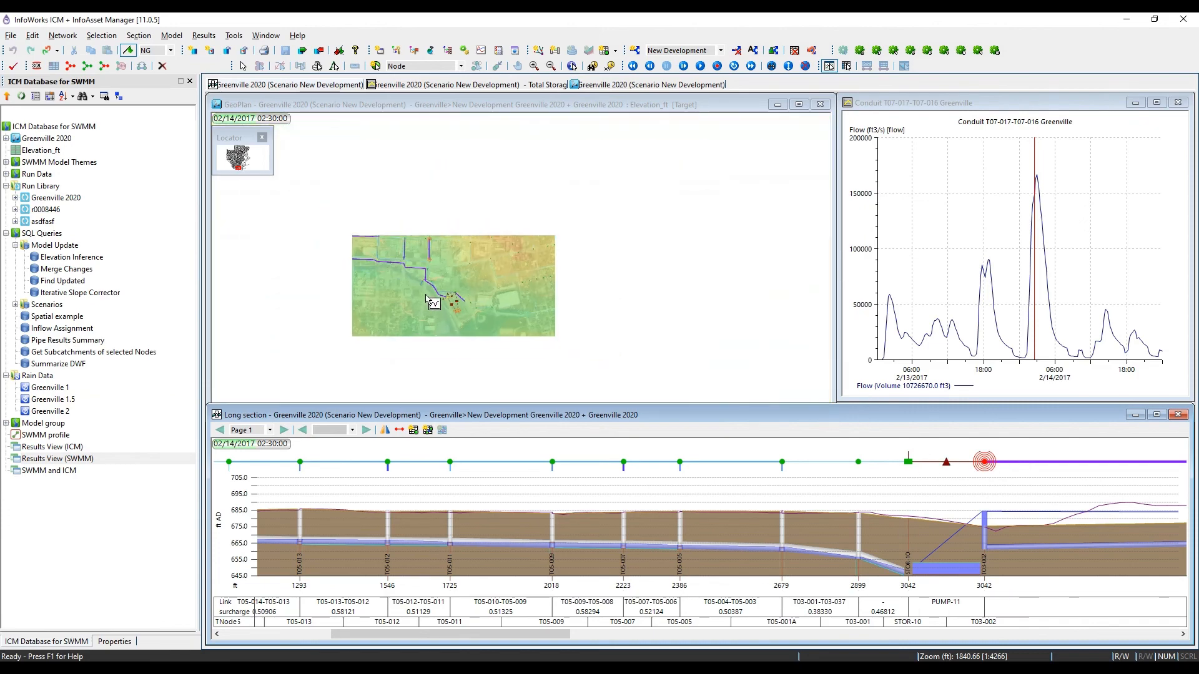
pyautogui.moveTo(412, 241); pyautogui.dragTo(581, 354)
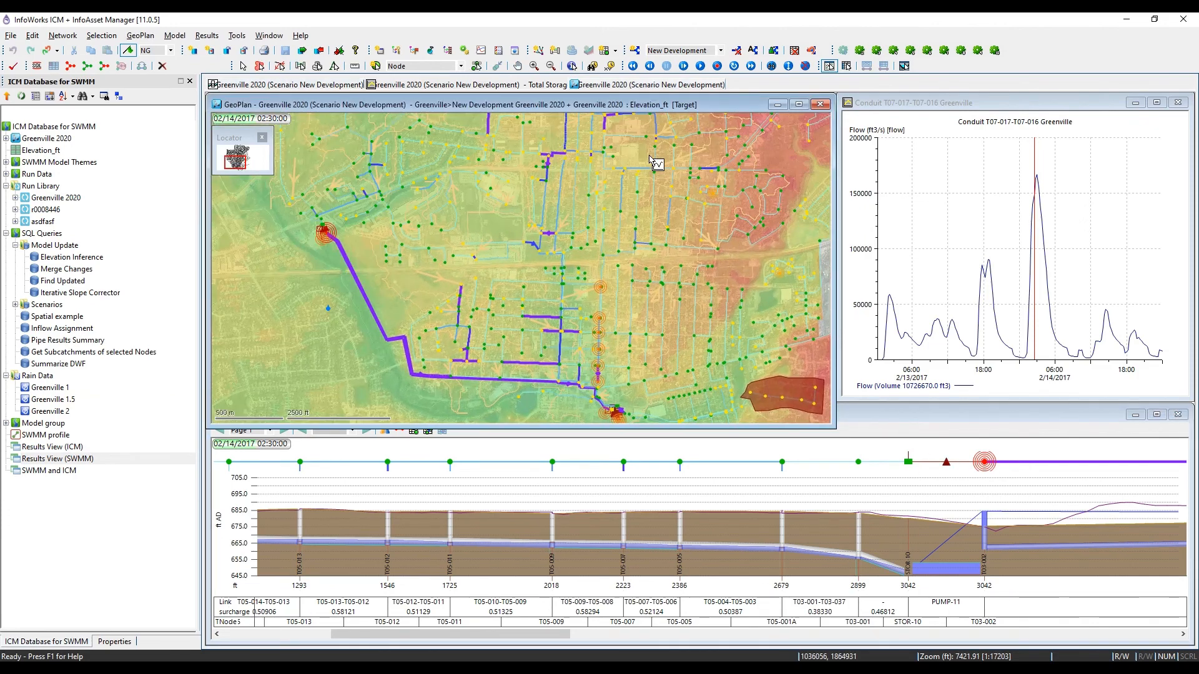
# - Play the results animation, move it back to early 2/13/2017, and pause it at 02/14/2017 12:30:00
pyautogui.click(700, 65)
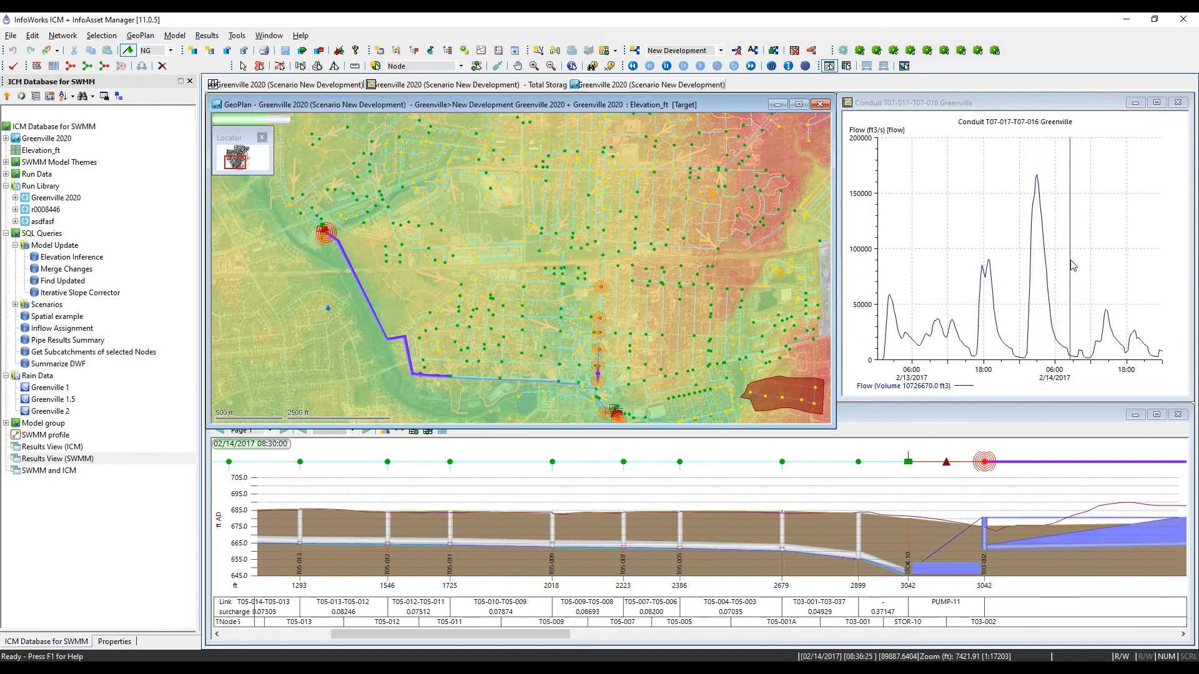
pyautogui.click(893, 261)
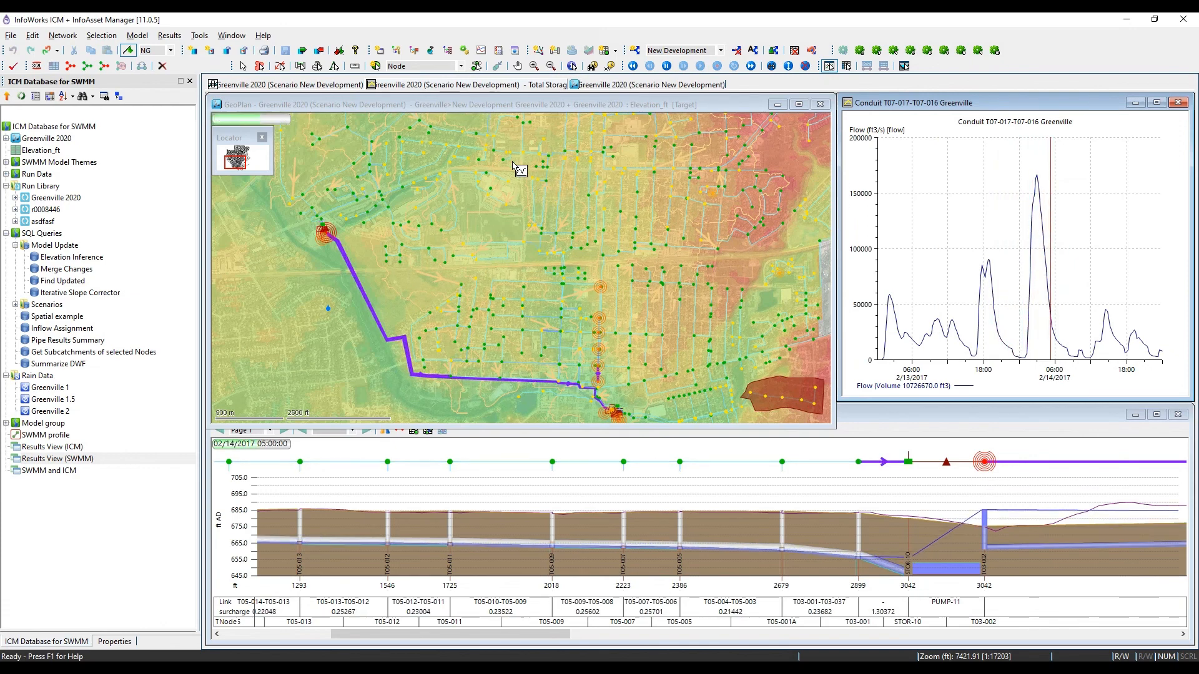
pyautogui.click(667, 66)
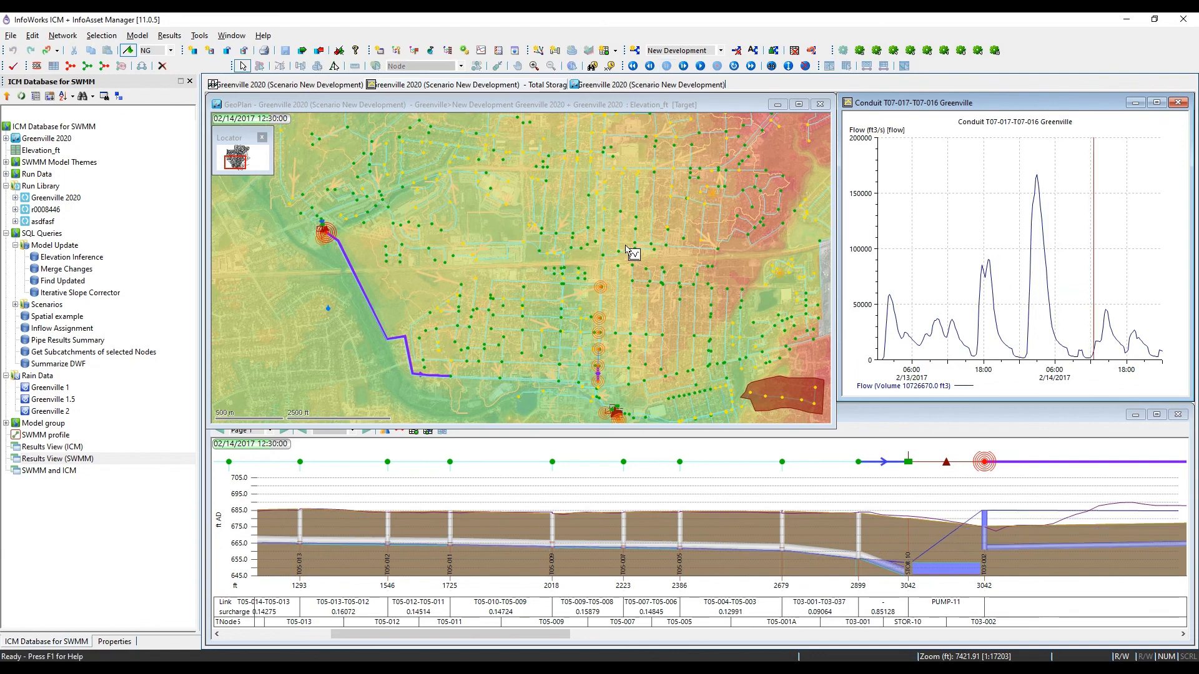